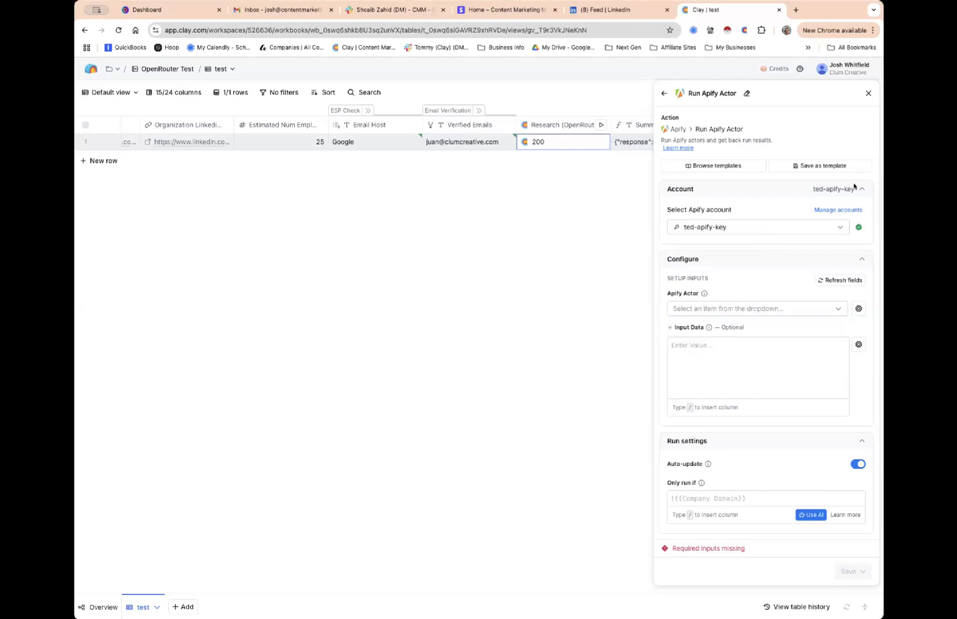
Select all of the Apify OpenRouter actor's JSON input (model openai/gpt-4.5-preview) for copying
click(545, 15)
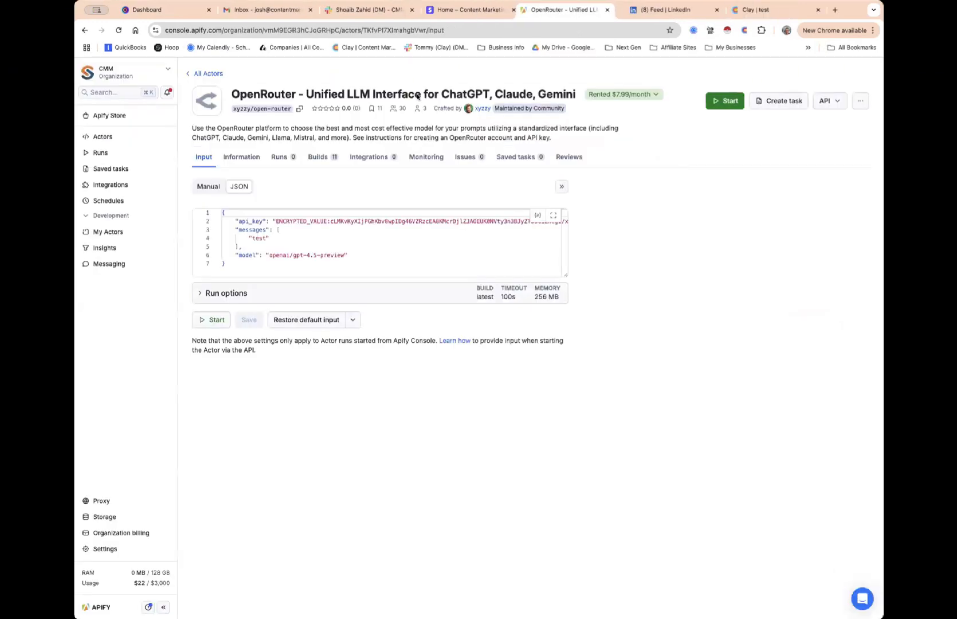
drag(228, 95, 571, 88)
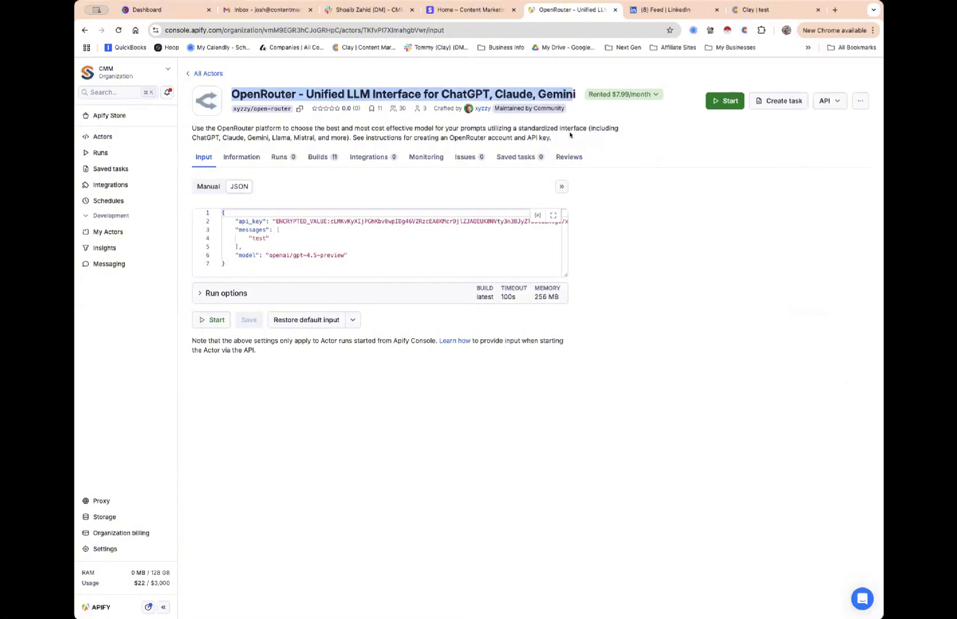
click(229, 210)
key(super+a)
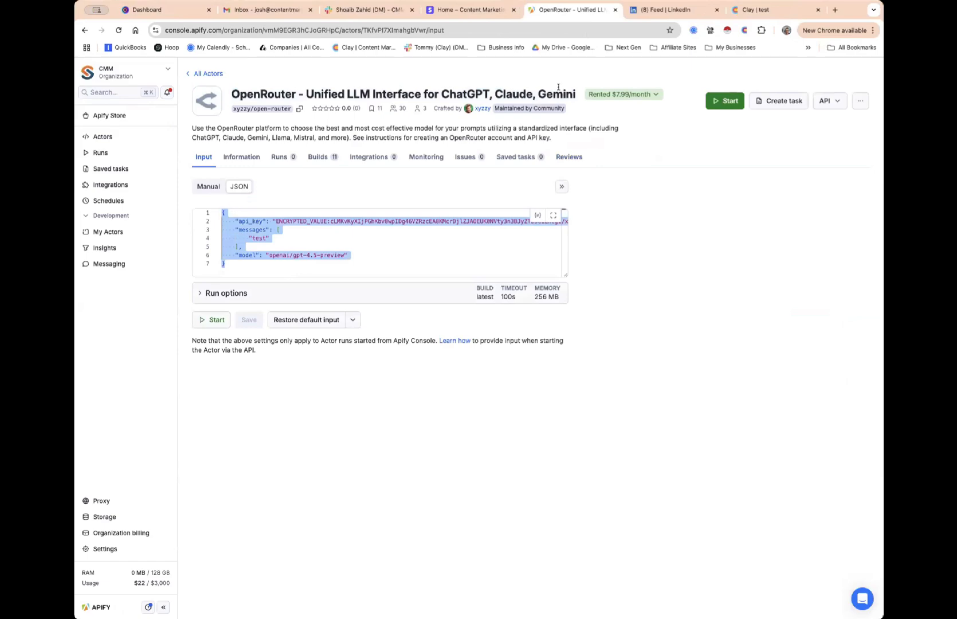
click(664, 12)
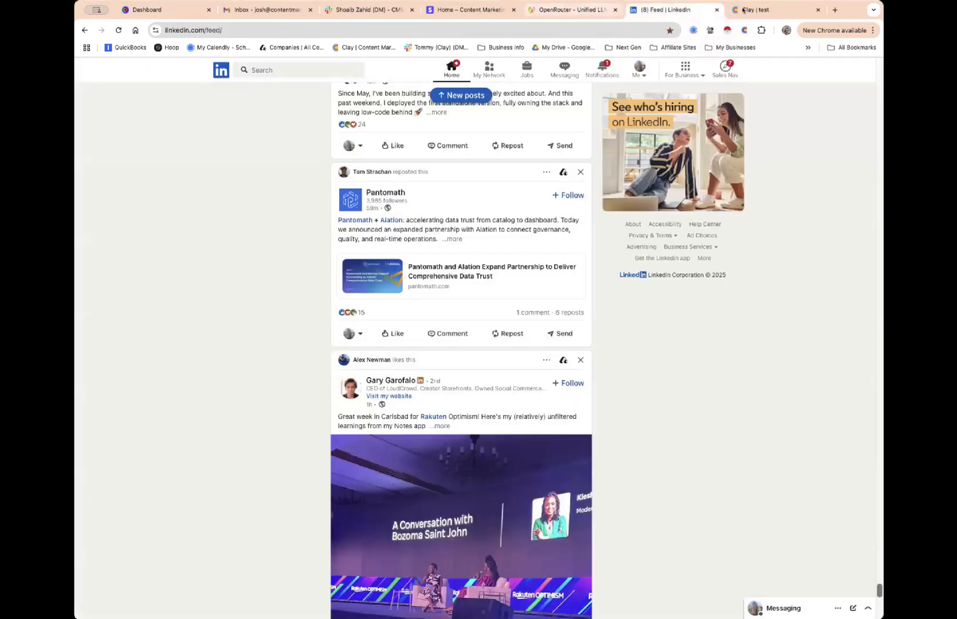
Paste the OpenRouter actor JSON into Clay's Input Data and replace the encrypted api_key with a placeholder
key(ctrl+Tab)
click(681, 343)
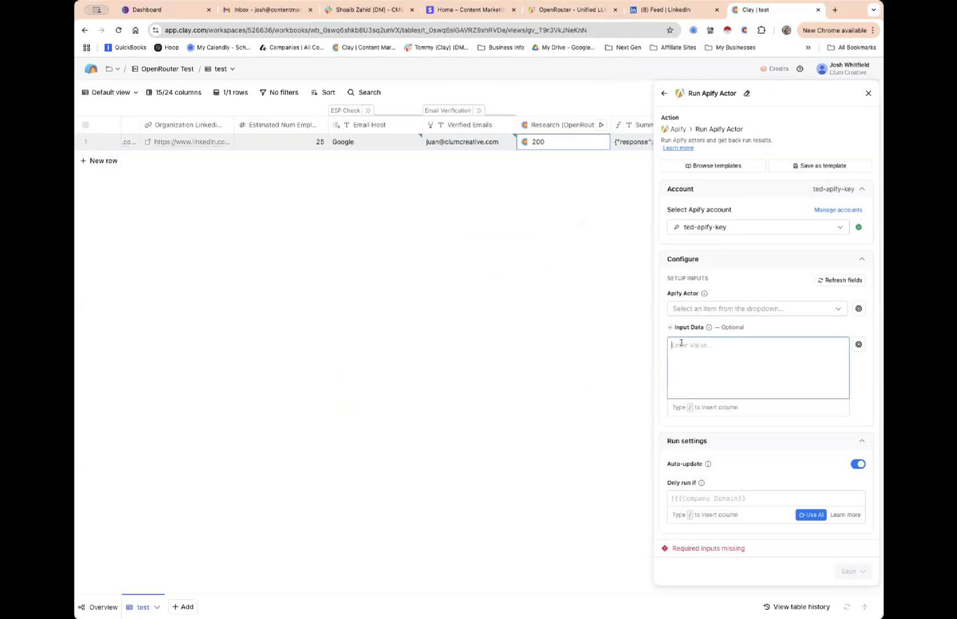
key(super+v)
scroll(757, 350, up, 2)
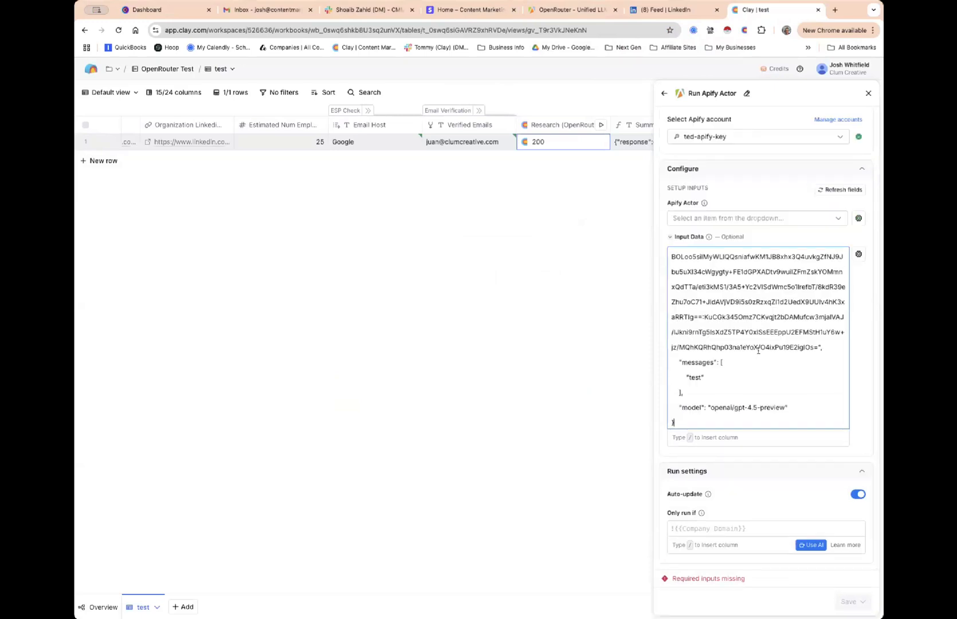
scroll(758, 350, up, 1)
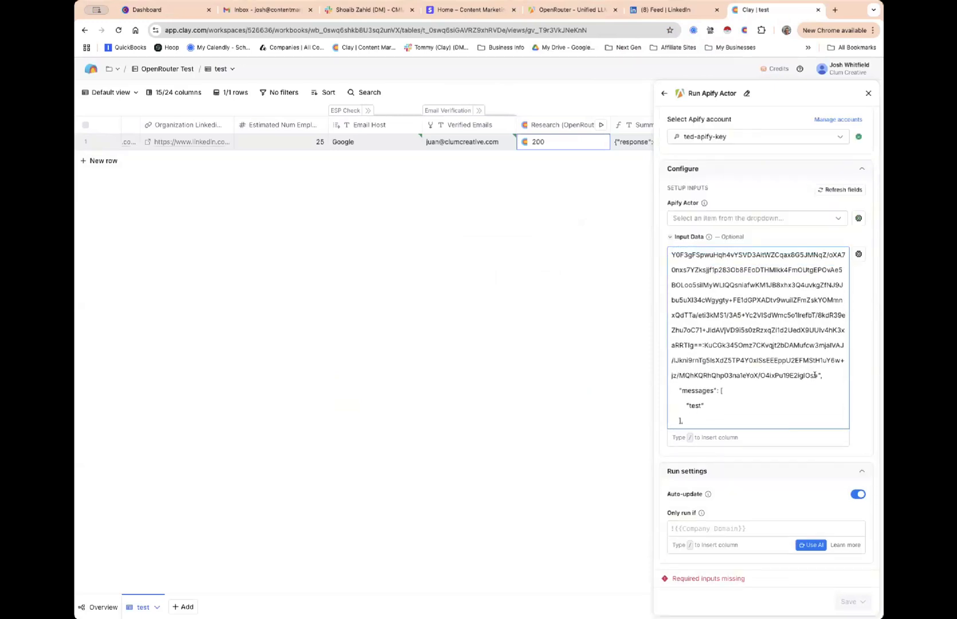
drag(814, 373, 673, 282)
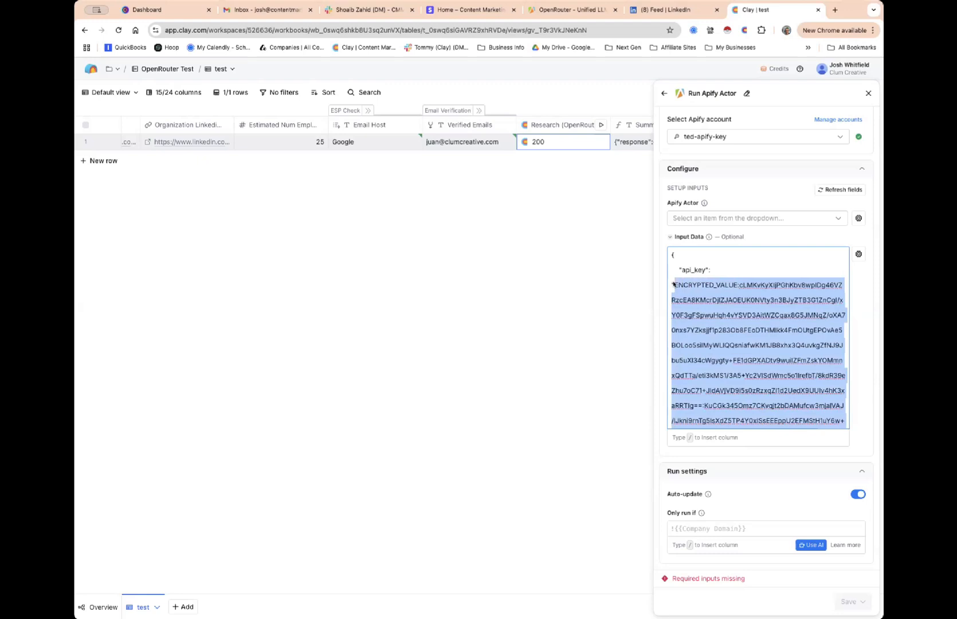
text(api key",)
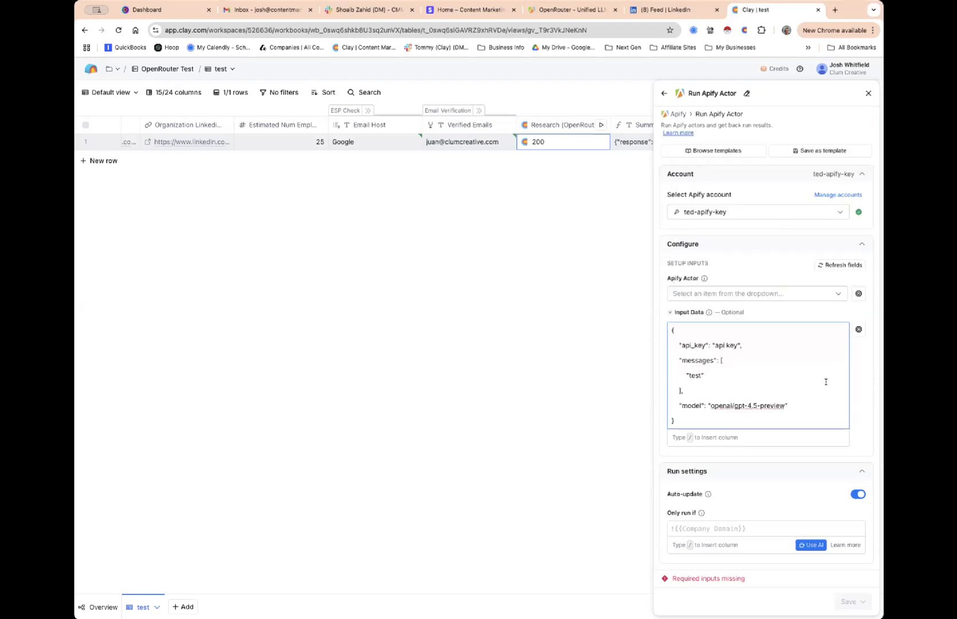
click(553, 10)
Close the Apify tab and open OpenRouter's models catalogue in a new tab
click(615, 10)
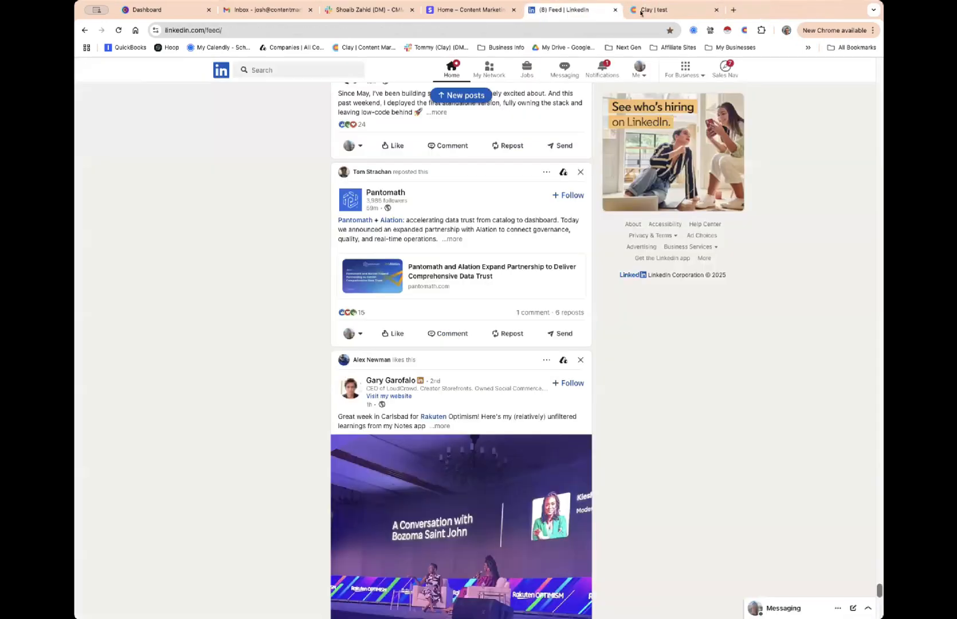
click(731, 10)
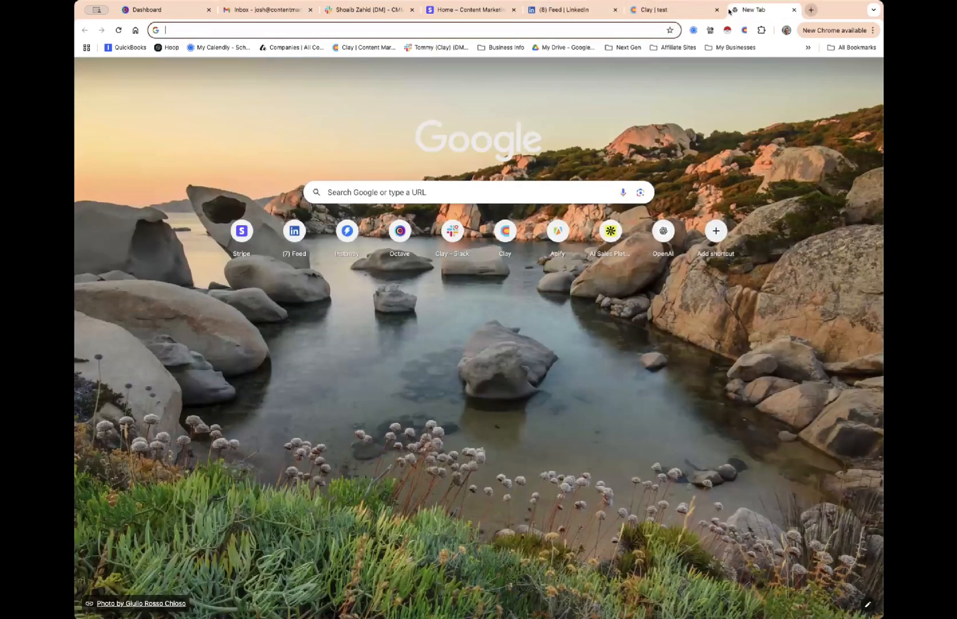
text(op)
key(Down)
key(Return)
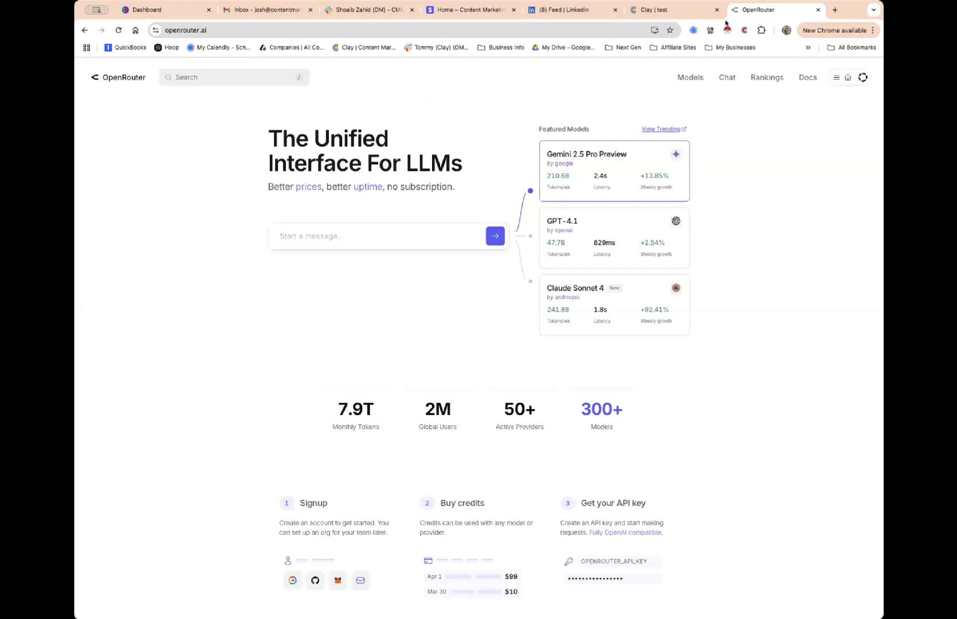
click(691, 77)
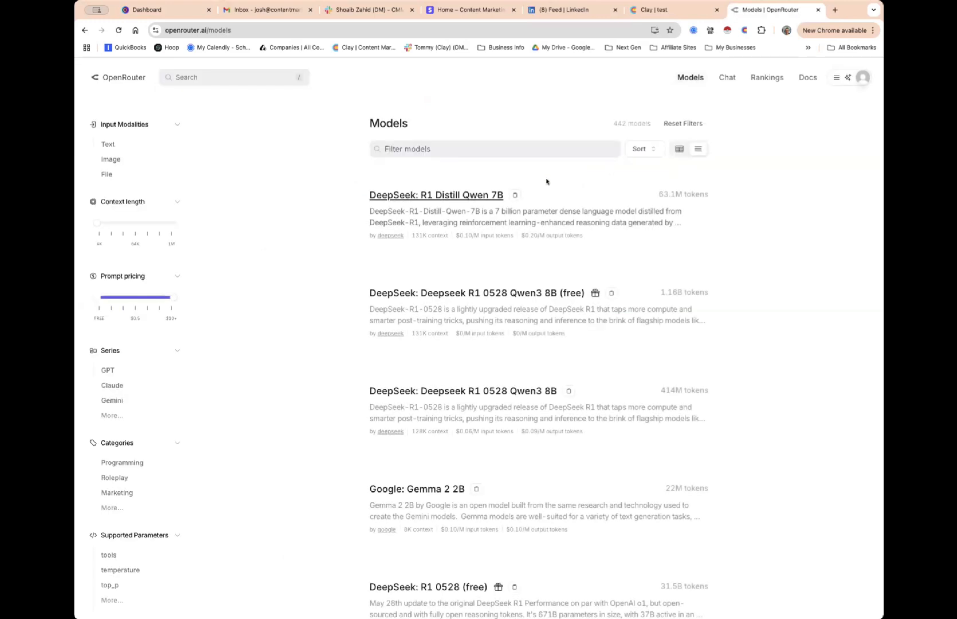
scroll(491, 237, down, 1)
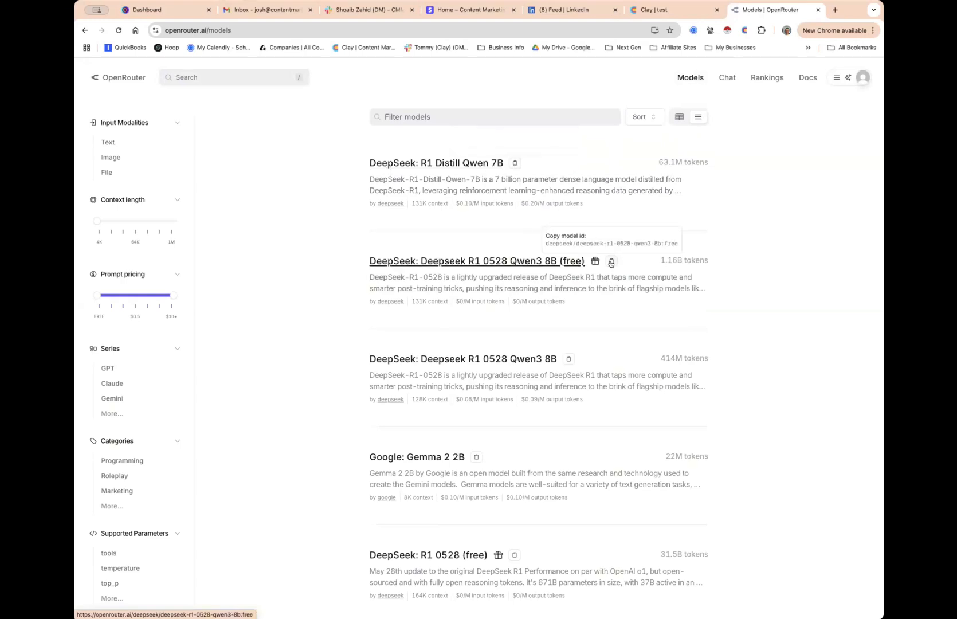
scroll(569, 392, up, 1)
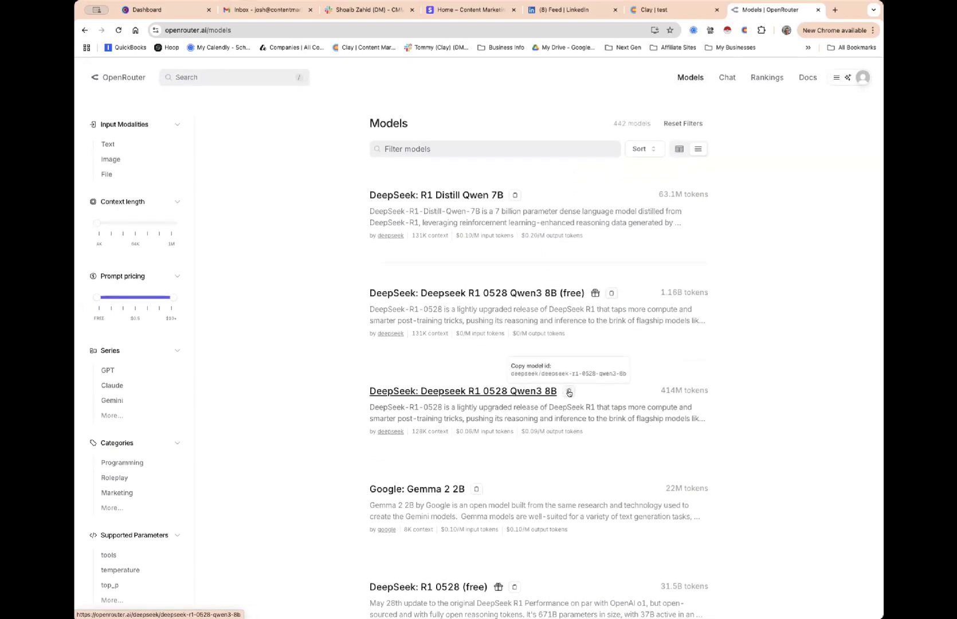
scroll(569, 392, down, 1)
scroll(569, 392, down, 1)
scroll(480, 401, down, 4)
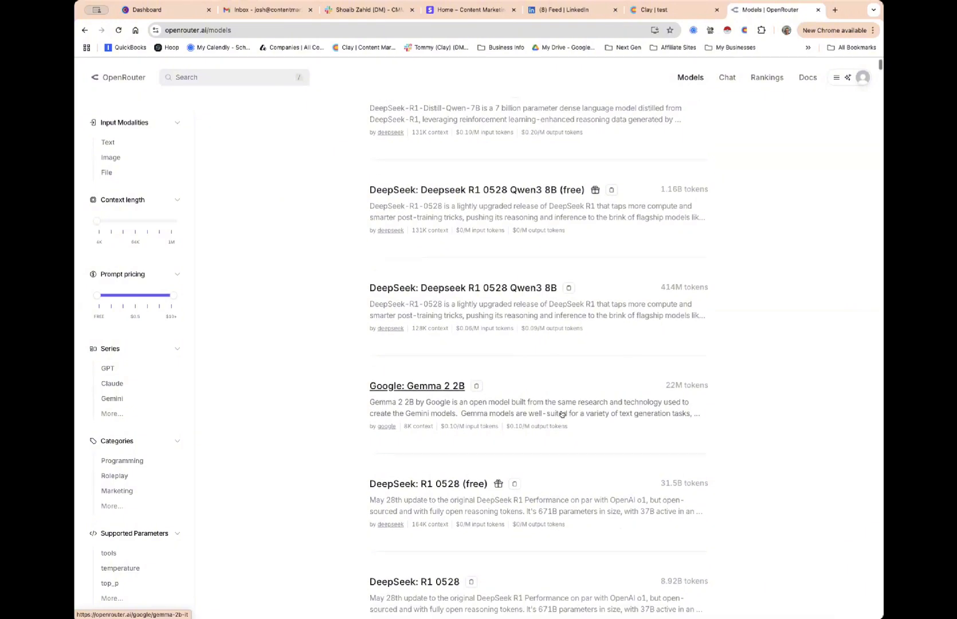
scroll(532, 385, up, 6)
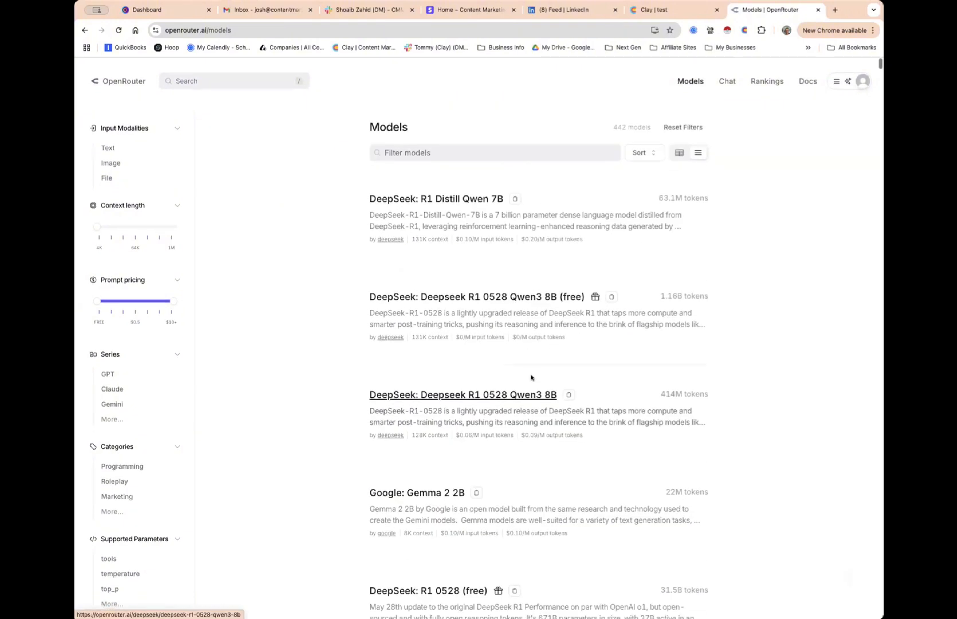
Filter OpenRouter models by 'claude 3.' and paste the Claude 3.7 Sonnet id over Clay's model value
click(405, 149)
text(claude 3.)
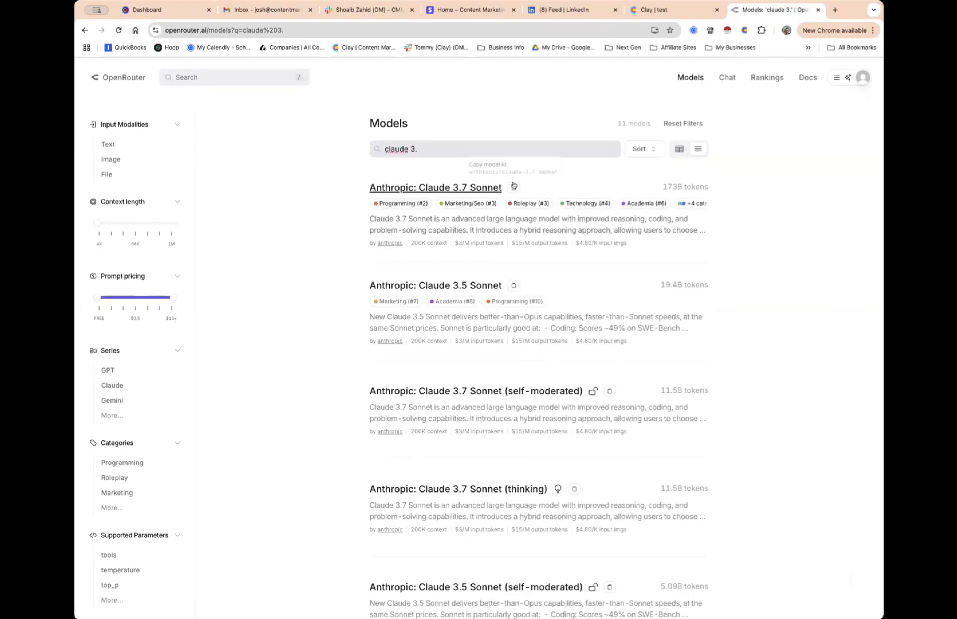
click(670, 11)
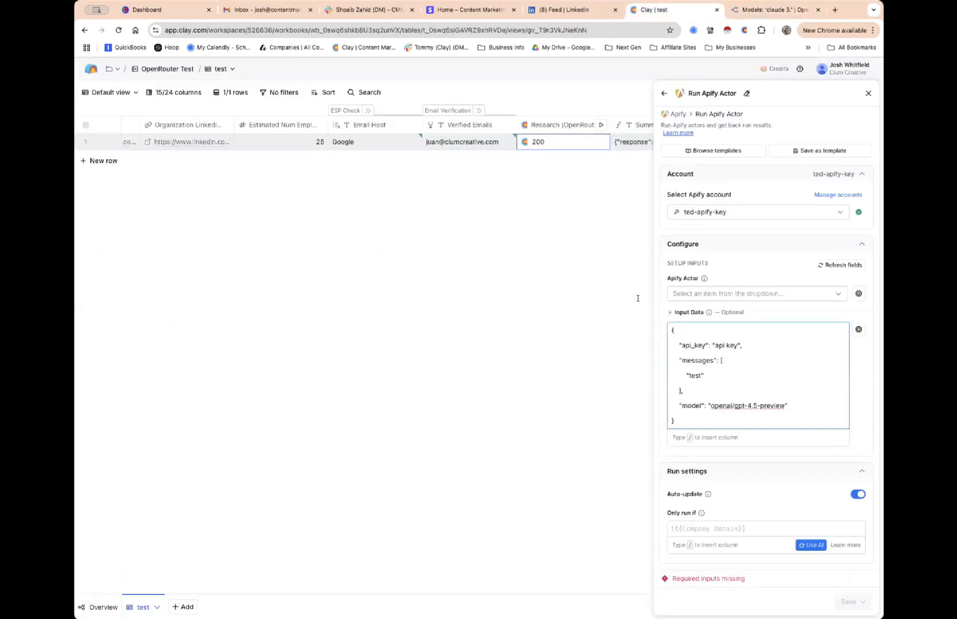
drag(783, 405, 709, 400)
text(anthropic/claude-3.7-sonnet)
Change the OpenRouter model filter from 'claude 3.' to 'openai'
click(757, 11)
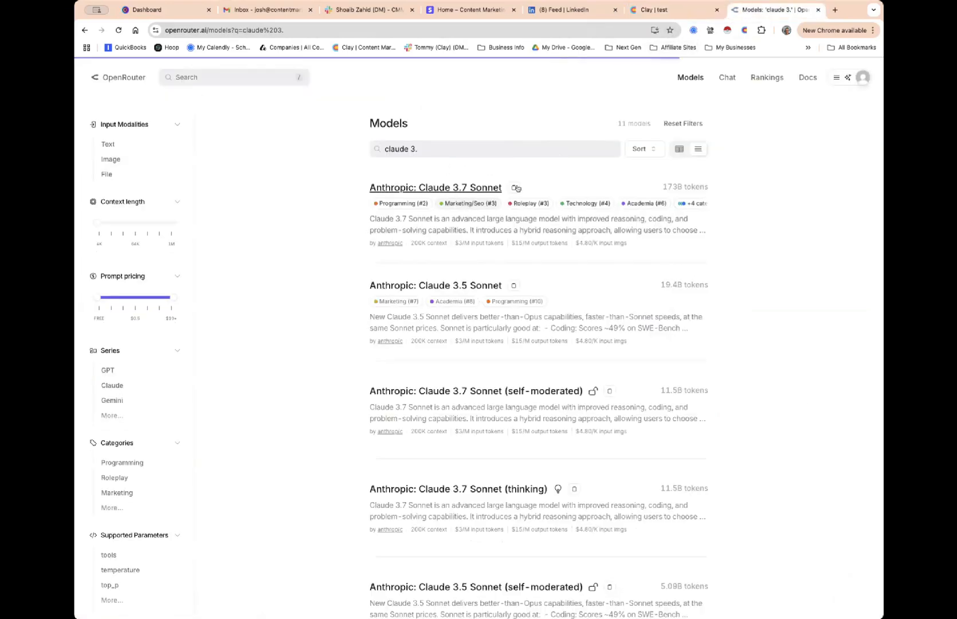
scroll(555, 273, down, 1)
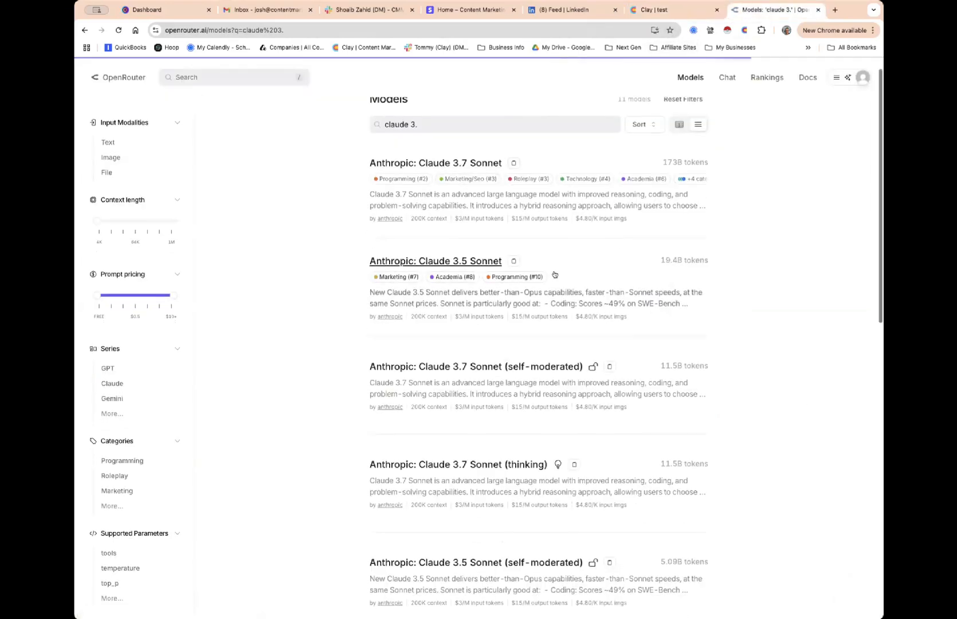
scroll(555, 274, up, 1)
drag(434, 149, 374, 149)
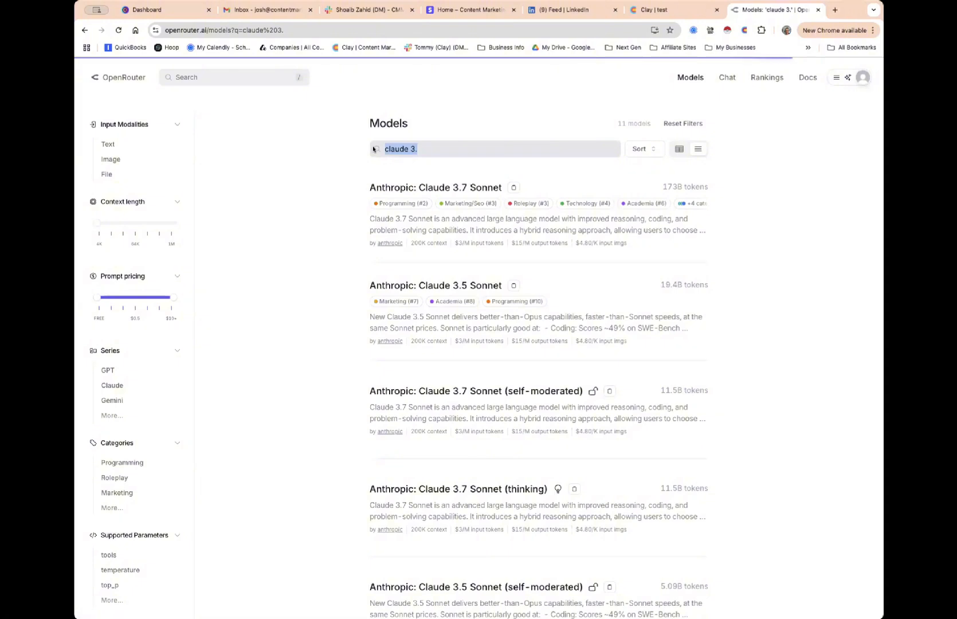
text(webse)
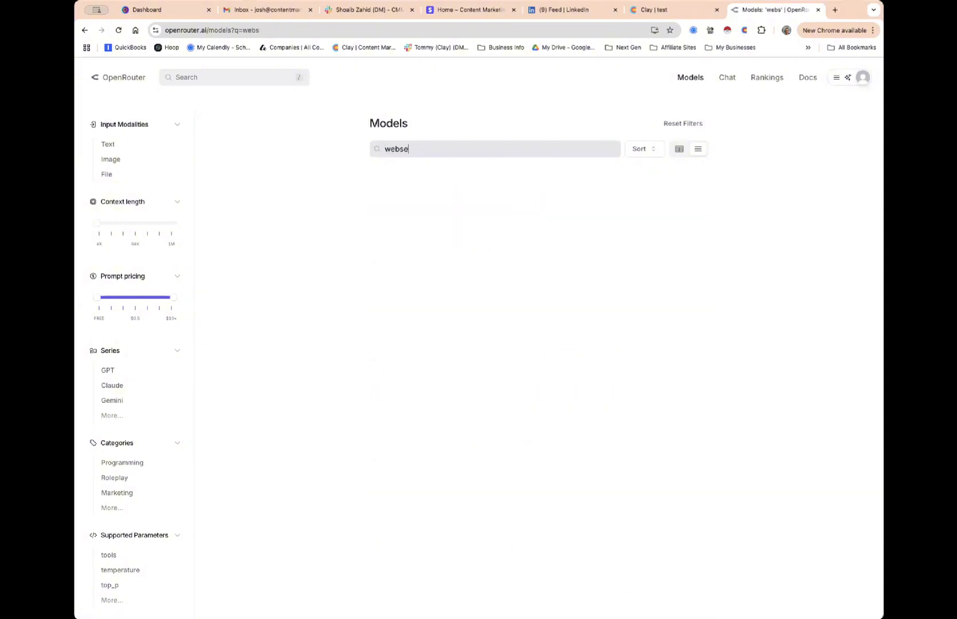
key(BackSpace)
text(search)
key(BackSpace)
key(BackSpace)
key(BackSpace)
key(BackSpace)
key(BackSpace)
key(BackSpace)
key(BackSpace)
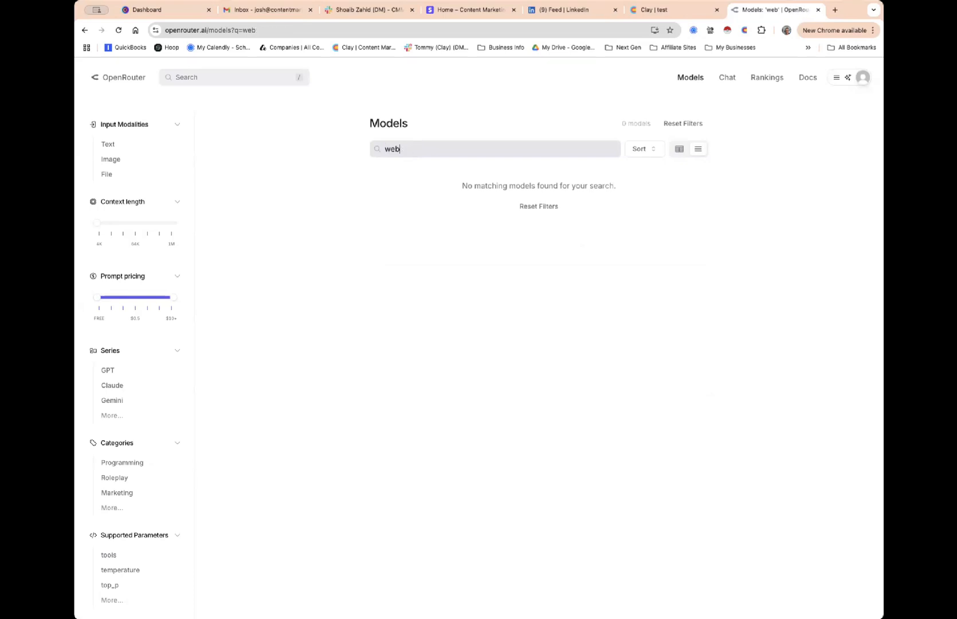
key(BackSpace)
key(BackSpace)
text(openai)
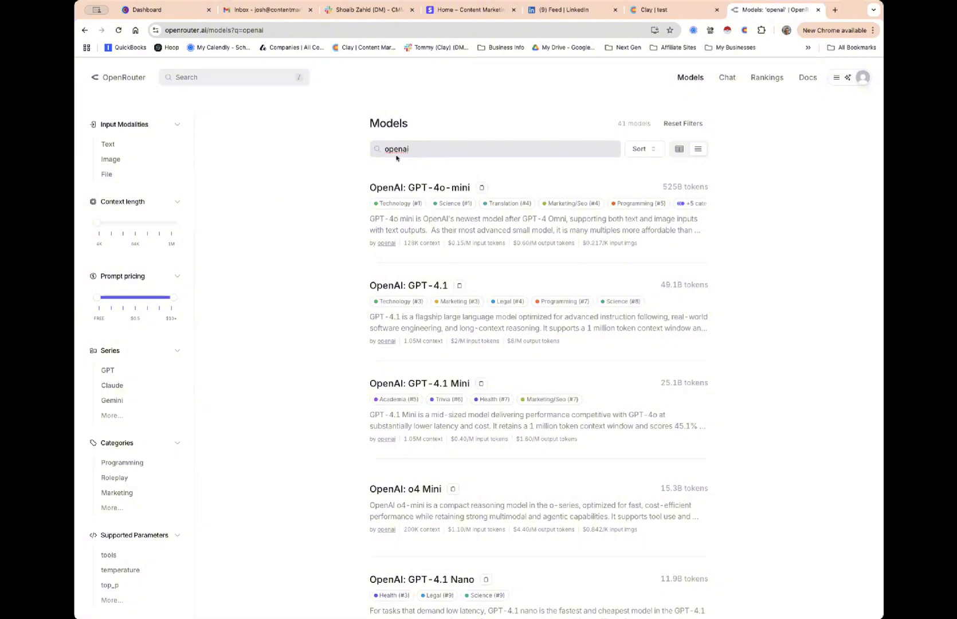
Scroll the 41 OpenAI models down until GPT-4o-mini Search Preview is visible
scroll(396, 158, down, 13)
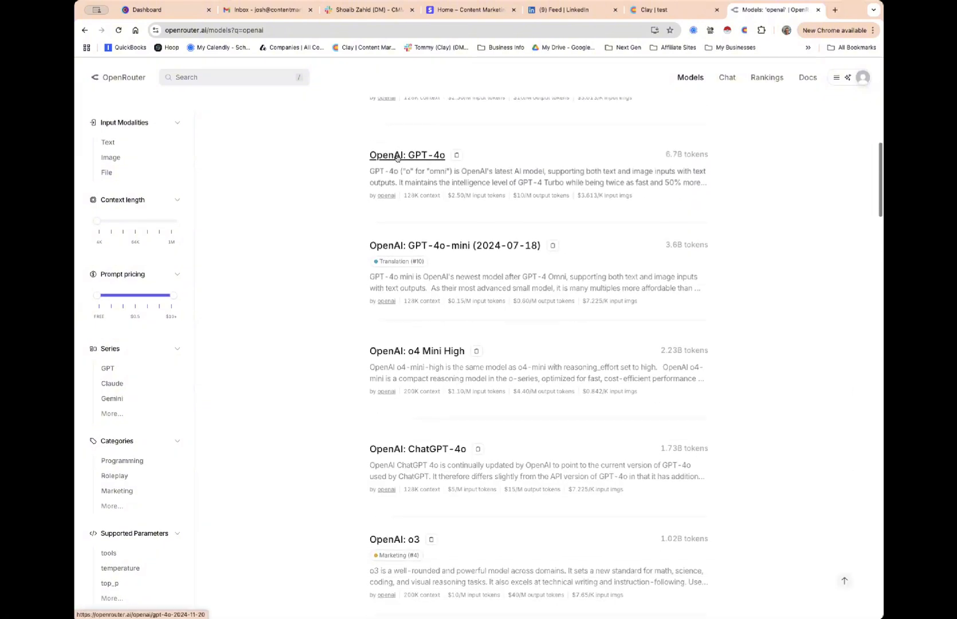
scroll(396, 158, down, 7)
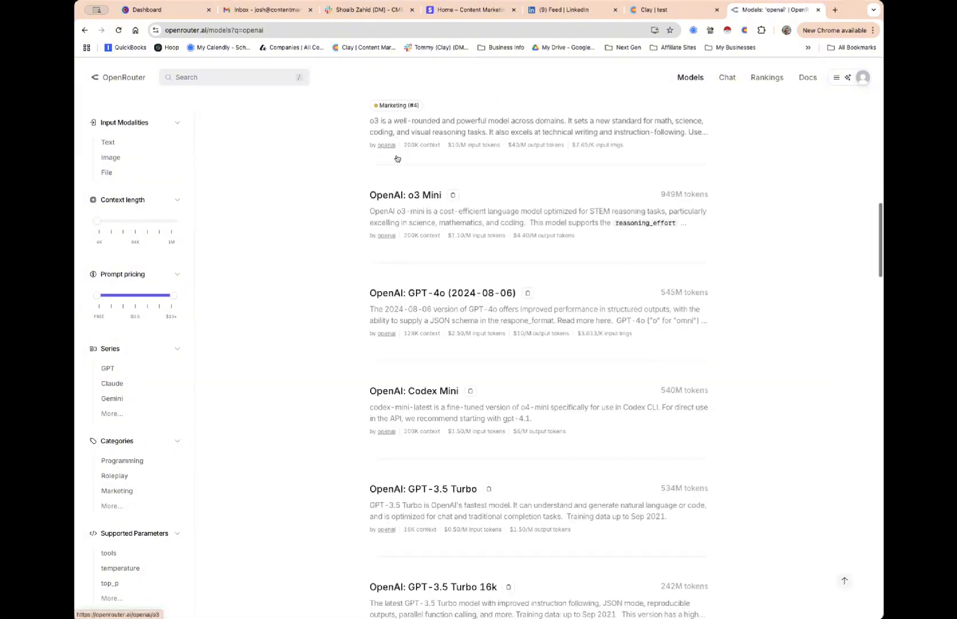
scroll(396, 158, down, 10)
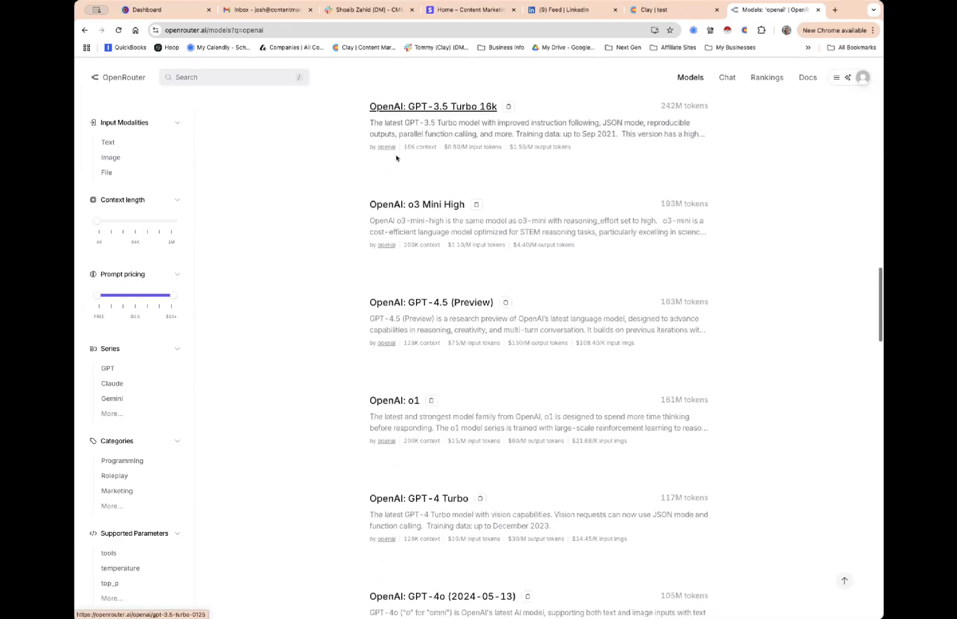
scroll(396, 158, down, 5)
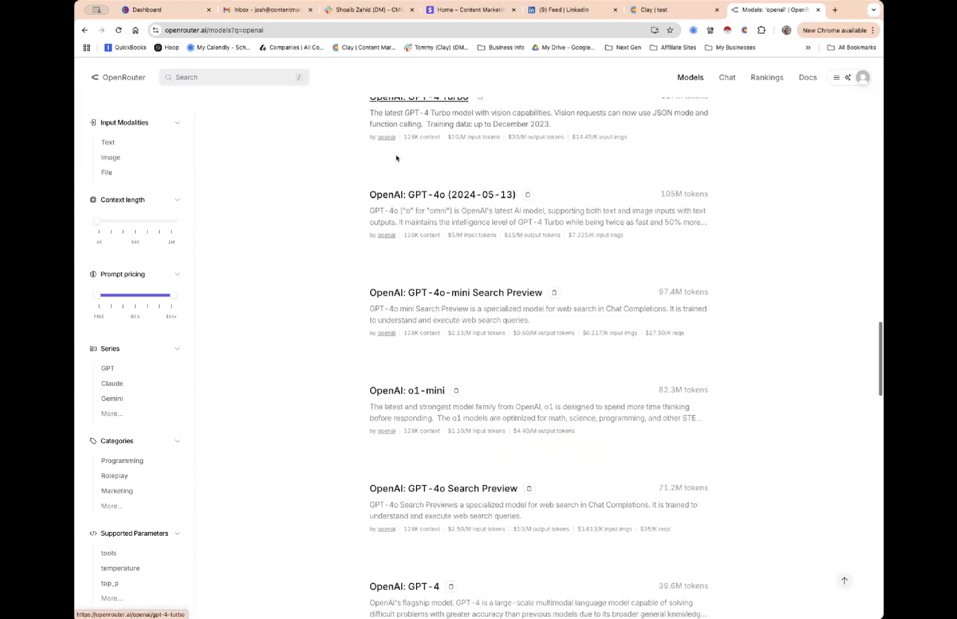
scroll(396, 158, down, 1)
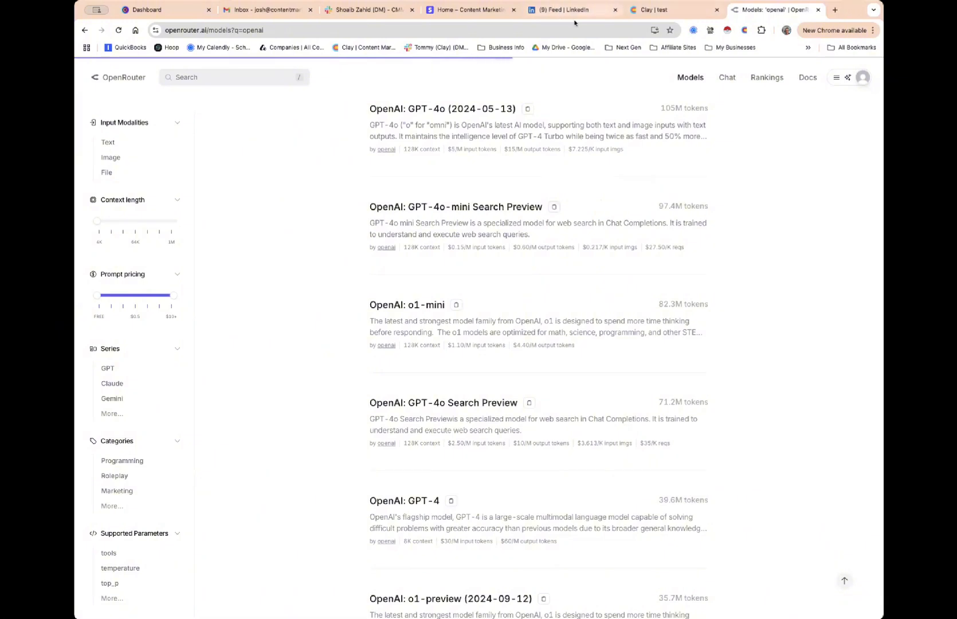
Replace the Input Data model with the GPT-4o-mini id and choose the apollo-io-scraper actor
click(648, 13)
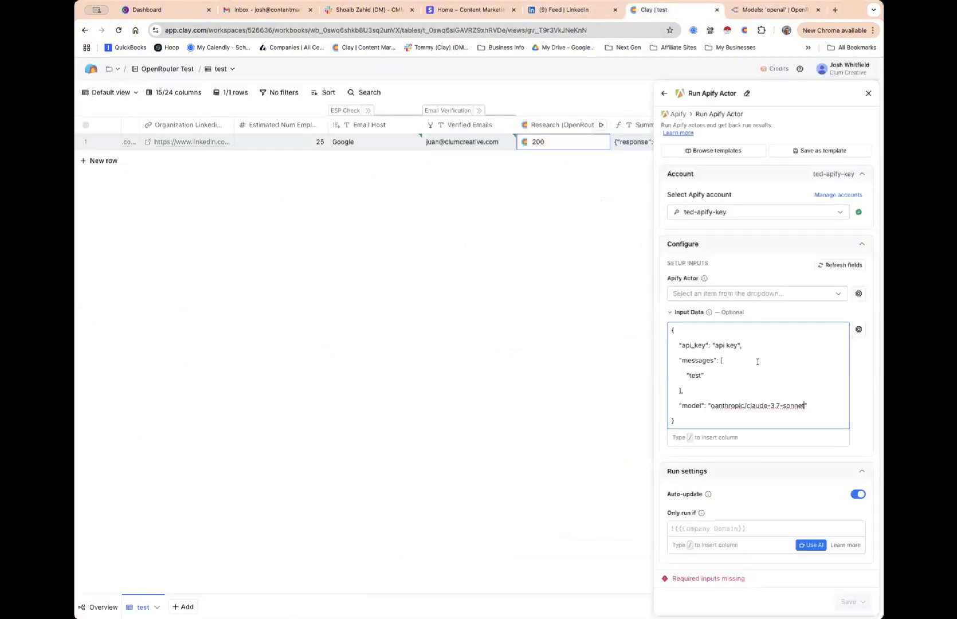
drag(804, 405, 709, 401)
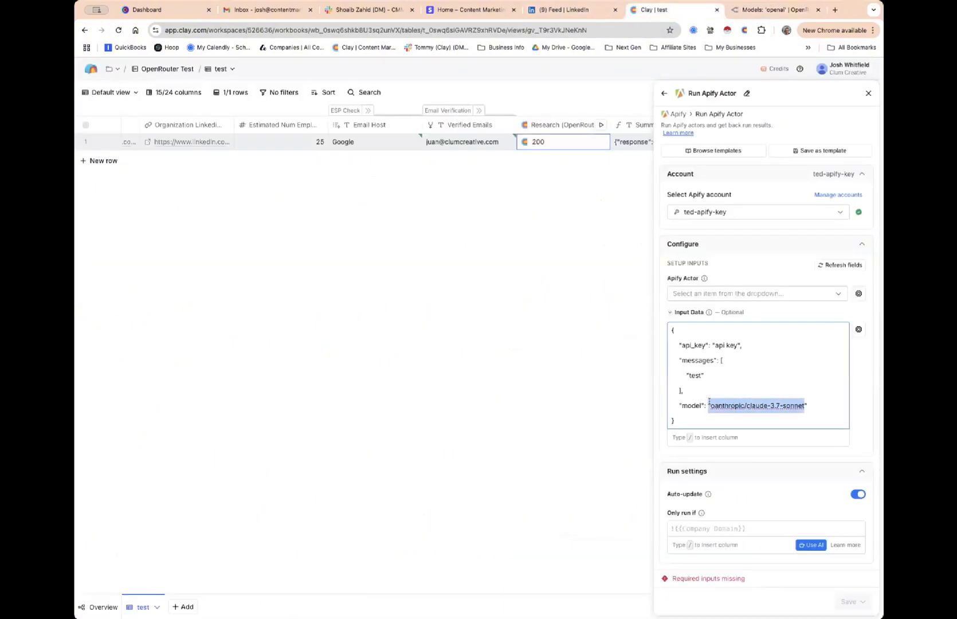
text(openai/gpt-4o-mini-search-preview)
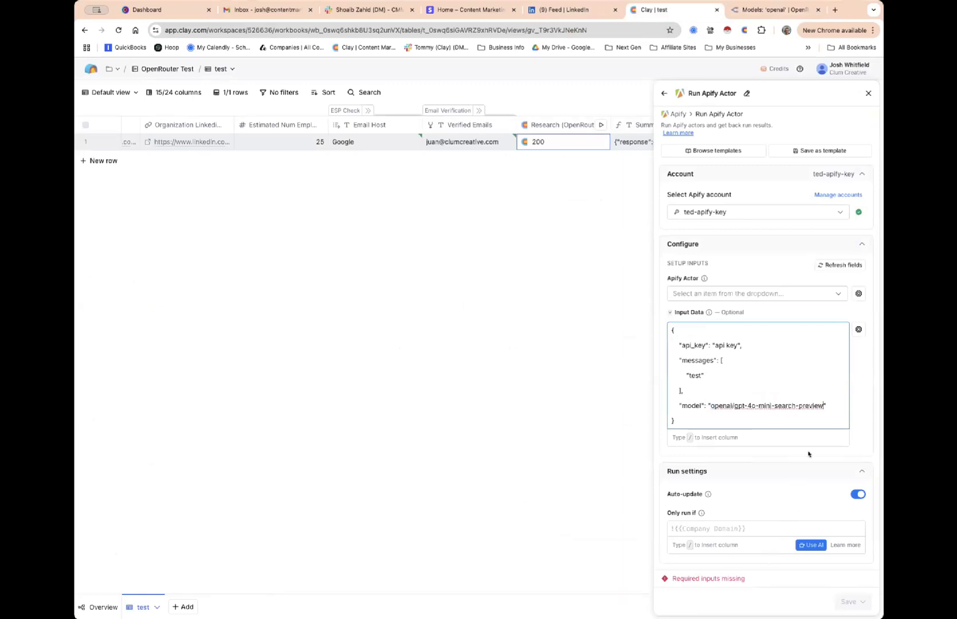
click(756, 295)
click(717, 314)
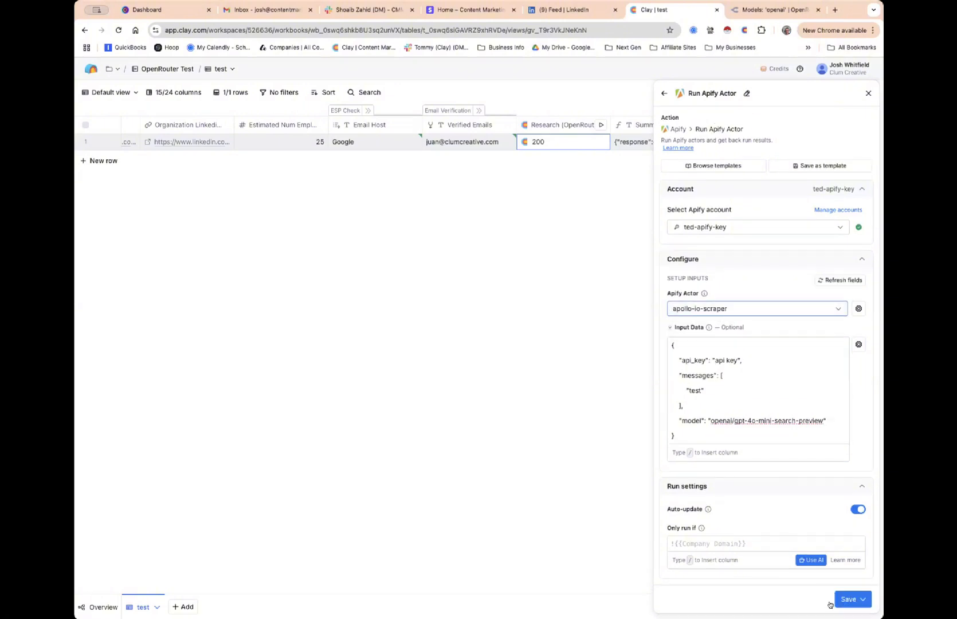
Try twice to save the Run Apify Actor column without running it, dismissing the error
click(844, 600)
click(774, 578)
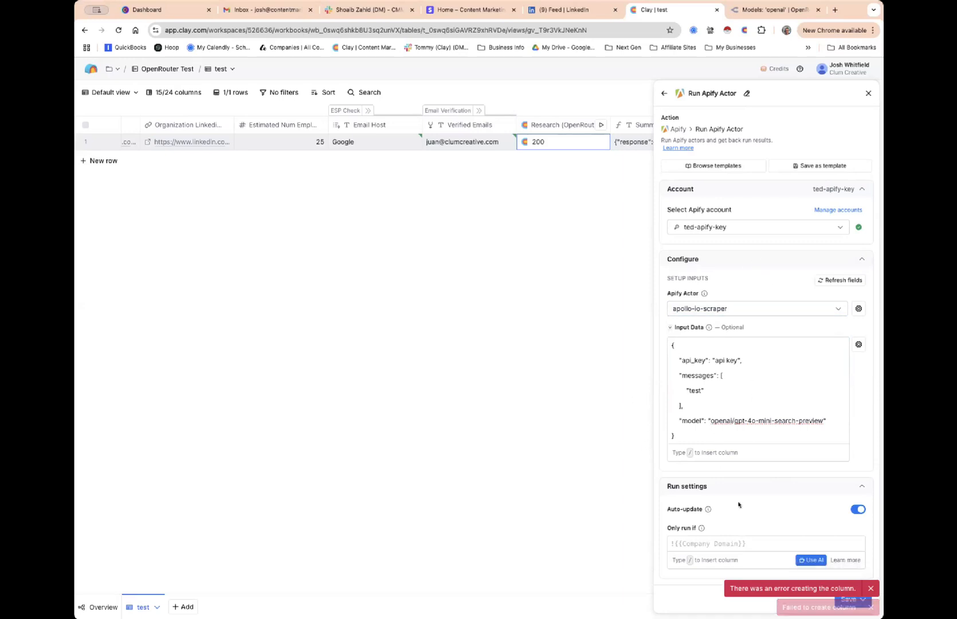
click(842, 598)
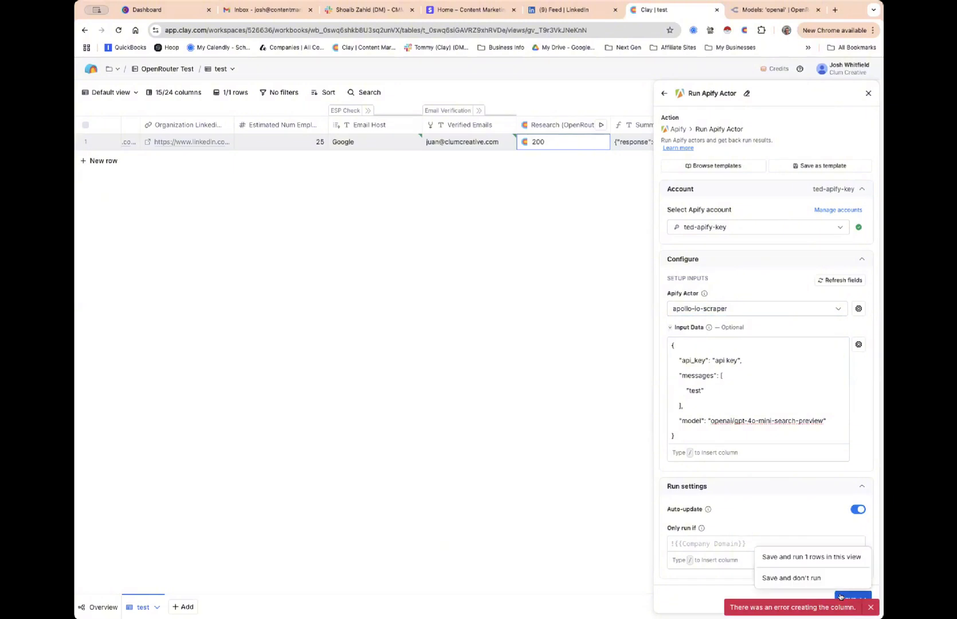
click(792, 577)
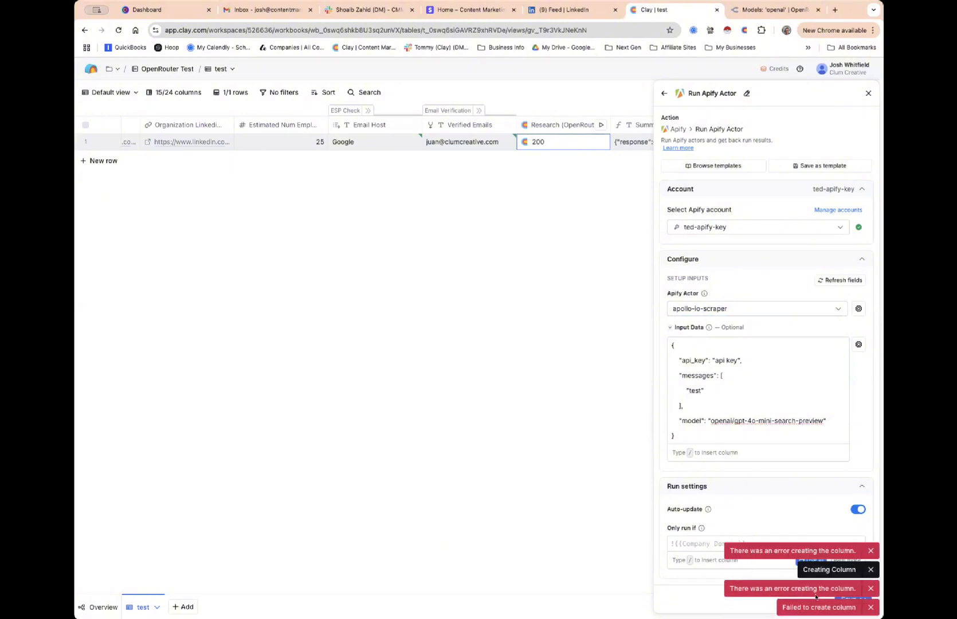
click(869, 589)
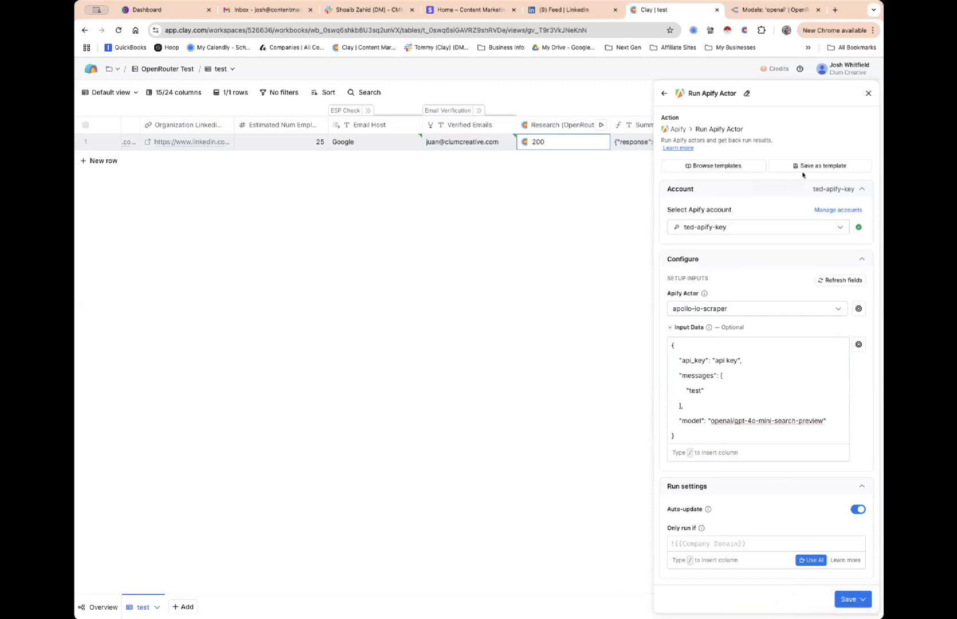
Close the Run Apify Actor panel, discarding the unsaved changes
click(867, 92)
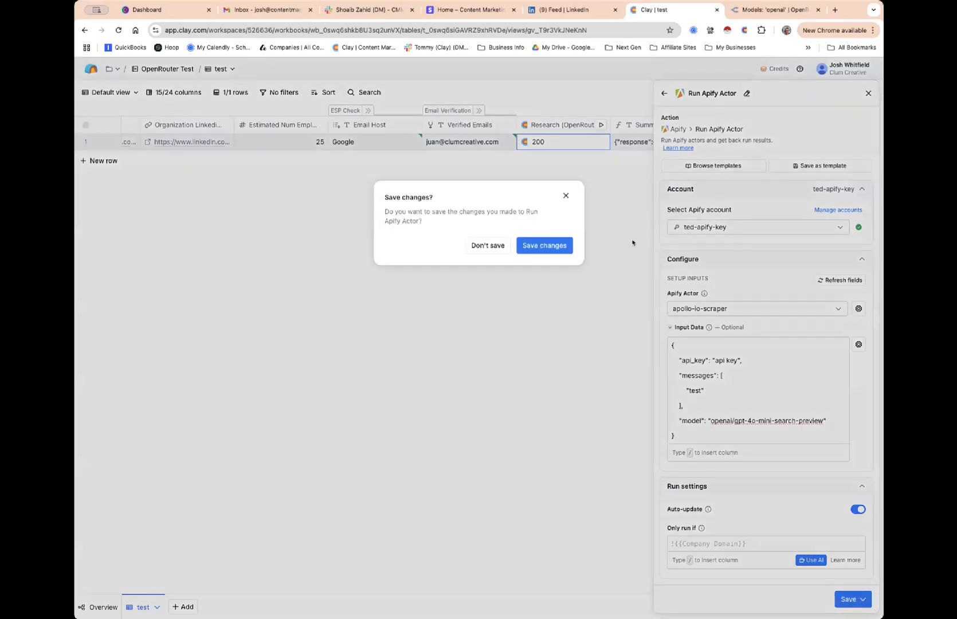
click(538, 249)
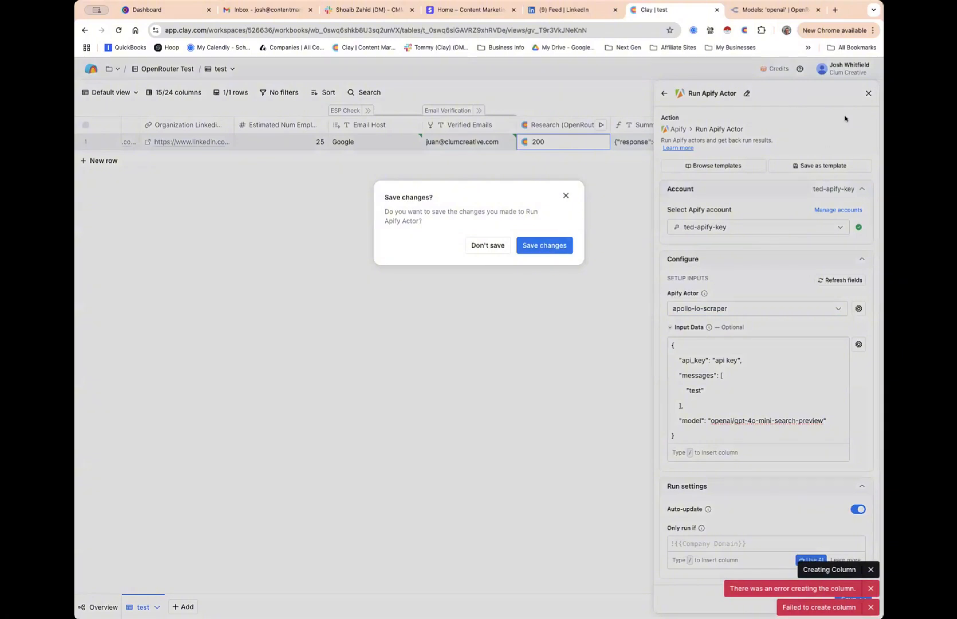
click(866, 93)
click(866, 93)
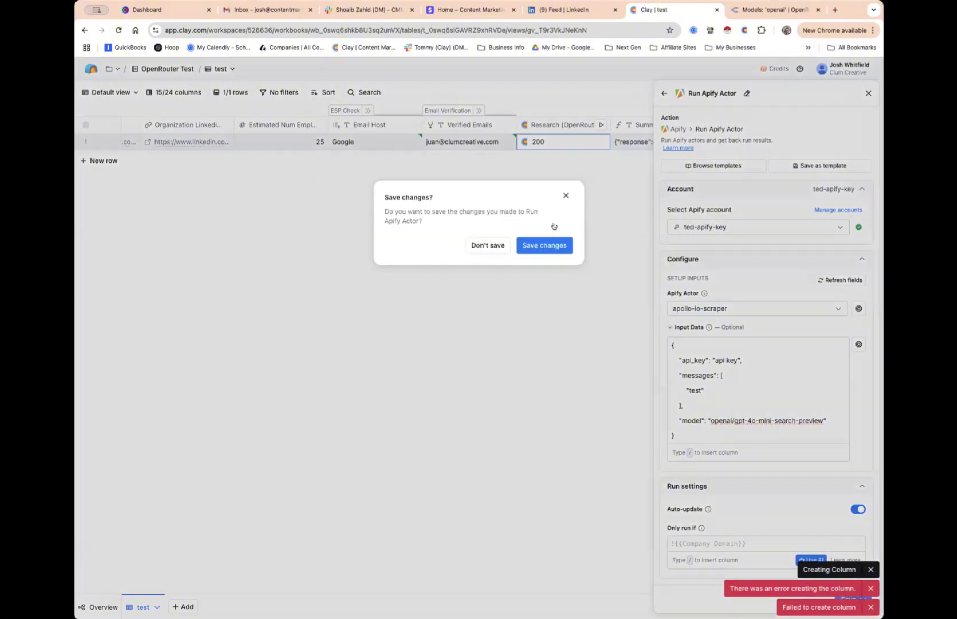
click(487, 245)
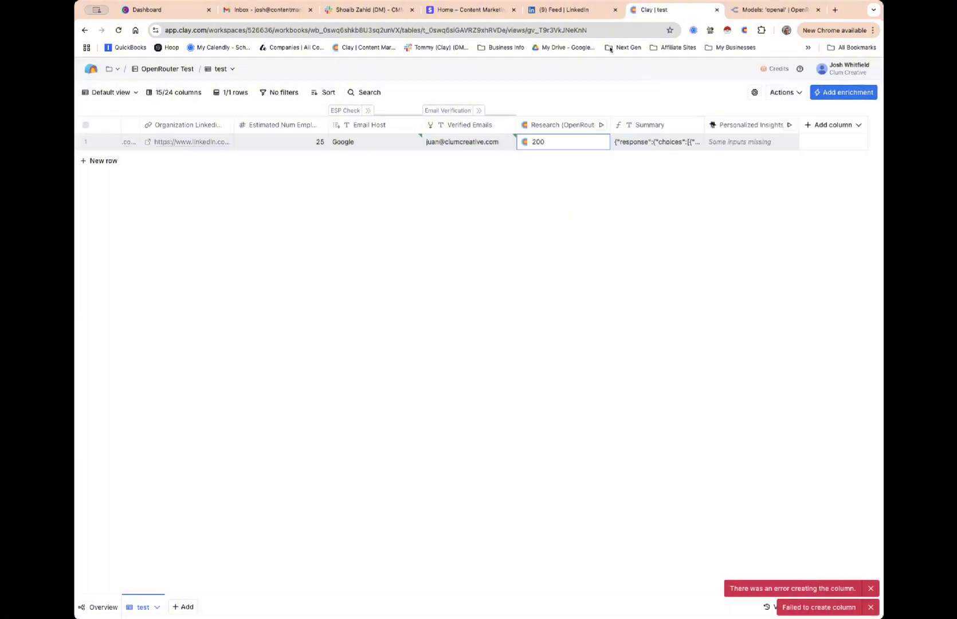
click(770, 10)
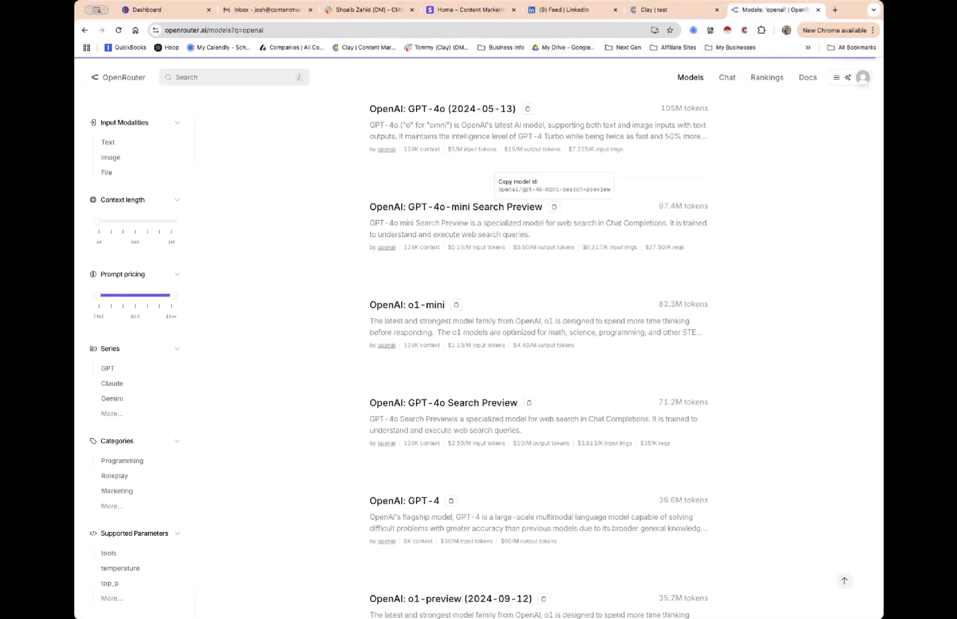
key(super+Tab)
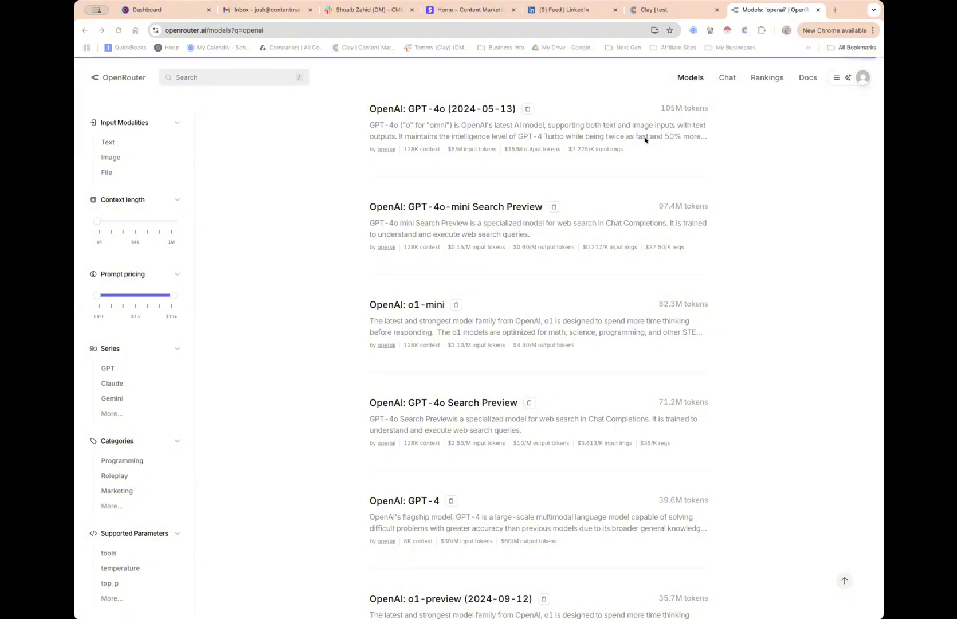
scroll(630, 137, down, 1)
scroll(630, 136, up, 10)
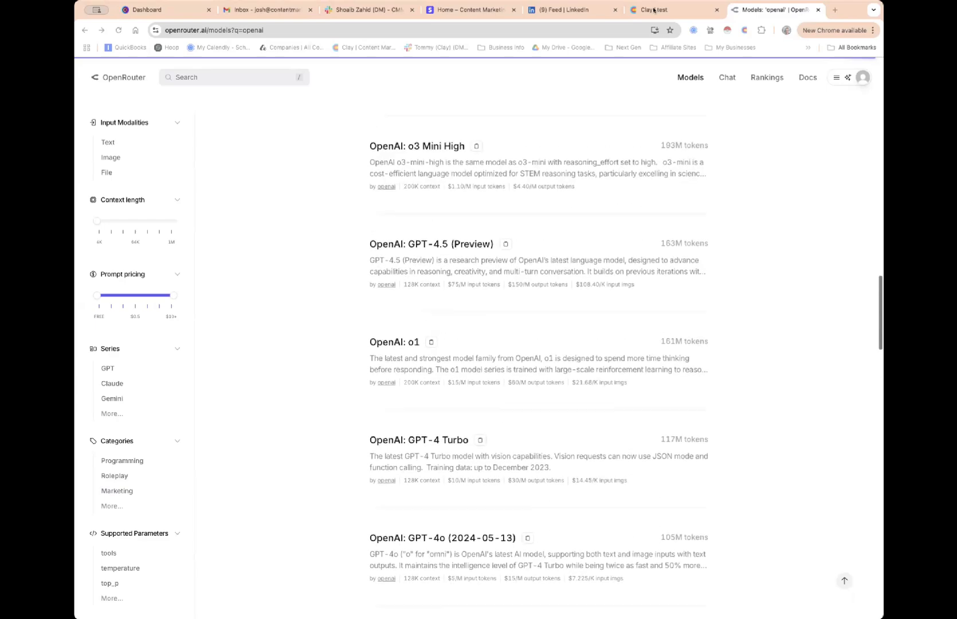
key(ctrl+shift+Tab)
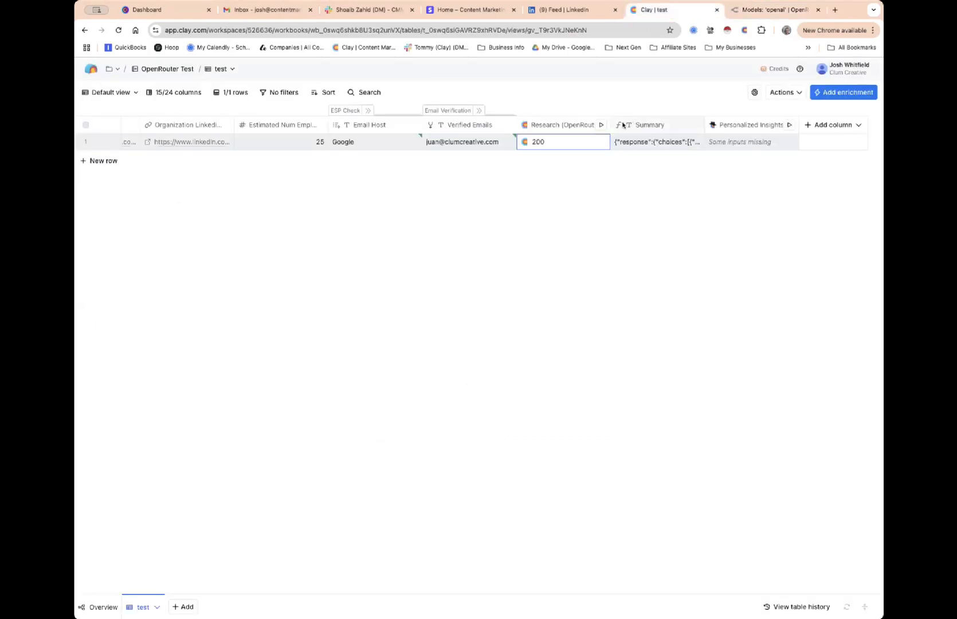
Review the Research (OpenRouter) column settings, including Custom rate limit, and close without saving
click(577, 124)
click(553, 164)
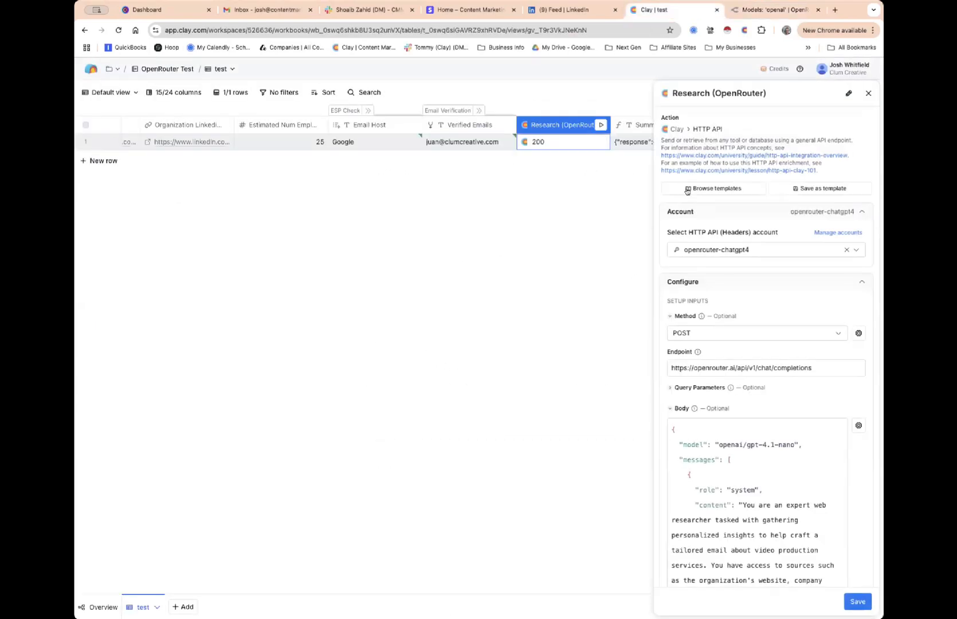
scroll(688, 189, down, 10)
scroll(687, 189, down, 15)
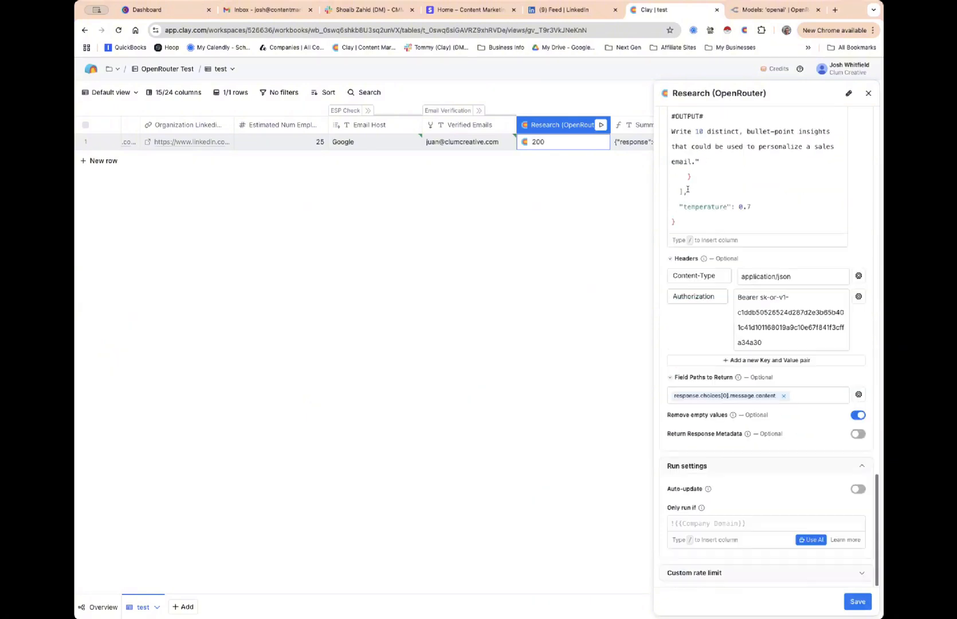
click(705, 572)
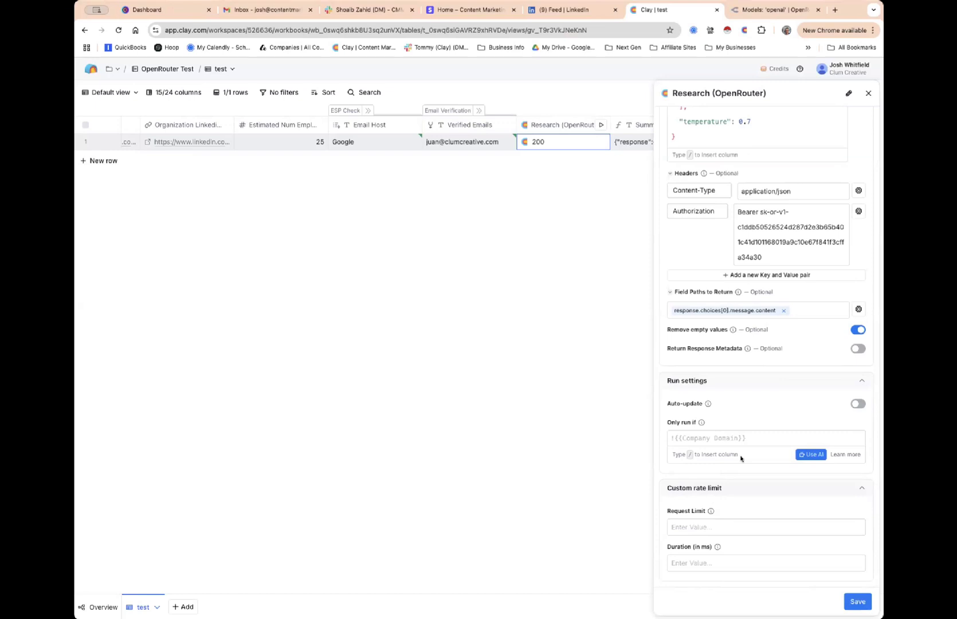
click(868, 94)
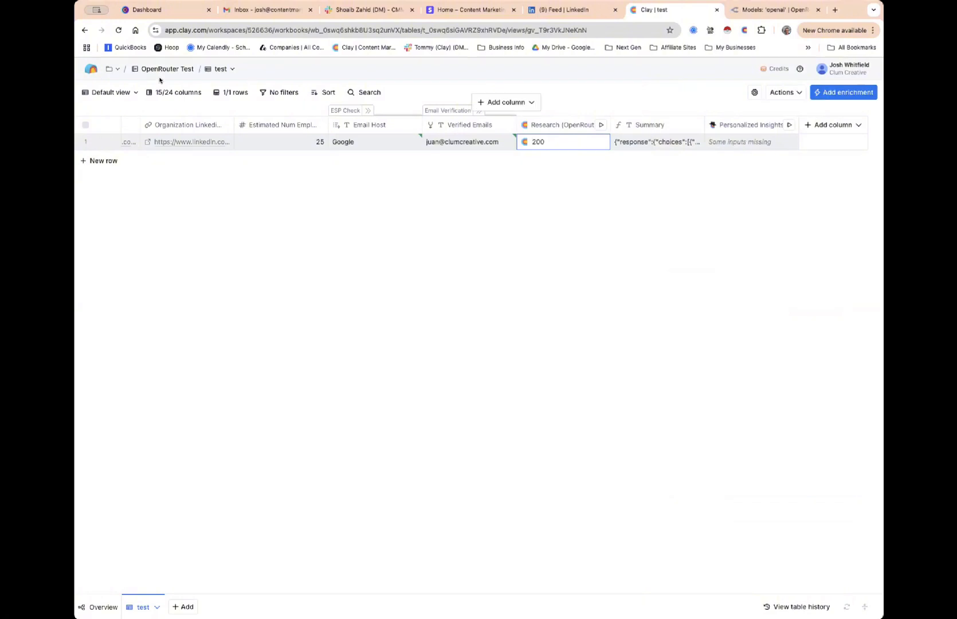
Reload the Clay table and bring up the Research (OpenRouter) column menu
click(119, 30)
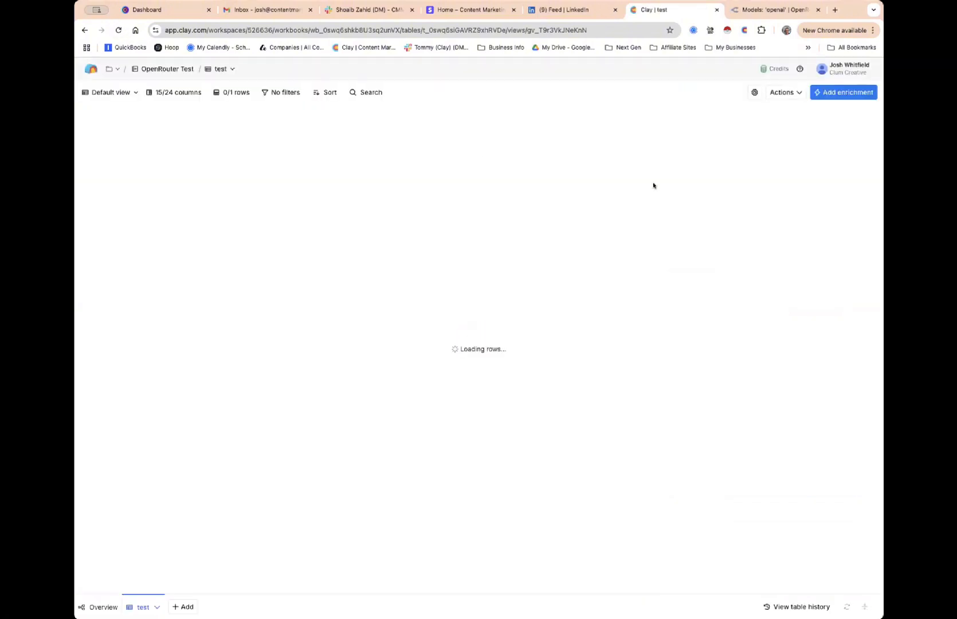
scroll(653, 185, right, 10)
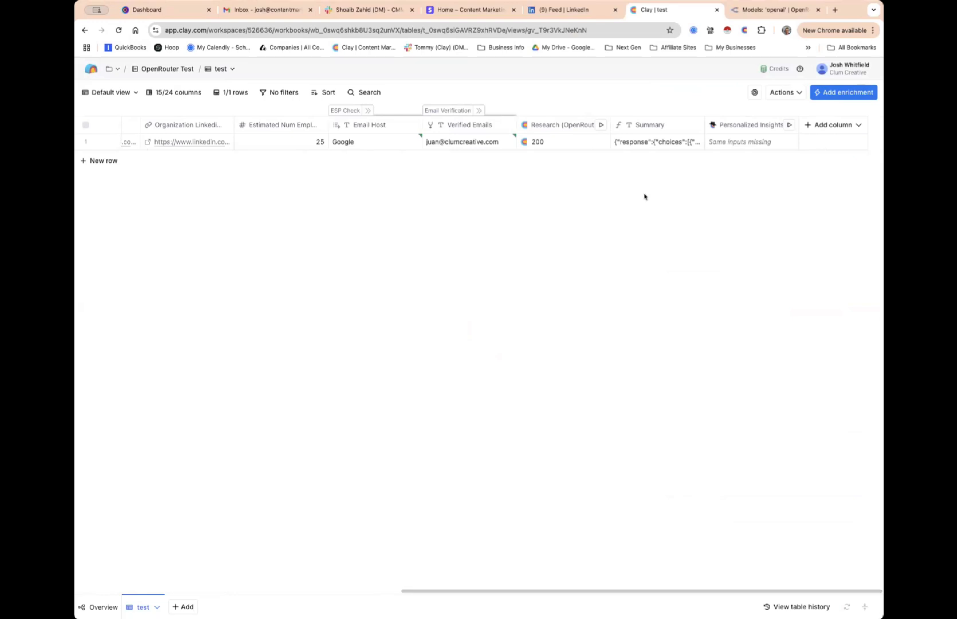
click(565, 131)
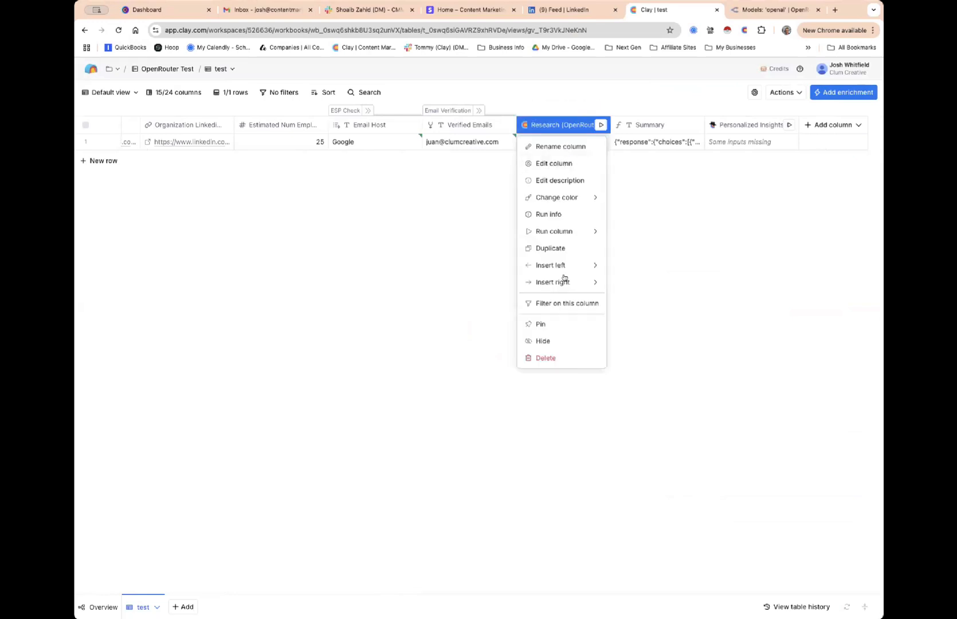
Duplicate the Research (OpenRouter) column, rename the copy 'Research', and save it
click(567, 250)
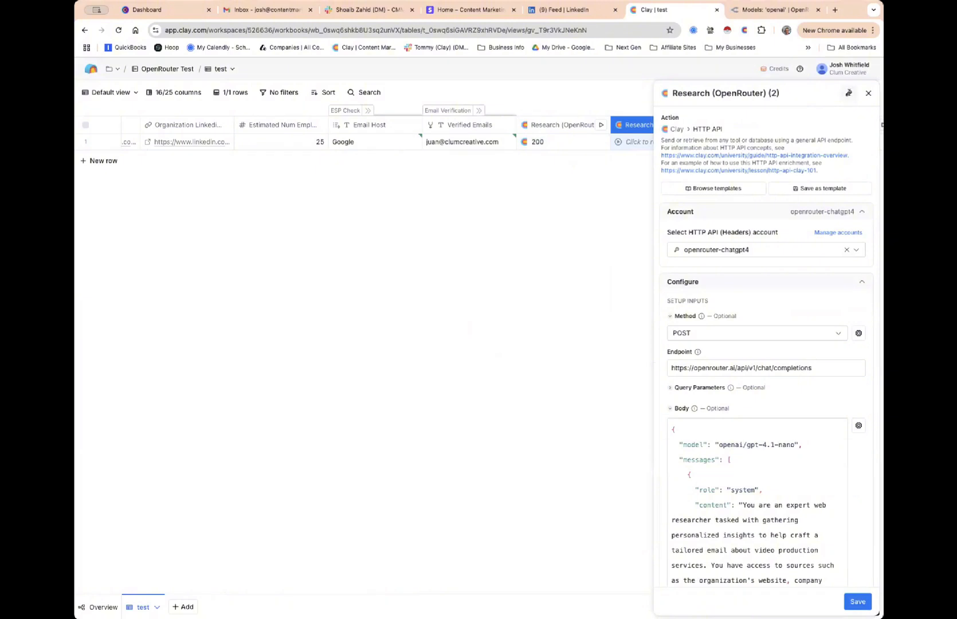
click(849, 95)
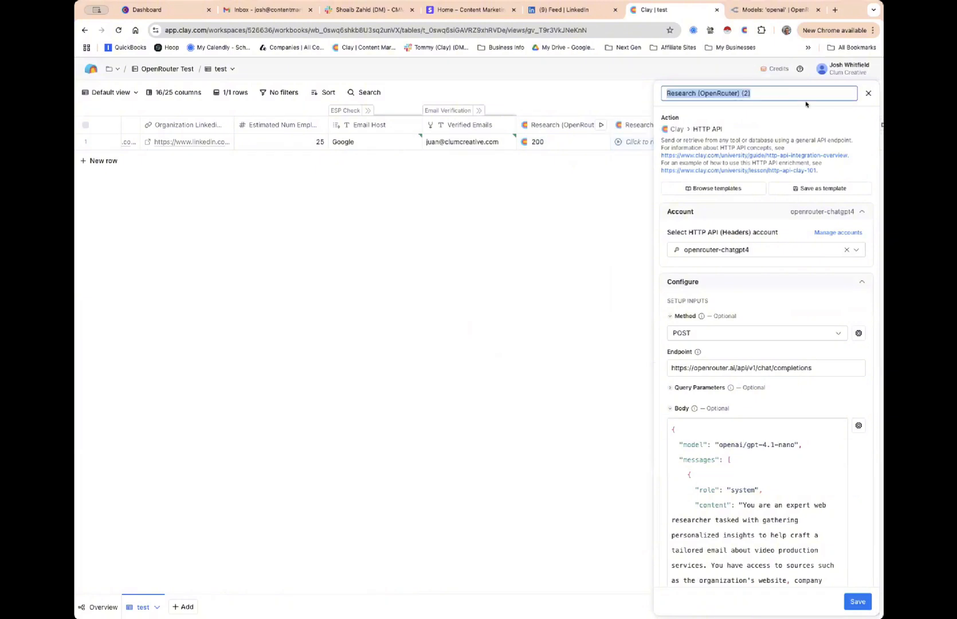
text(Research)
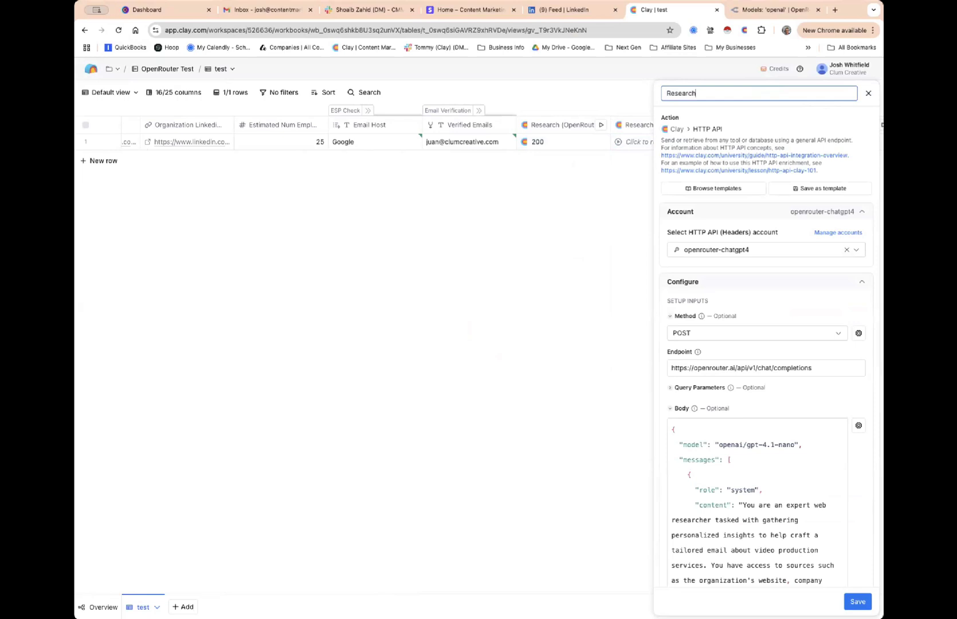
click(854, 600)
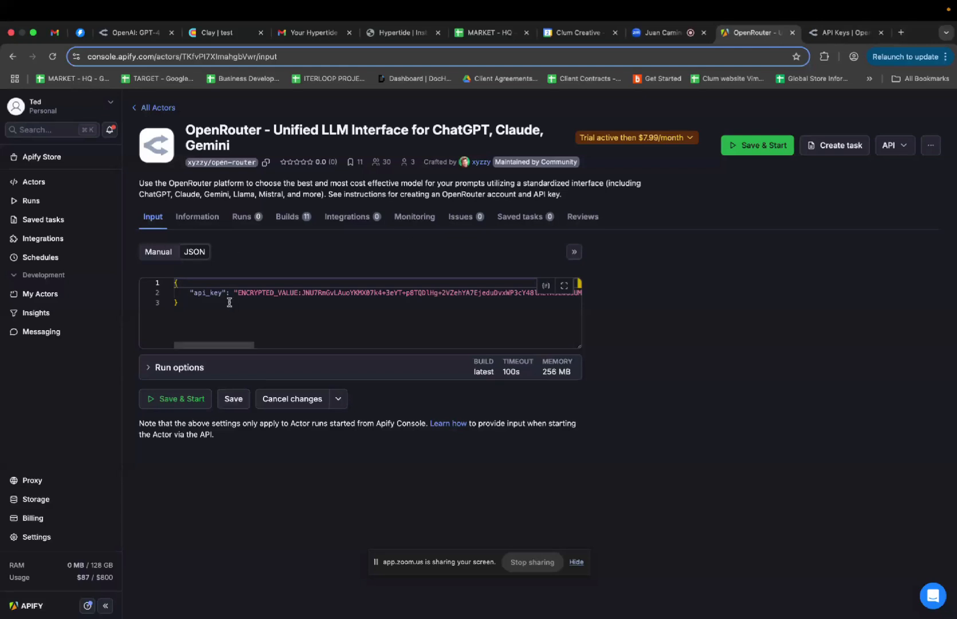
Show the Apify OpenRouter actor input as a form and review the API Key and Model fields
click(158, 252)
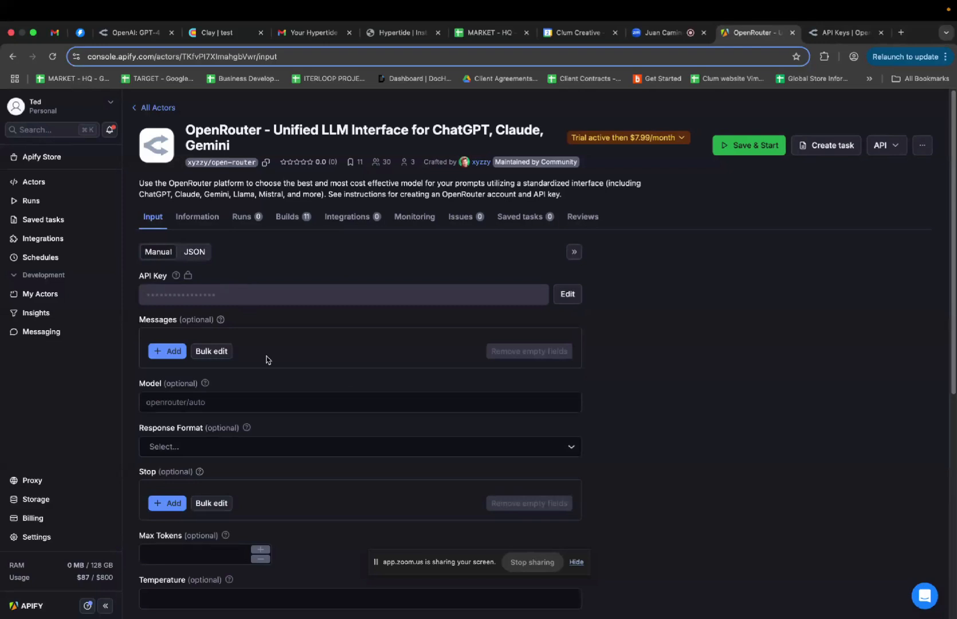
scroll(266, 359, down, 2)
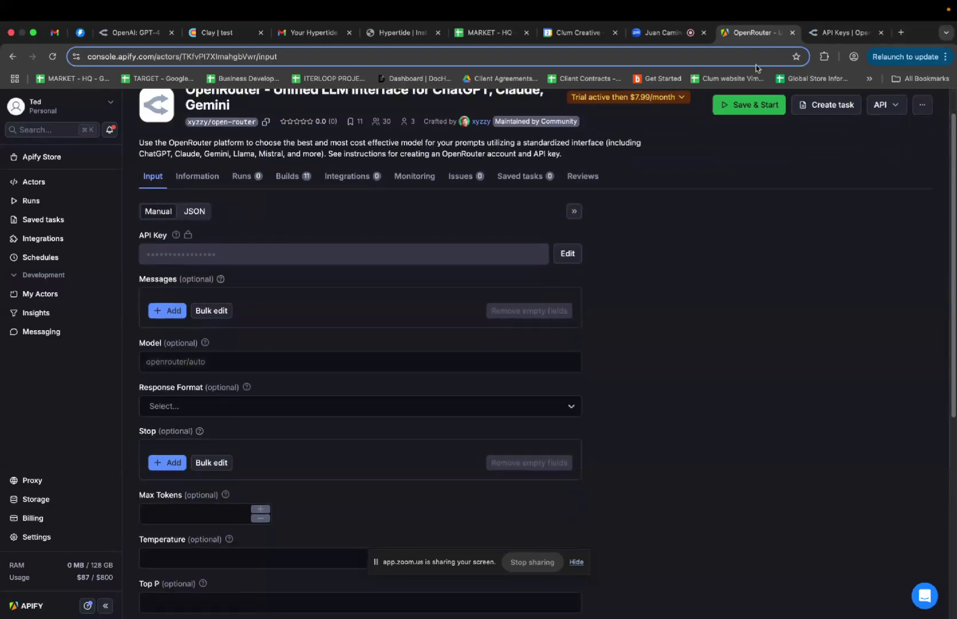
Reset the OpenRouter API keys page to 100% zoom and open the full 442-model catalogue
click(839, 33)
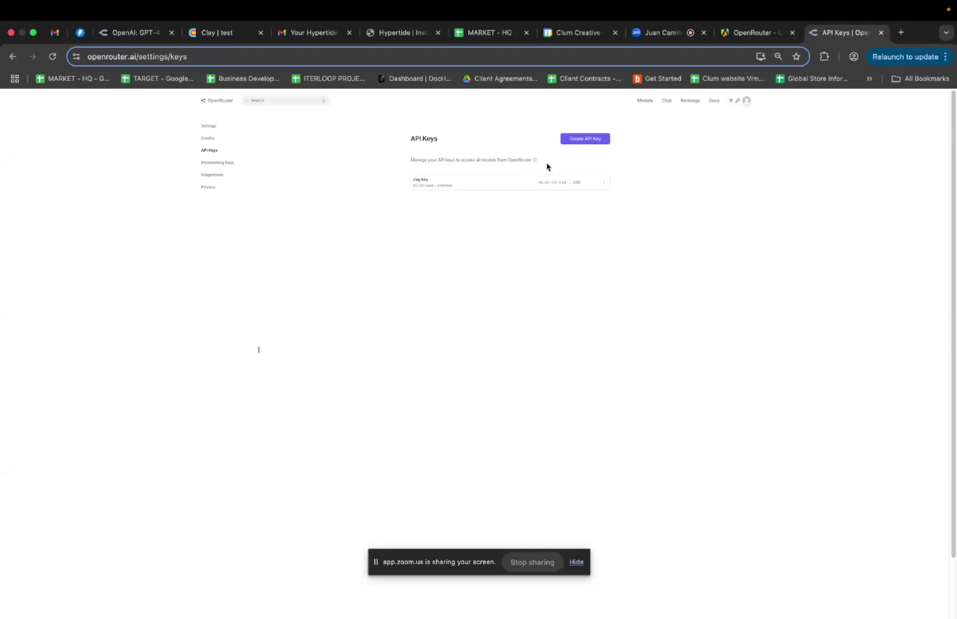
key(super+equal)
key(super+equal)
key(super+equal)
key(super+equal)
key(super+equal)
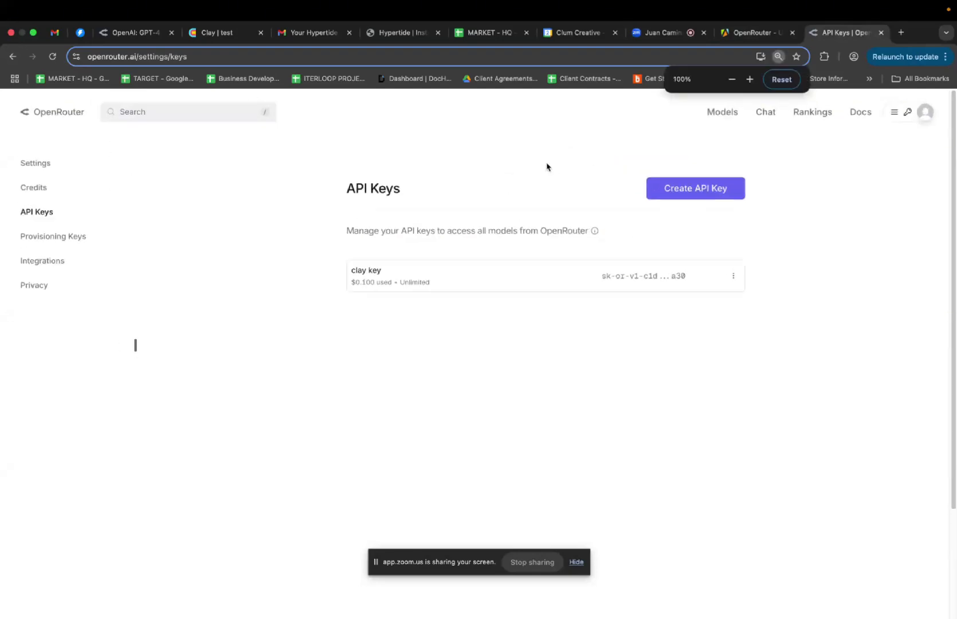
click(722, 111)
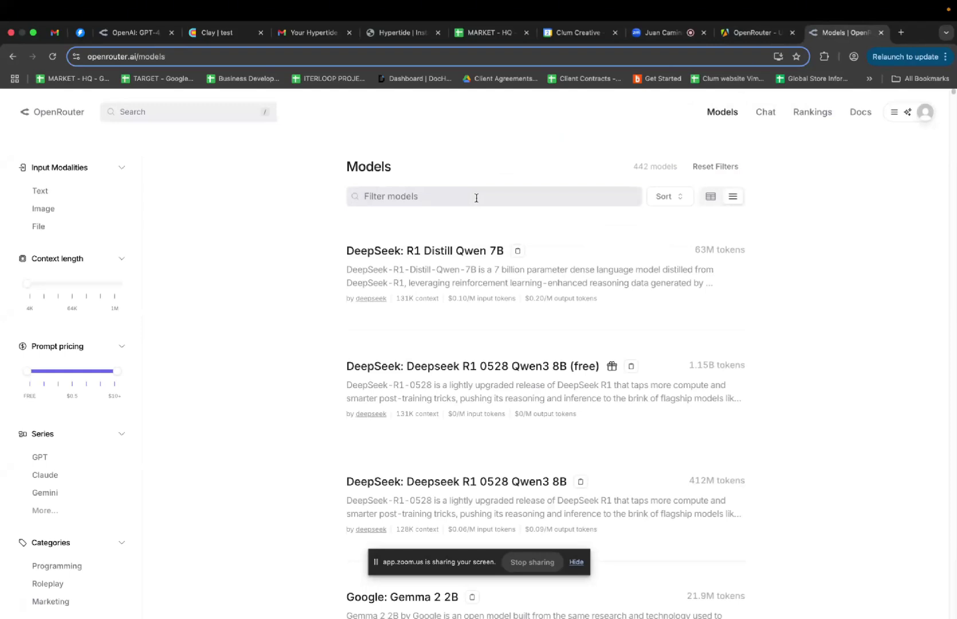
Narrow OpenRouter models to the GPT series and try a 'claude 3' search
click(39, 456)
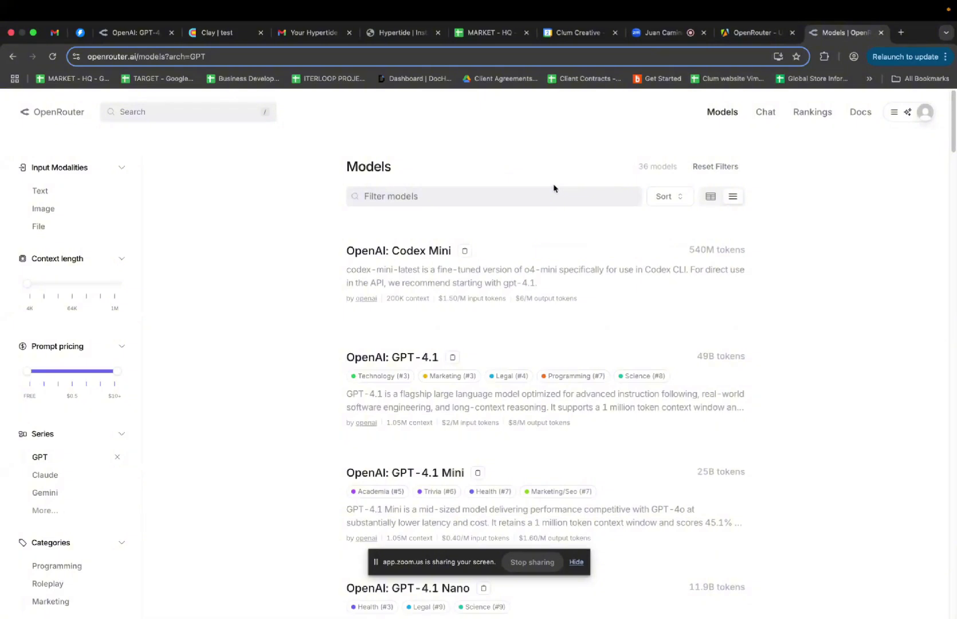
click(492, 196)
text(clauj)
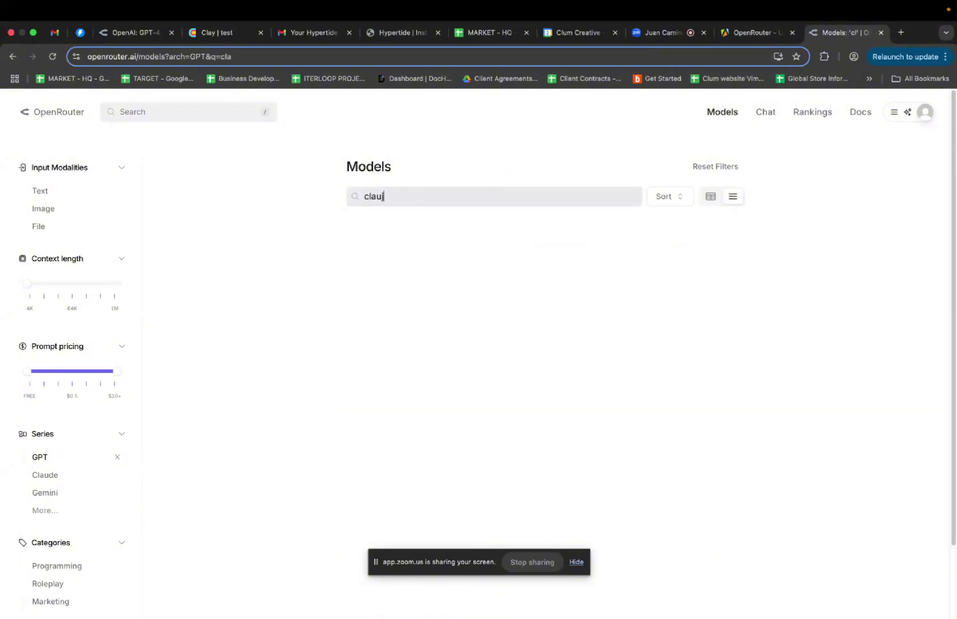
key(BackSpace)
key(BackSpace)
text(ude)
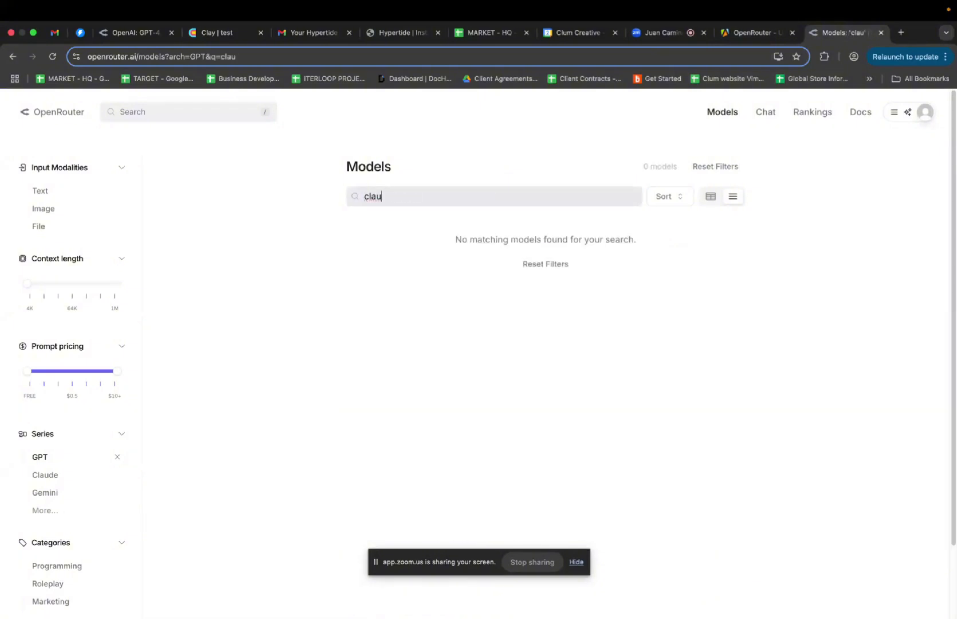
text( 3)
key(BackSpace)
key(BackSpace)
key(BackSpace)
key(BackSpace)
key(BackSpace)
key(BackSpace)
key(BackSpace)
key(BackSpace)
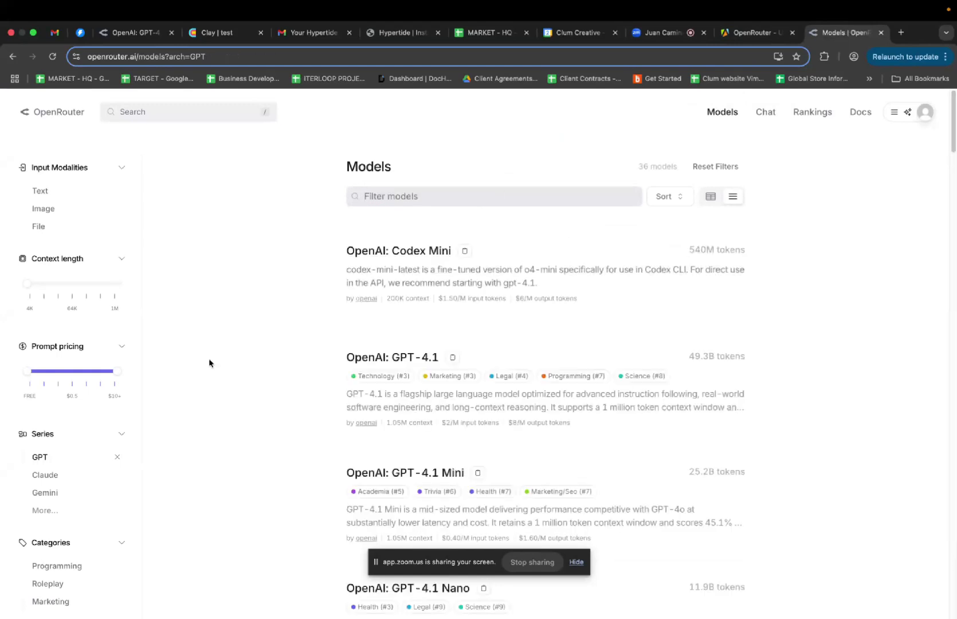
Search models for 'open ai' and copy the GPT-4o-mini Search Preview model id
click(408, 196)
text(ope)
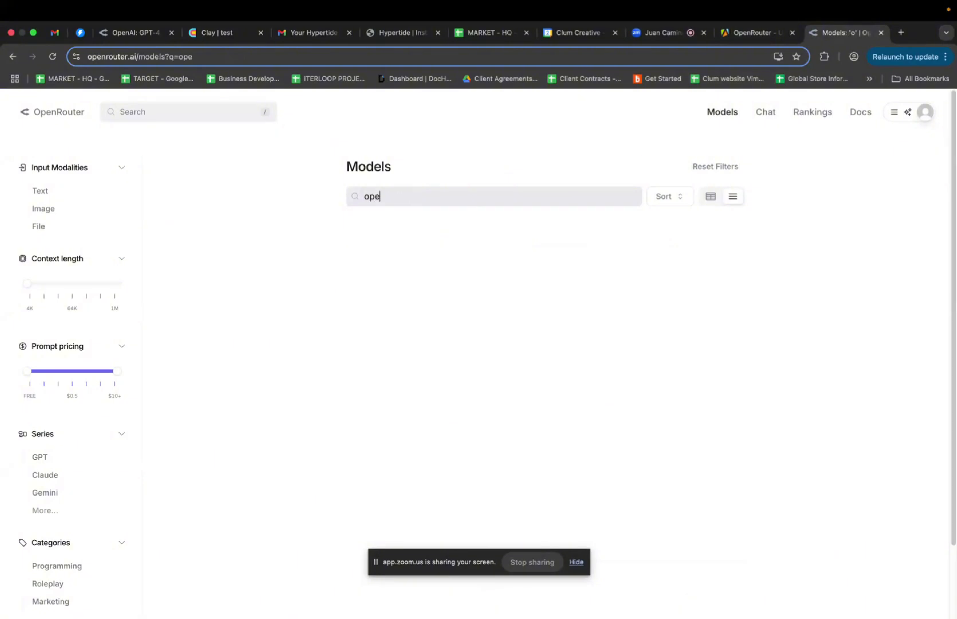
text(n ai)
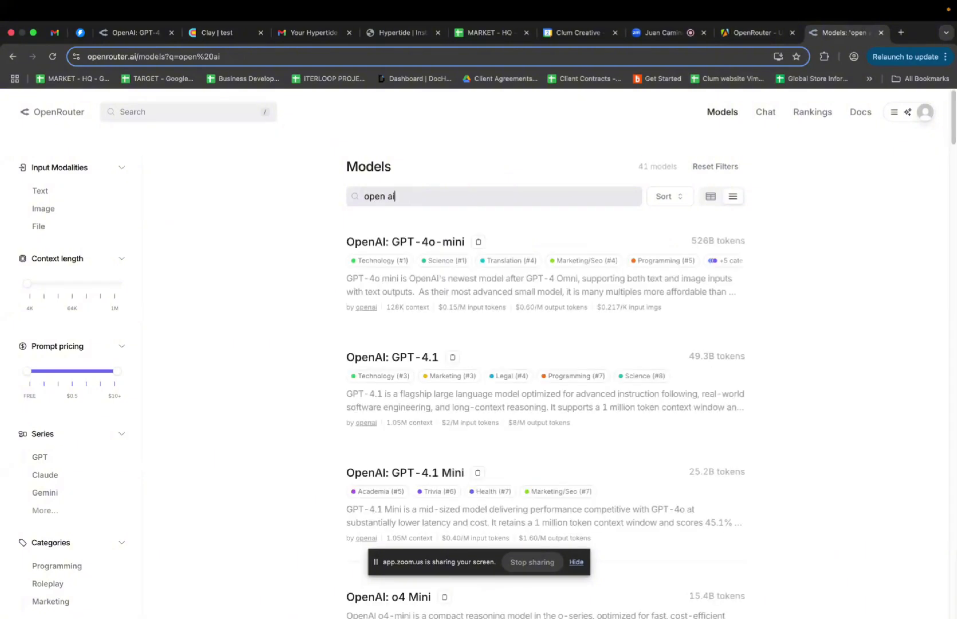
scroll(494, 299, down, 12)
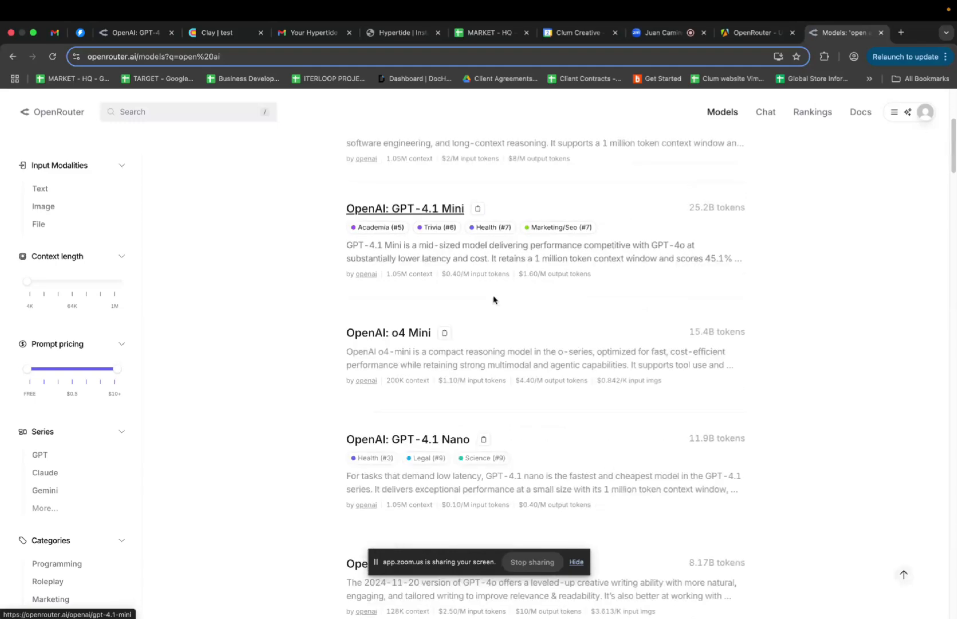
scroll(494, 300, down, 13)
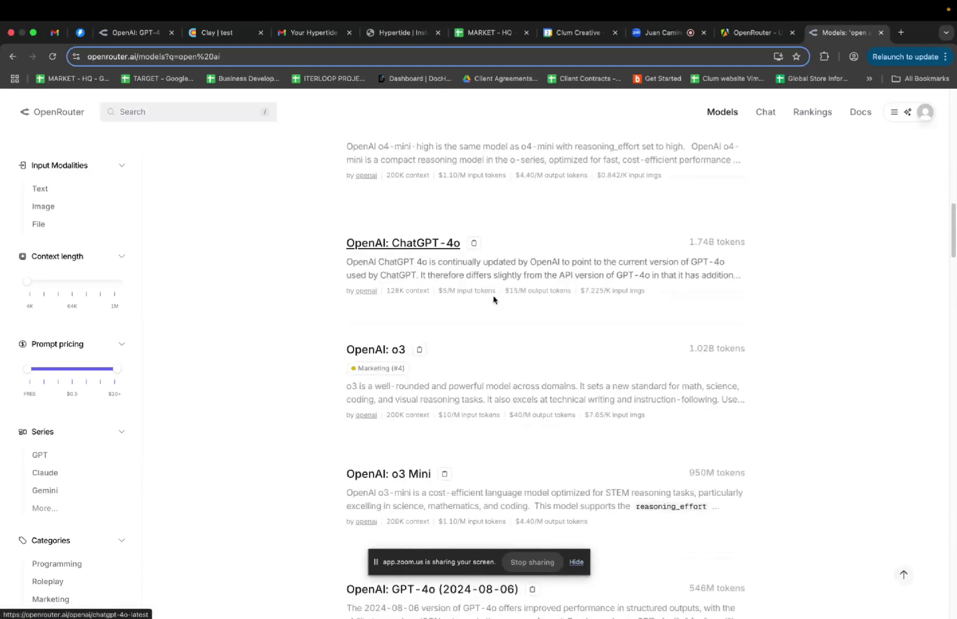
scroll(494, 299, down, 7)
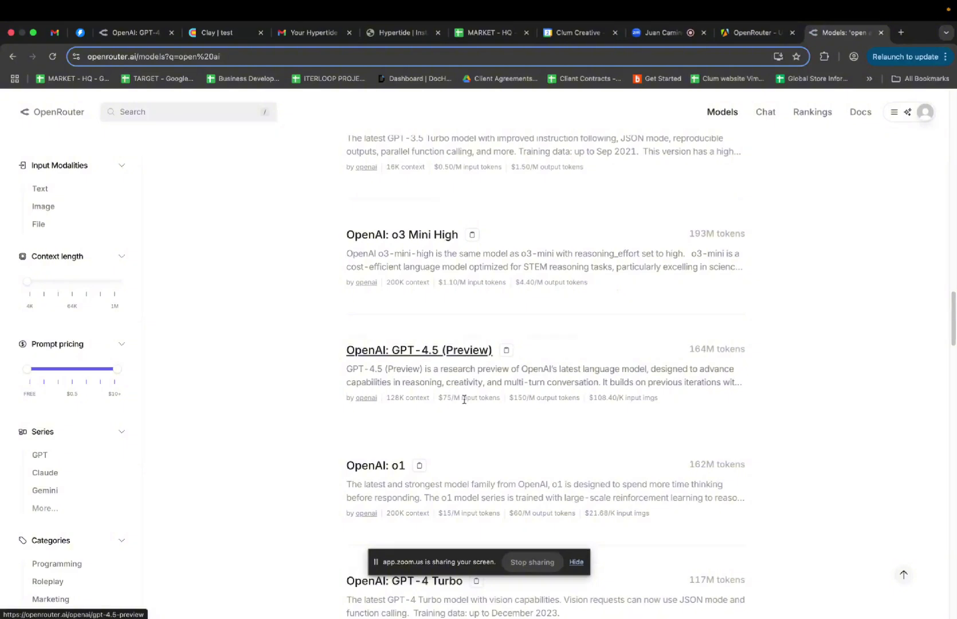
scroll(464, 401, down, 5)
scroll(464, 403, down, 6)
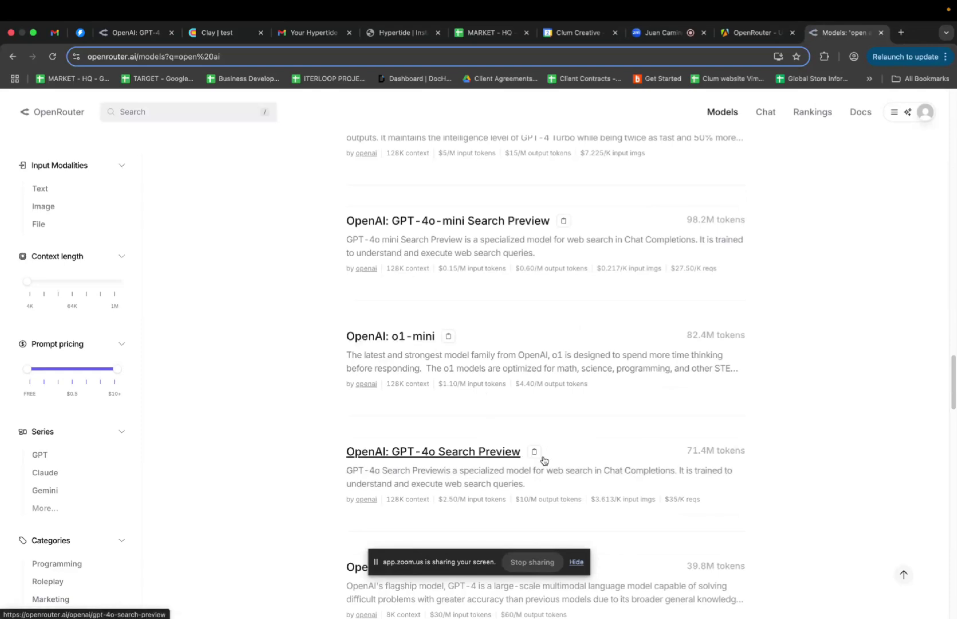
click(564, 222)
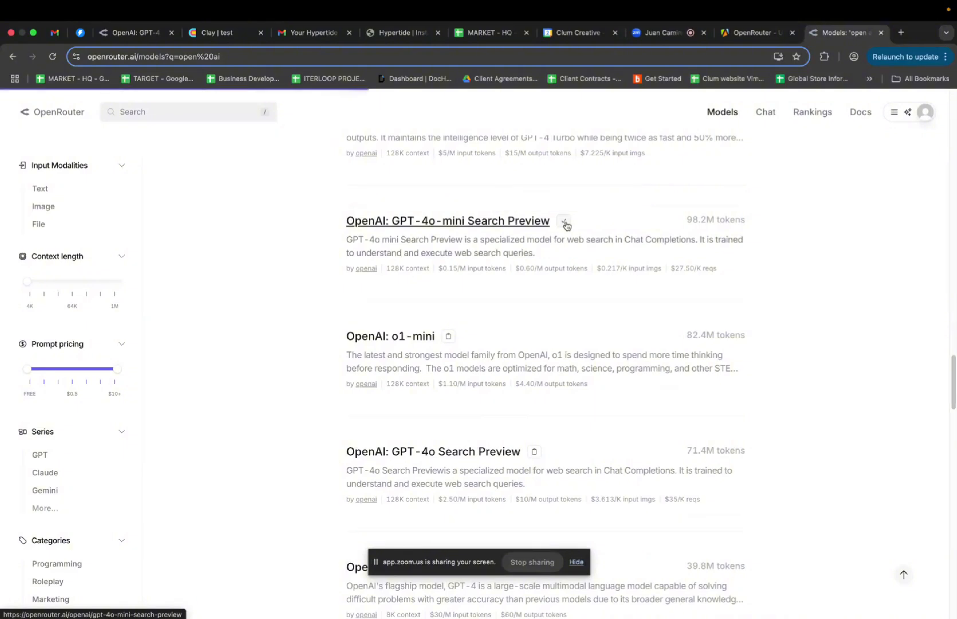
Set the actor's model to openai/gpt-4o-mini-search-preview and response format json_object, then select the JSON input
click(758, 37)
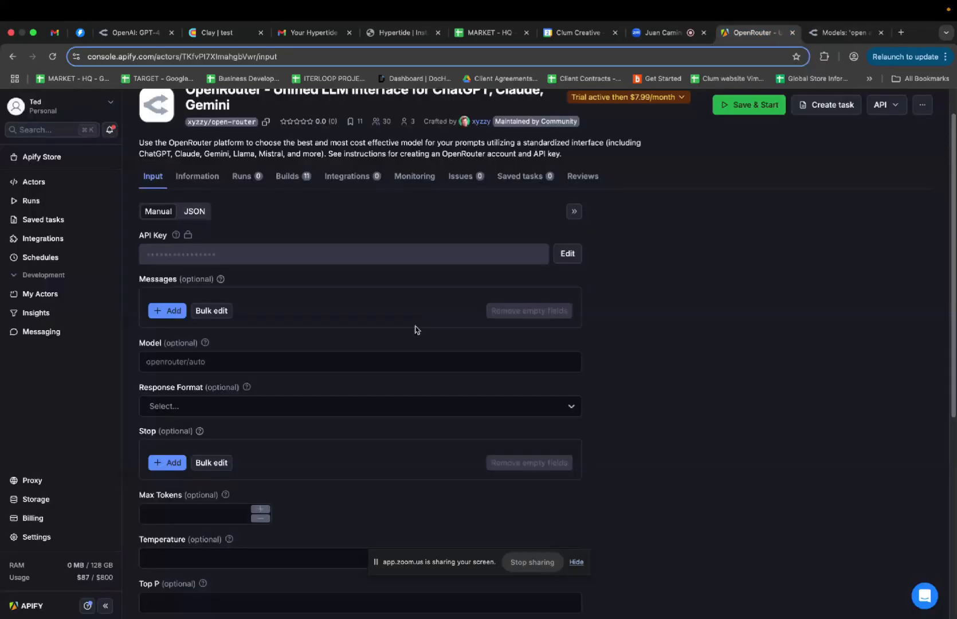
click(336, 362)
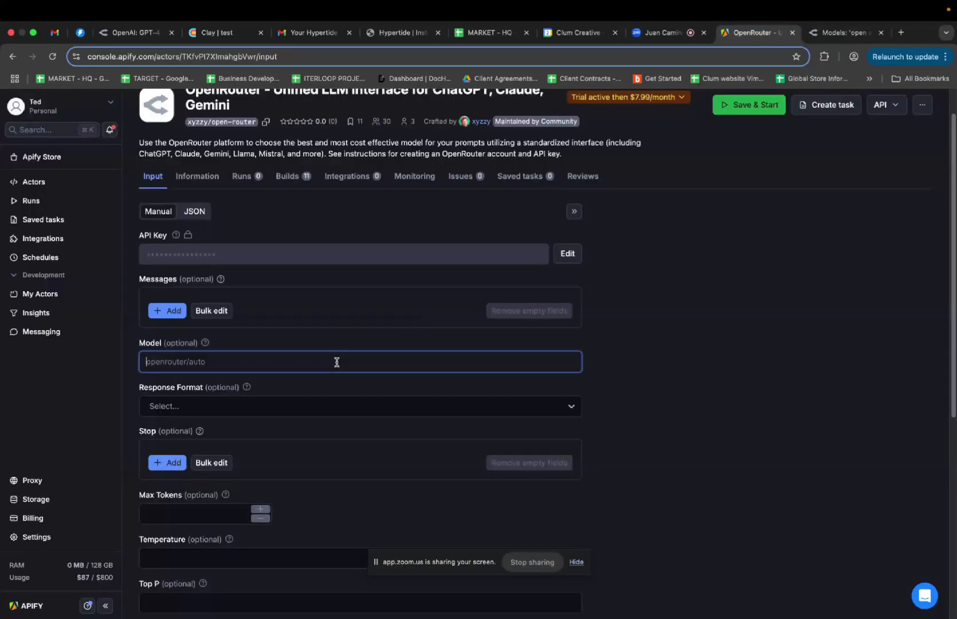
text(openai/gpt-4o-mini-search-preview)
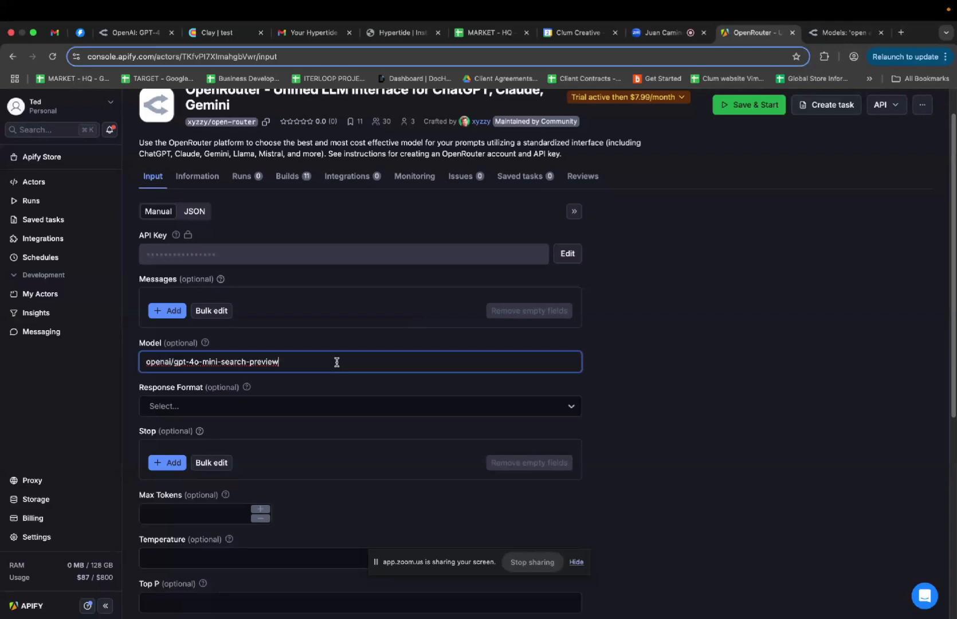
scroll(640, 359, down, 1)
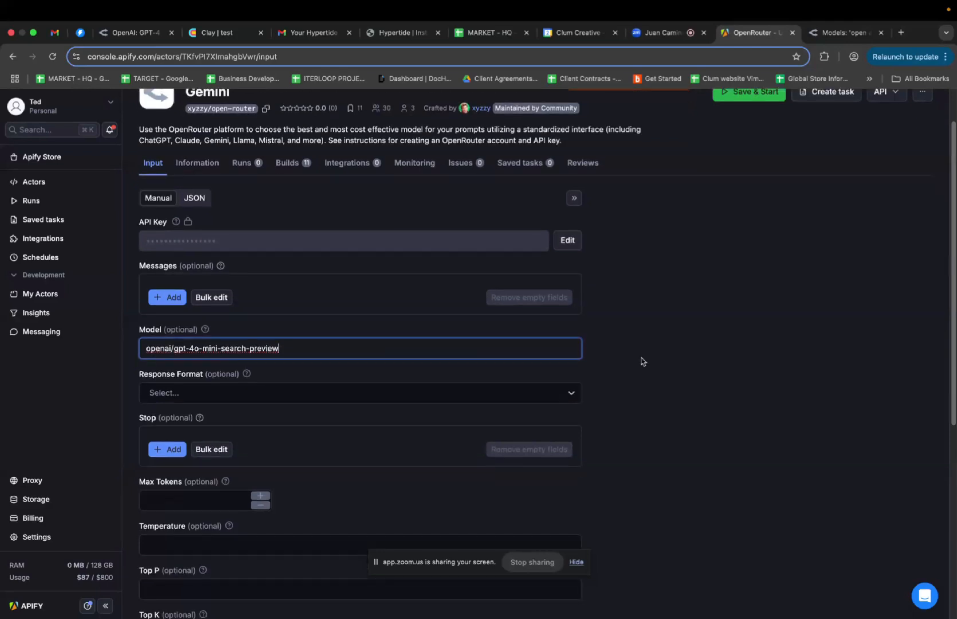
click(564, 397)
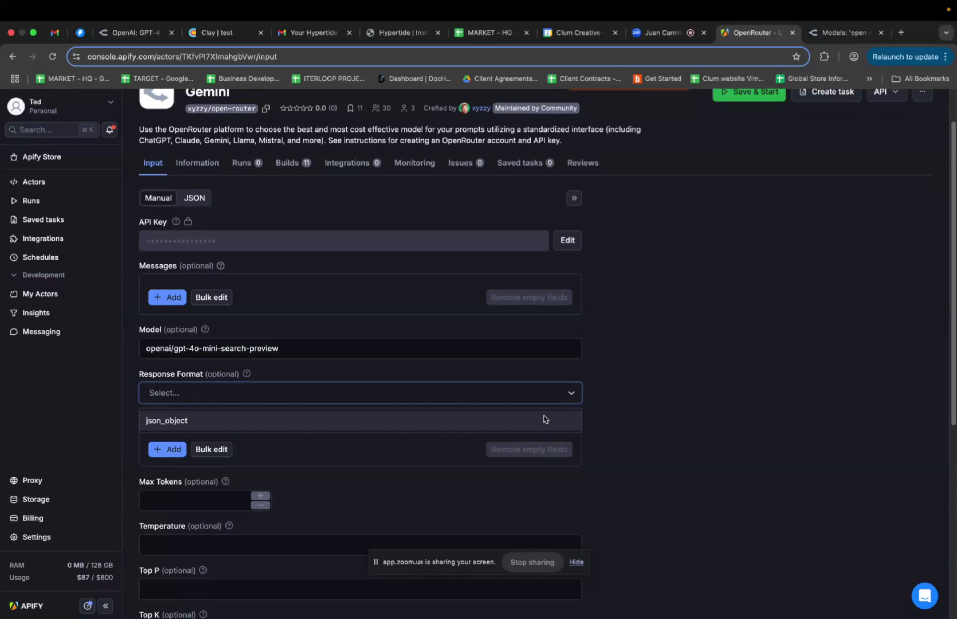
click(544, 419)
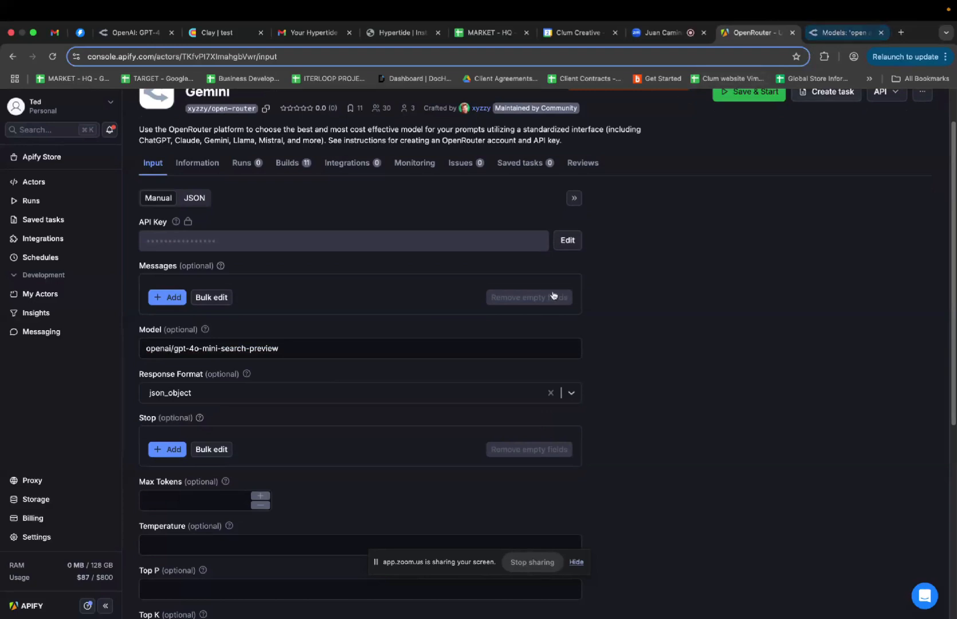
click(194, 198)
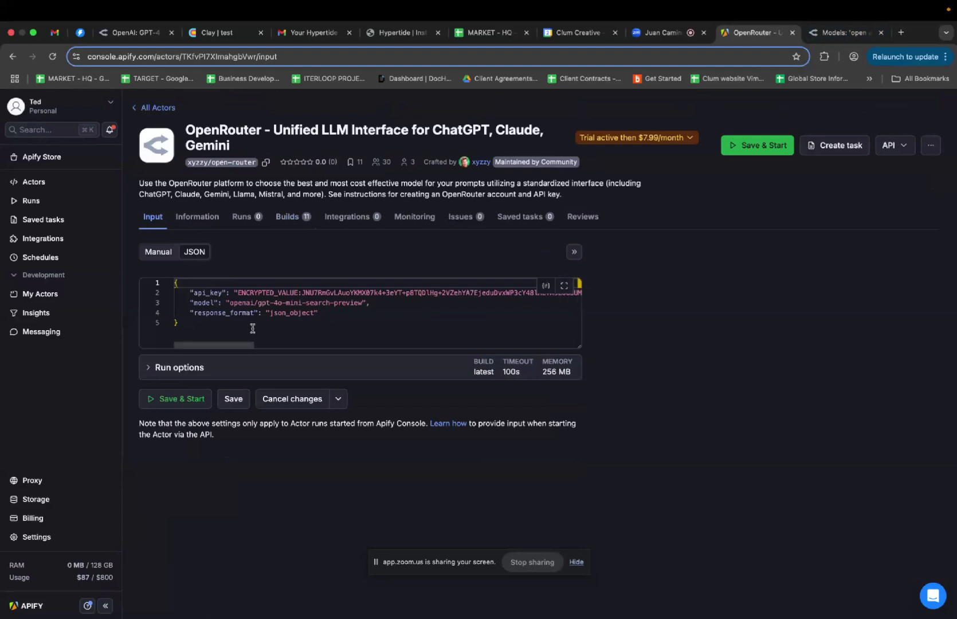
key(super+a)
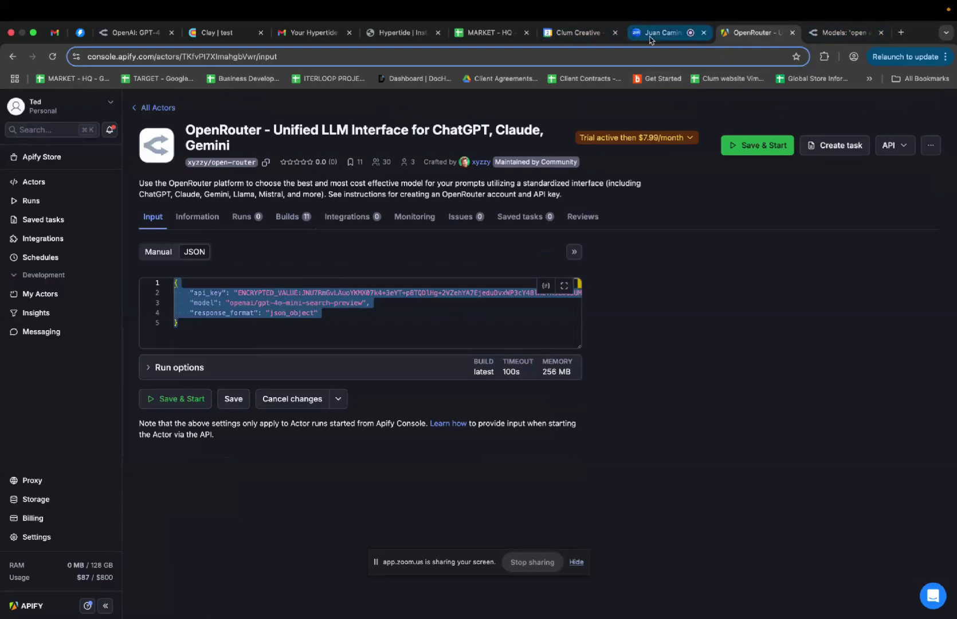
Review the Research column's settings, then open the Add enrichment catalogue on the test table
click(209, 33)
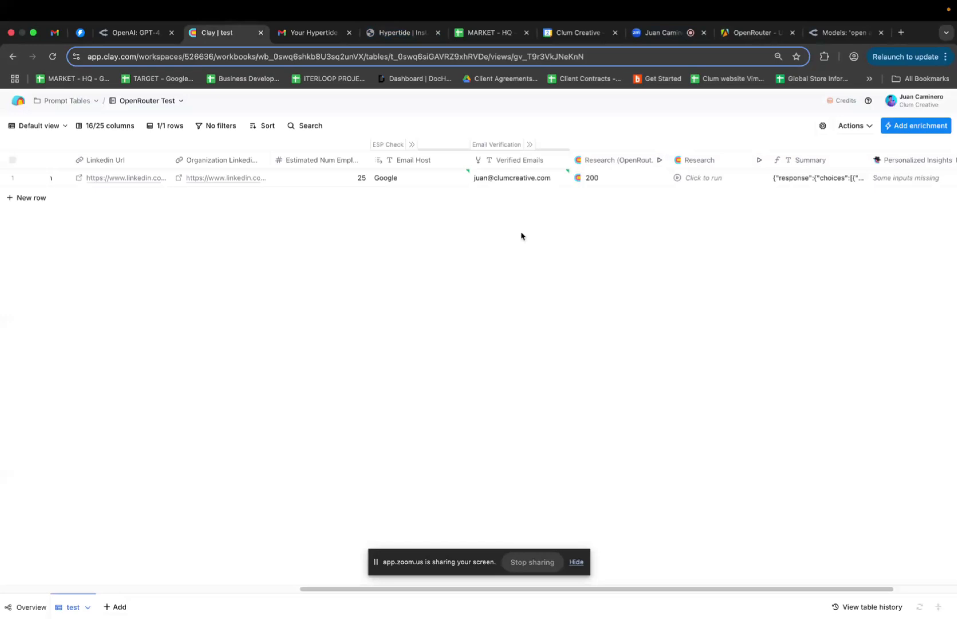
scroll(520, 235, right, 3)
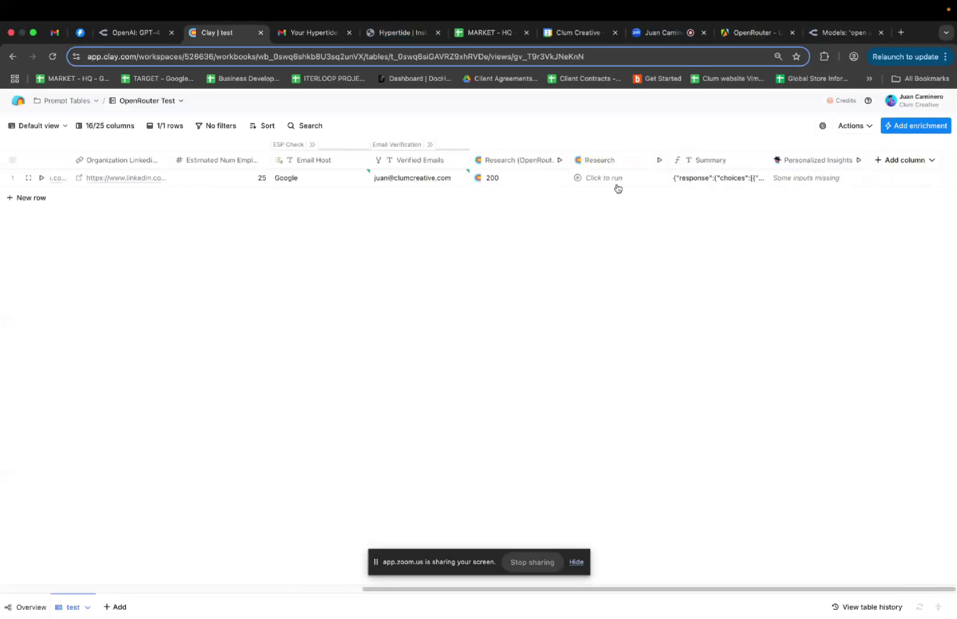
click(617, 160)
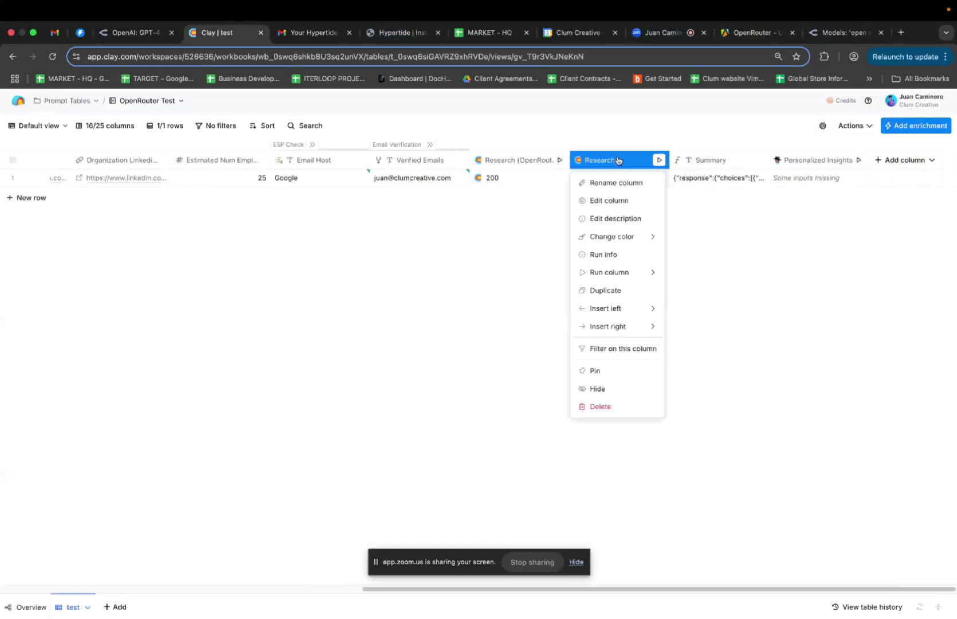
click(607, 205)
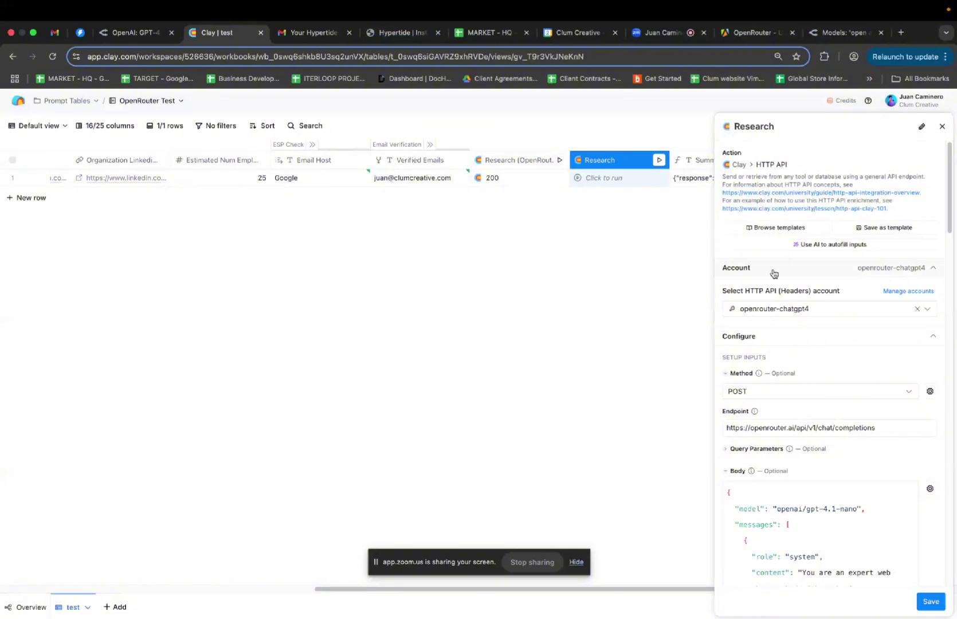
scroll(794, 355, down, 1)
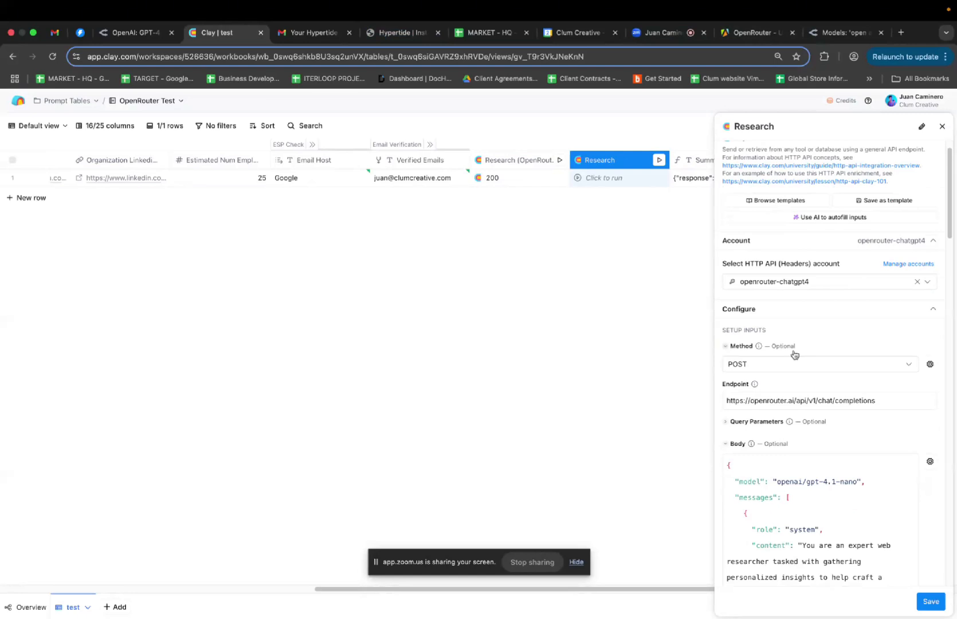
click(942, 126)
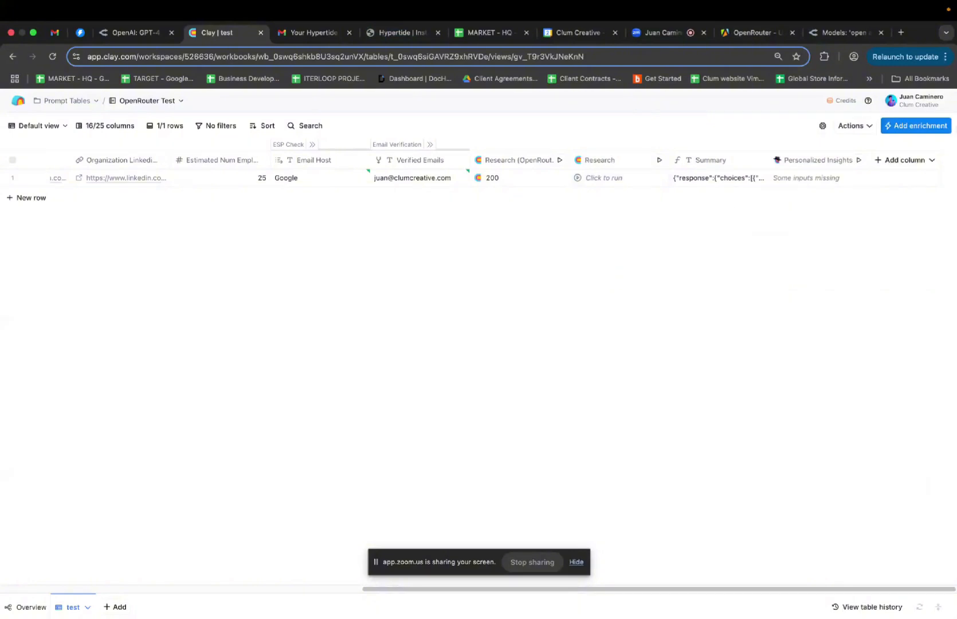
click(908, 161)
click(905, 184)
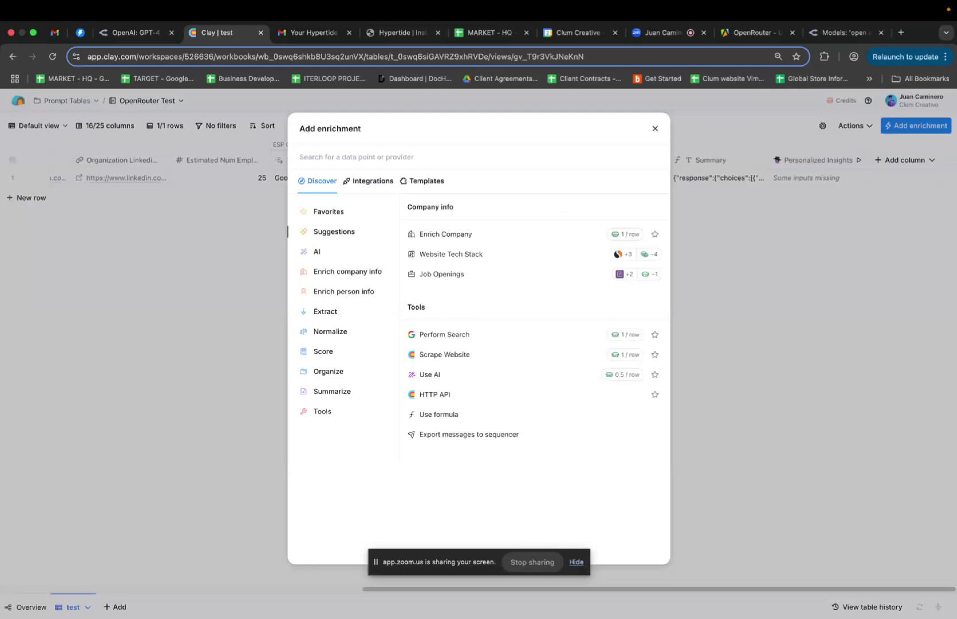
Add a Run Apify Actor column using open-router with the pasted JSON input and auto-update off
text(apif)
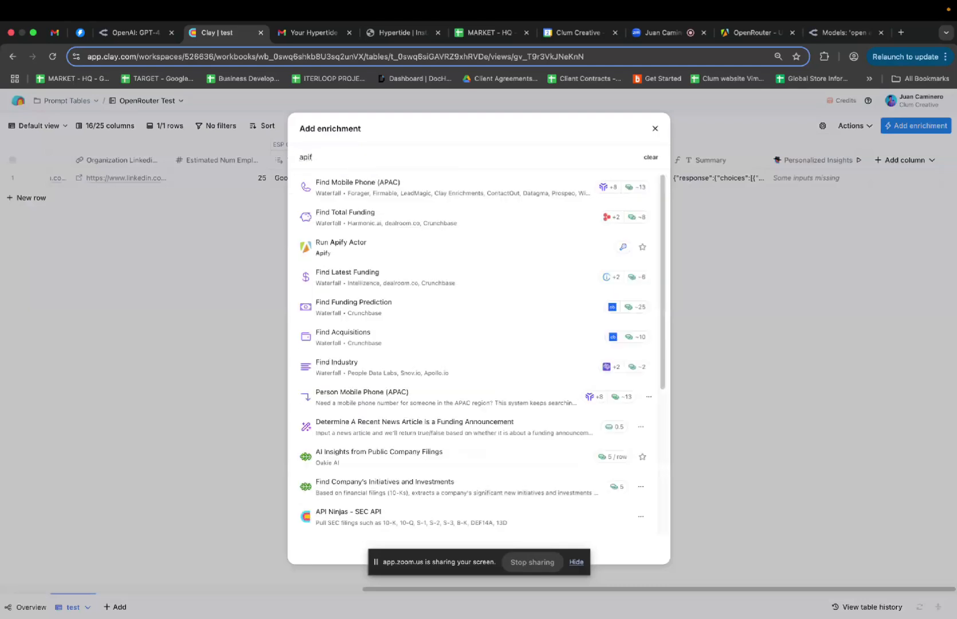
click(375, 248)
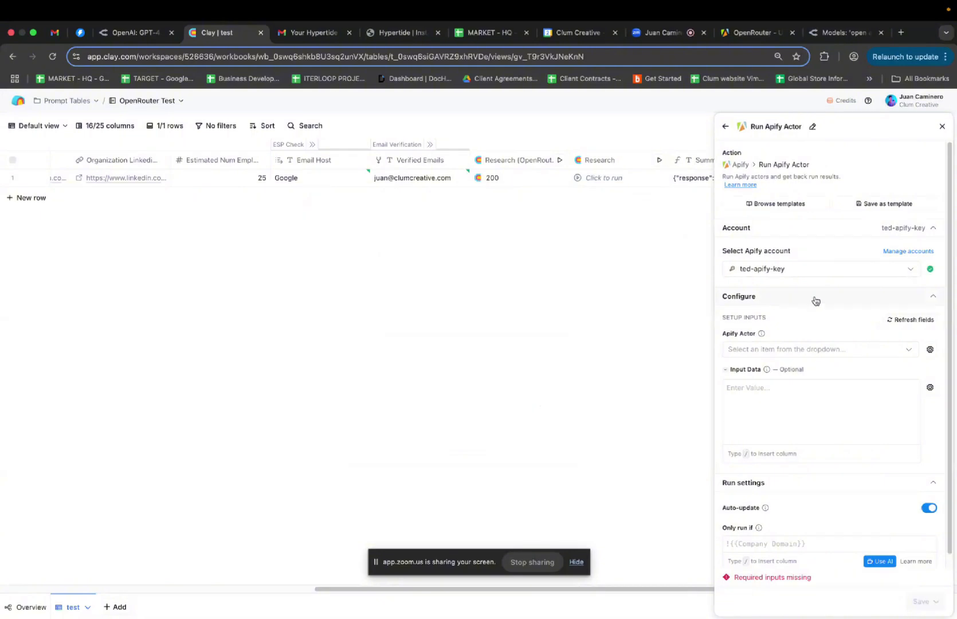
click(804, 348)
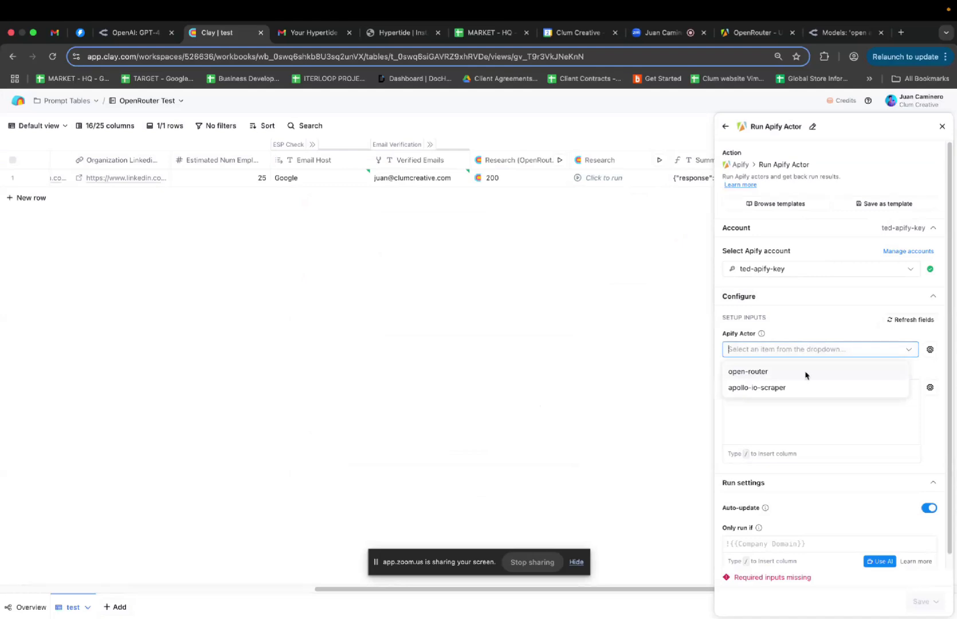
click(805, 372)
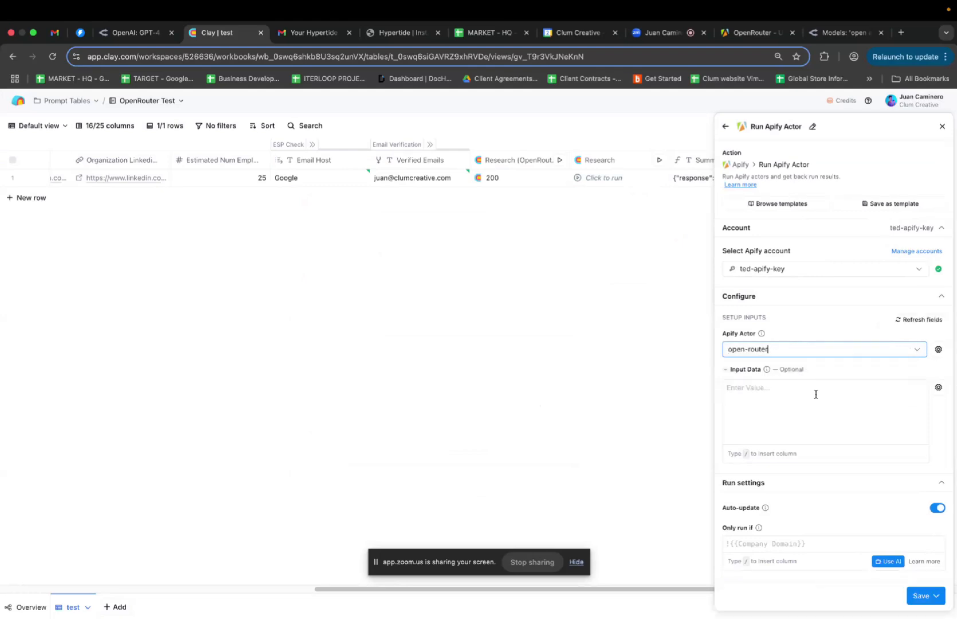
click(815, 395)
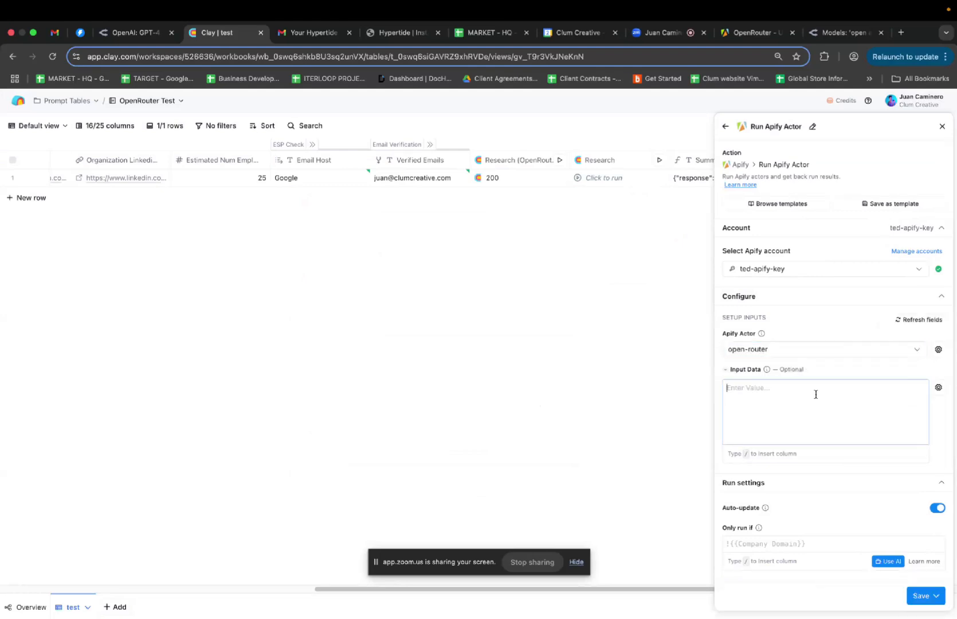
key(super+v)
scroll(819, 355, up, 3)
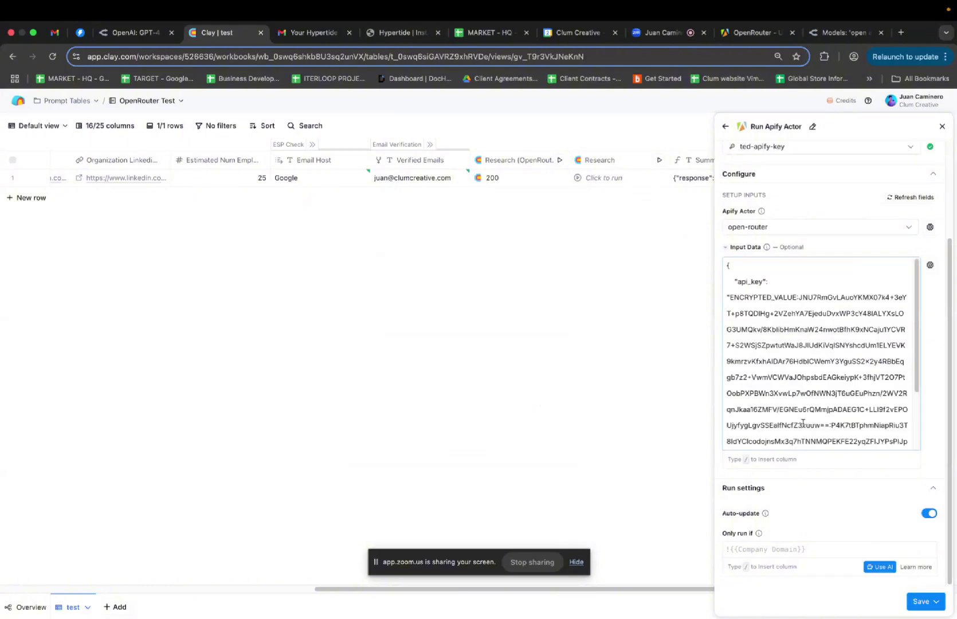
scroll(802, 423, down, 3)
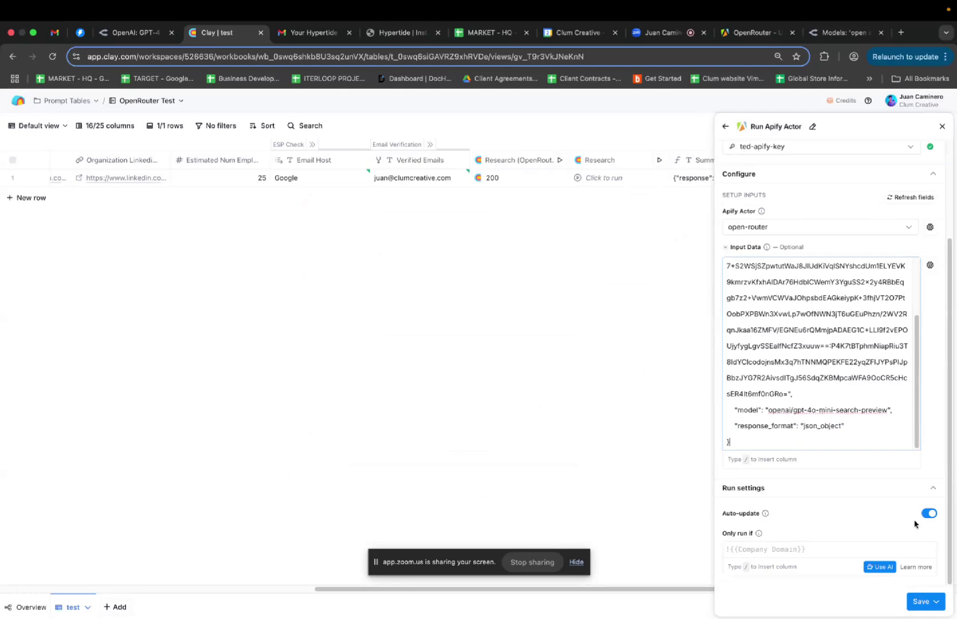
click(929, 514)
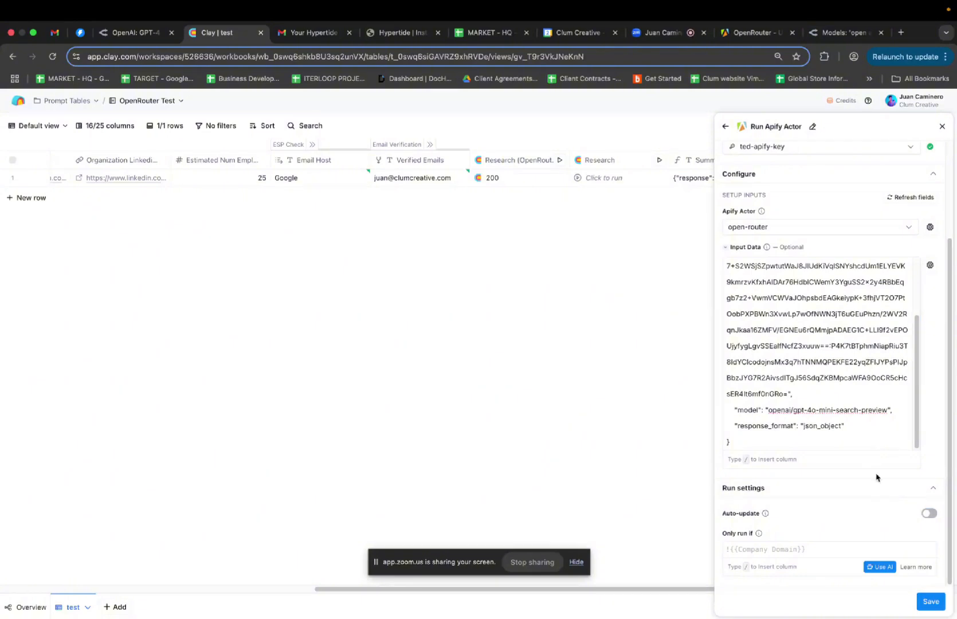
click(931, 601)
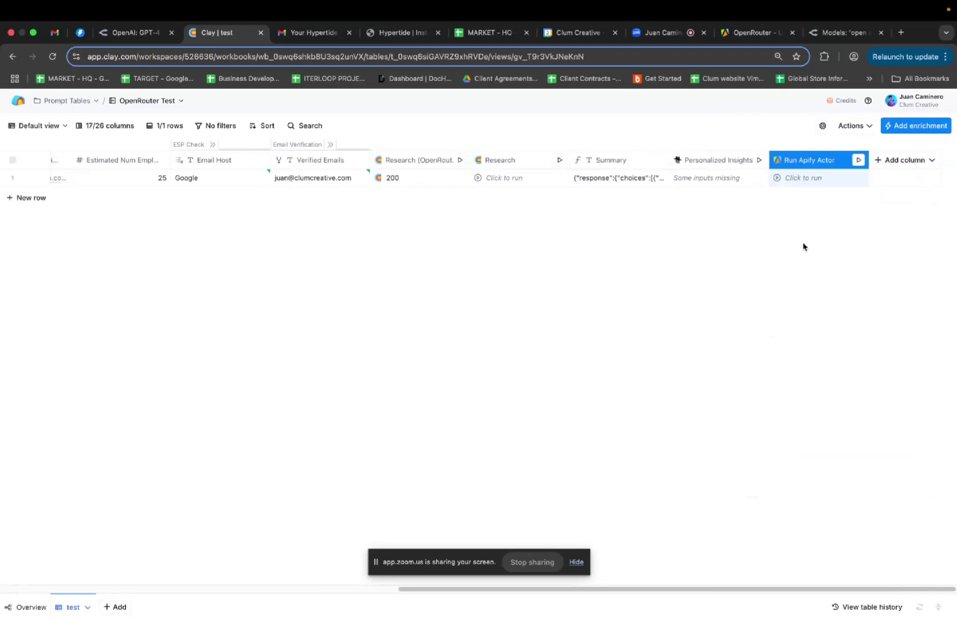
Review the Run Apify Actor column's Input Data, then return to the Apify open-router input page
click(817, 159)
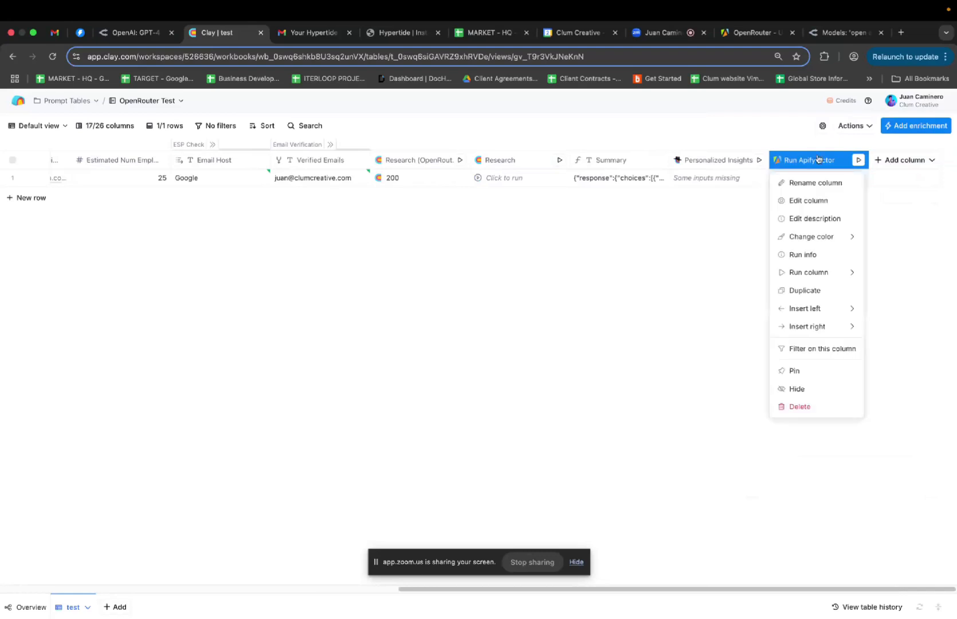
click(814, 200)
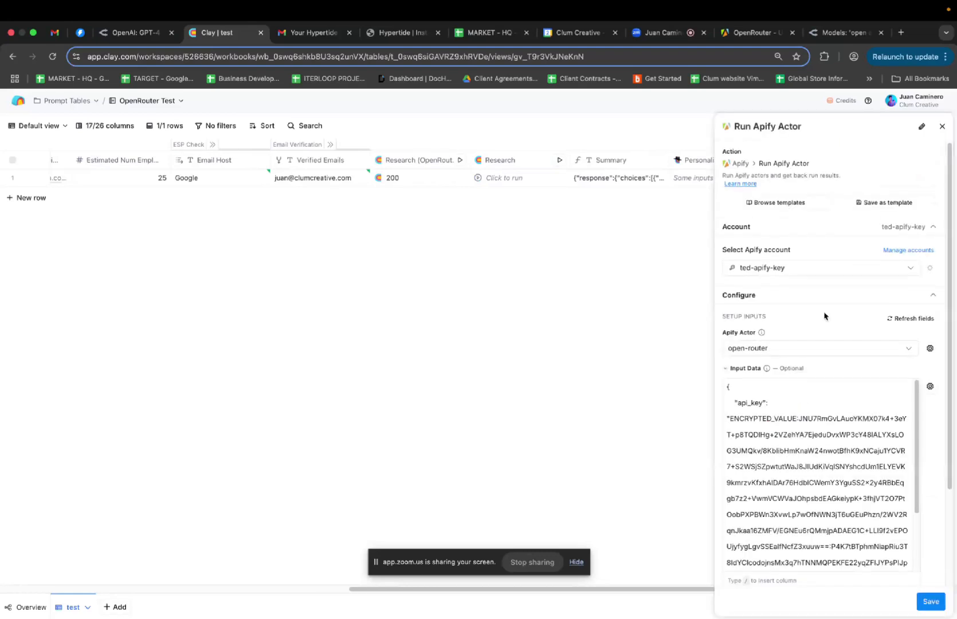
scroll(844, 373, down, 5)
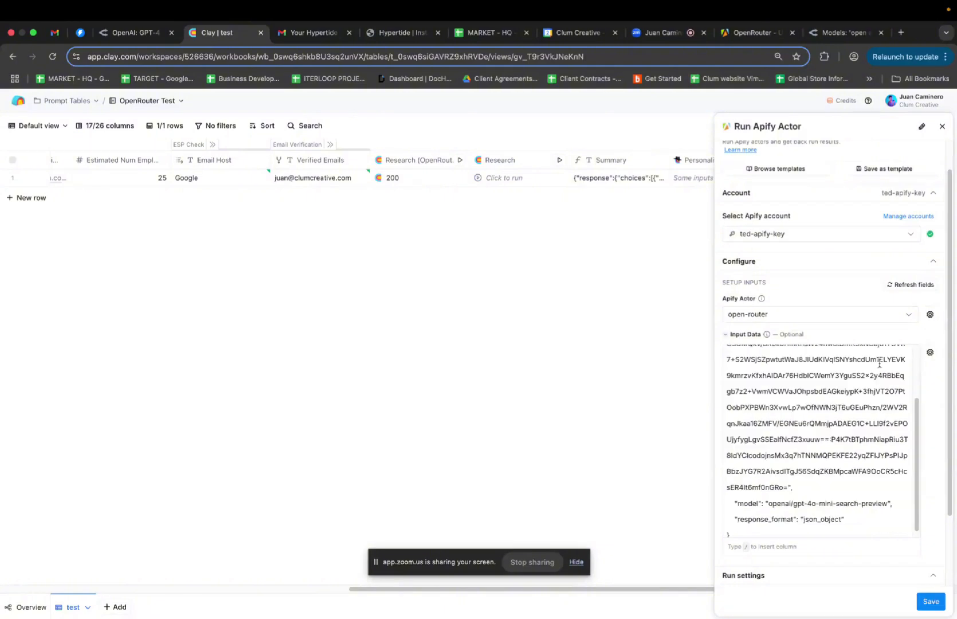
scroll(888, 425, up, 2)
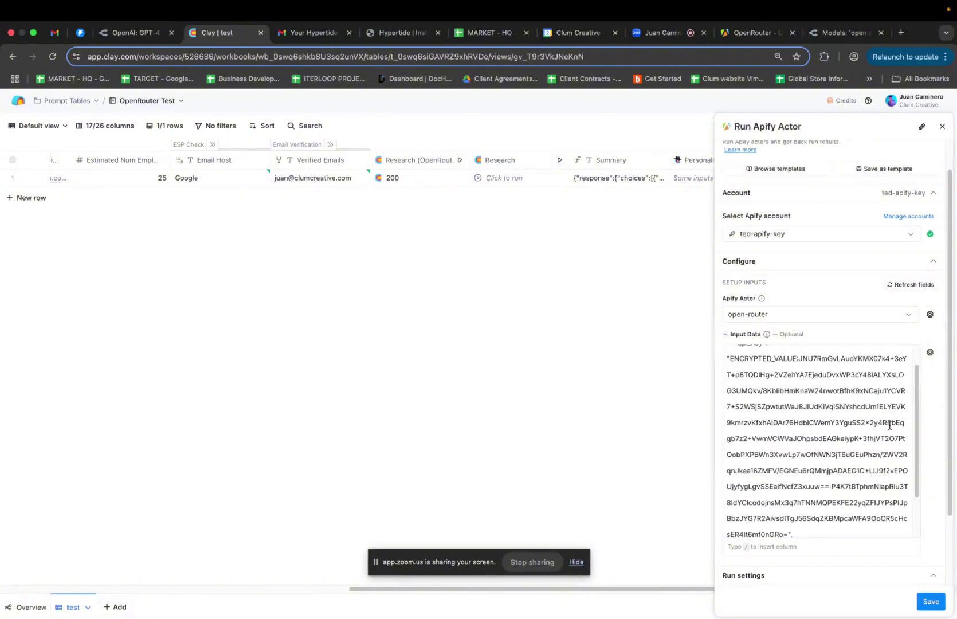
scroll(888, 425, up, 1)
scroll(888, 425, down, 4)
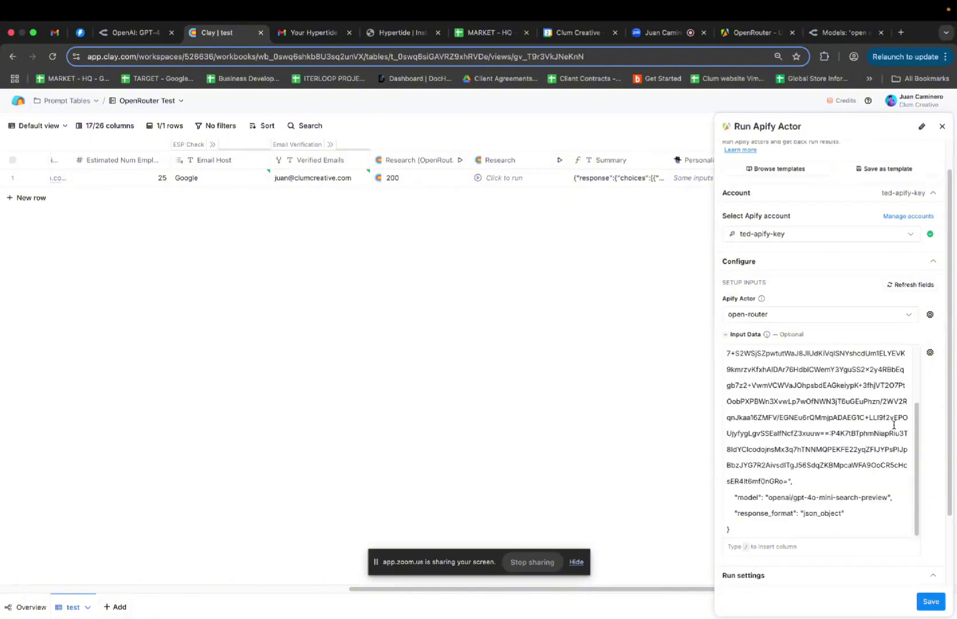
scroll(934, 427, down, 2)
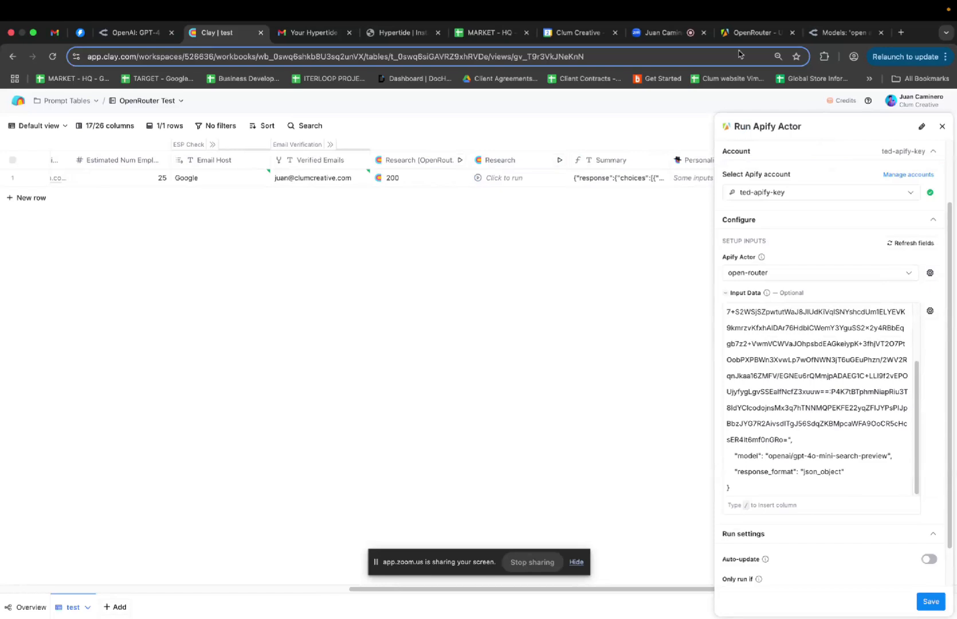
click(745, 33)
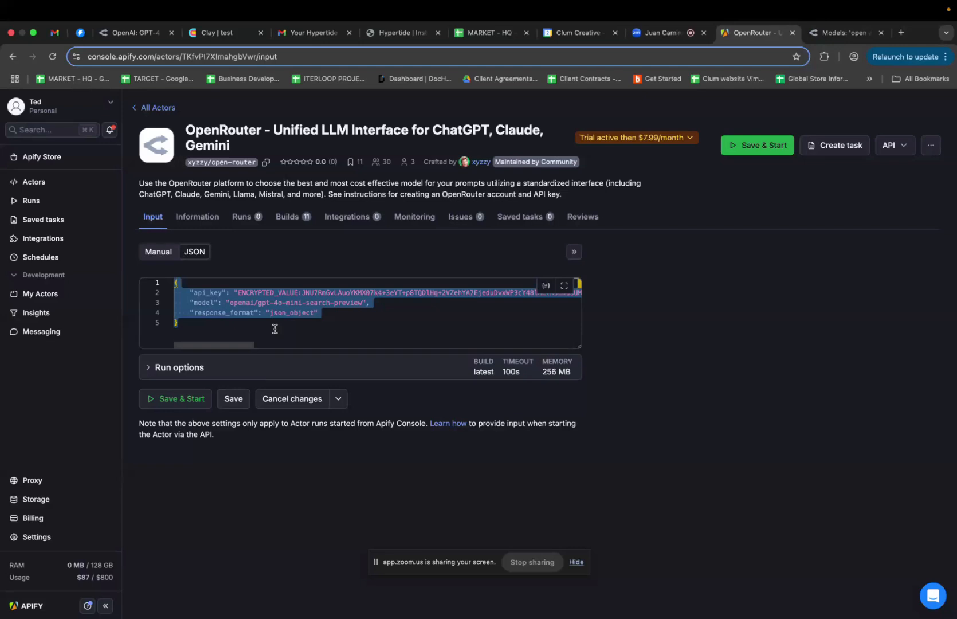
Add the single message 'tell me about this website' in Manual mode, then select the full JSON input
click(169, 253)
scroll(281, 373, down, 2)
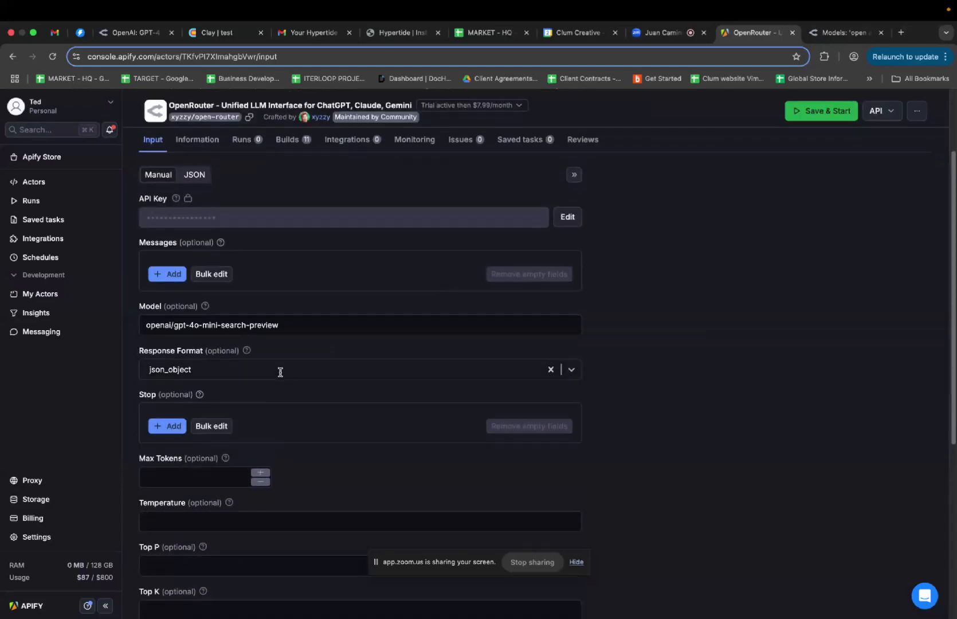
scroll(285, 389, down, 2)
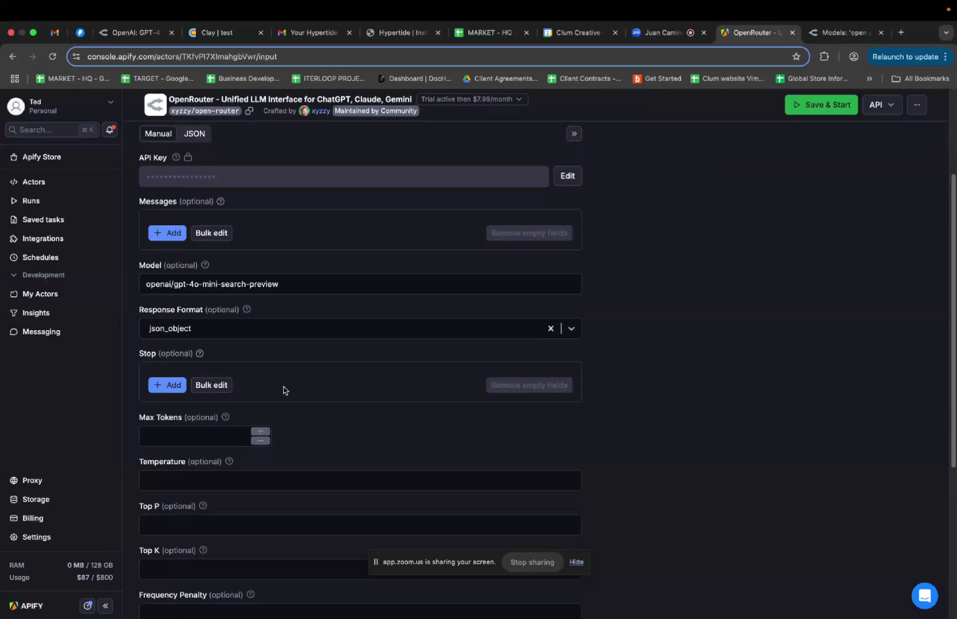
scroll(283, 389, down, 1)
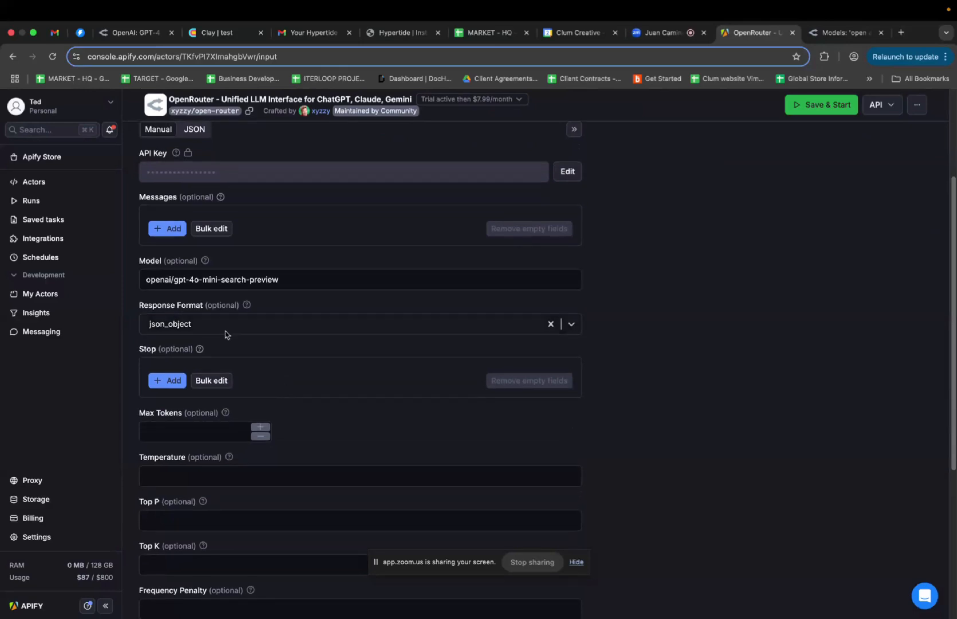
click(167, 228)
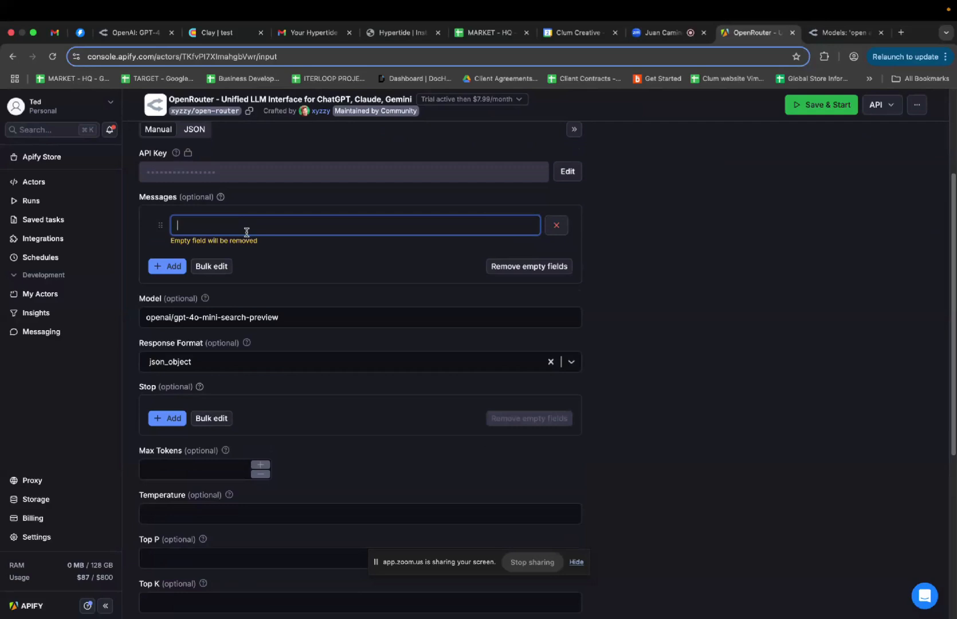
text(tell )
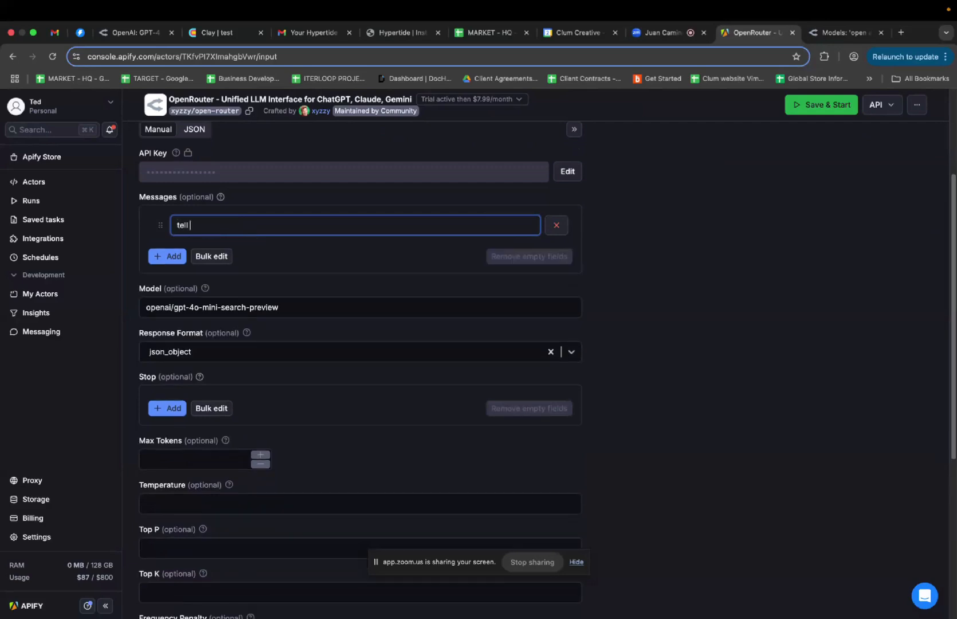
text(me about this website)
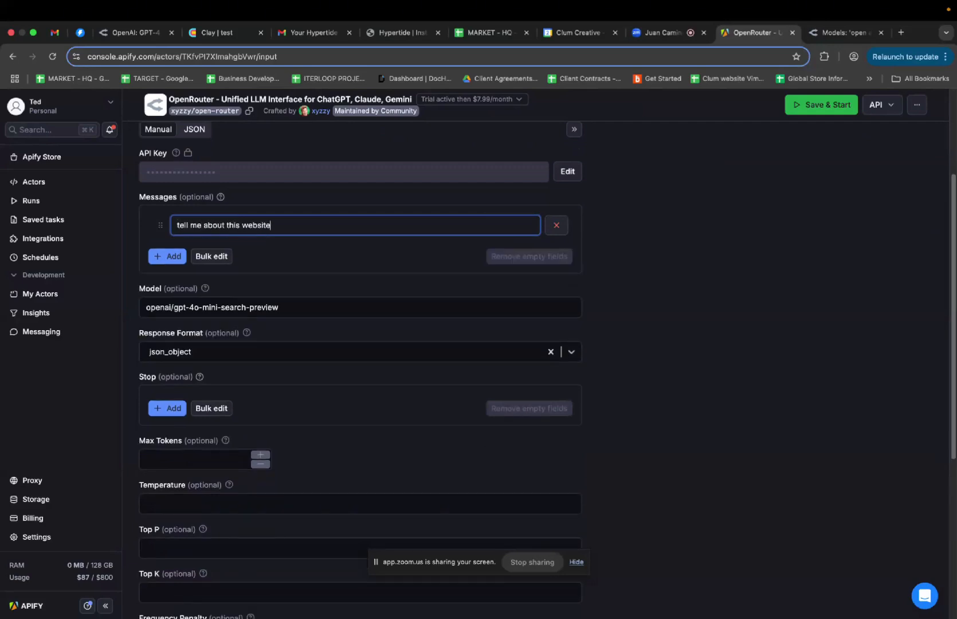
click(168, 256)
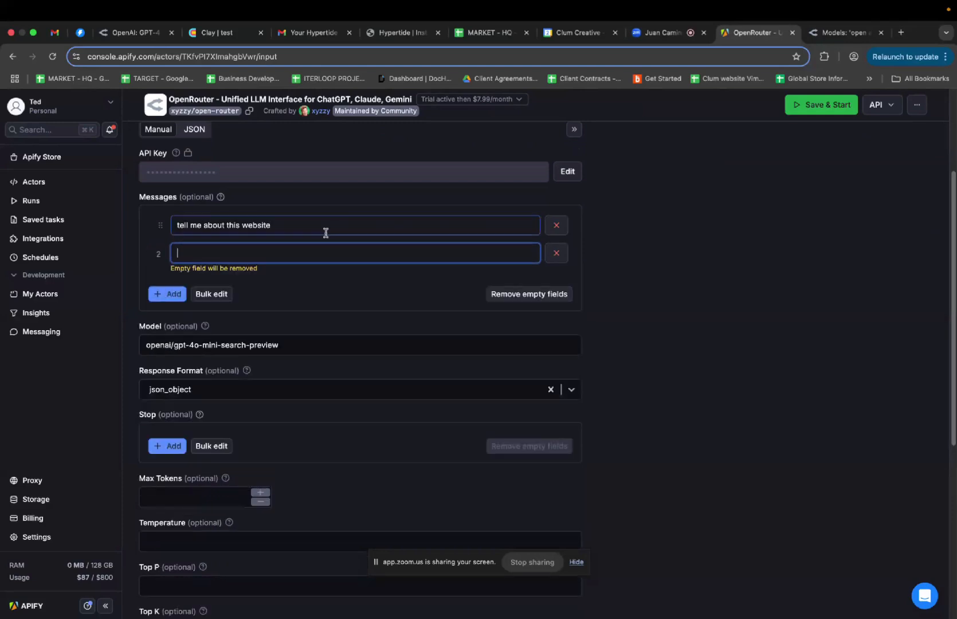
click(555, 253)
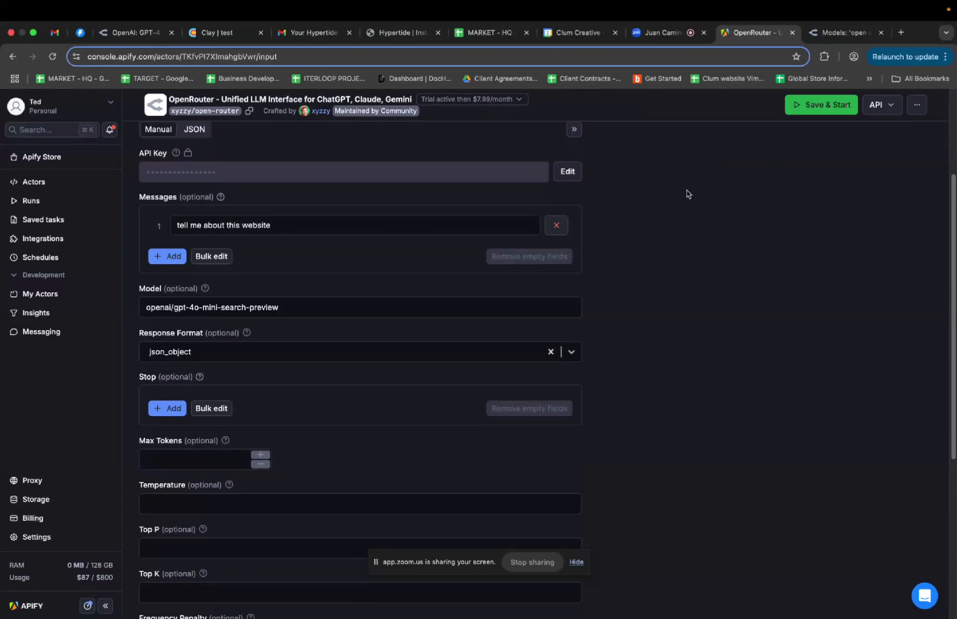
scroll(334, 183, up, 3)
click(194, 213)
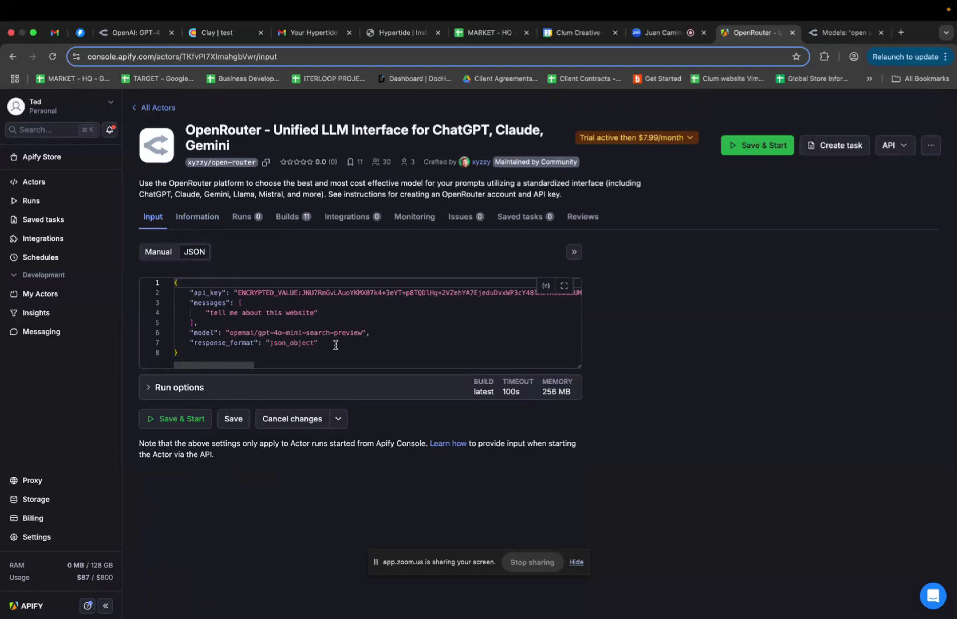
key(super+a)
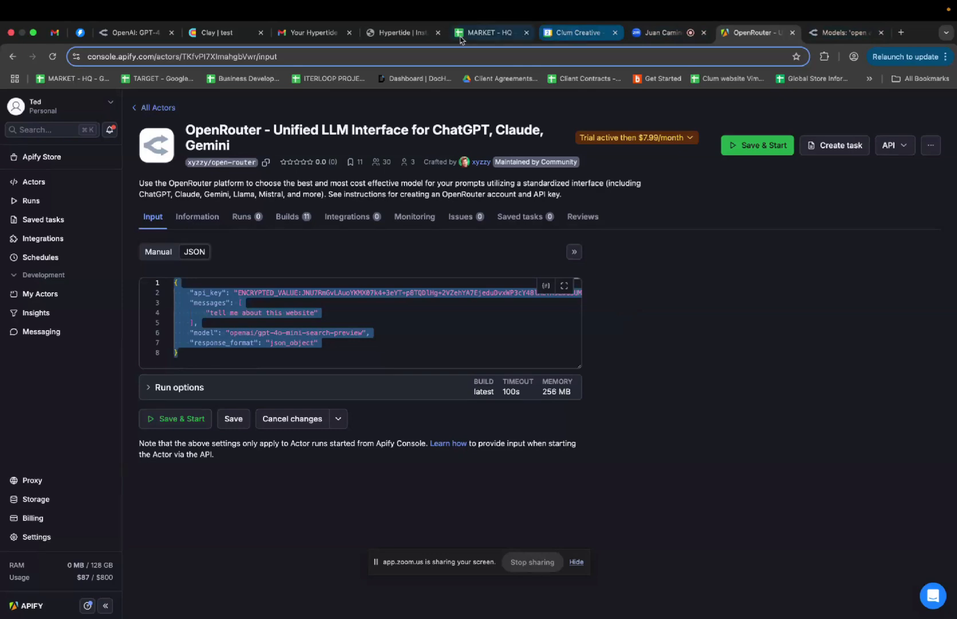
Replace the Run Apify Actor Input Data with the new OpenRouter JSON and save the column
click(229, 33)
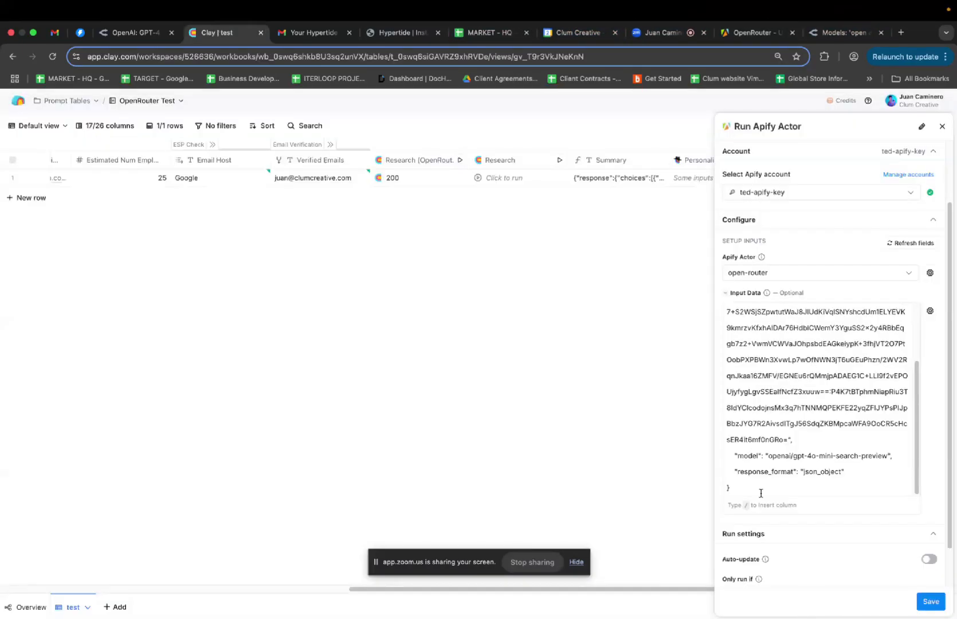
key(ctrl+a)
key(BackSpace)
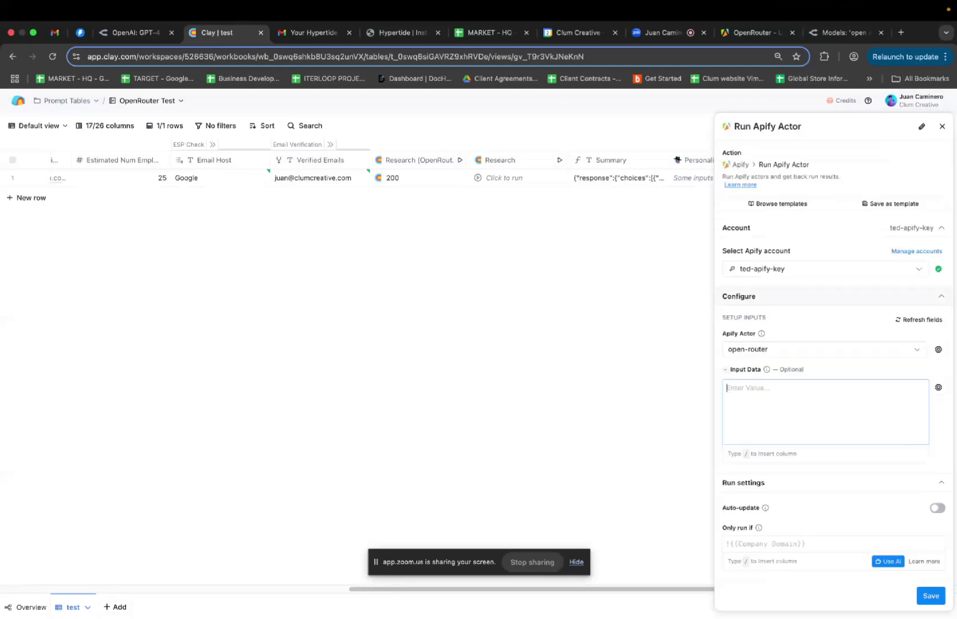
key(ctrl+v)
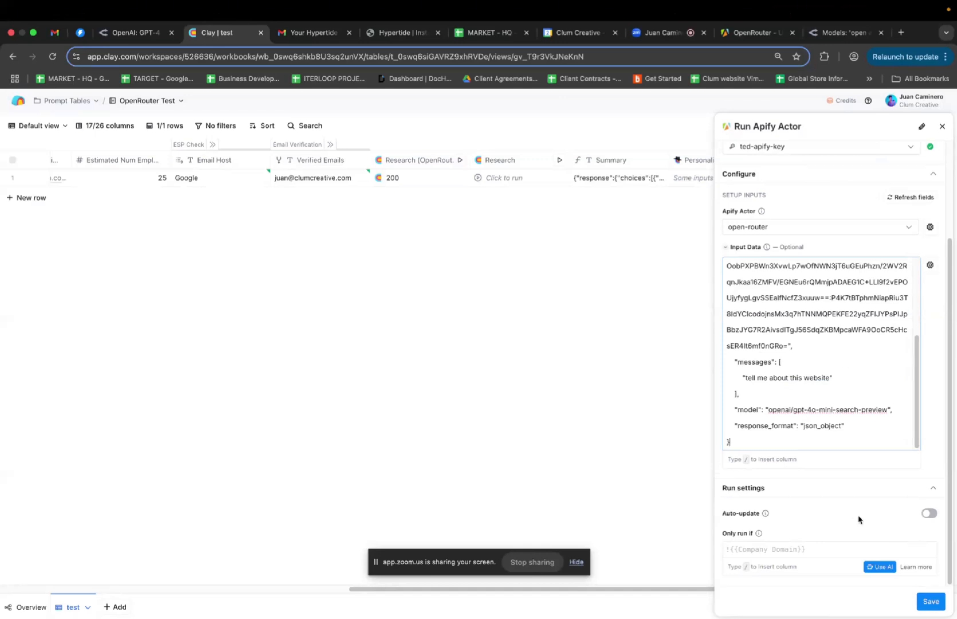
click(933, 487)
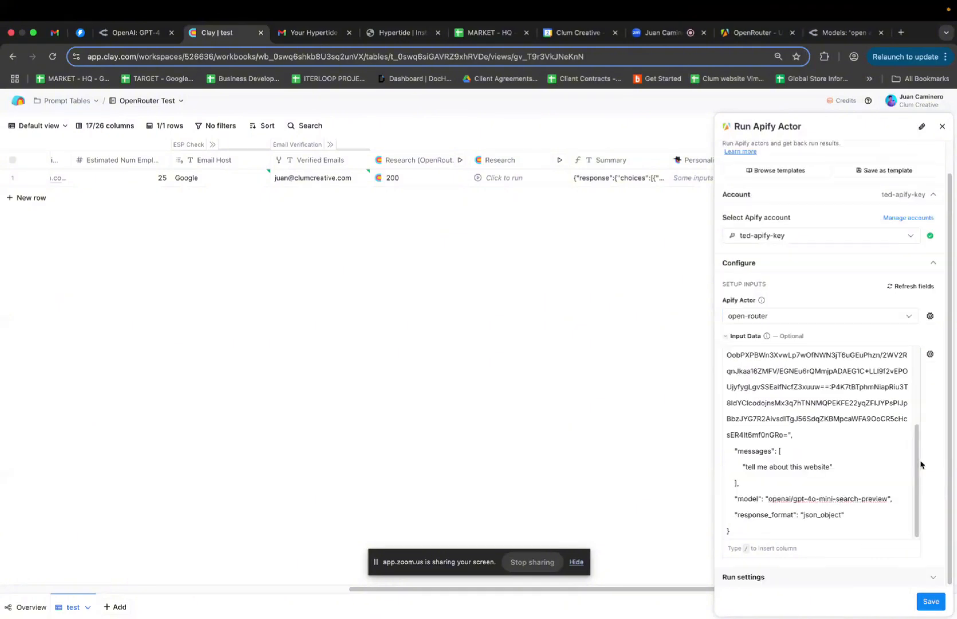
click(931, 576)
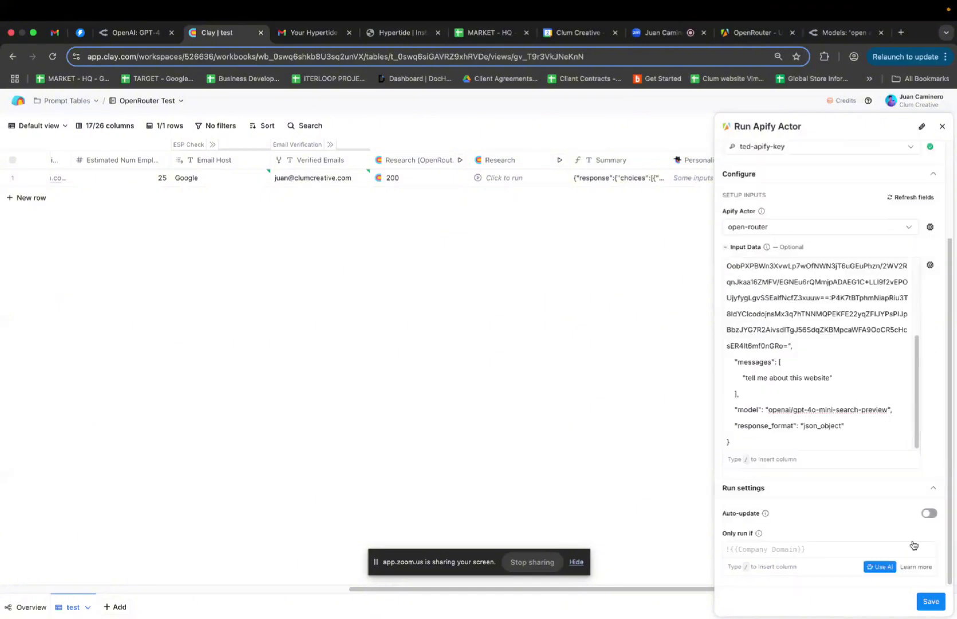
click(932, 603)
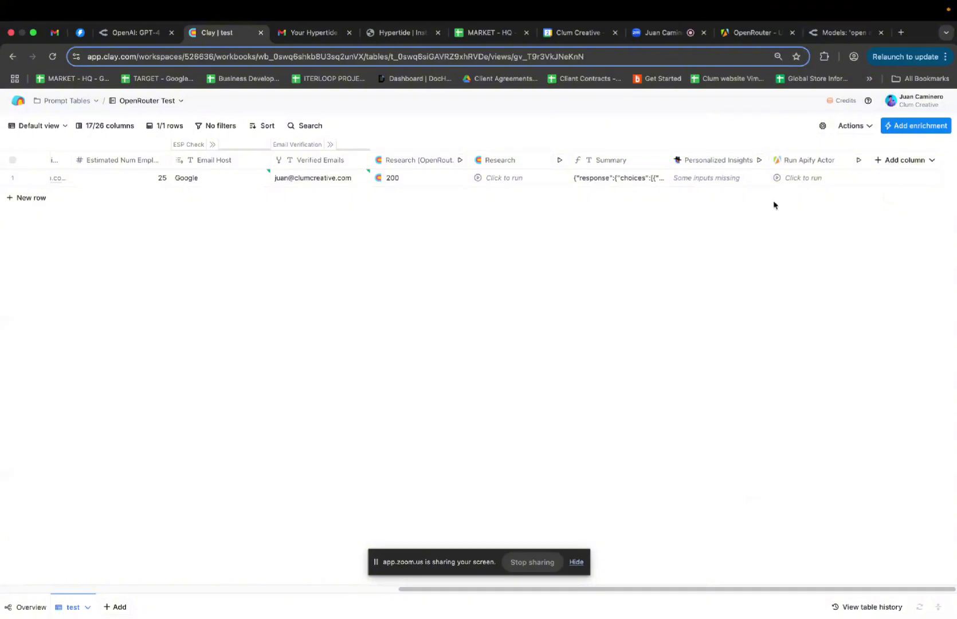
Insert a text column to the left of Run Apify Actor
click(904, 160)
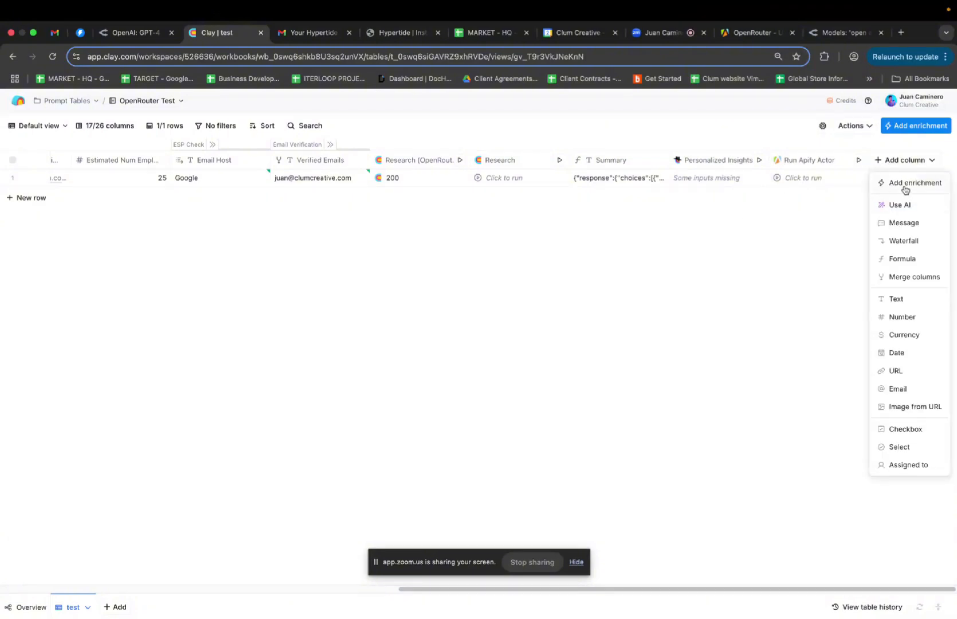
click(807, 161)
mouse_move(798, 313)
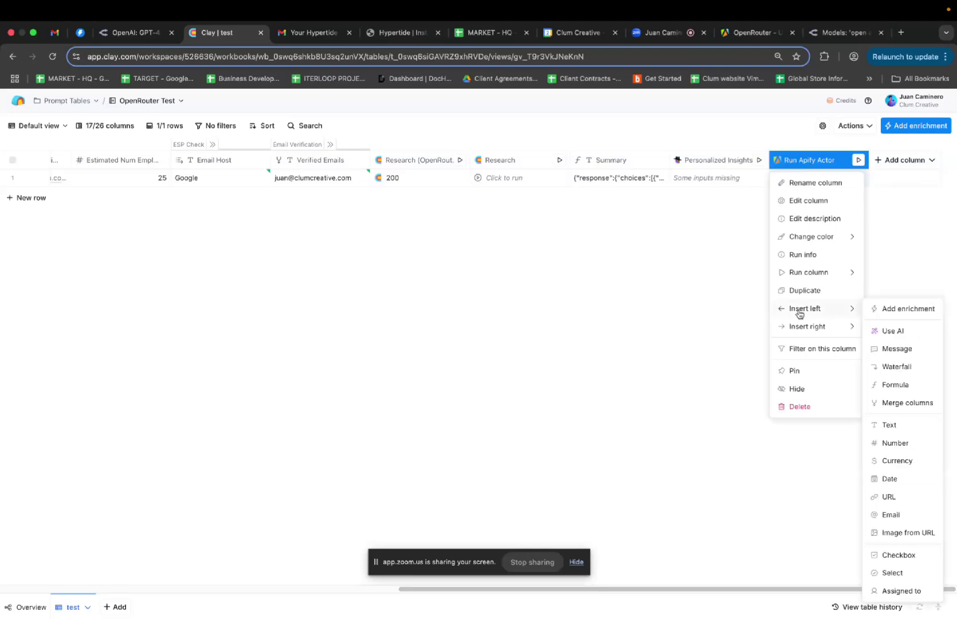
click(889, 425)
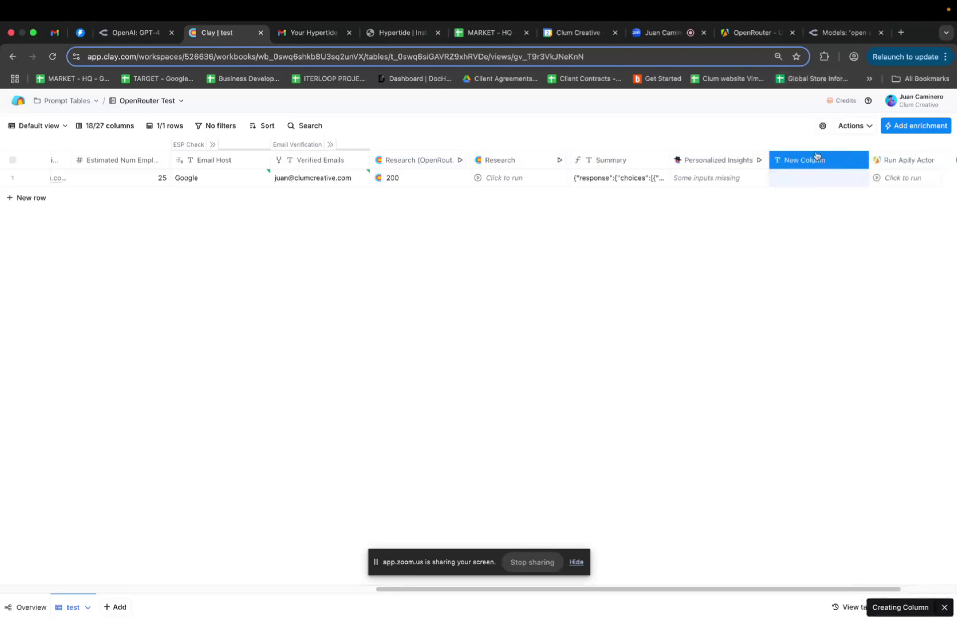
Rename the new column to Prompt and open its settings for editing
click(813, 159)
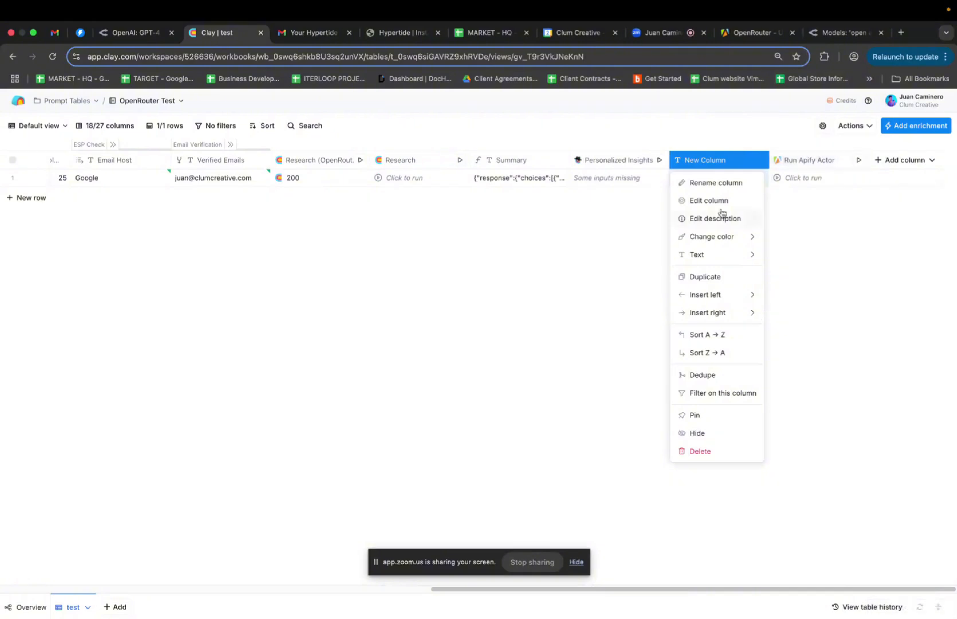
click(717, 182)
text(Prompt)
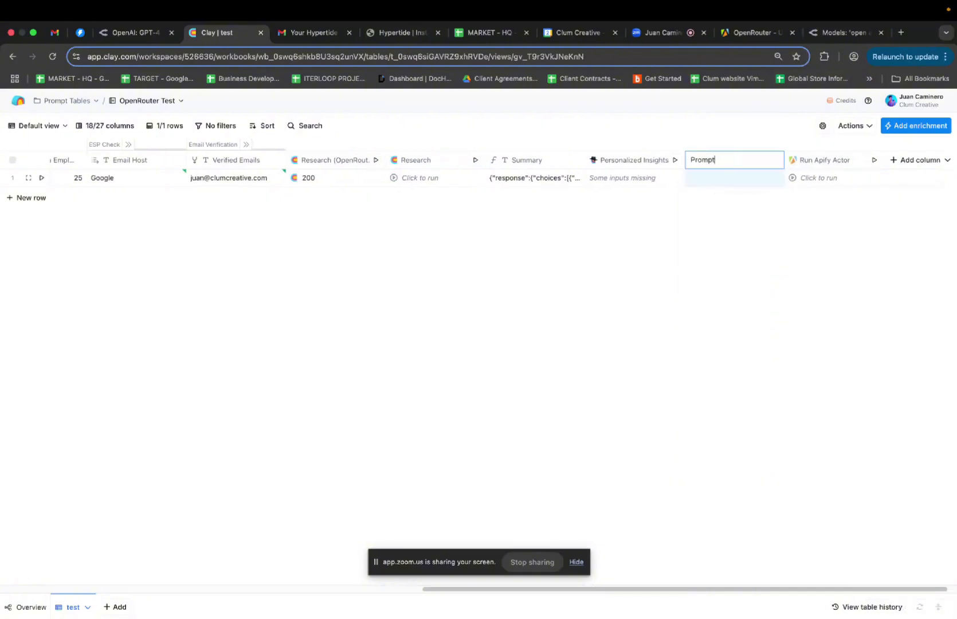
key(Return)
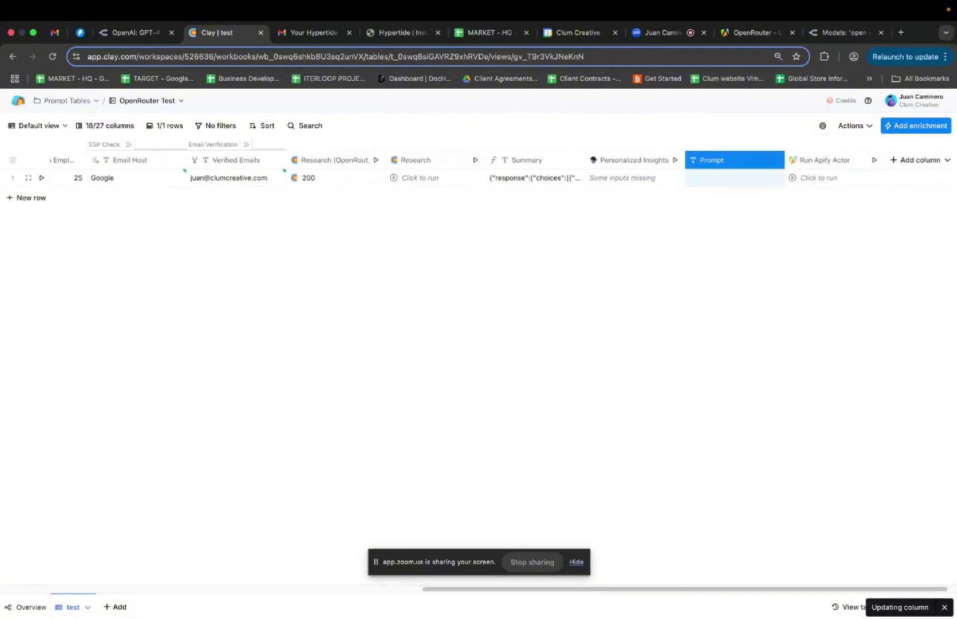
click(726, 180)
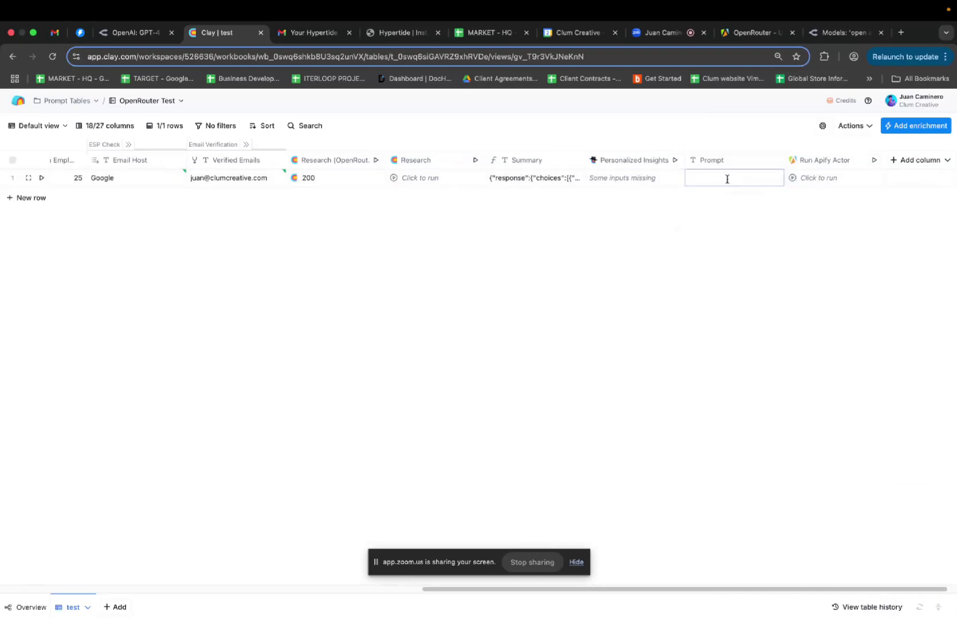
click(726, 166)
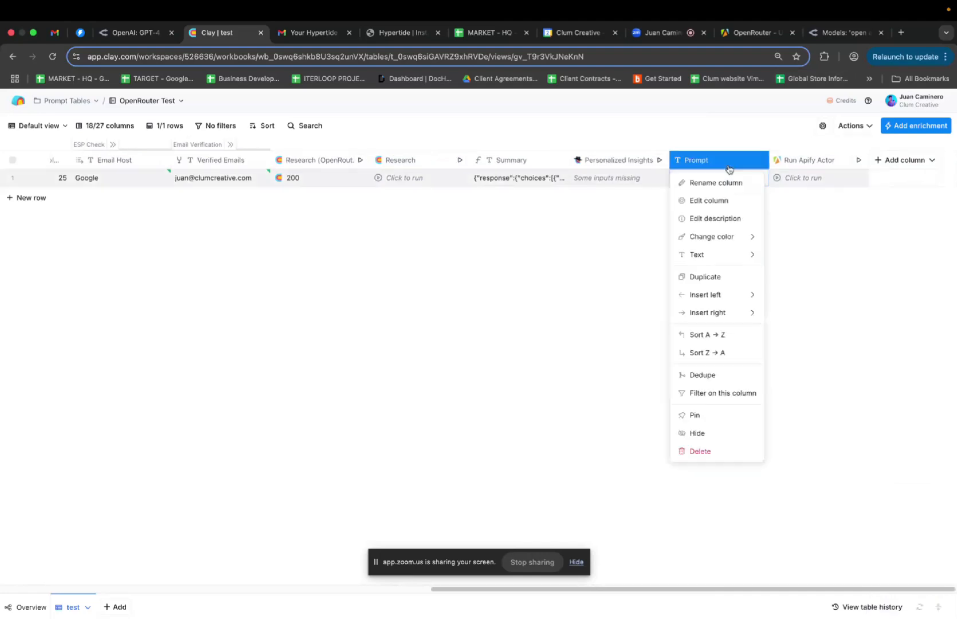
click(723, 201)
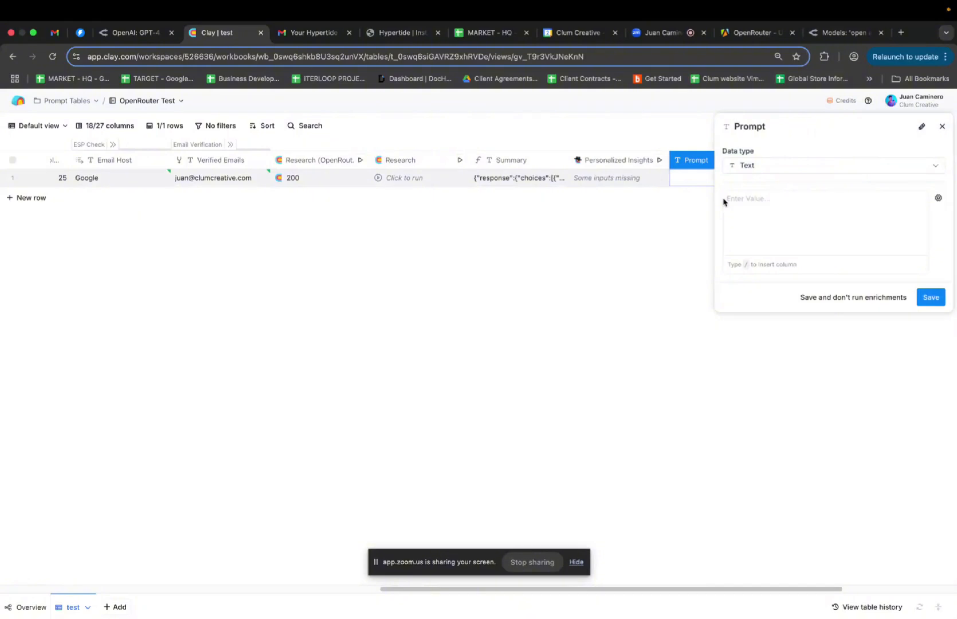
Enter the Prompt value 'Tell me more about the' followed by an Email Host column reference
click(769, 204)
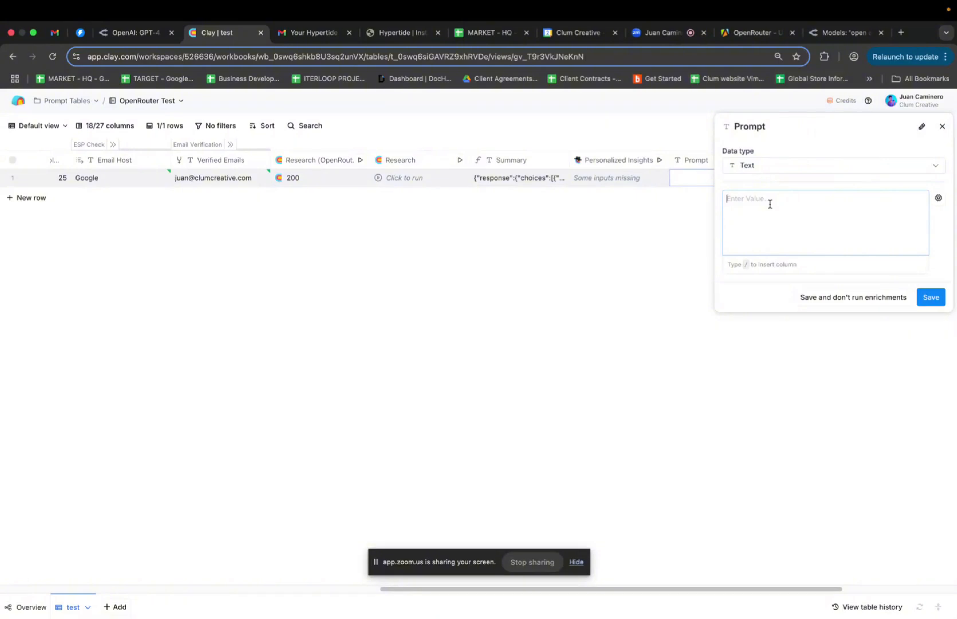
text(Tell me mo)
text(re about the e)
text(mail )
text(host)
key(BackSpace)
key(BackSpace)
key(BackSpace)
key(BackSpace)
key(BackSpace)
key(BackSpace)
key(BackSpace)
key(BackSpace)
key(BackSpace)
key(BackSpace)
text(/)
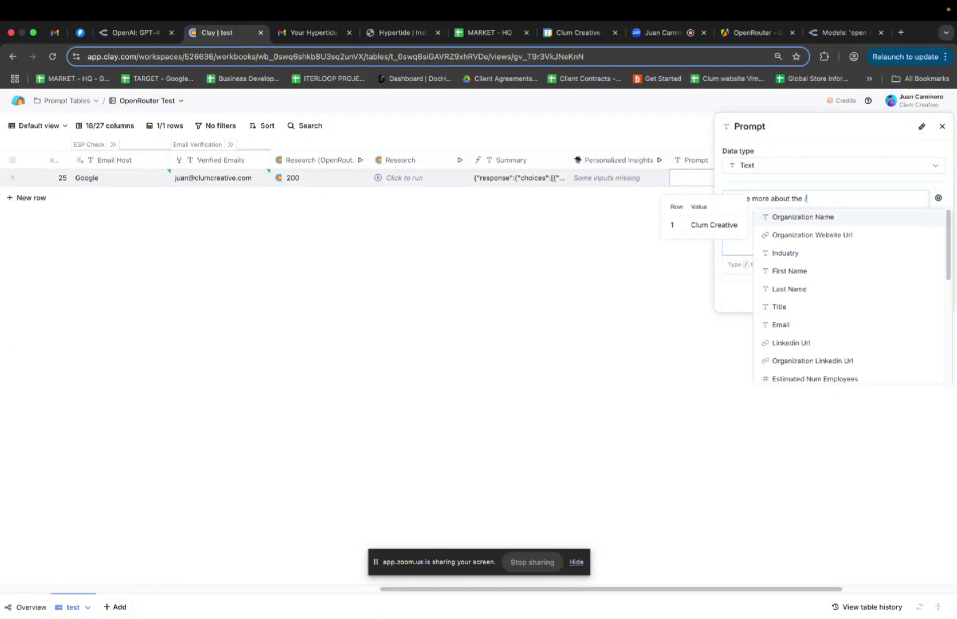
text(email)
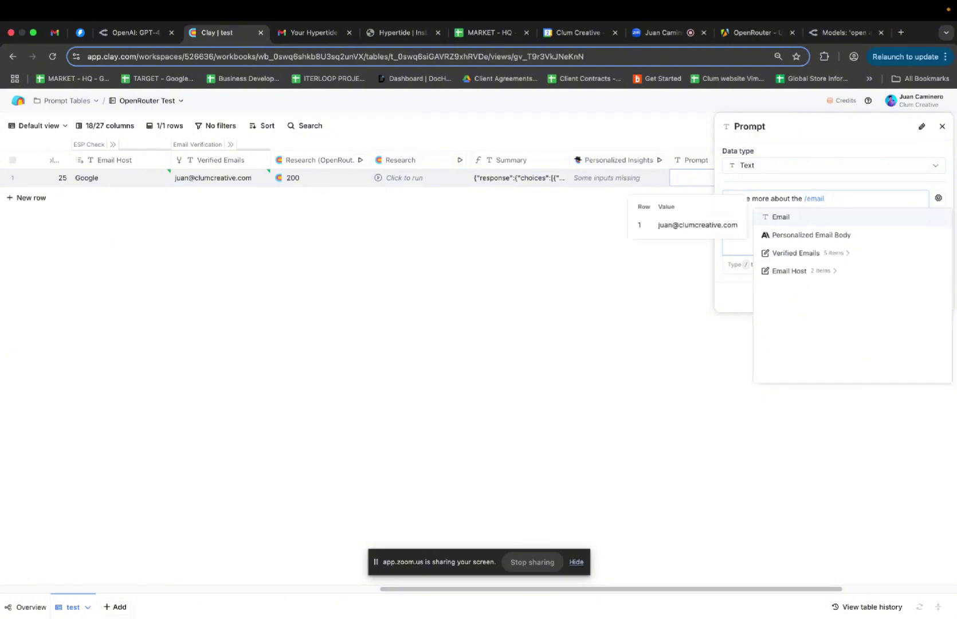
click(789, 270)
click(812, 309)
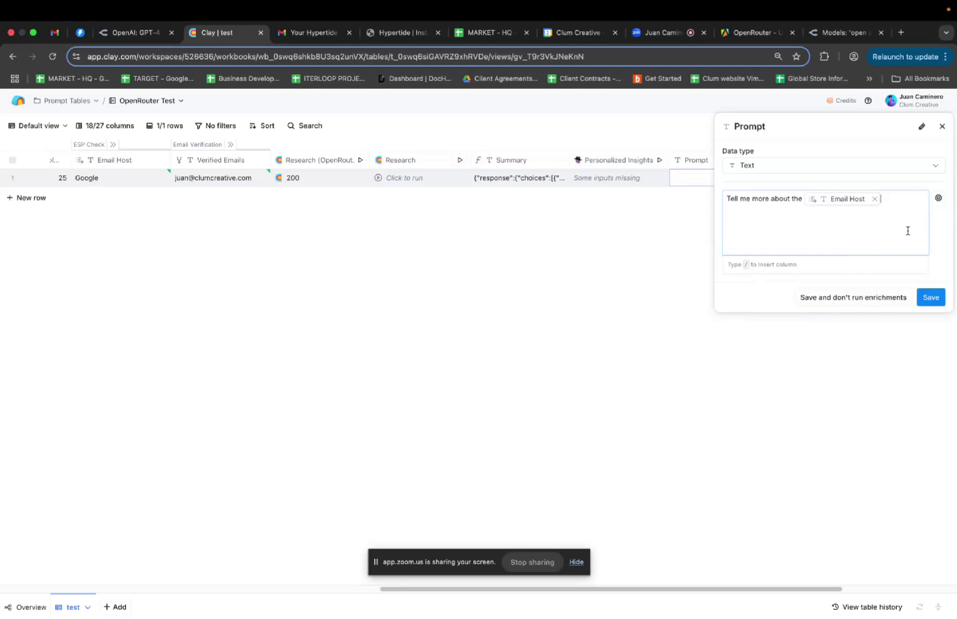
Save the Prompt column, glance at the Apify and Zoom tabs, then return to the Clay table
click(931, 297)
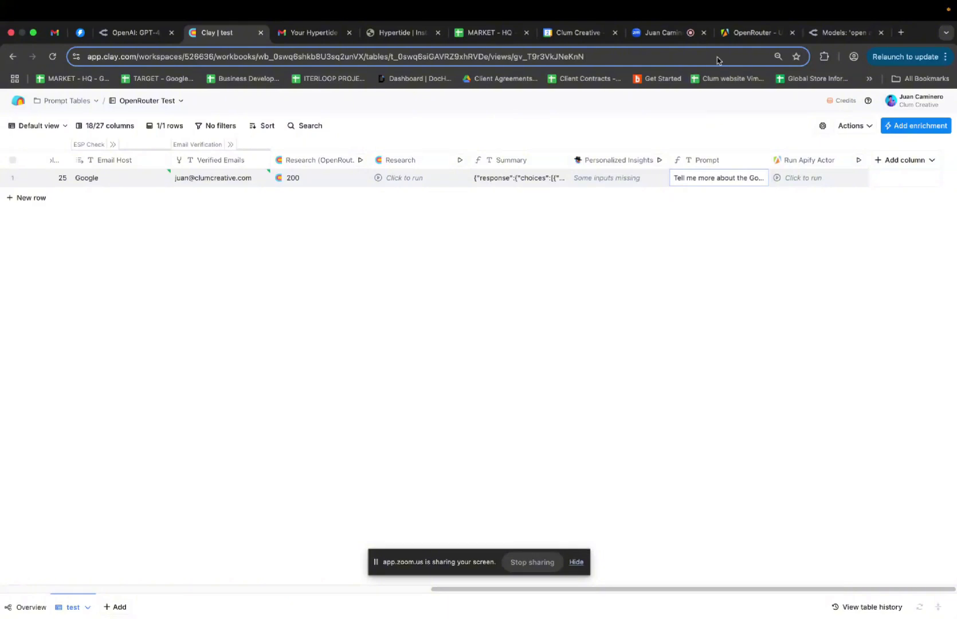
click(745, 32)
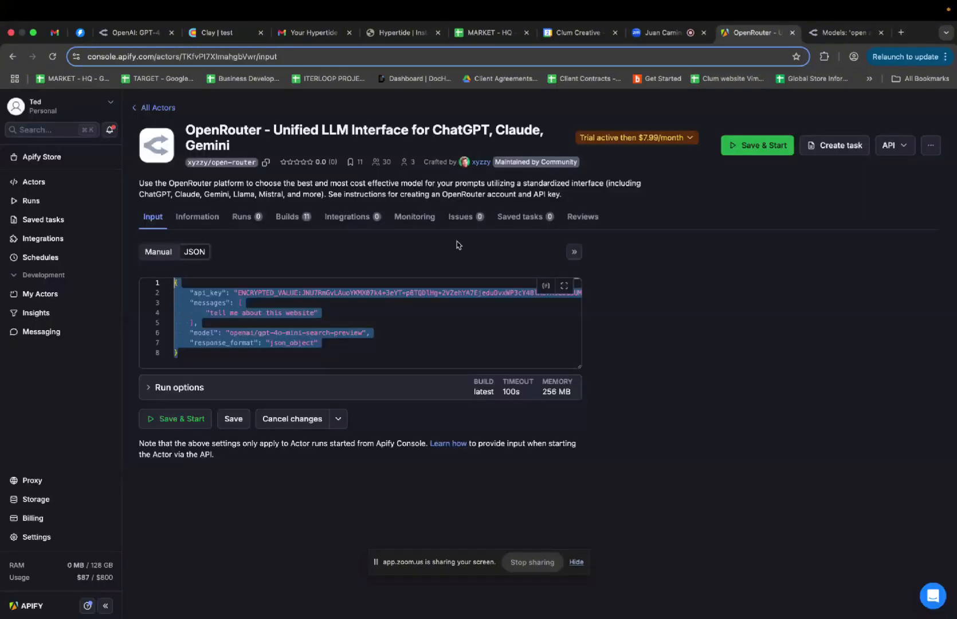
click(664, 33)
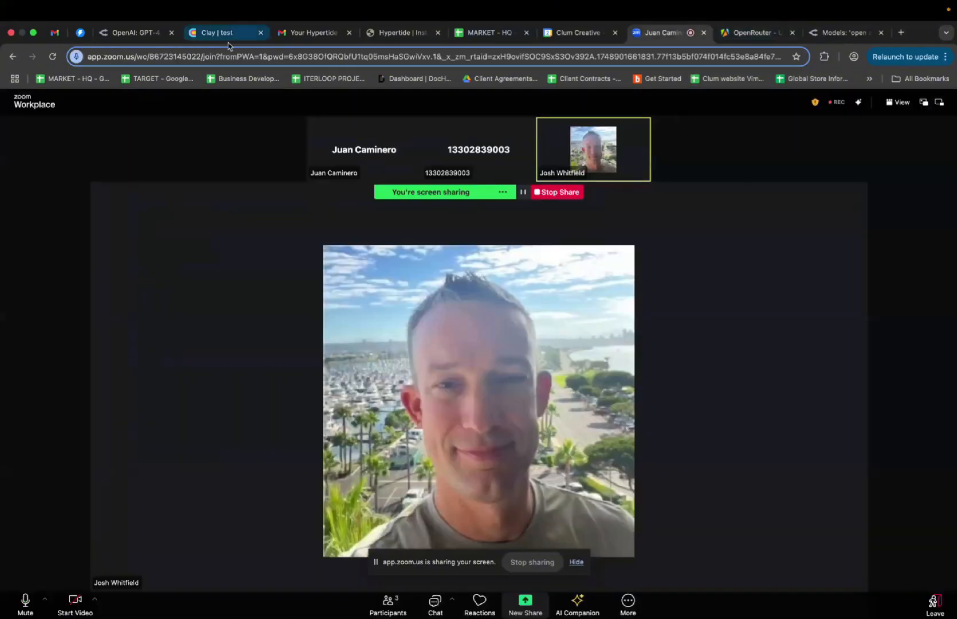
click(226, 35)
In the Run Apify Actor settings, try inserting Organization Website Url into the message text
click(804, 161)
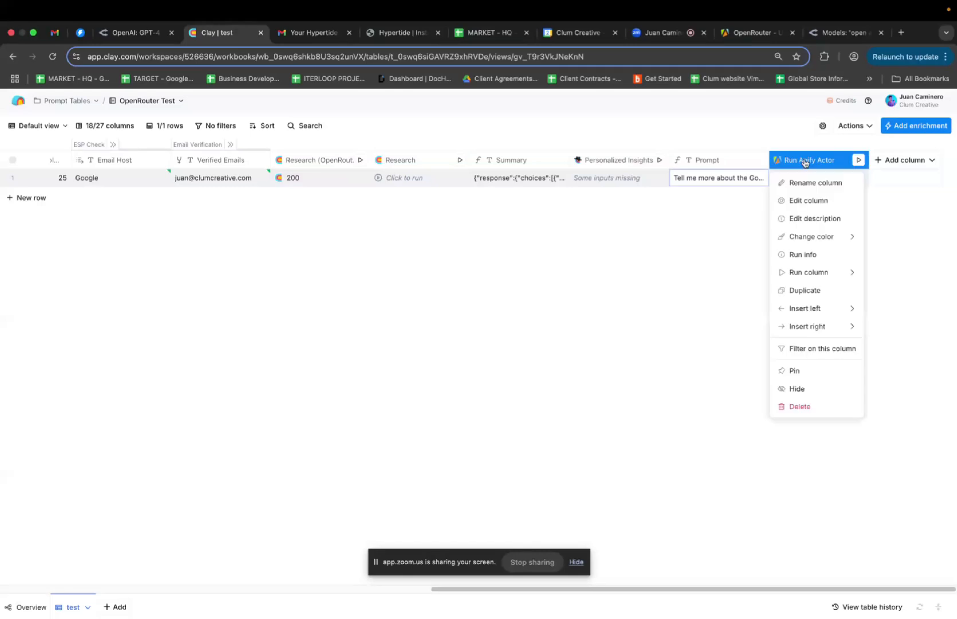
click(809, 205)
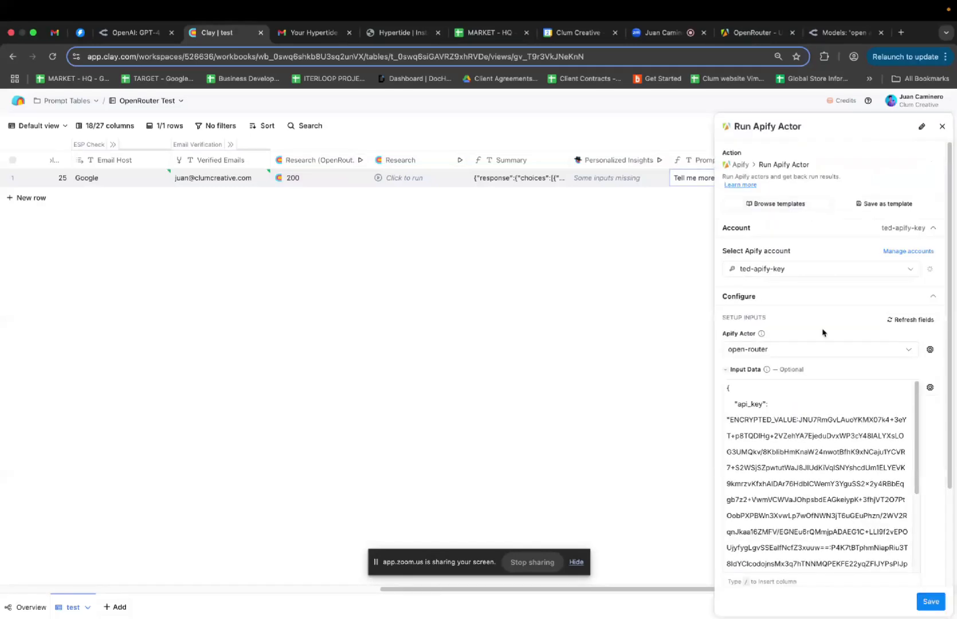
scroll(823, 329, down, 5)
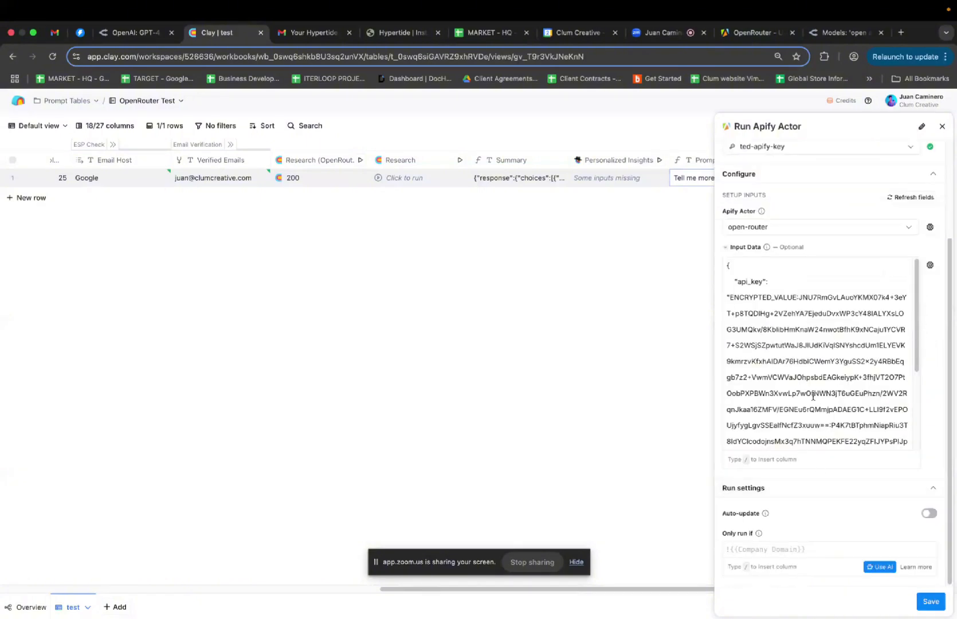
scroll(812, 396, down, 1)
scroll(812, 396, down, 1)
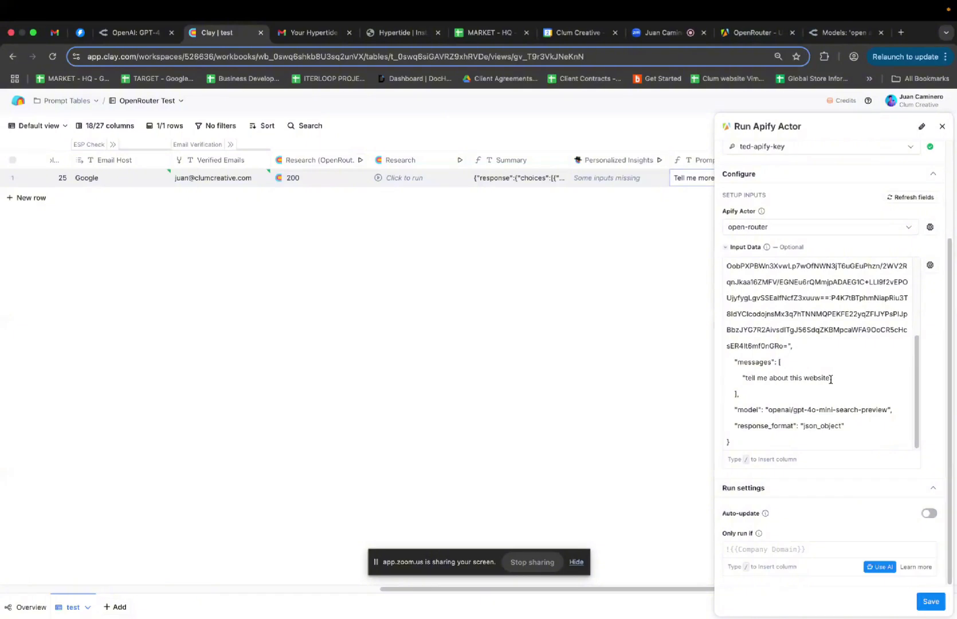
drag(831, 379, 744, 375)
key(BackSpace)
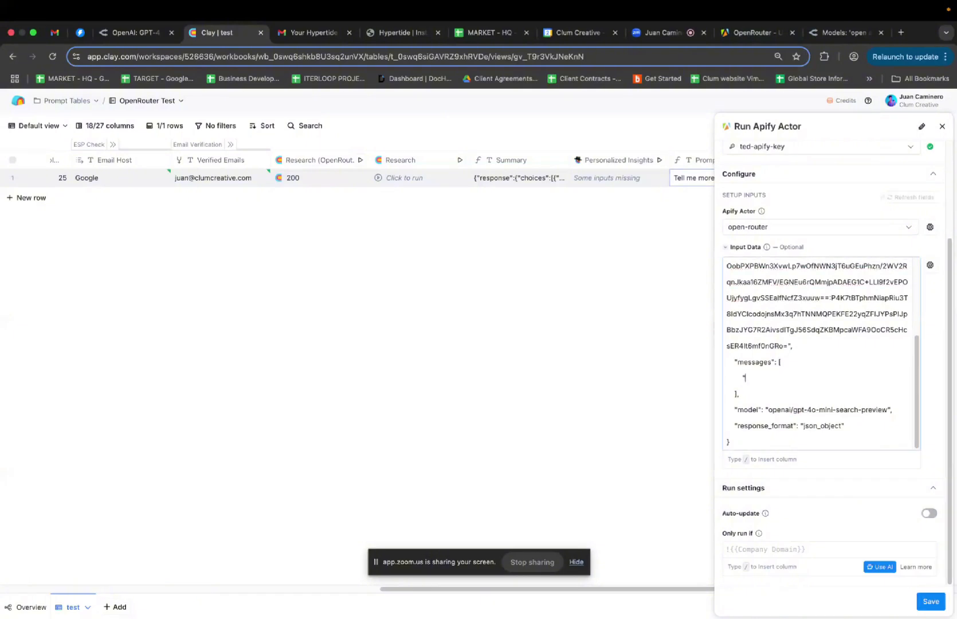
key(super+z)
click(781, 378)
click(829, 379)
key(BackSpace)
key(BackSpace)
key(BackSpace)
key(BackSpace)
key(BackSpace)
key(BackSpace)
key(BackSpace)
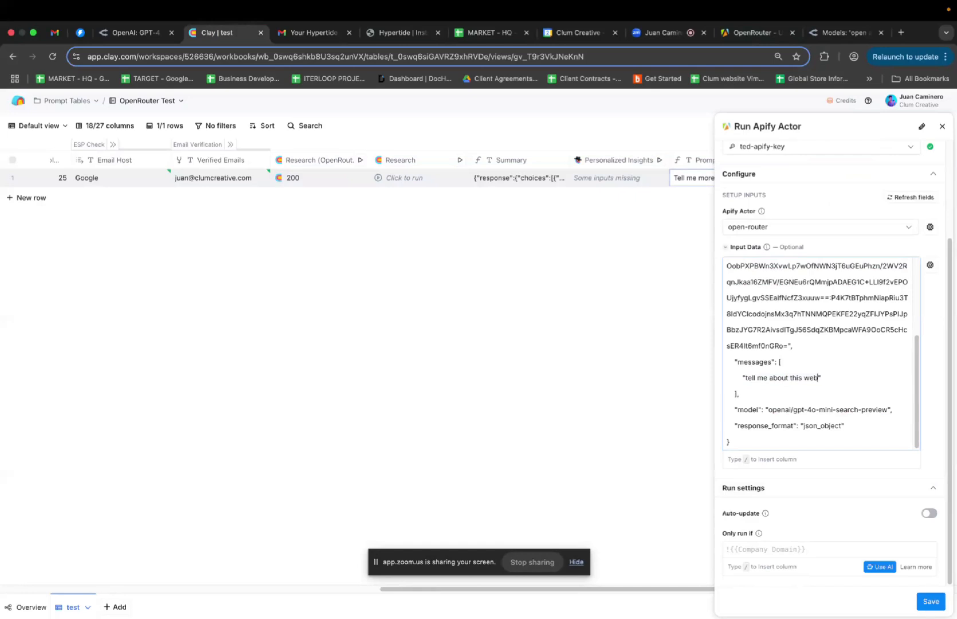
text(/web)
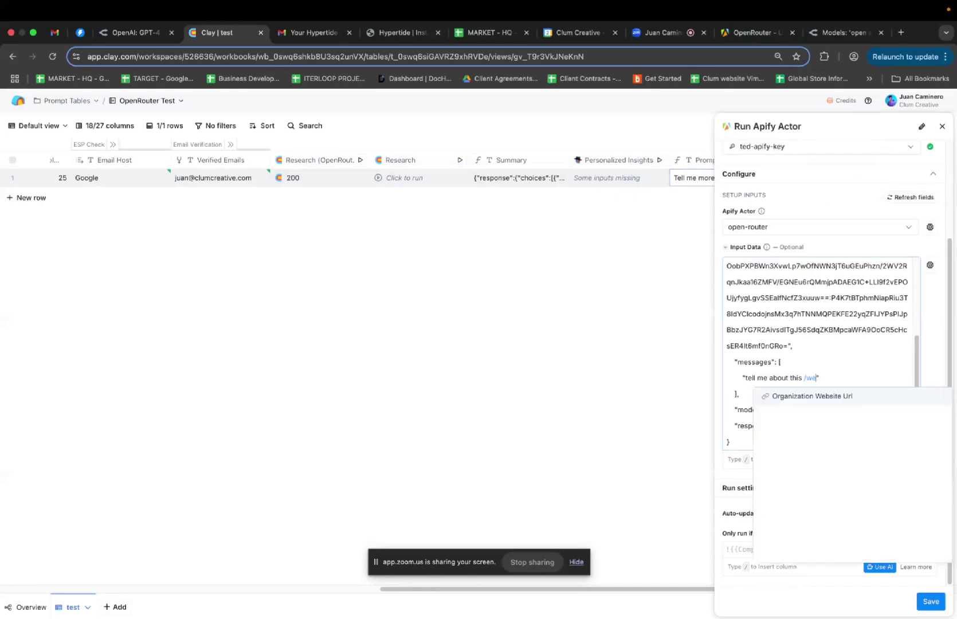
click(863, 399)
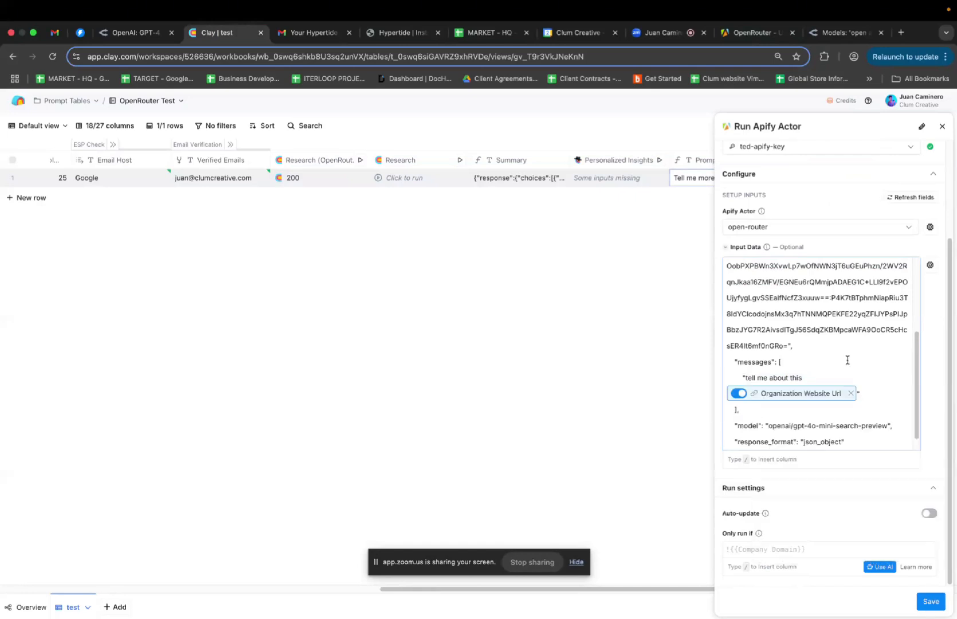
Replace the message with a Prompt column reference, save, and run row 1's cell
click(852, 393)
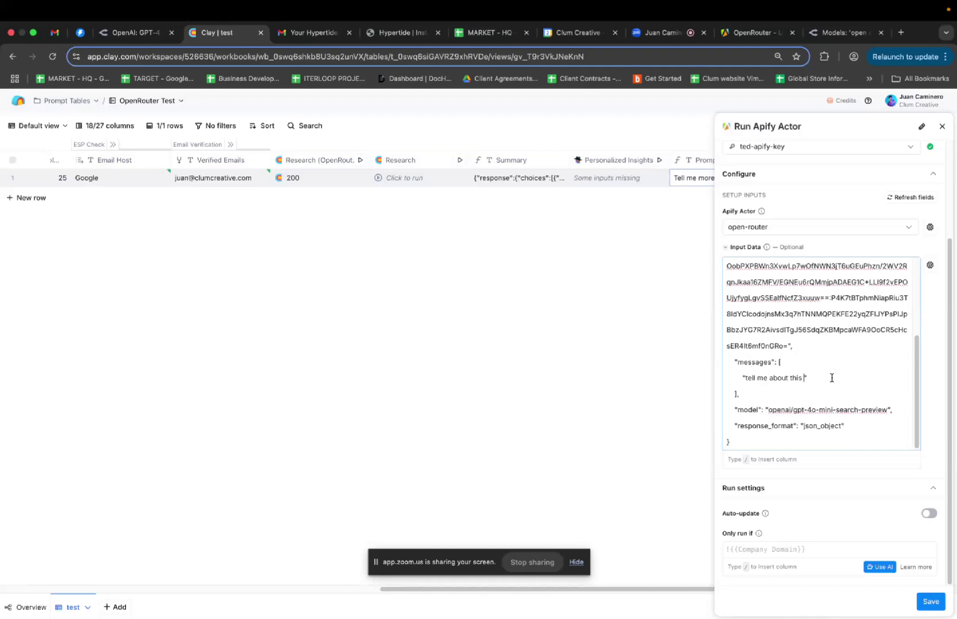
text(/)
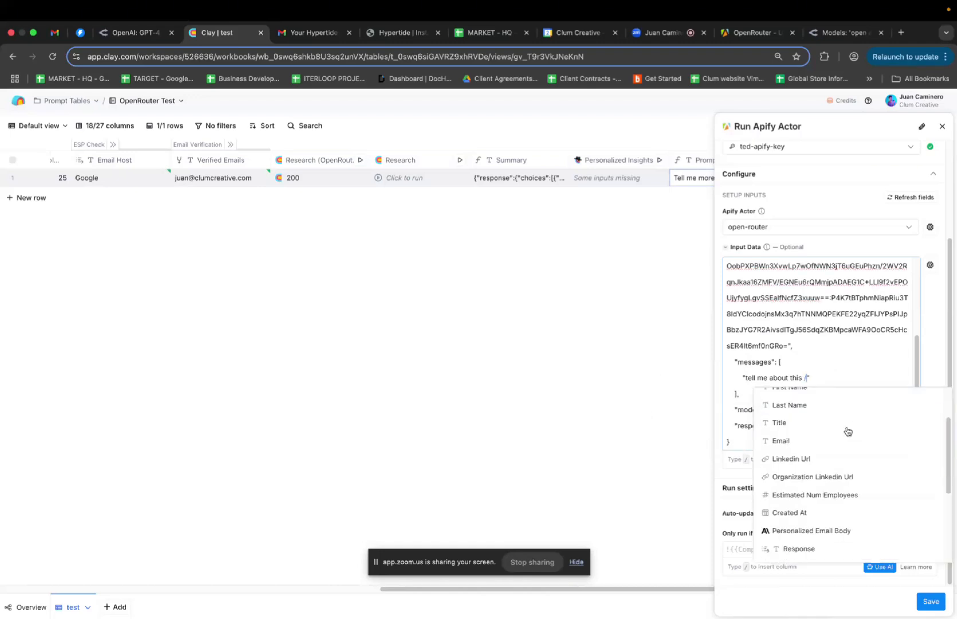
key(BackSpace)
key(BackSpace)
key(BackSpace)
key(BackSpace)
key(BackSpace)
key(BackSpace)
key(BackSpace)
key(BackSpace)
key(BackSpace)
key(BackSpace)
key(BackSpace)
key(BackSpace)
key(BackSpace)
key(BackSpace)
key(BackSpace)
key(BackSpace)
key(BackSpace)
key(BackSpace)
key(BackSpace)
key(BackSpace)
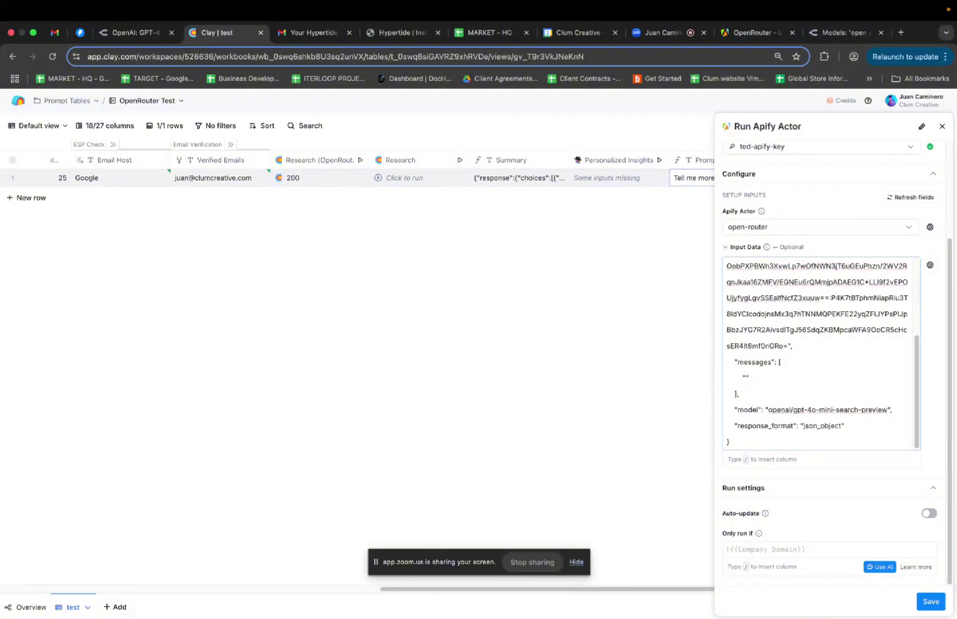
text(/p)
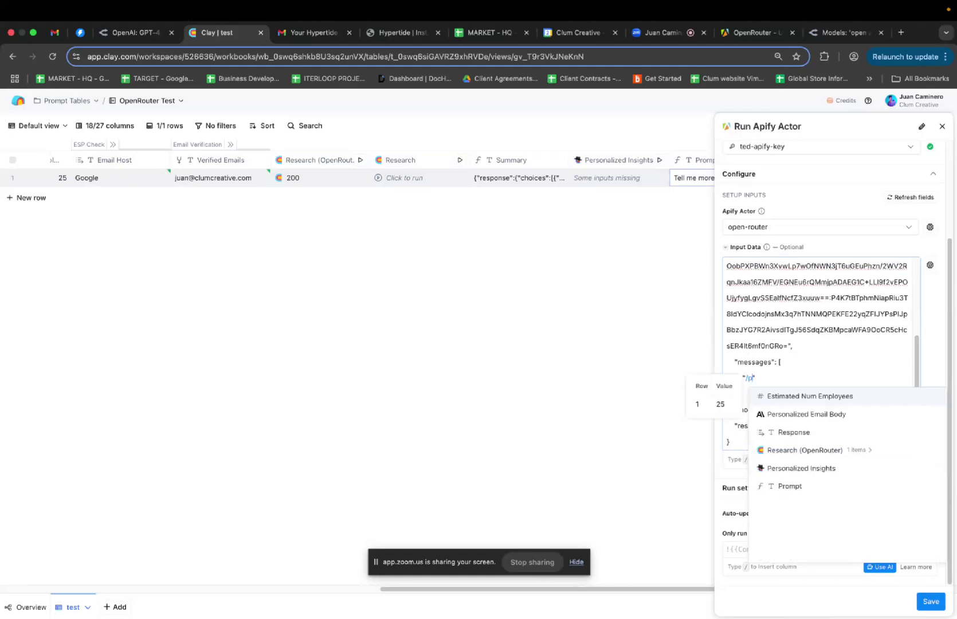
click(852, 486)
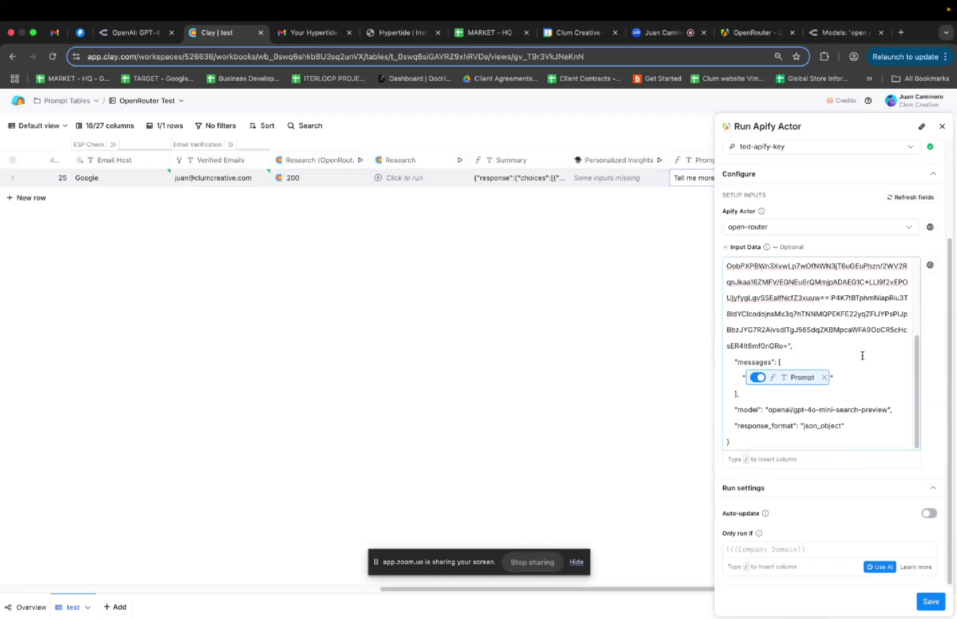
key(super+shift+4)
drag(683, 220, 948, 497)
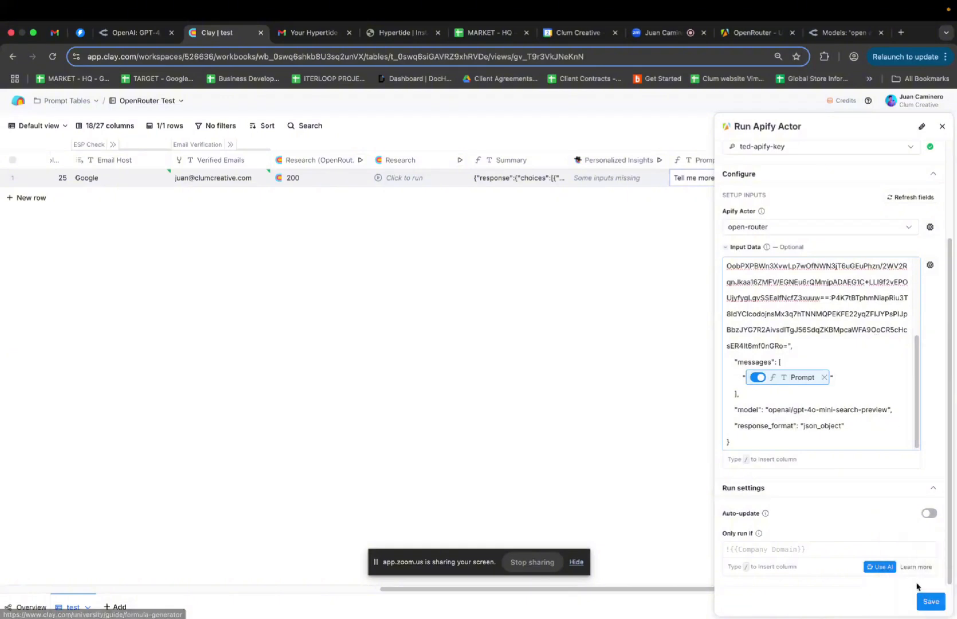
click(931, 603)
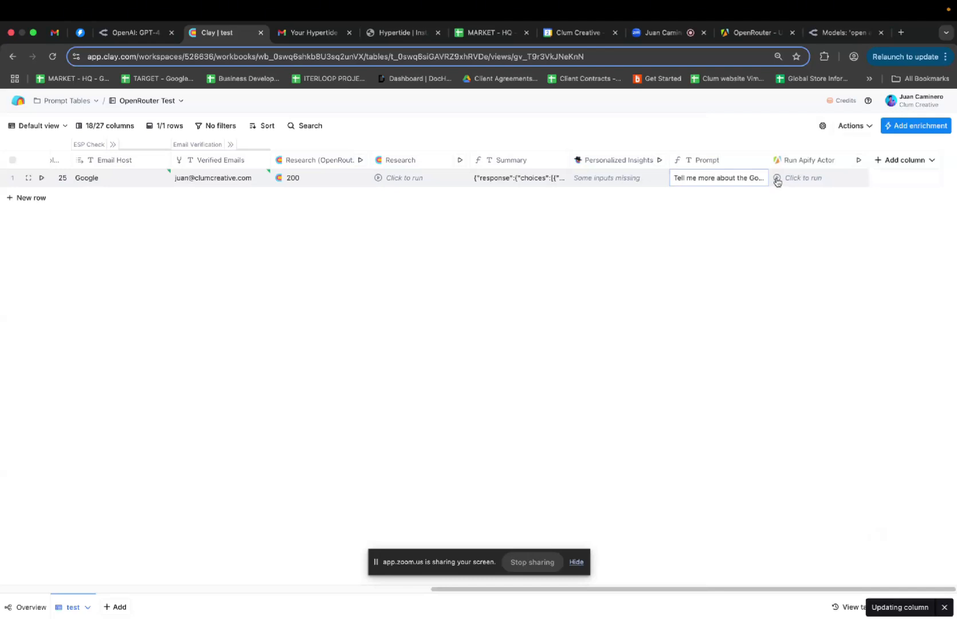
click(776, 179)
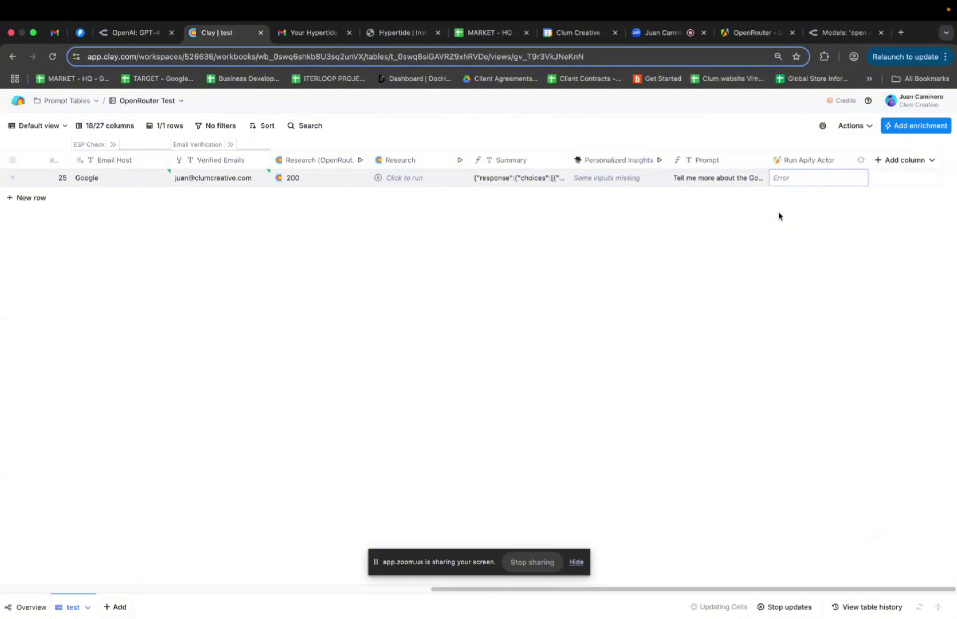
Glance at the Run Apify Actor column settings, then open row 1's Error cell details
click(808, 160)
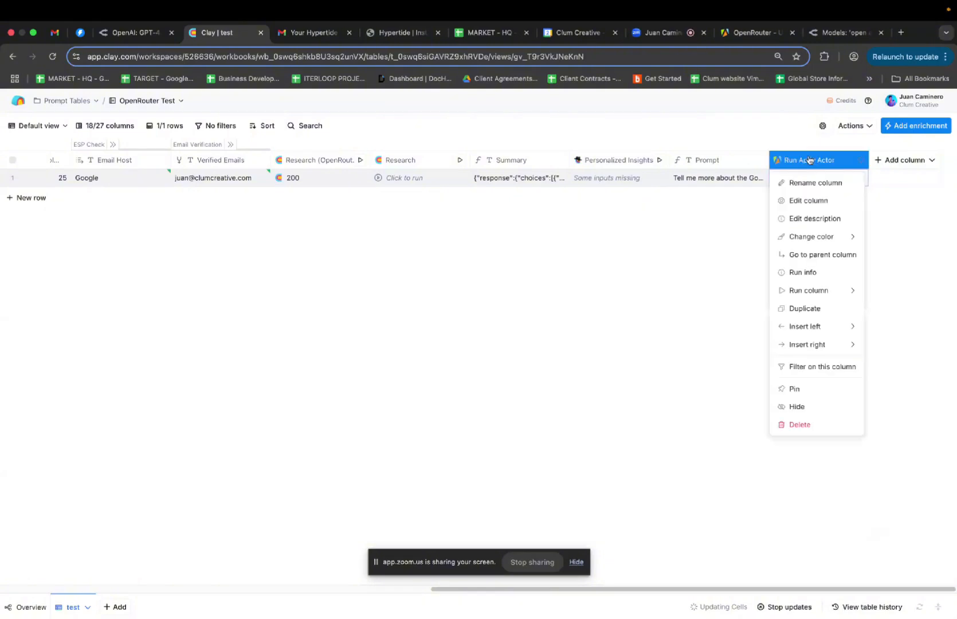
click(808, 200)
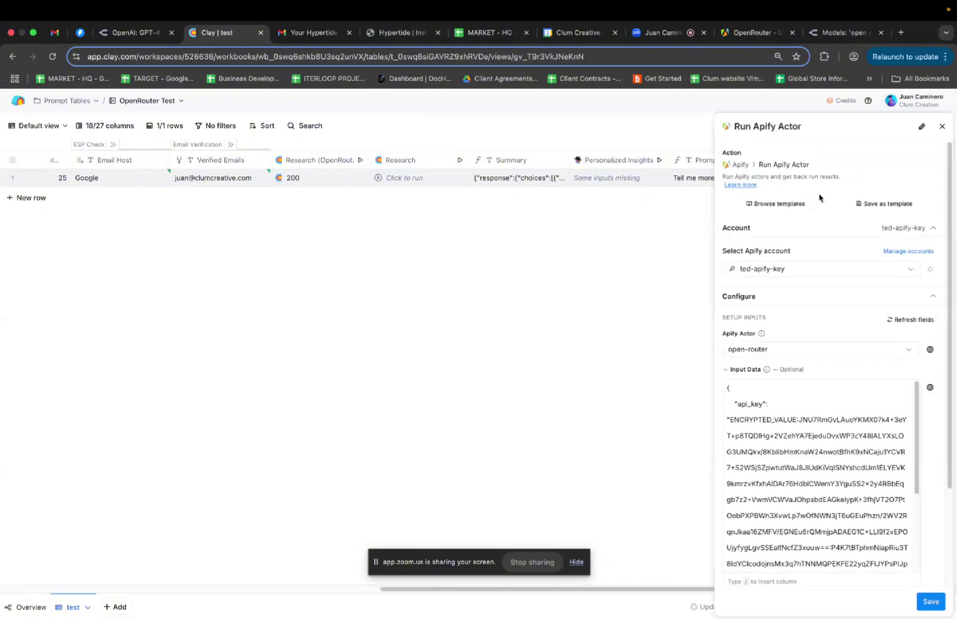
key(Escape)
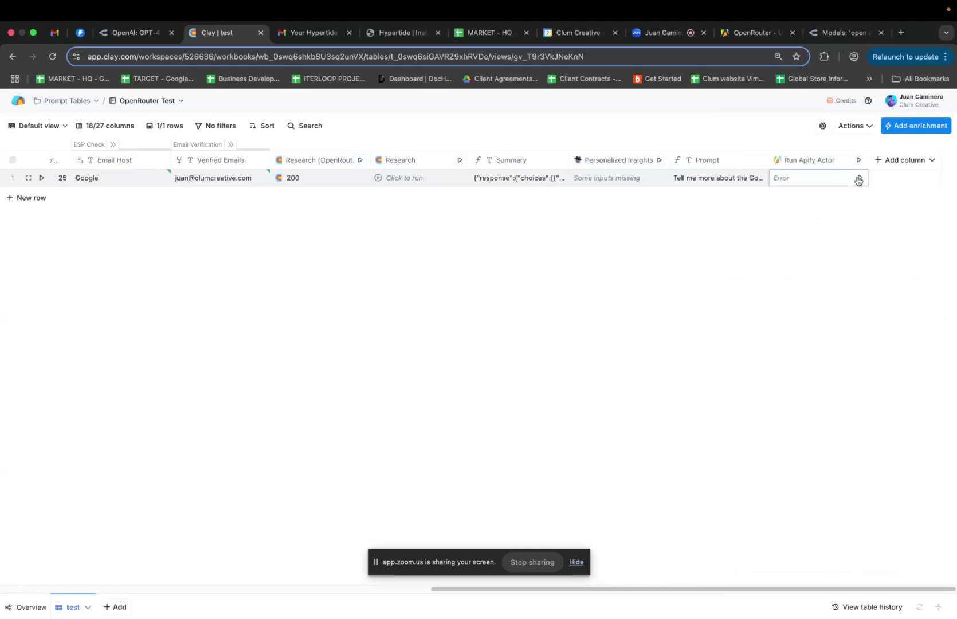
click(857, 179)
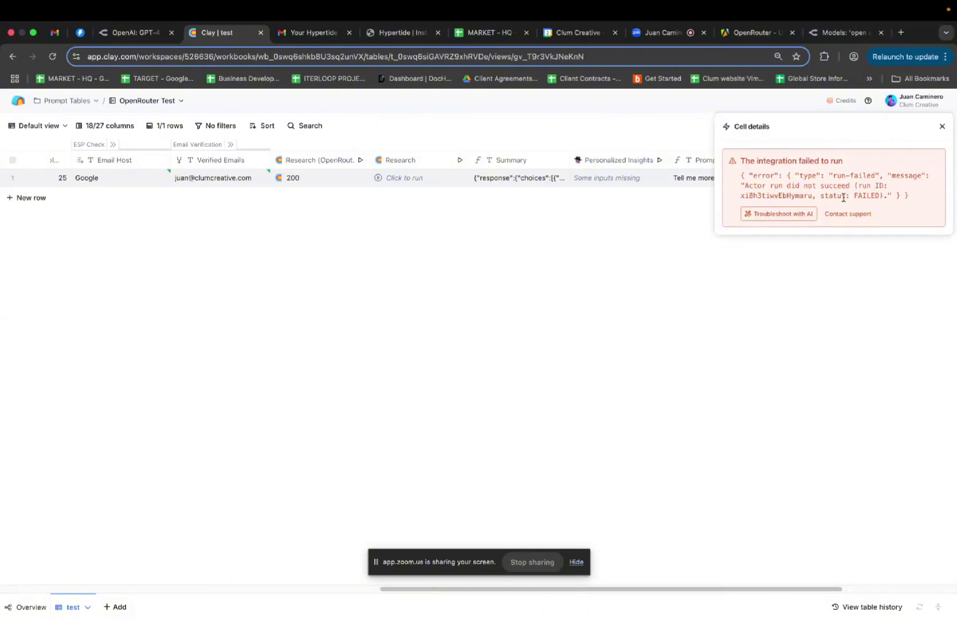
Close the error details and open the Run Apify Actor column's input data for editing
click(942, 127)
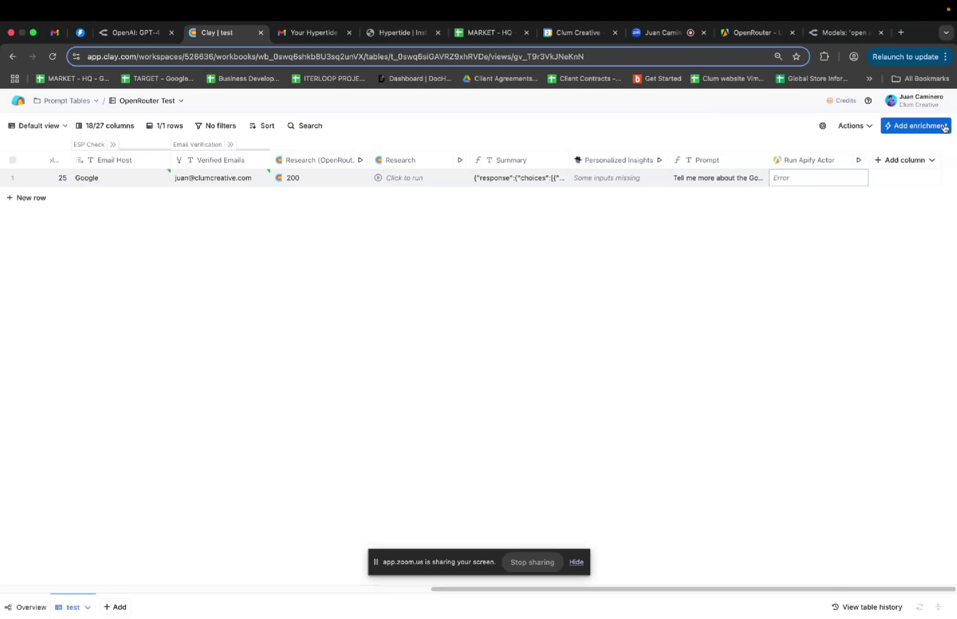
click(823, 162)
click(823, 197)
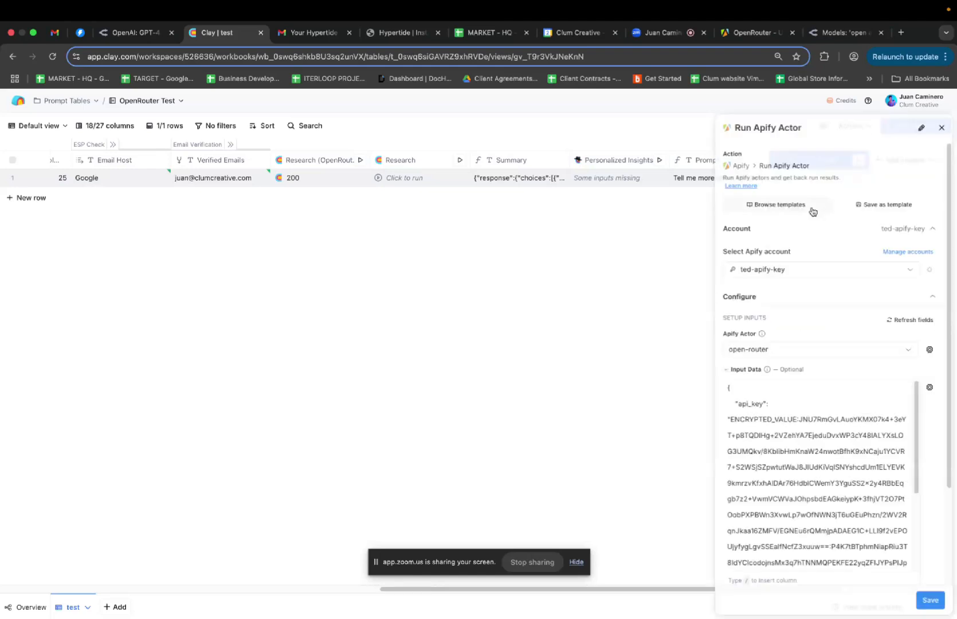
scroll(844, 363, down, 2)
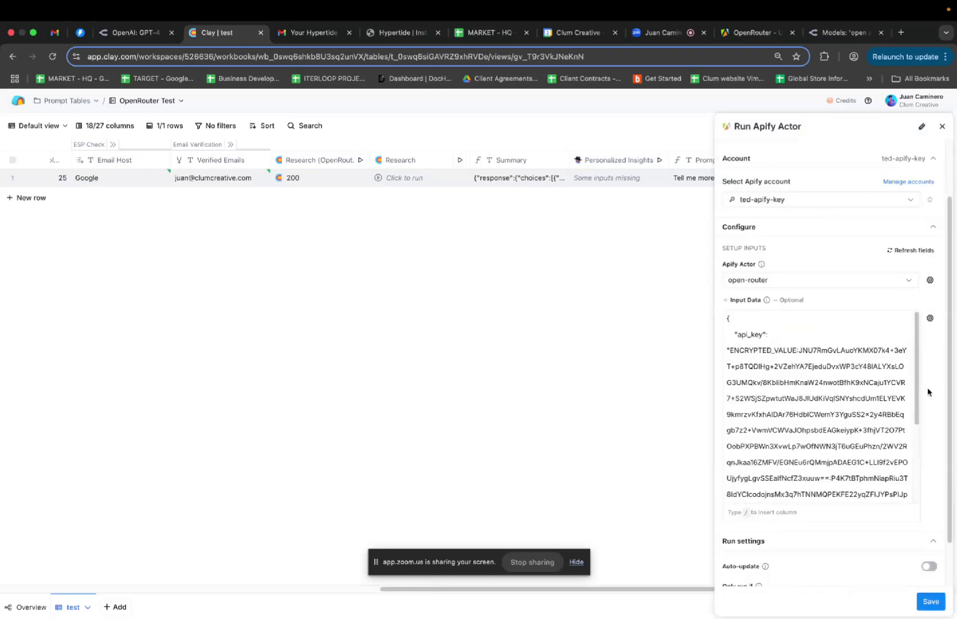
scroll(928, 392, down, 2)
scroll(888, 376, down, 1)
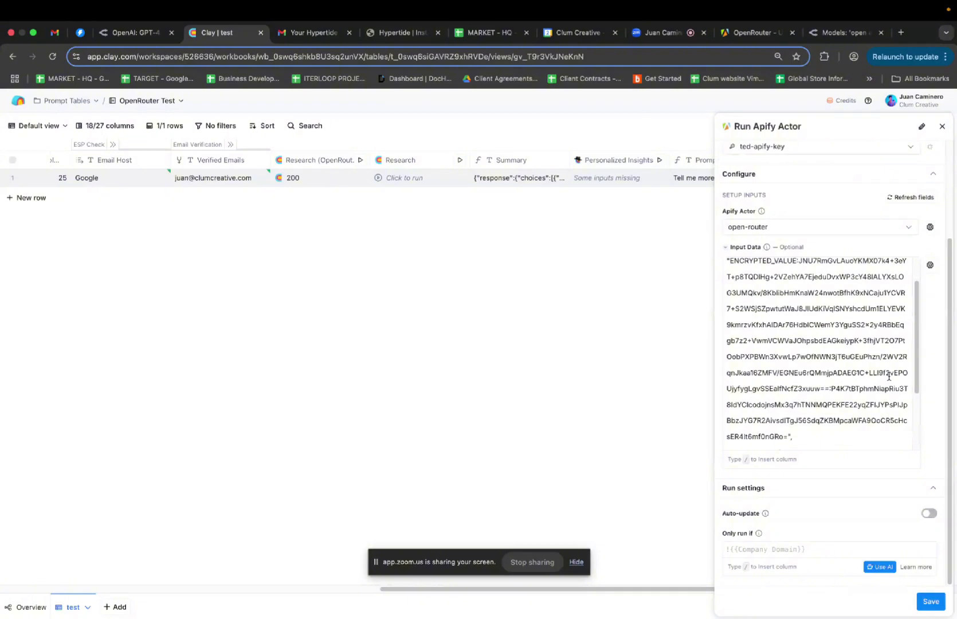
scroll(889, 376, down, 3)
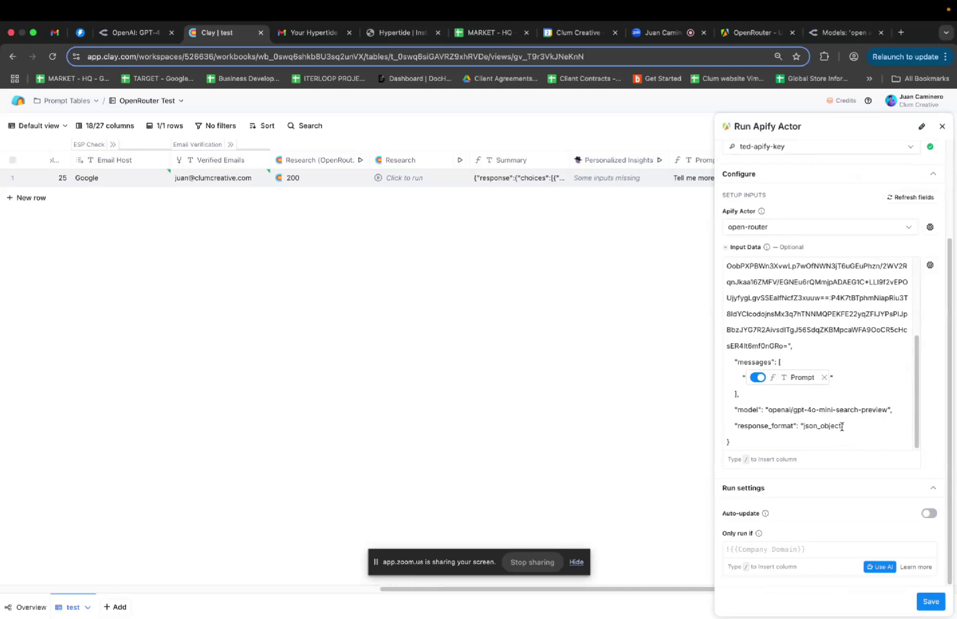
Delete the response_format line and the trailing comma after model, then save the column
triple_click(853, 427)
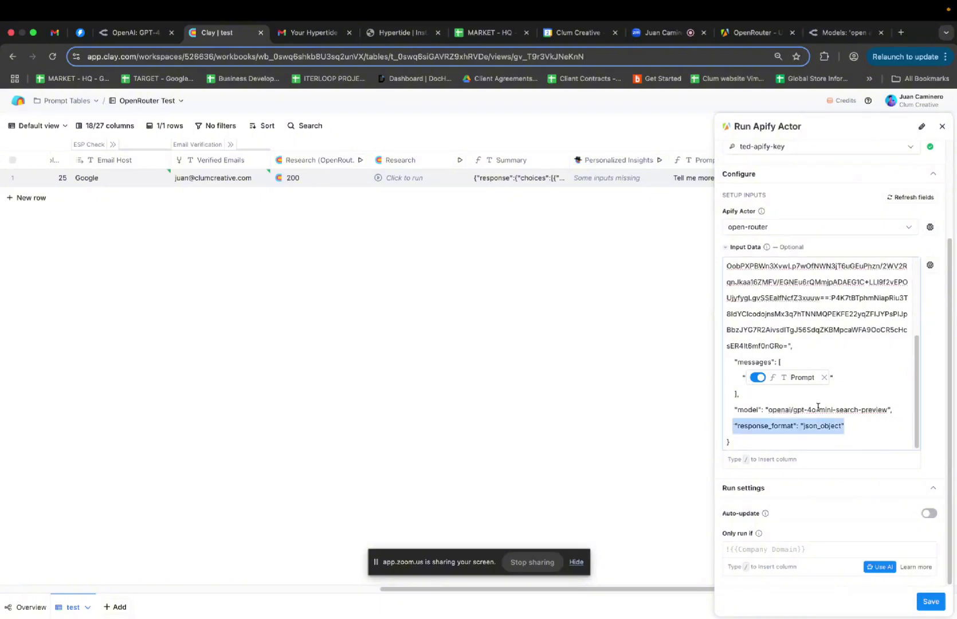
key(BackSpace)
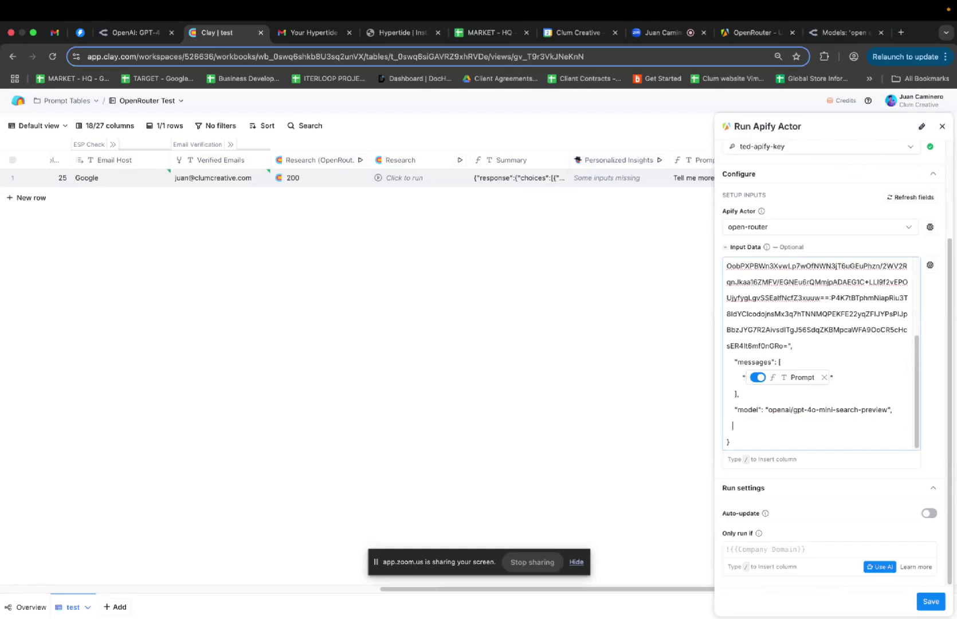
key(BackSpace)
key(BackSpace)
key(BackSpace)
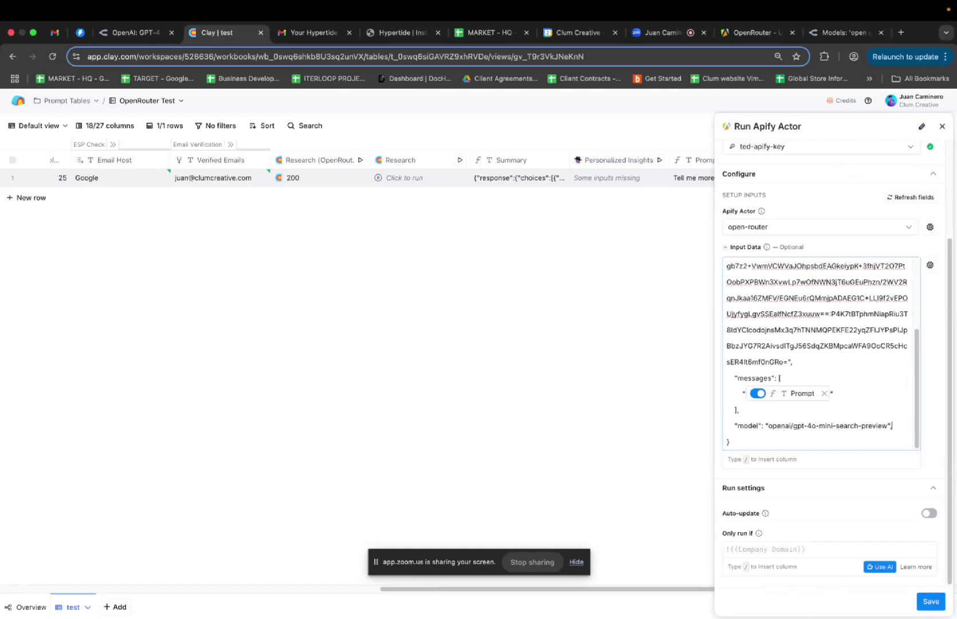
key(super+z)
key(BackSpace)
key(BackSpace)
key(BackSpace)
key(BackSpace)
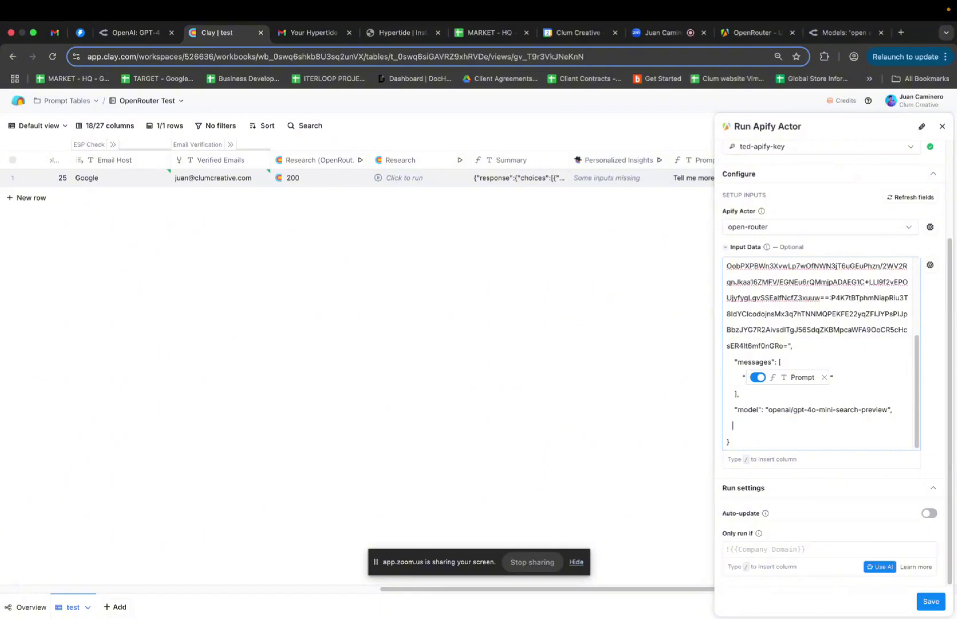
key(BackSpace)
key(BackSpace)
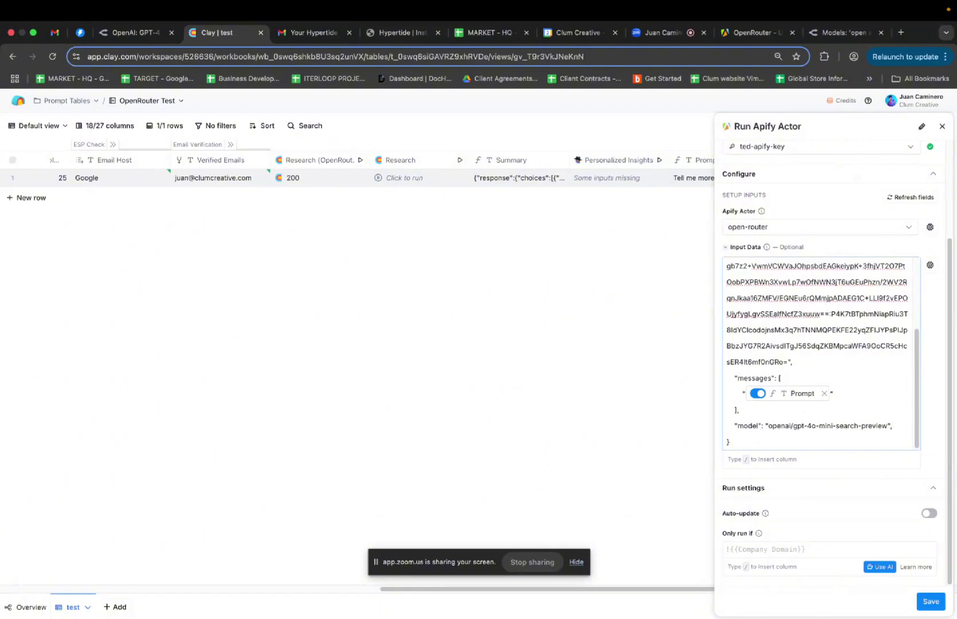
key(BackSpace)
click(930, 601)
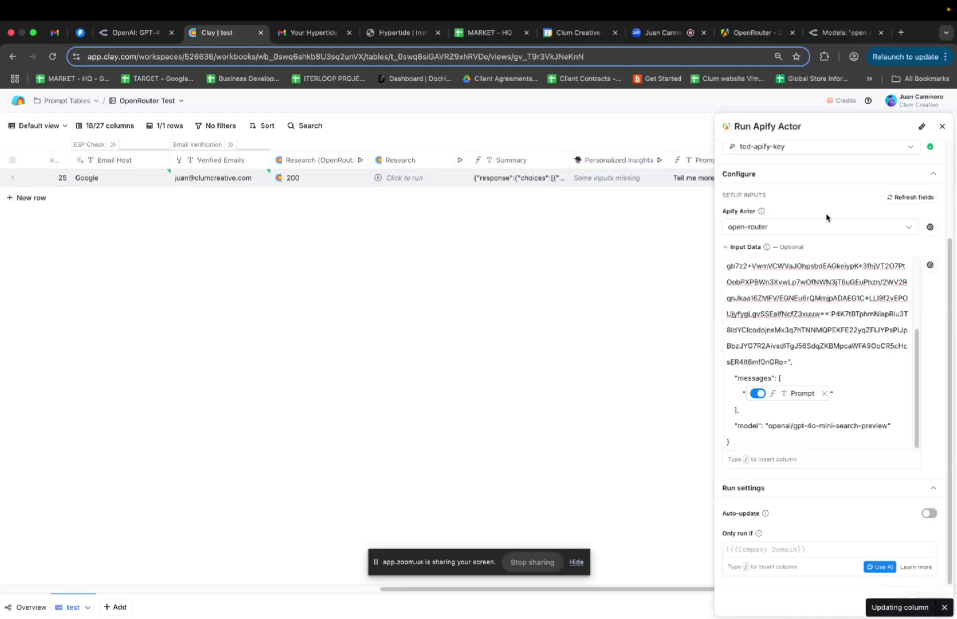
click(860, 178)
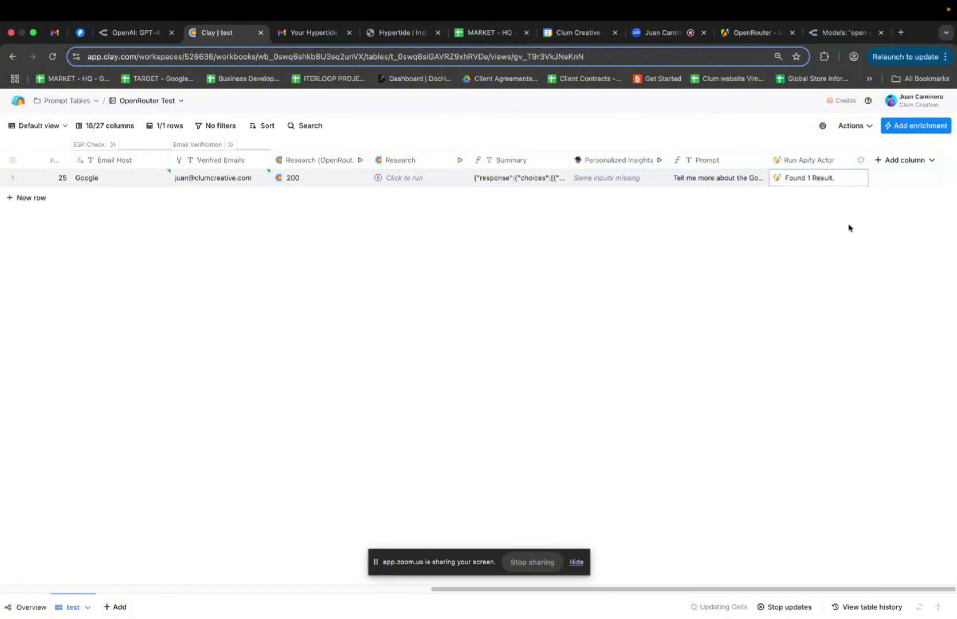
Open row 1's Run Apify Actor result and expand it to view the Model and Content fields
click(814, 182)
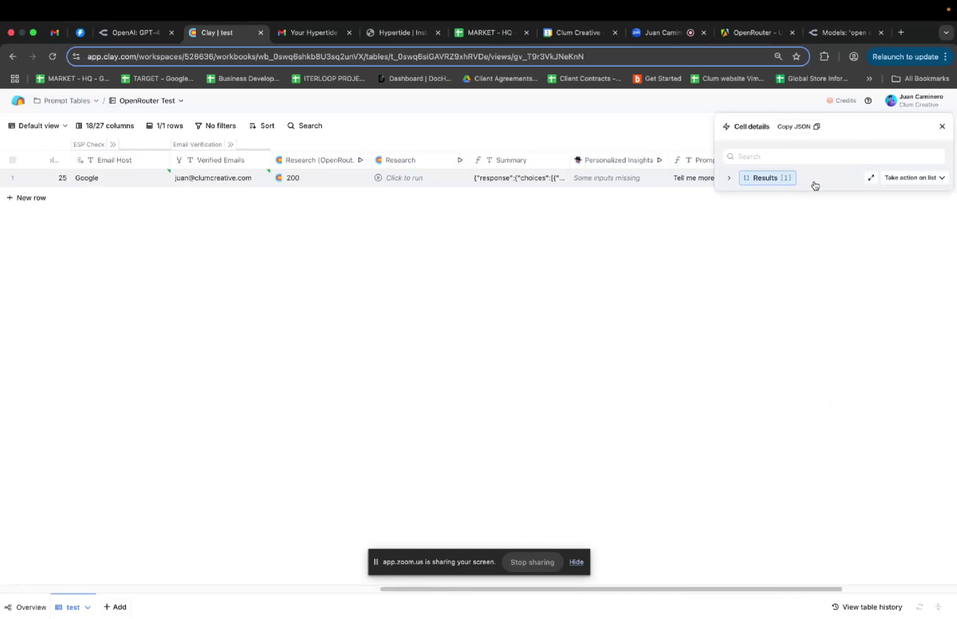
click(728, 179)
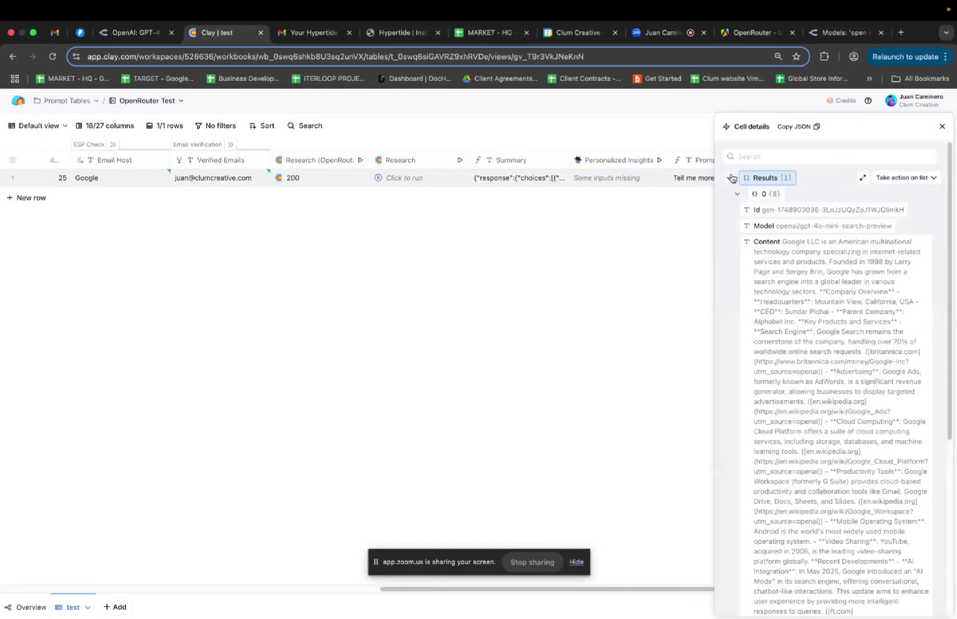
mouse_move(801, 230)
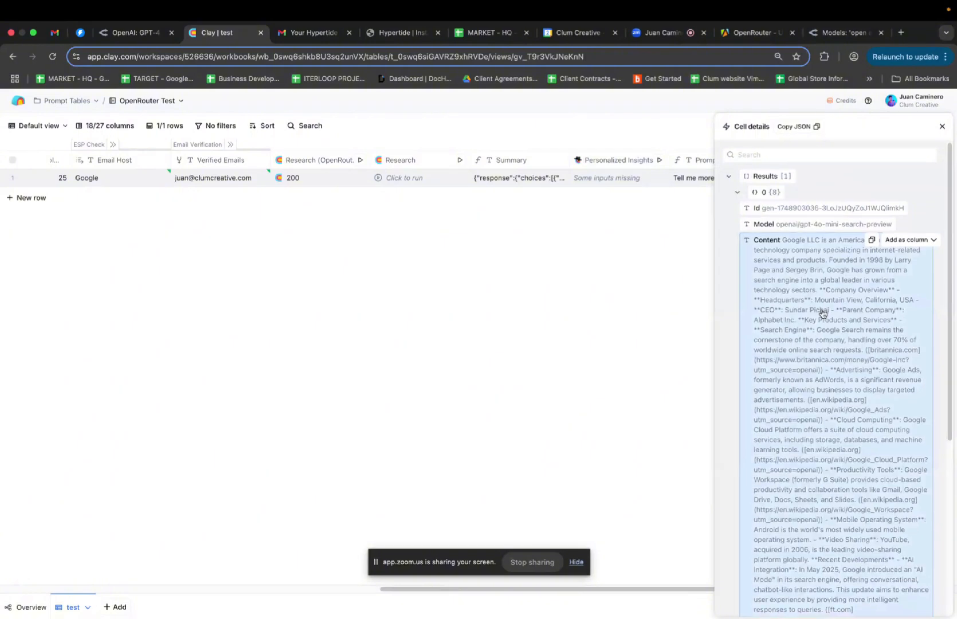
scroll(822, 314, down, 4)
scroll(822, 314, up, 4)
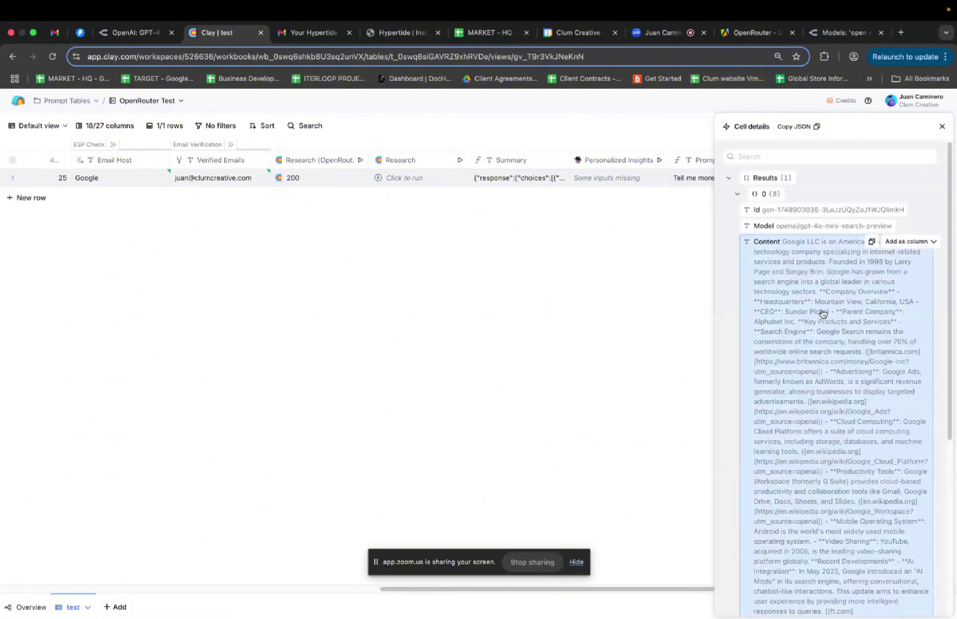
mouse_move(855, 182)
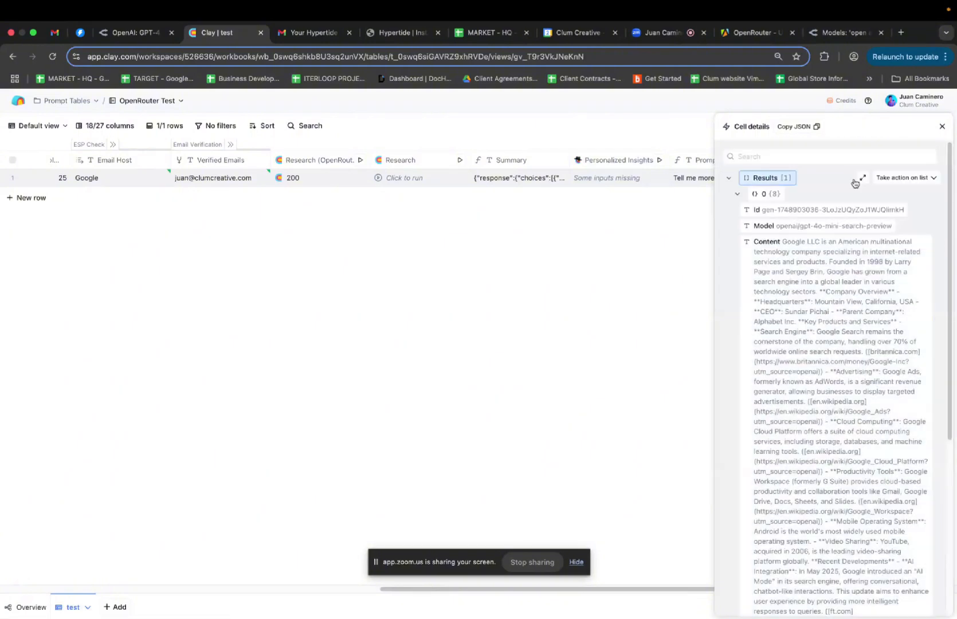
mouse_move(925, 247)
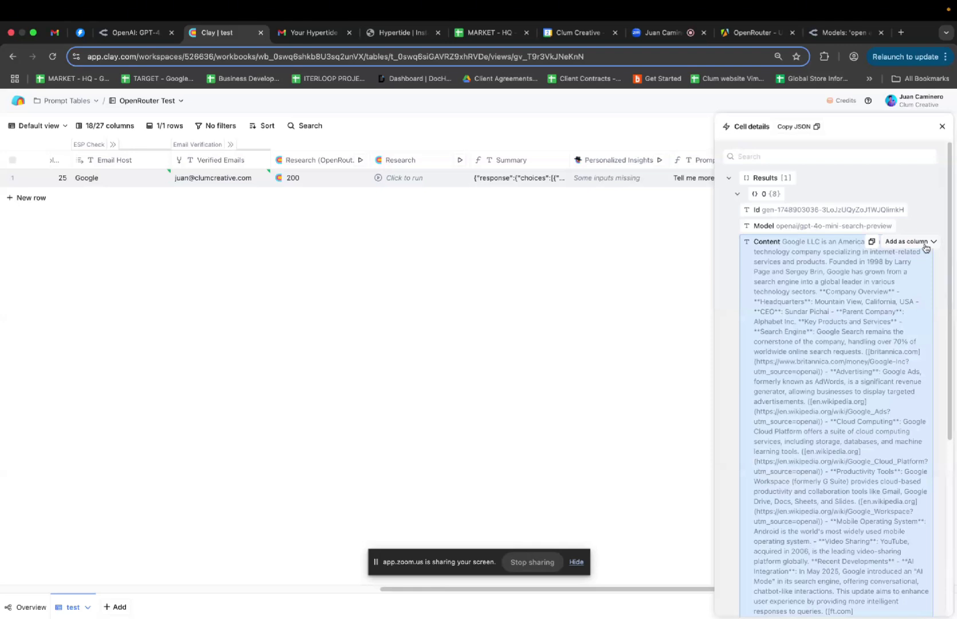
Add the result's Content field to the table as a new Content column
click(925, 247)
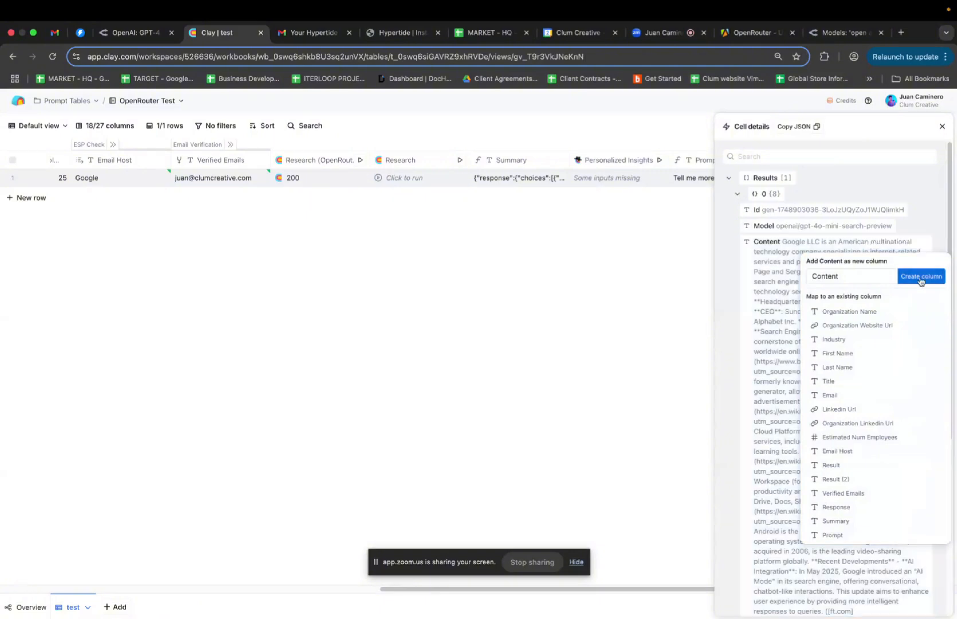
click(920, 277)
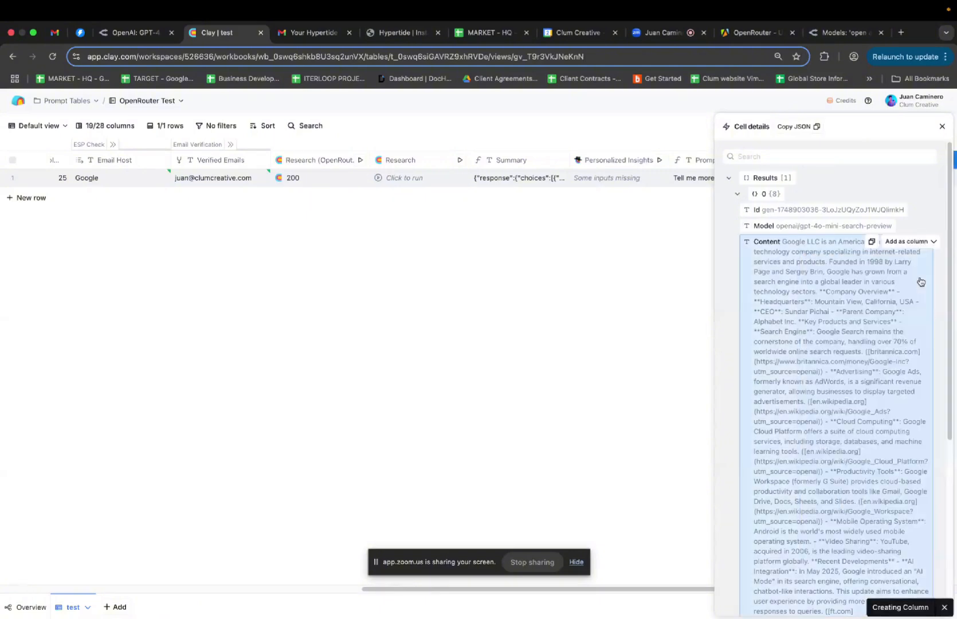
click(941, 126)
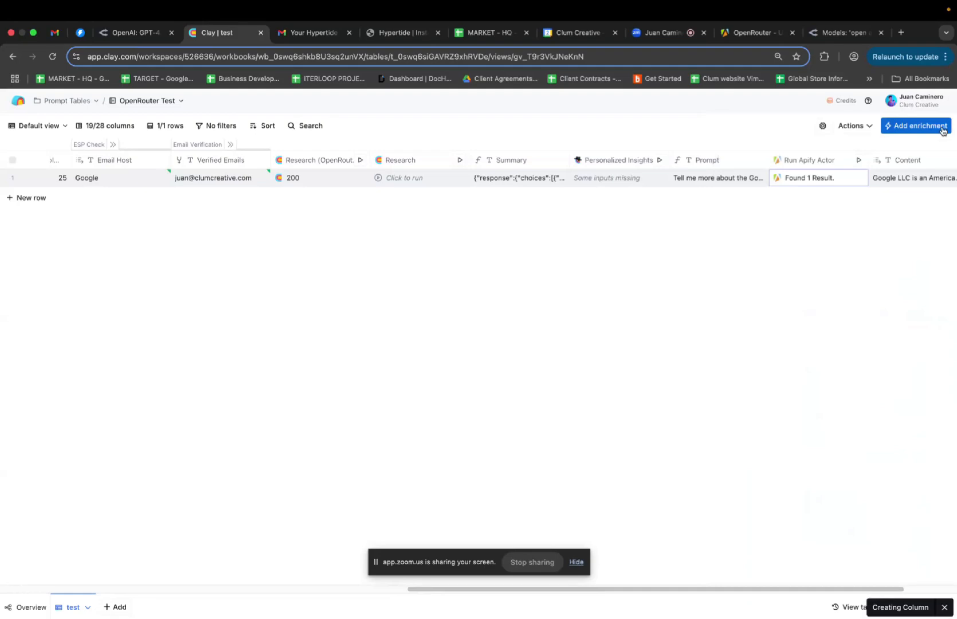
Reopen the Apify cell's details to review the first result's fields, then close them
click(812, 182)
click(728, 177)
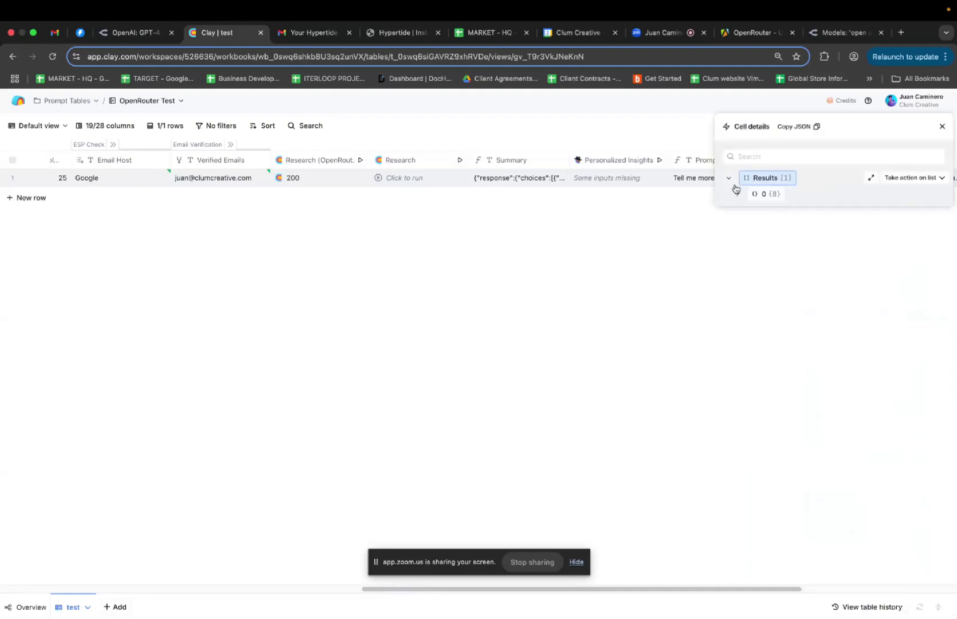
click(737, 194)
scroll(789, 268, down, 5)
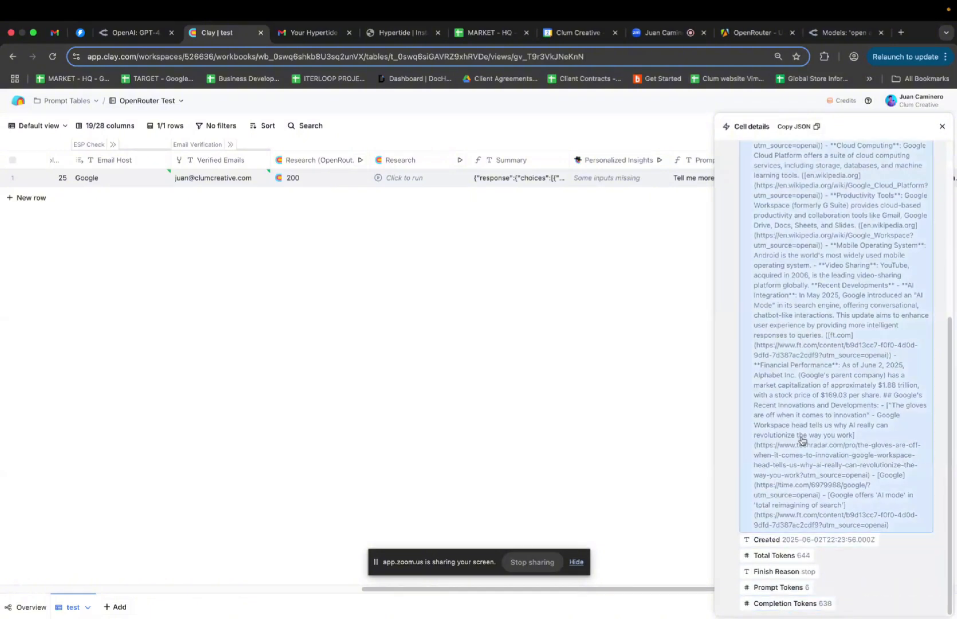
scroll(801, 362, up, 5)
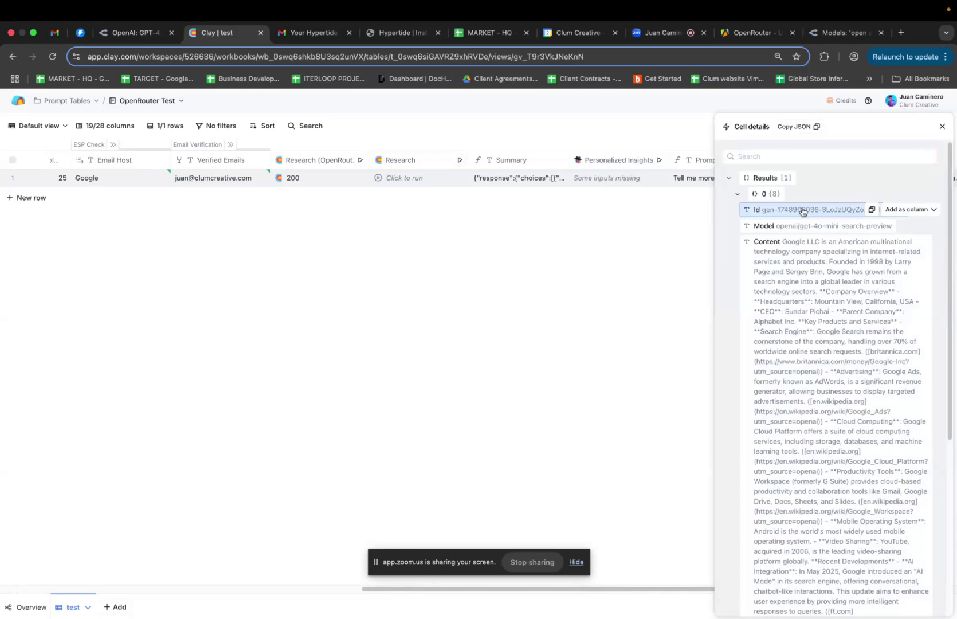
click(943, 127)
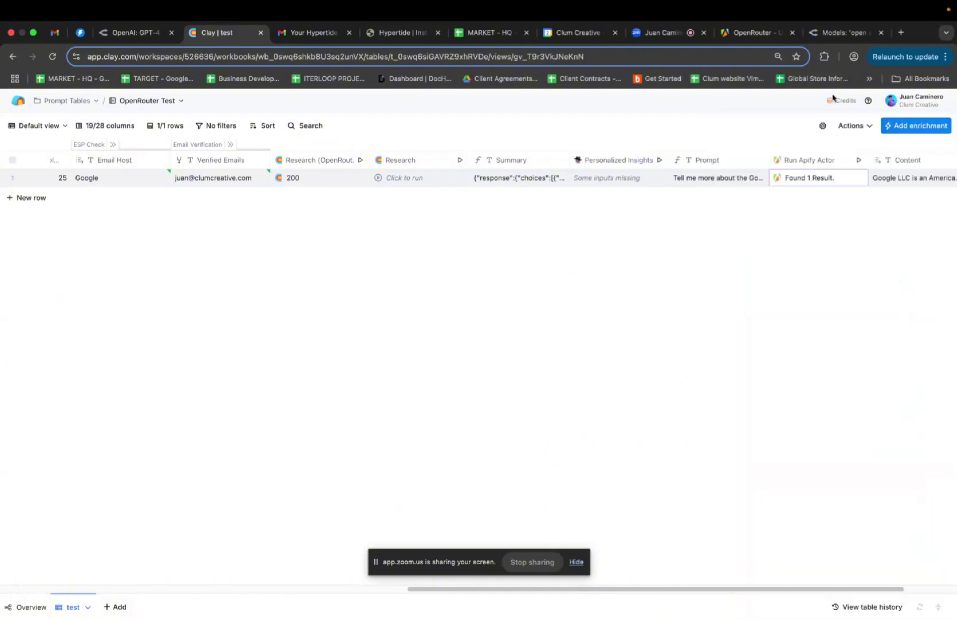
click(755, 33)
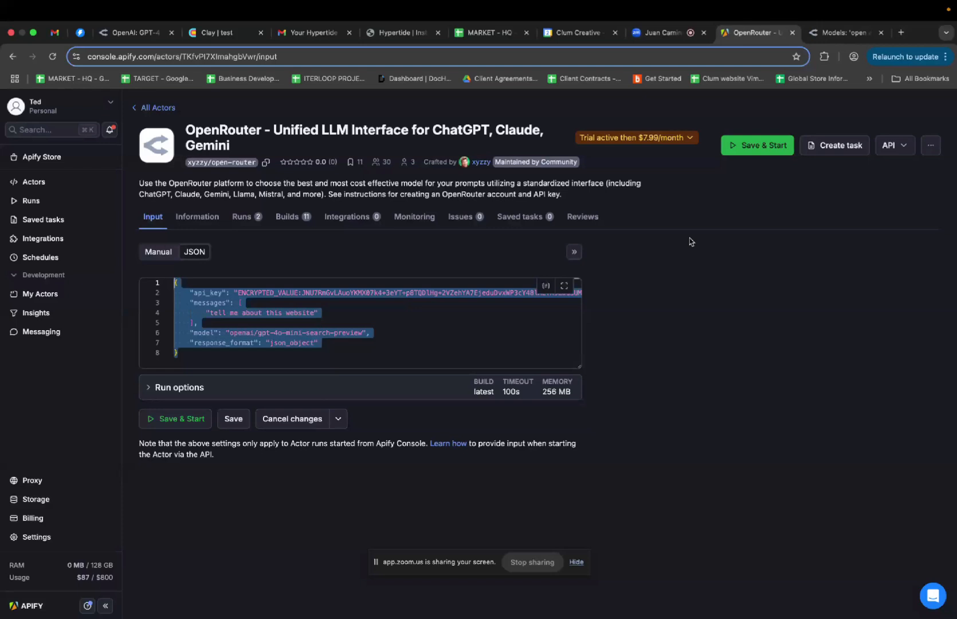
Switch from the Apify actor's JSON input to OpenRouter's list of OpenAI models
click(845, 33)
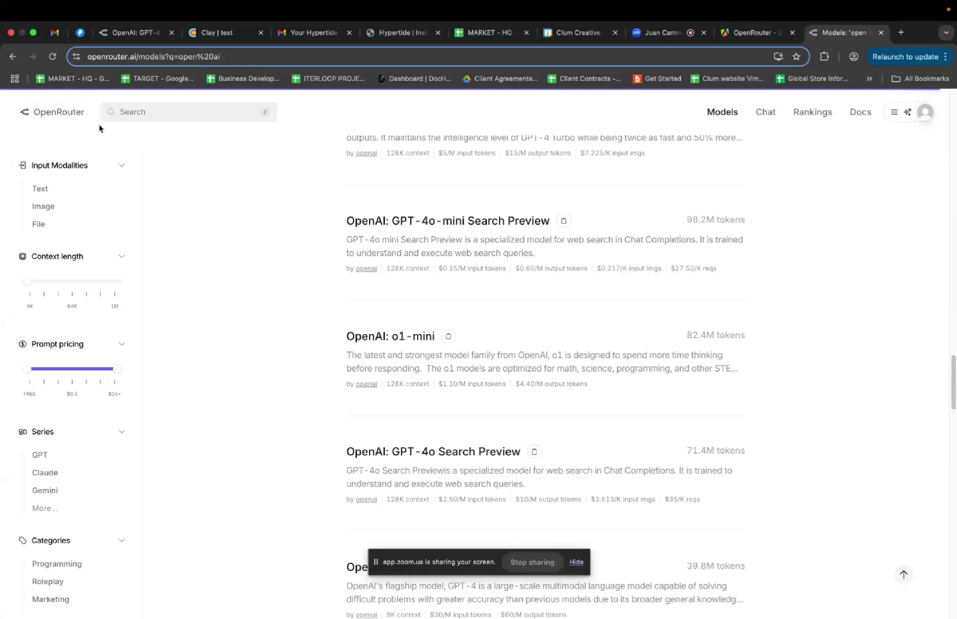
Check OpenRouter's Activity page, where the latest Apify Scraper request cost $0.0279, then return to Clay
click(926, 117)
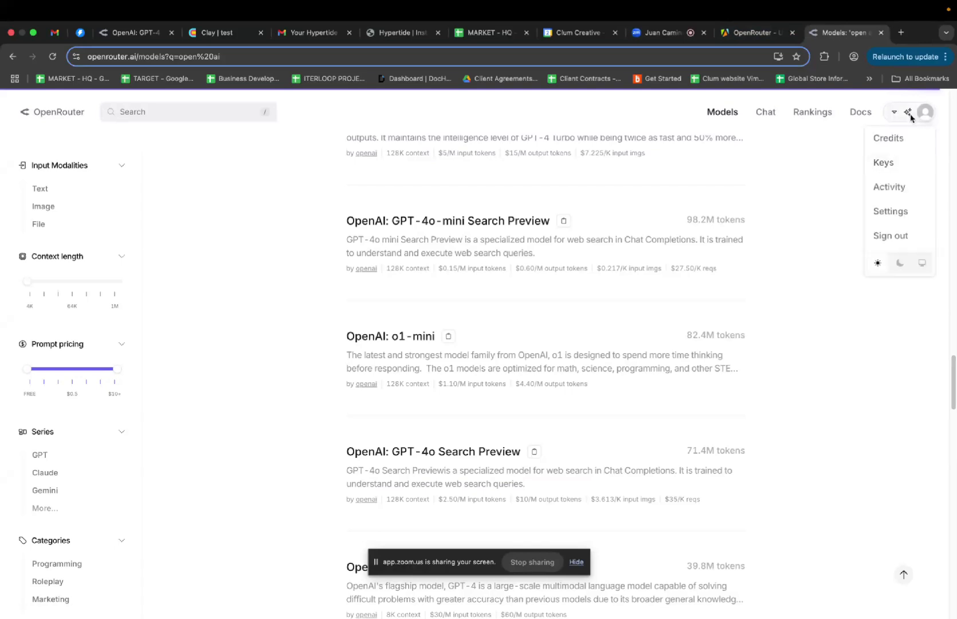
click(889, 188)
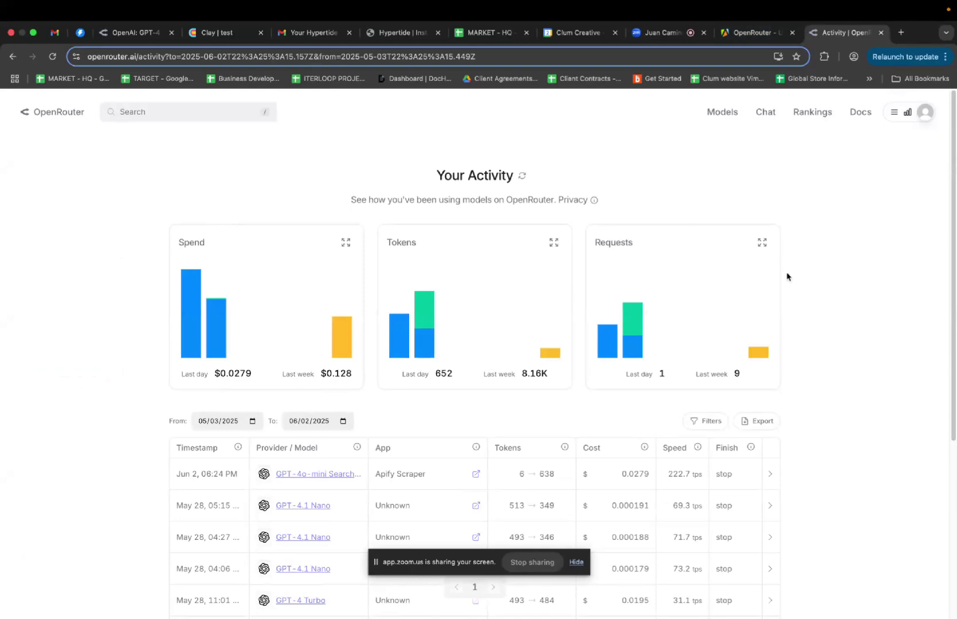
scroll(787, 276, down, 2)
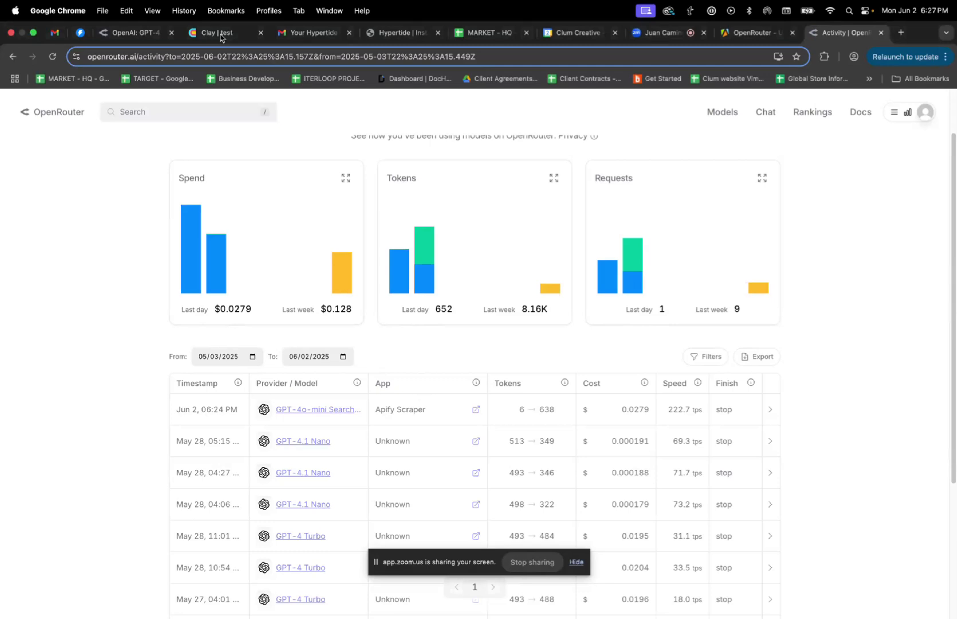
click(220, 35)
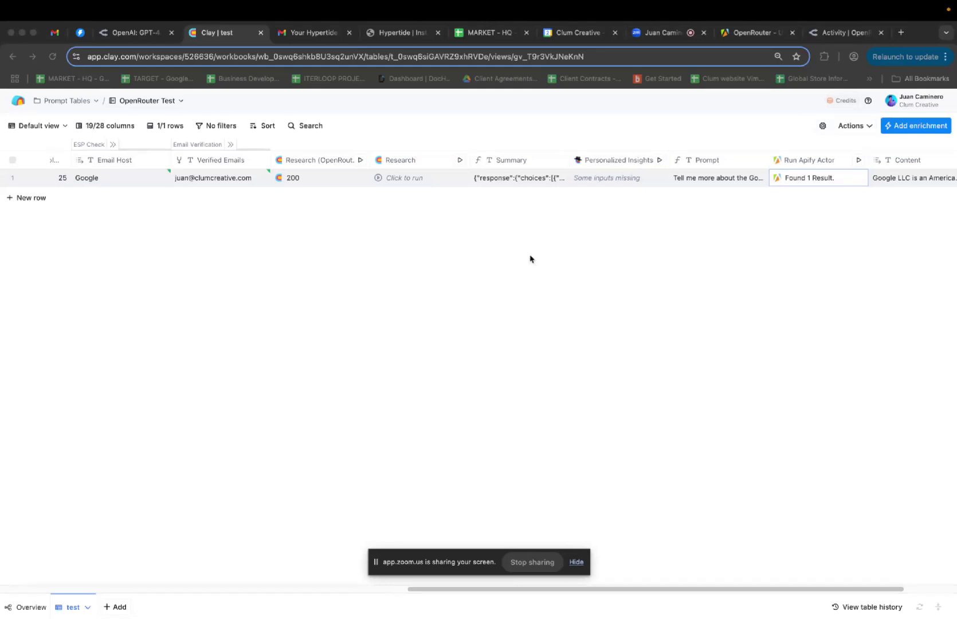
Scroll to the right edge of the test table and start adding a new column
scroll(690, 227, right, 2)
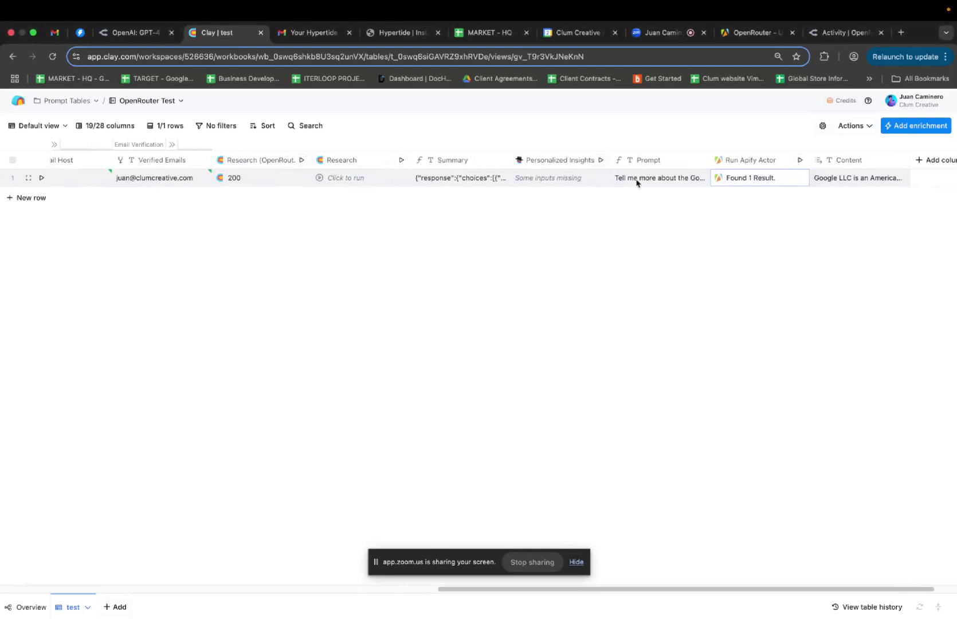
scroll(819, 177, right, 2)
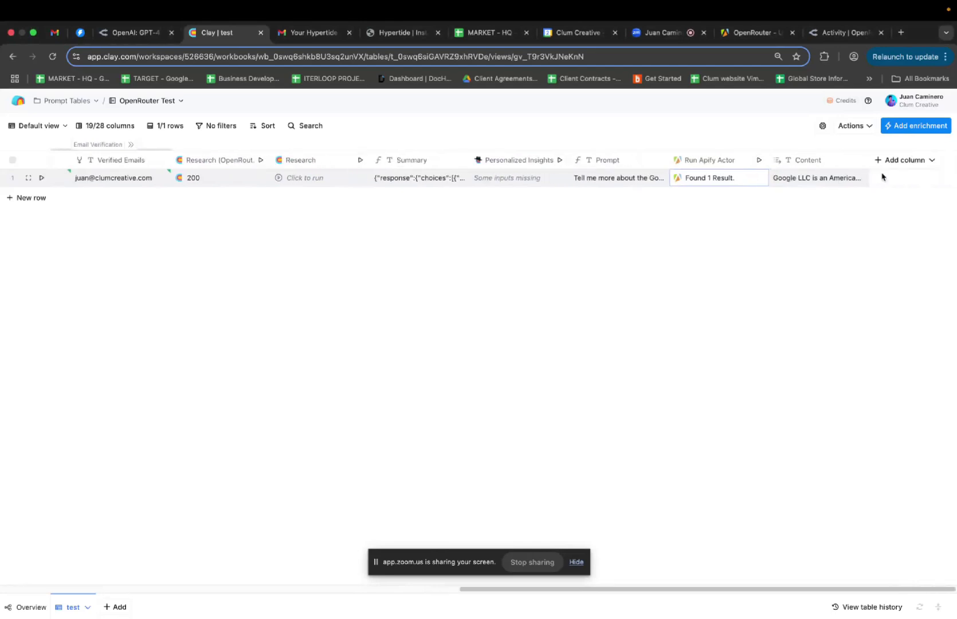
click(911, 161)
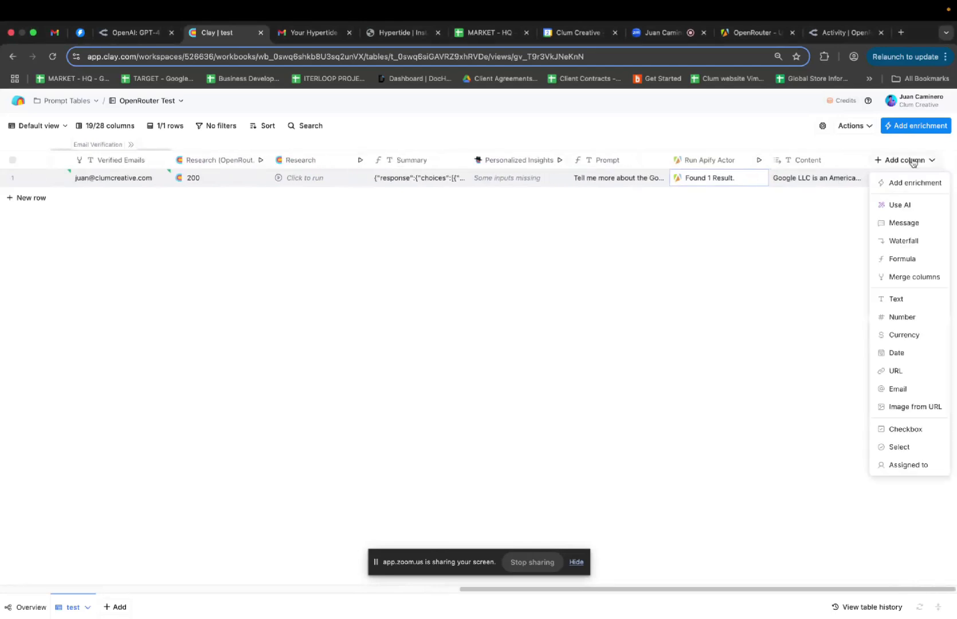
Add an enrichment column and choose Use AI from the Tools list
click(918, 191)
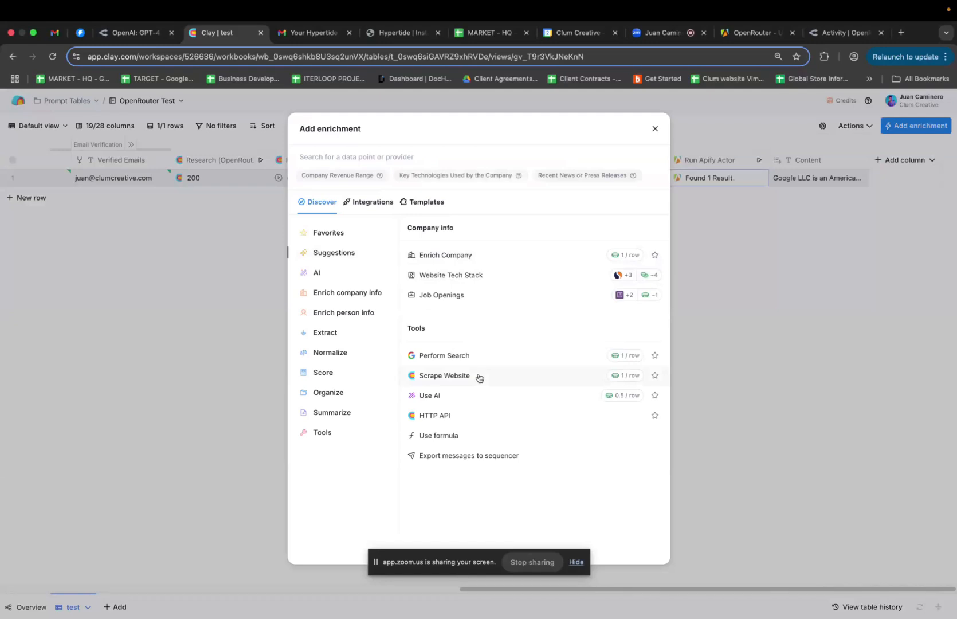
click(480, 401)
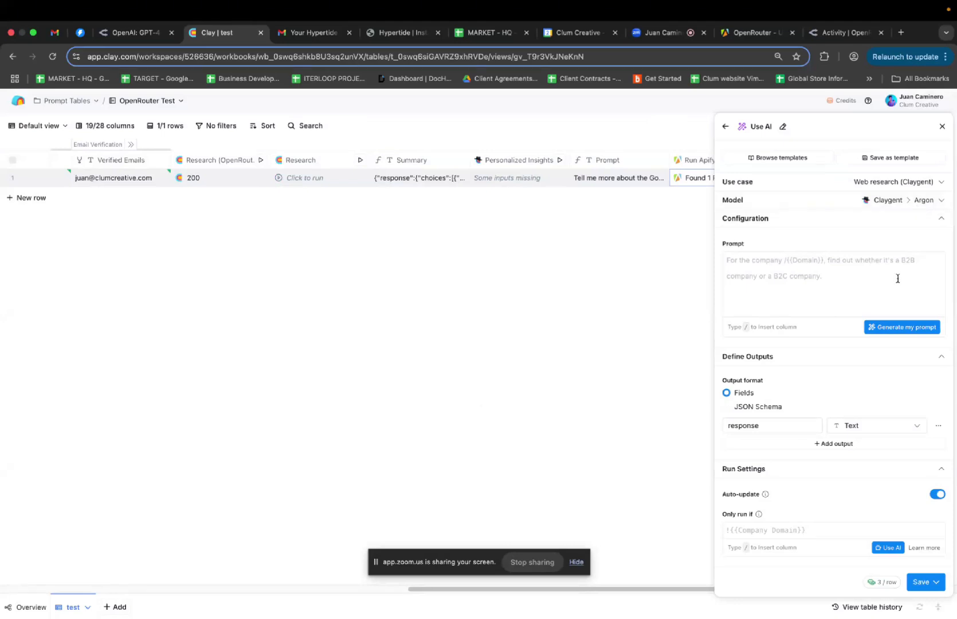
Switch the Use AI model to OpenAI GPT 4.1 Nano on the workspace's own OpenAI key account
click(843, 206)
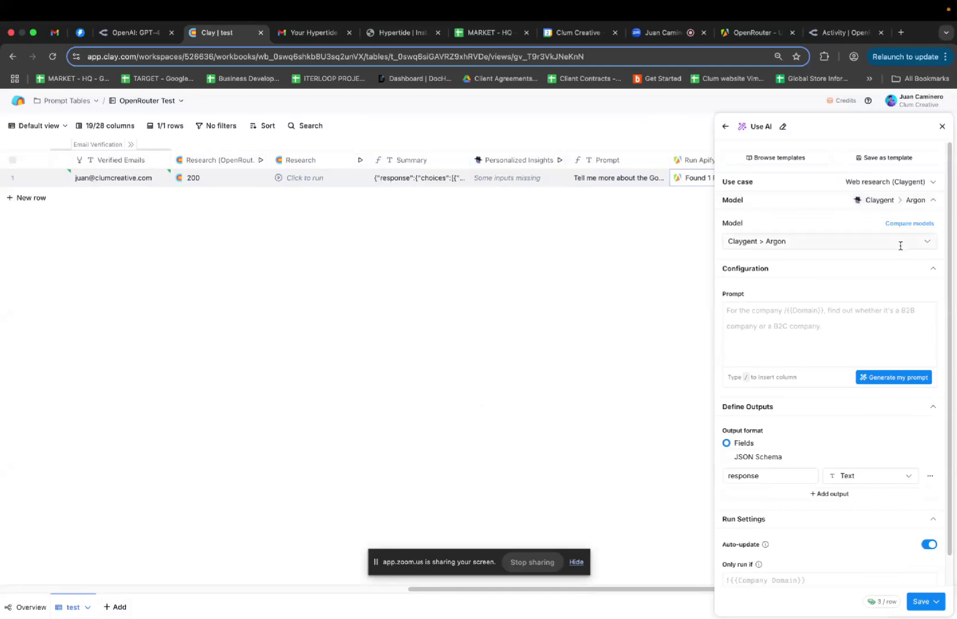
click(928, 245)
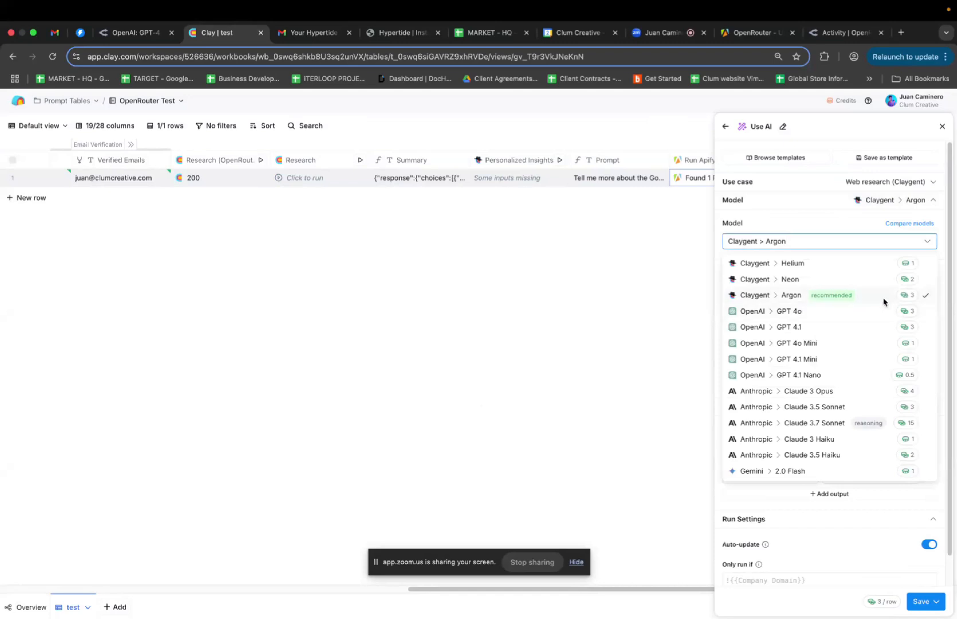
click(855, 377)
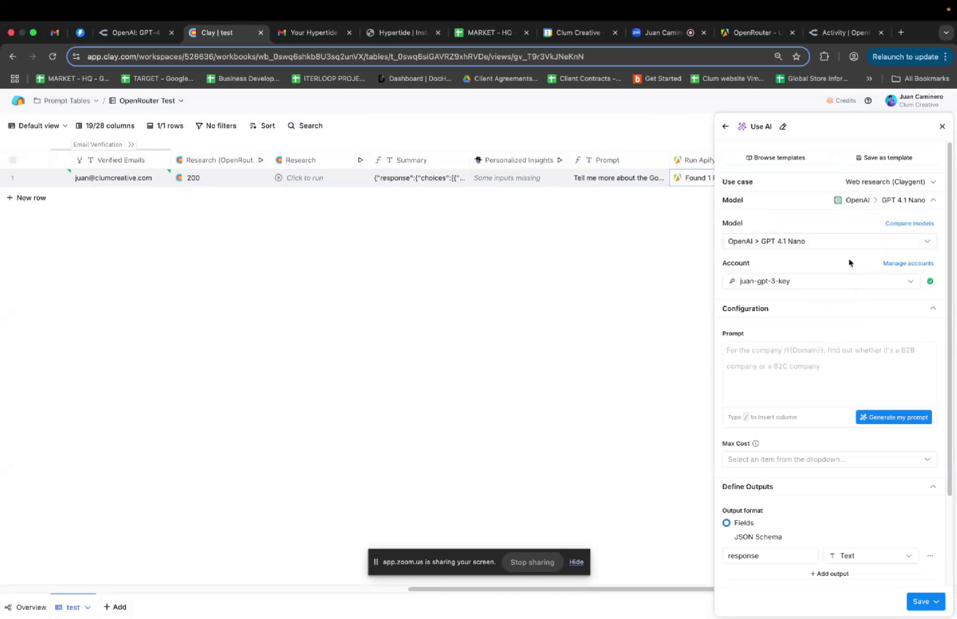
click(864, 288)
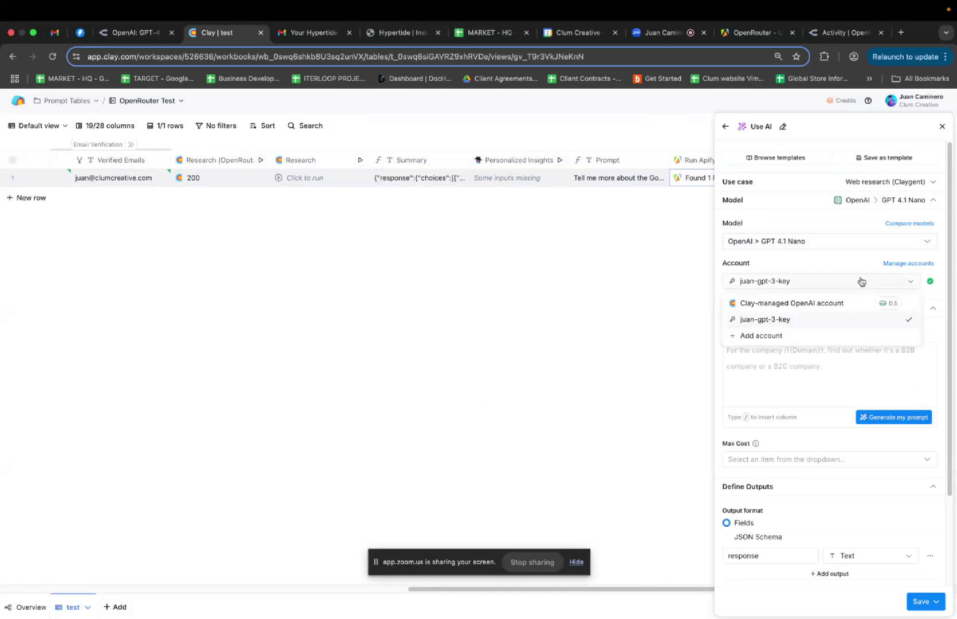
click(836, 319)
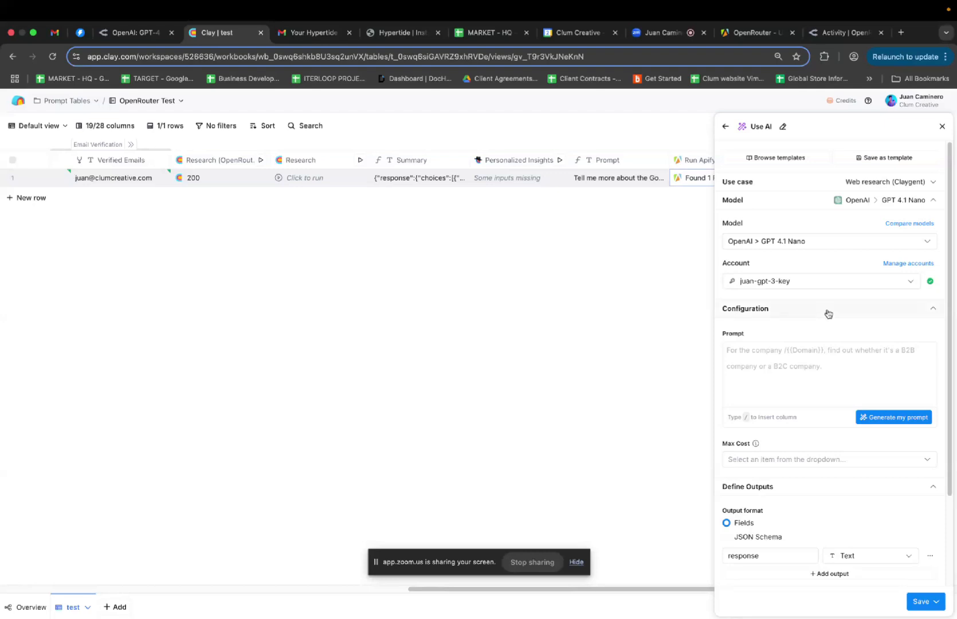
Insert the Prompt column as the prompt via /pro, then save and run it on 1 row
click(840, 373)
text(/pro)
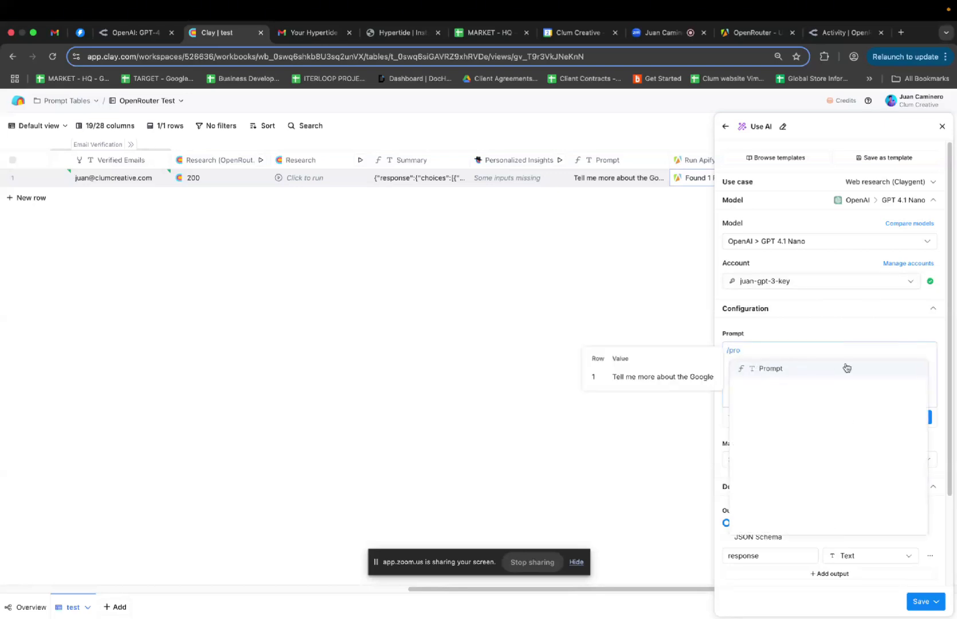
click(864, 372)
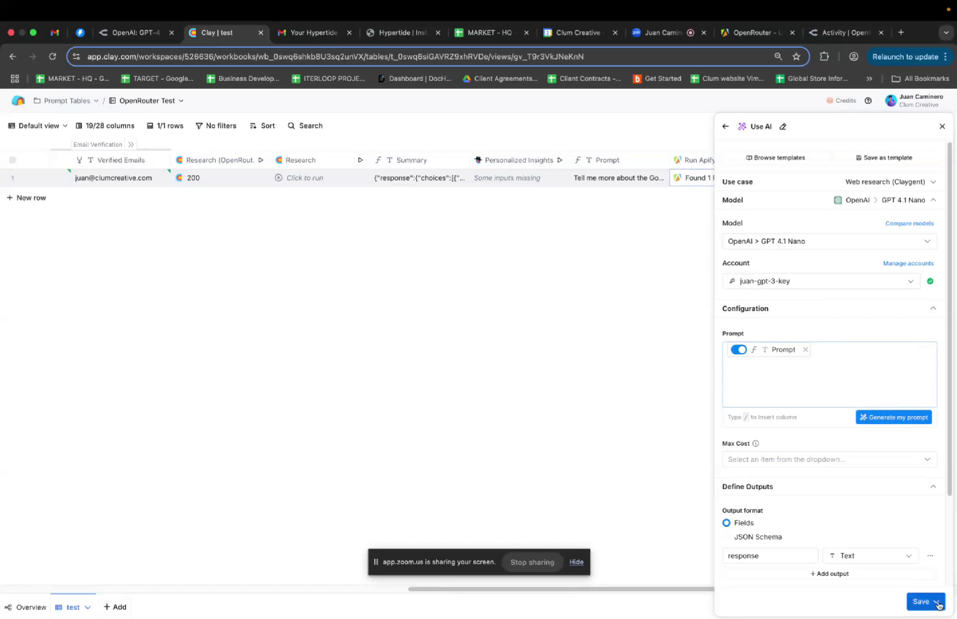
click(938, 604)
click(917, 558)
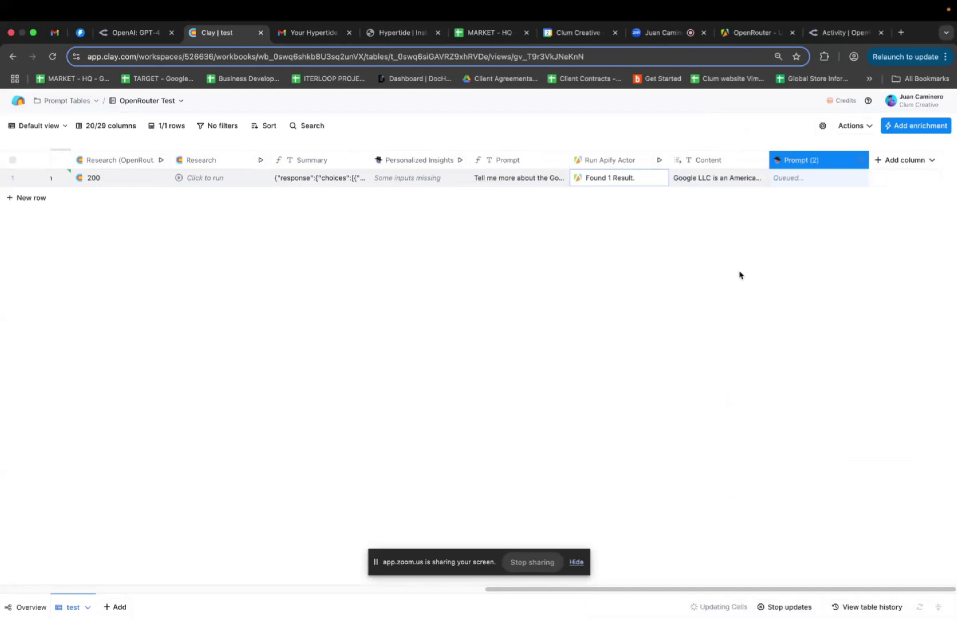
Expand row 1's Content cell, read through its Google company description, and close it
click(726, 179)
scroll(724, 199, down, 3)
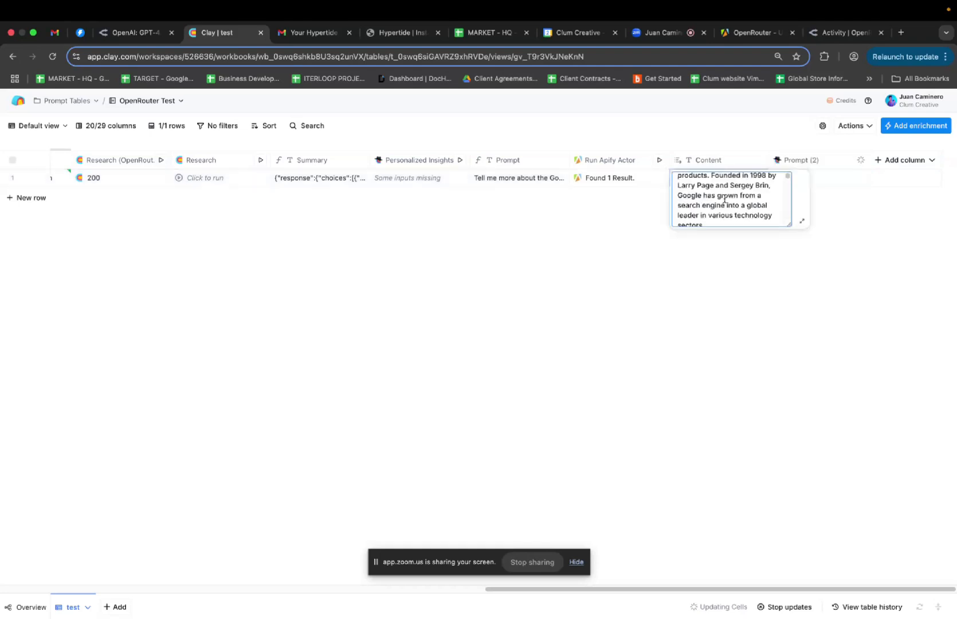
scroll(724, 200, down, 3)
scroll(724, 199, down, 6)
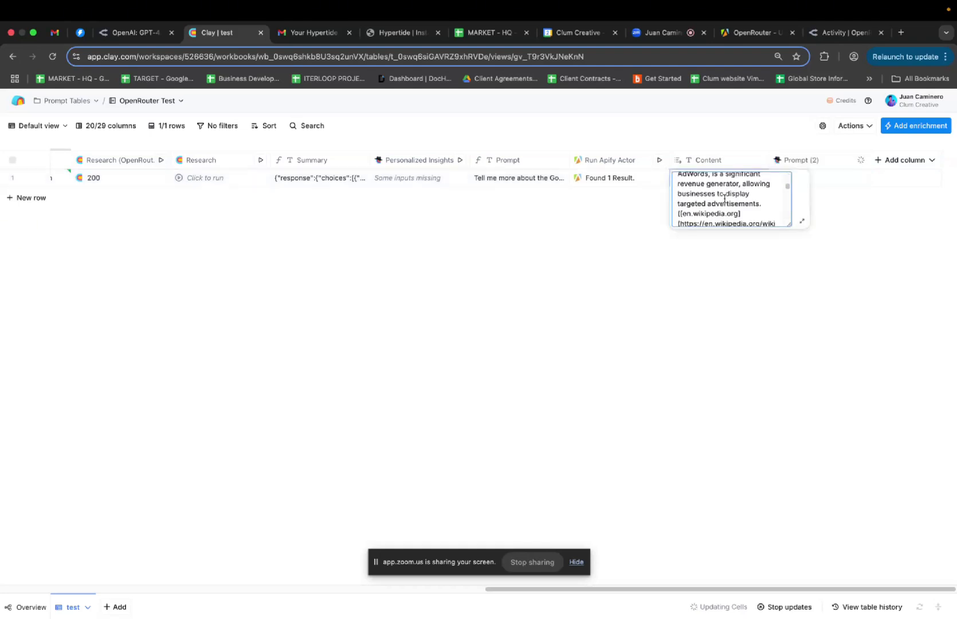
click(654, 315)
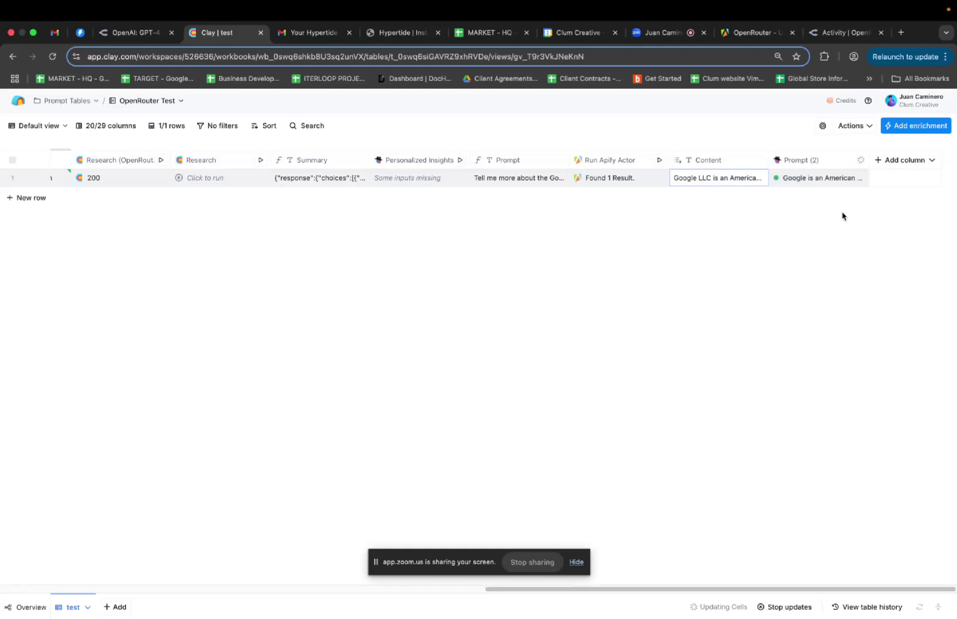
click(807, 181)
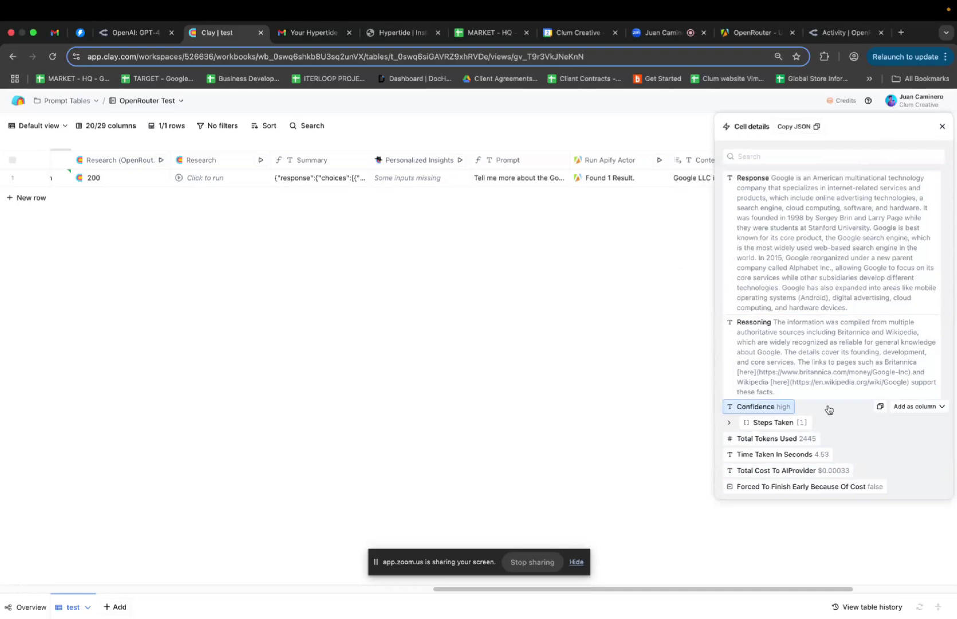
click(801, 422)
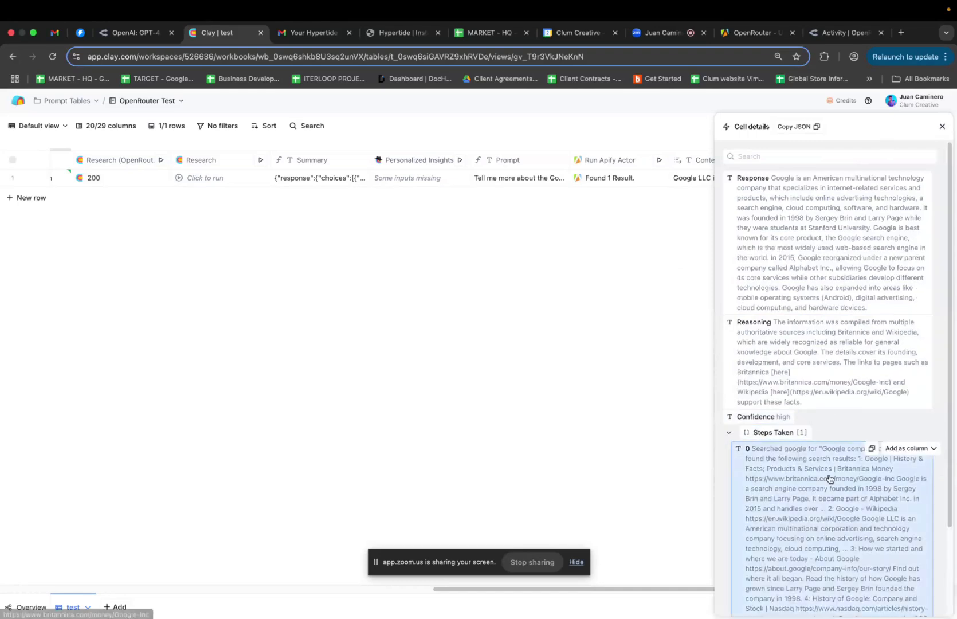
scroll(829, 478, down, 1)
scroll(829, 478, down, 1)
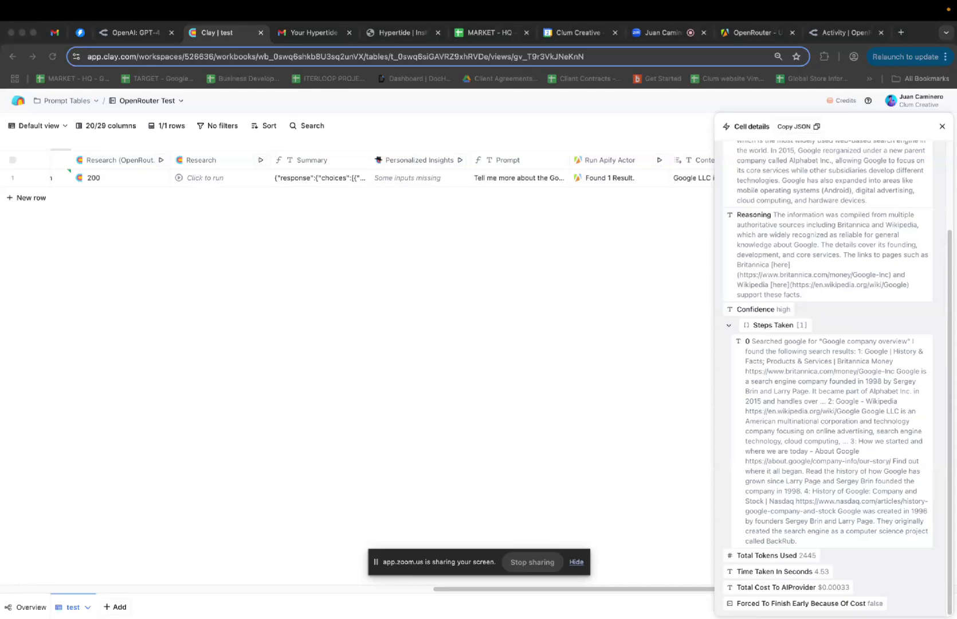
scroll(828, 344, up, 3)
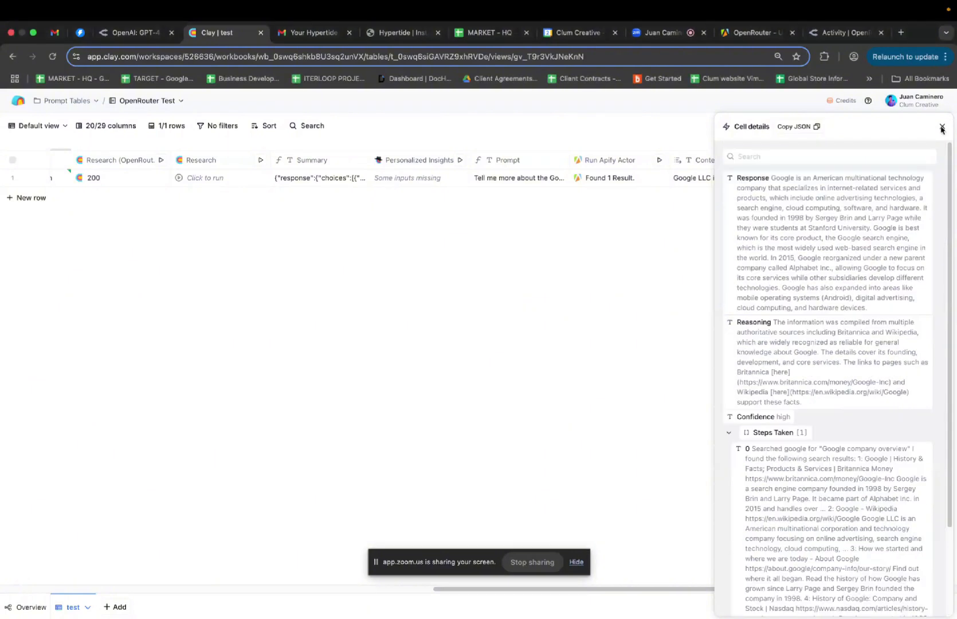
click(942, 126)
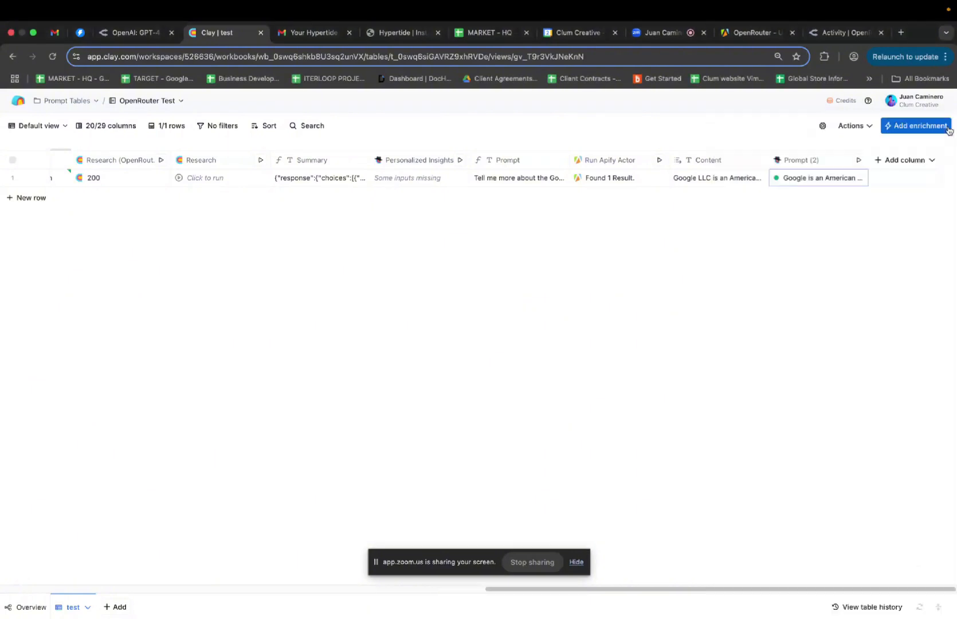
Confirm the Prompt (2) column runs OpenAI GPT 4.1 Nano on the workspace's own OpenAI key
click(812, 159)
click(808, 200)
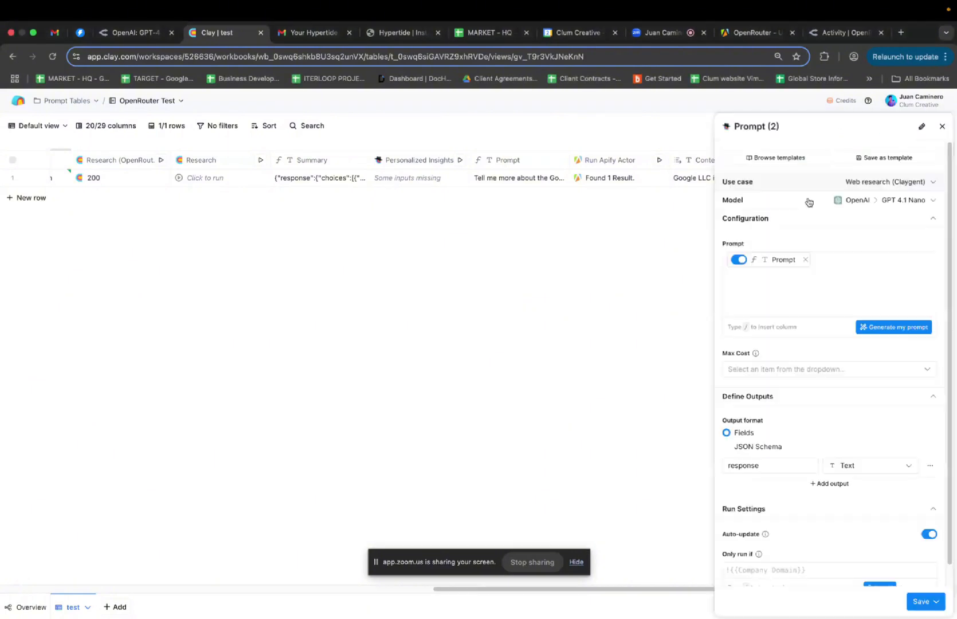
click(916, 201)
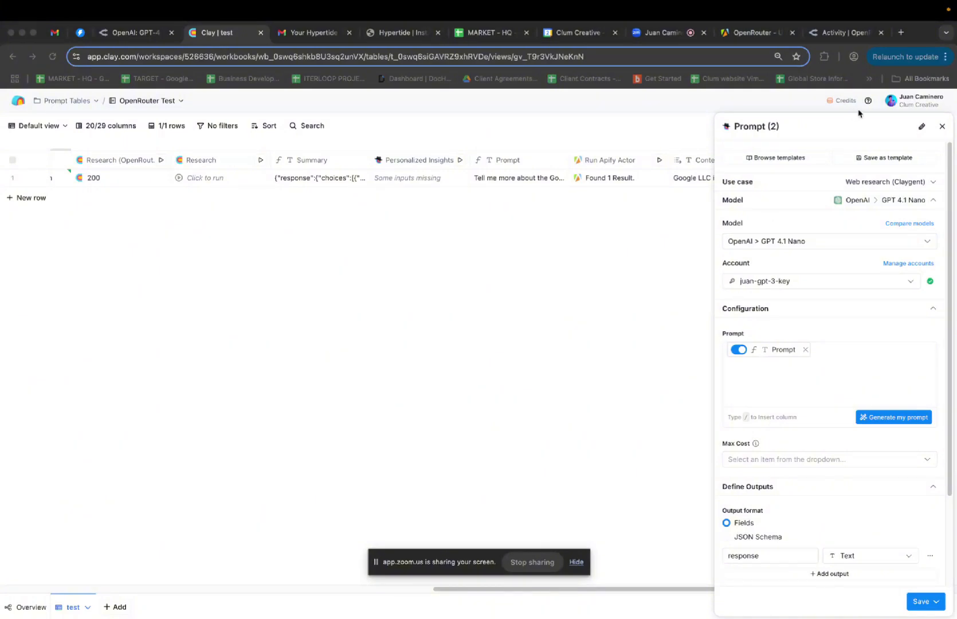
click(941, 127)
click(421, 160)
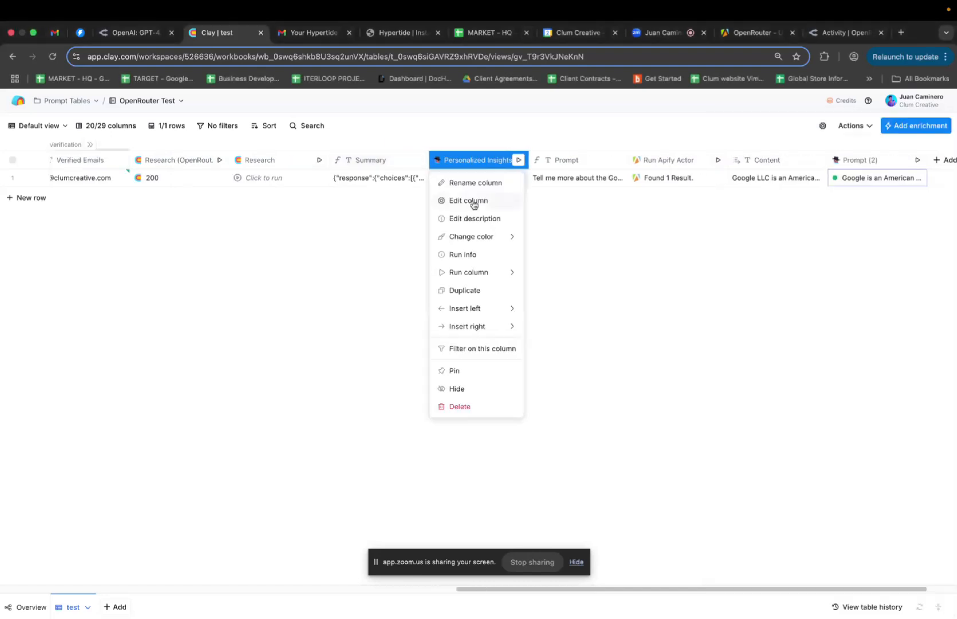
Open the Personalized Insights column's configuration to see its web-research prompt and GPT 4.1 Nano model
click(473, 202)
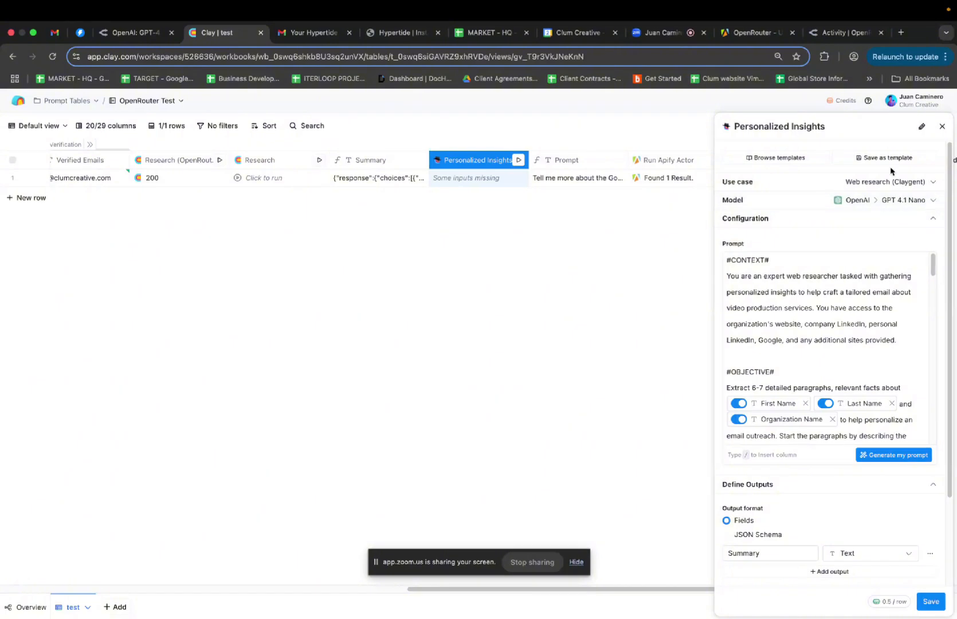
Open Prompt Tables > General Prompt Master's 5/27 Group 1 table and scroll right to Personalized Insights
click(20, 103)
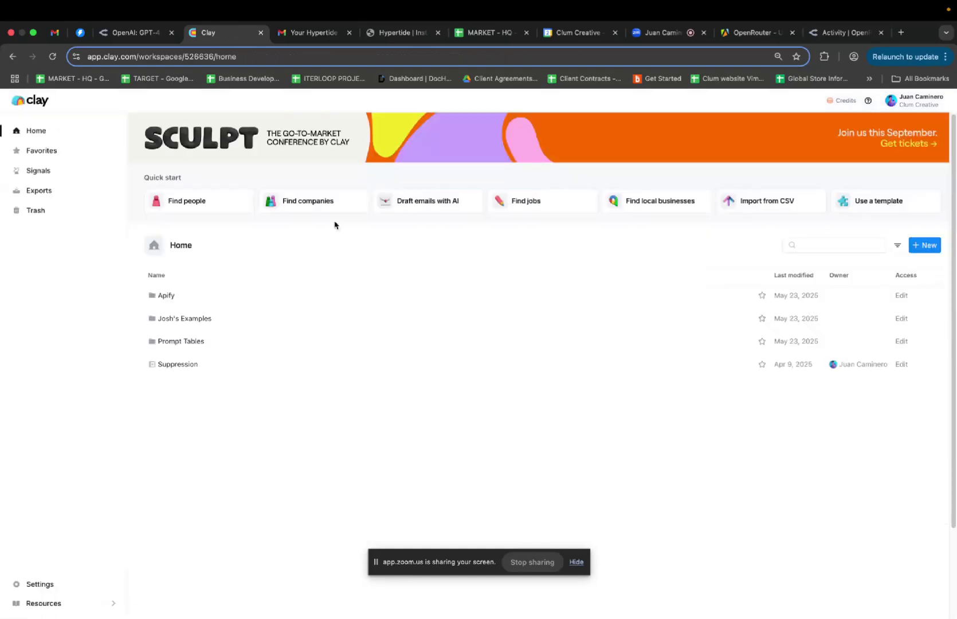
click(207, 343)
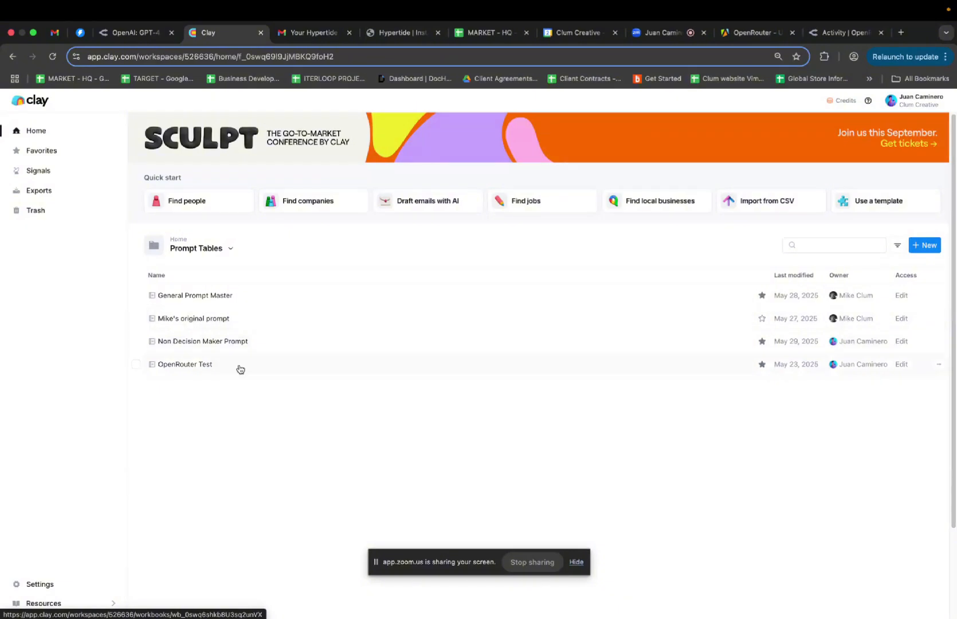
click(249, 301)
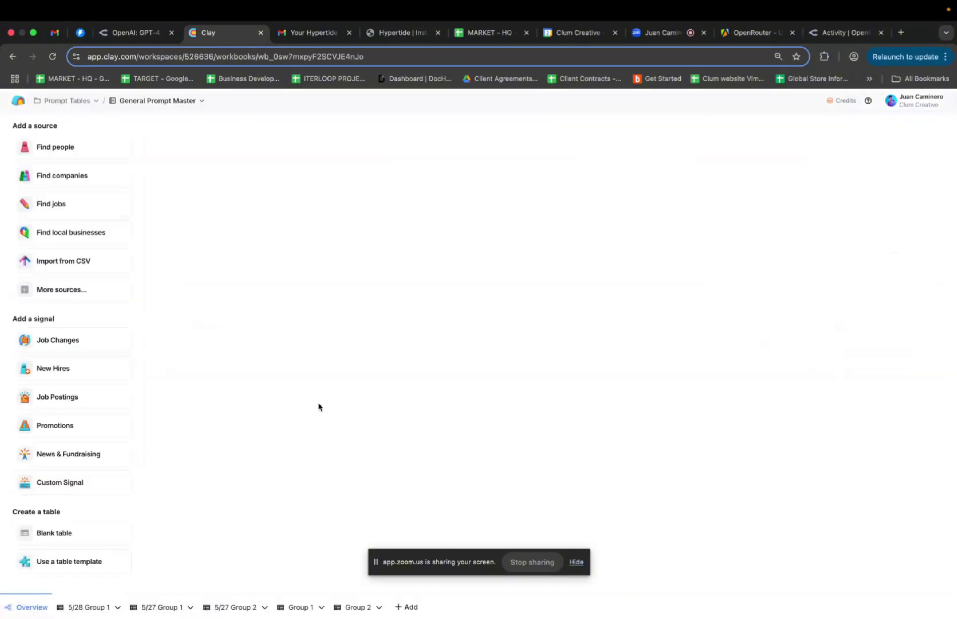
click(156, 607)
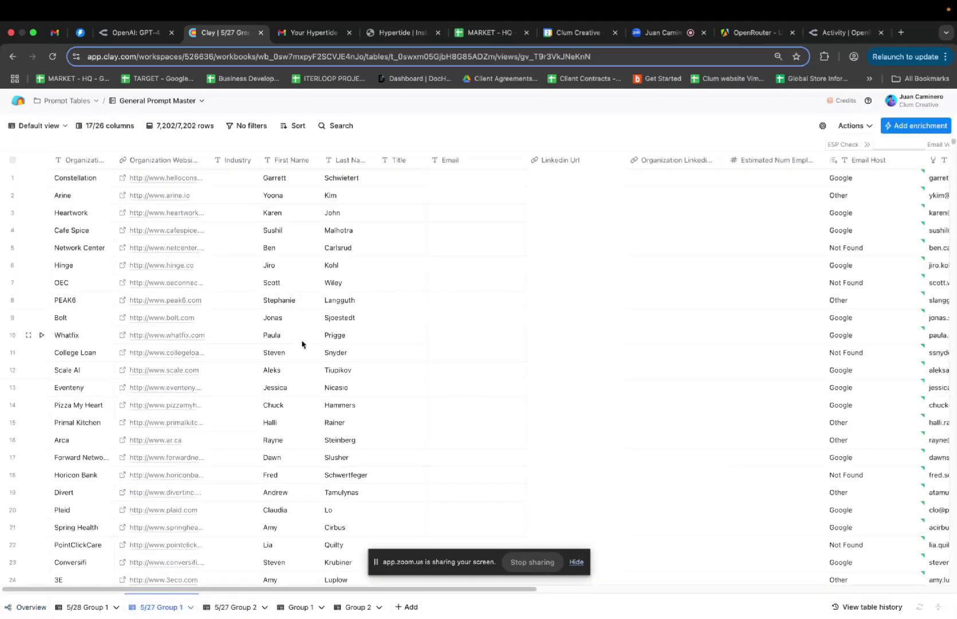
scroll(463, 299, right, 3)
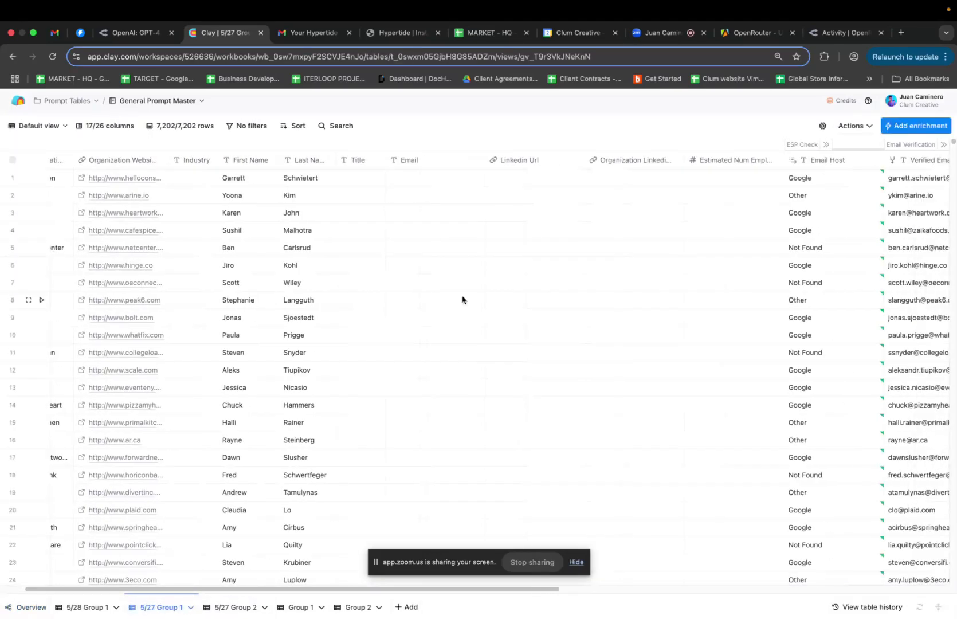
scroll(462, 299, right, 2)
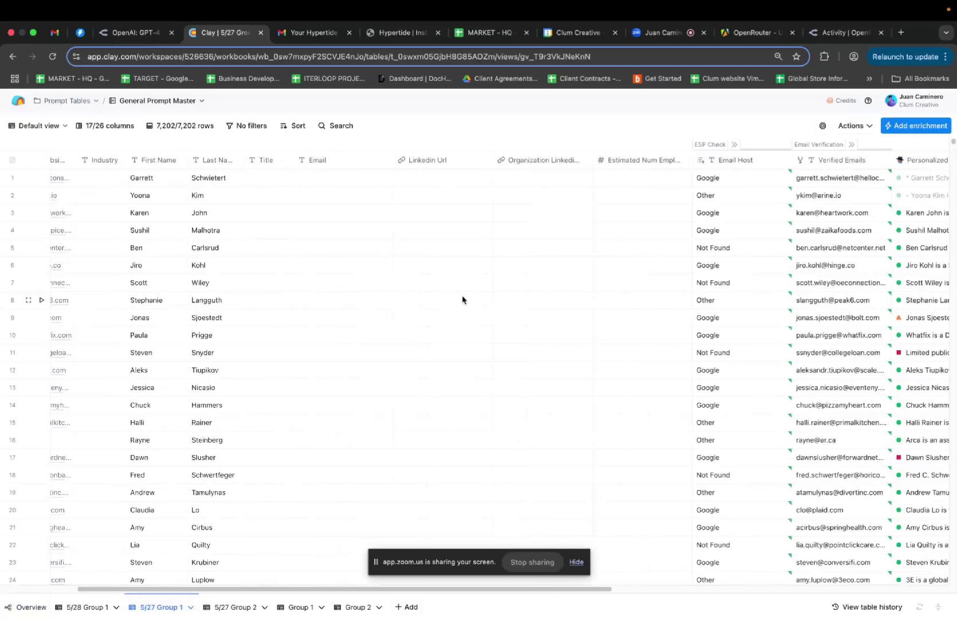
scroll(462, 299, right, 20)
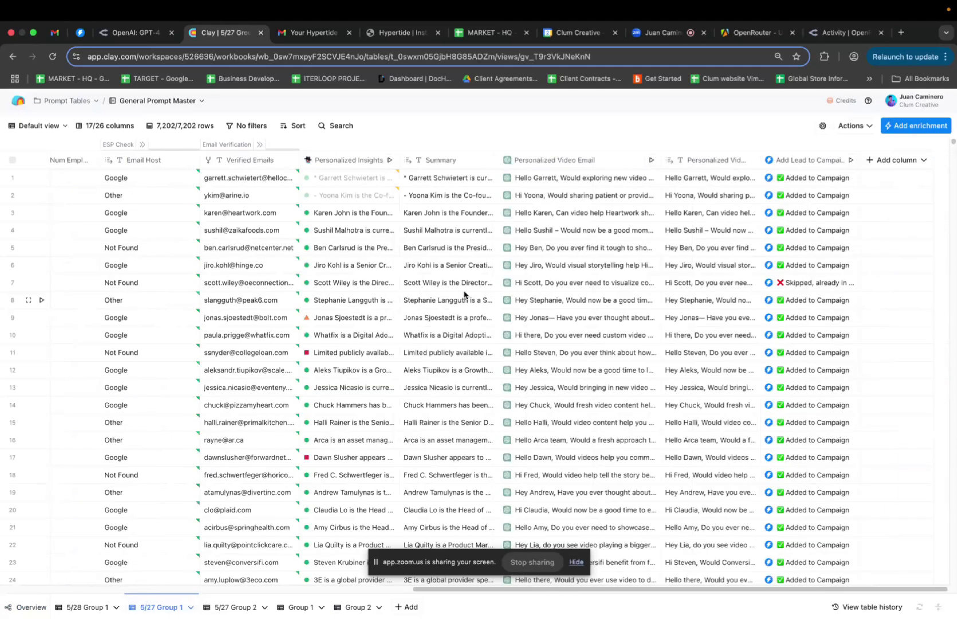
Check that Personalized Insights runs OpenAI GPT 4.1 Nano on the Clay-managed OpenAI account
click(365, 166)
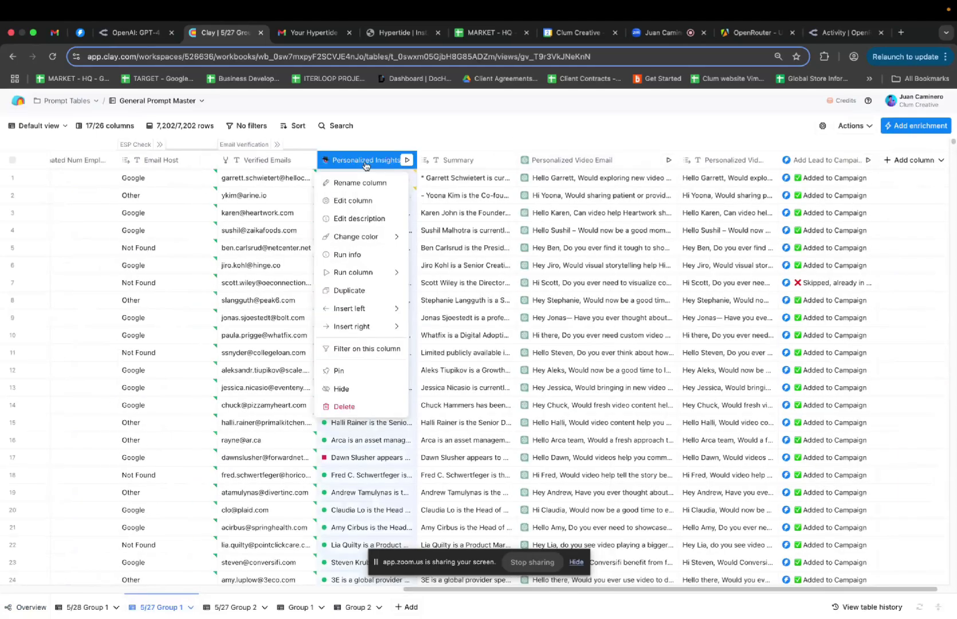
click(353, 200)
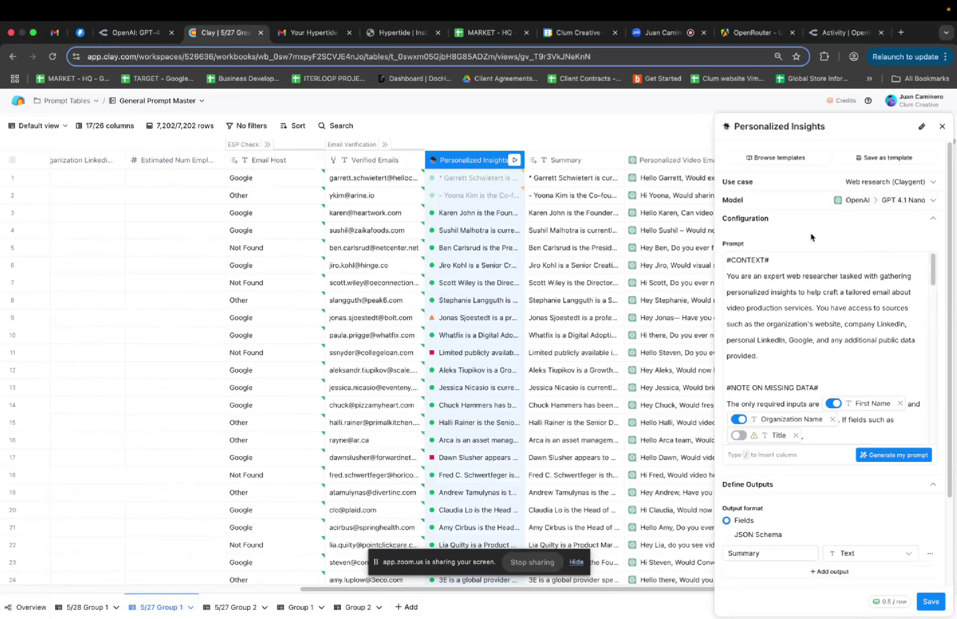
click(904, 205)
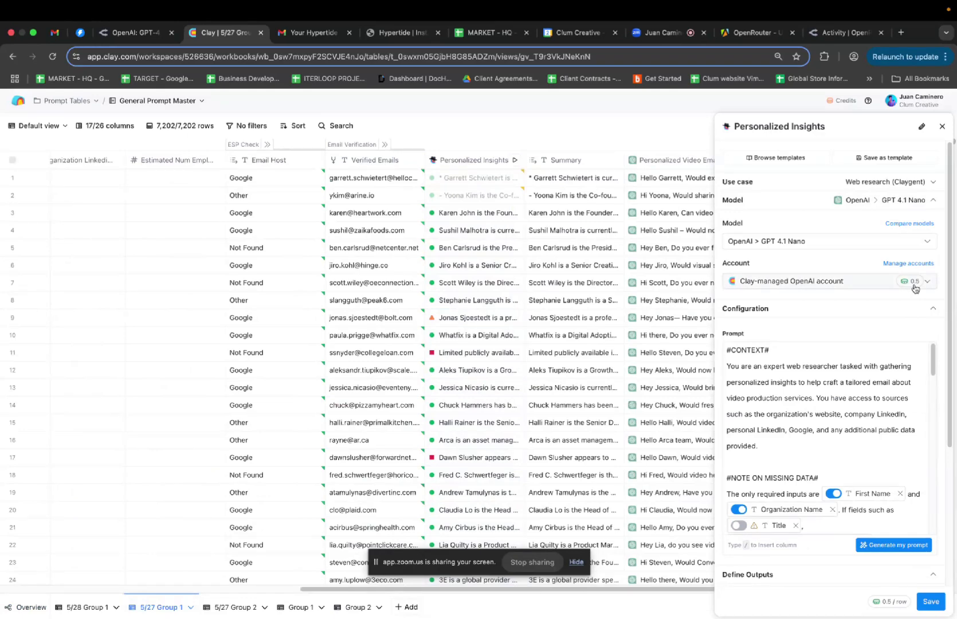
click(919, 103)
In Settings > Connections > OpenAI, test the workspace's default OpenAI key connection
click(880, 179)
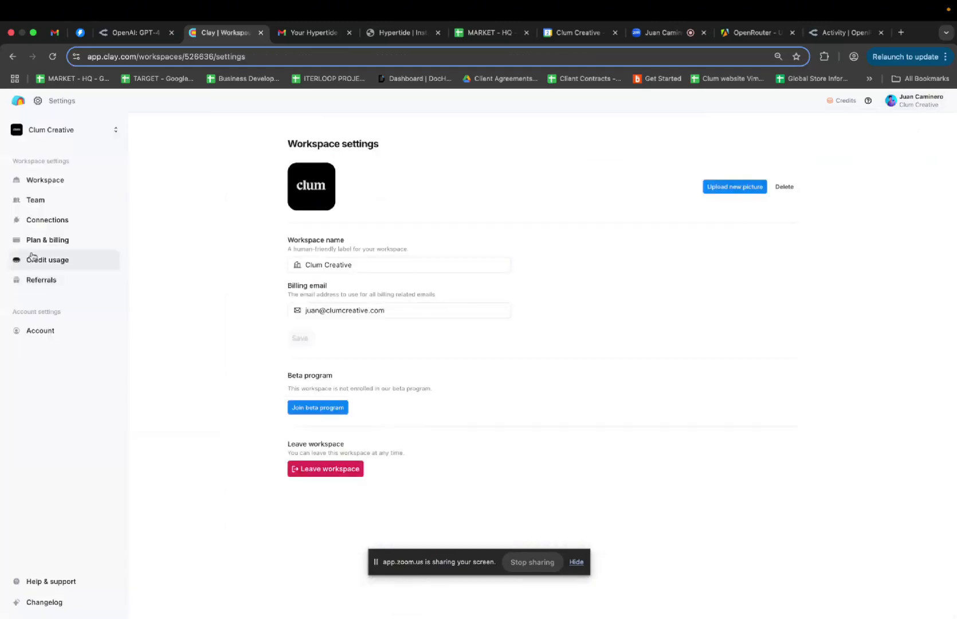
click(47, 220)
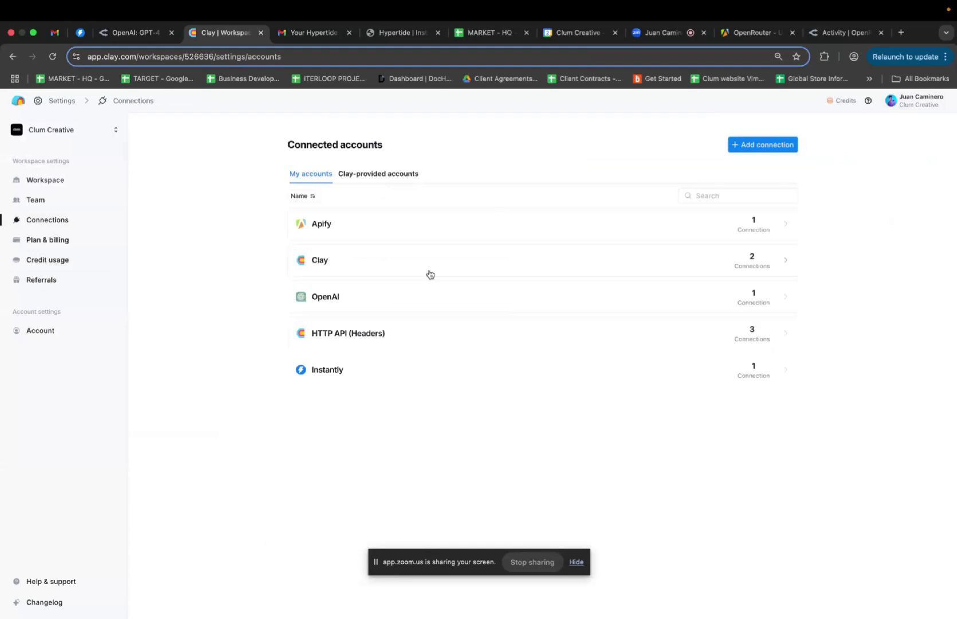
click(627, 296)
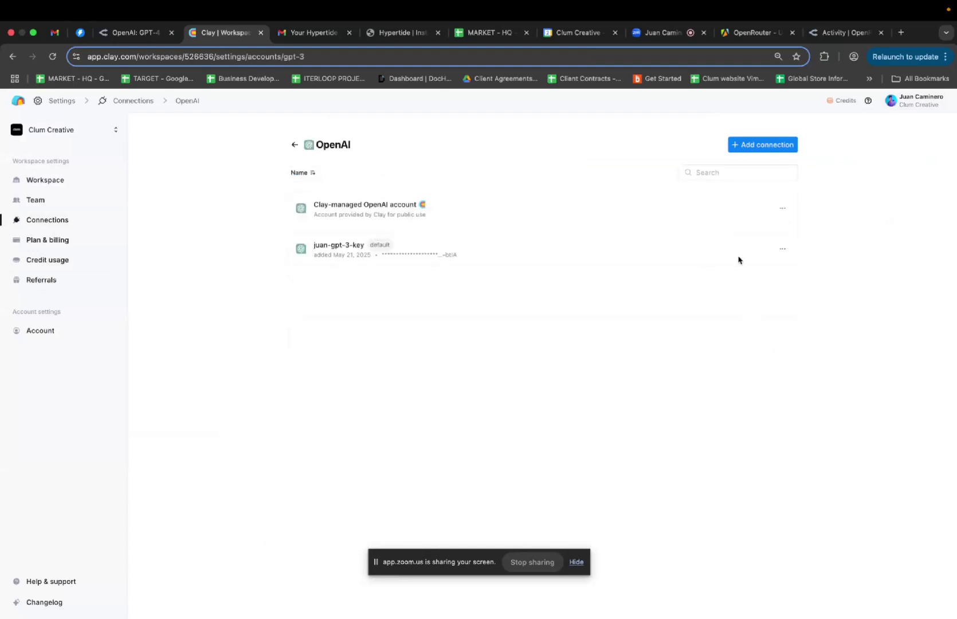
click(782, 248)
click(814, 290)
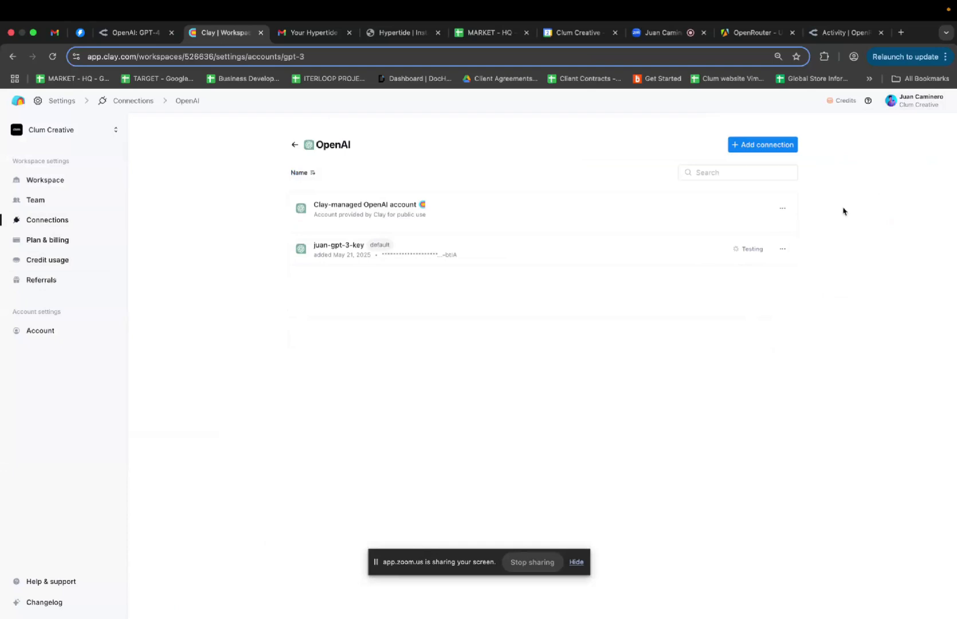
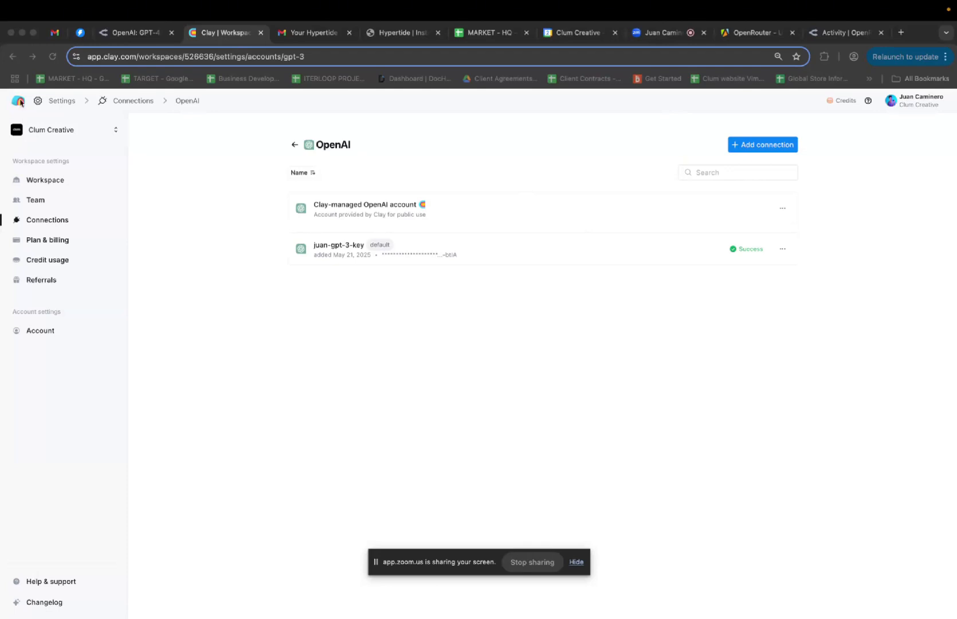
Open the OpenRouter Test table from Prompt Tables and scroll right to its Research and Summary columns
click(19, 101)
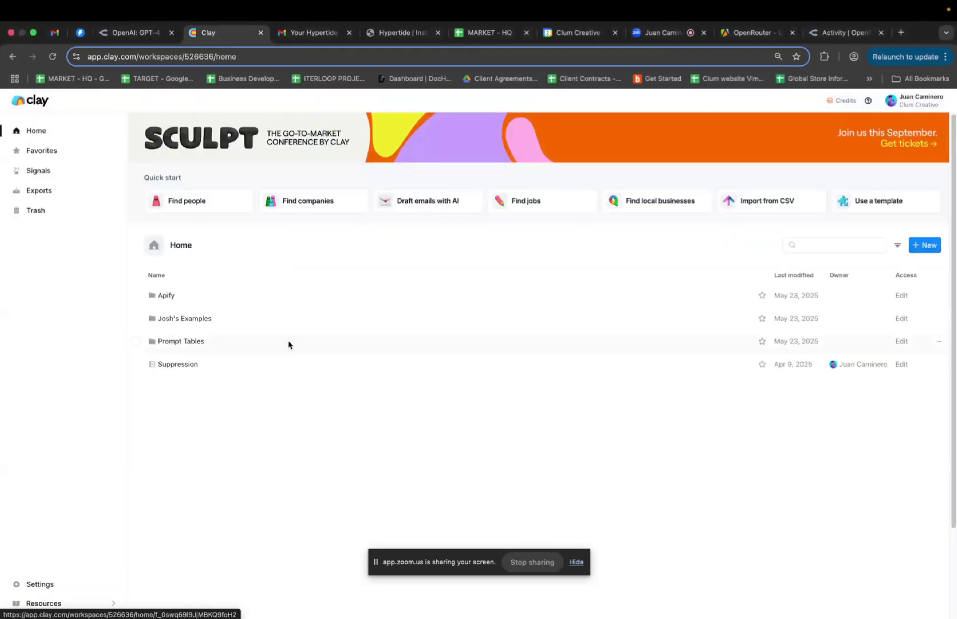
click(288, 344)
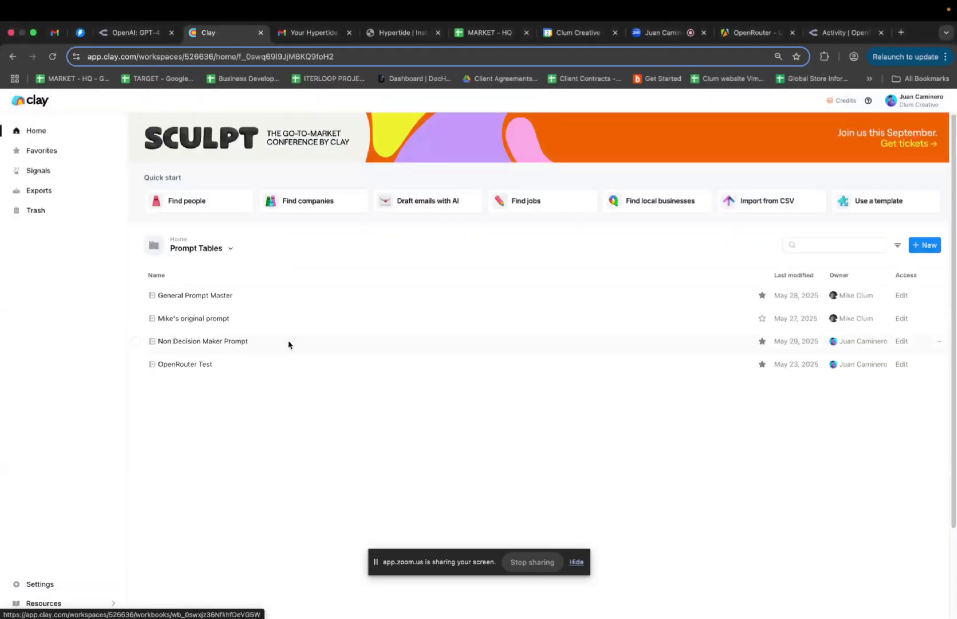
click(235, 370)
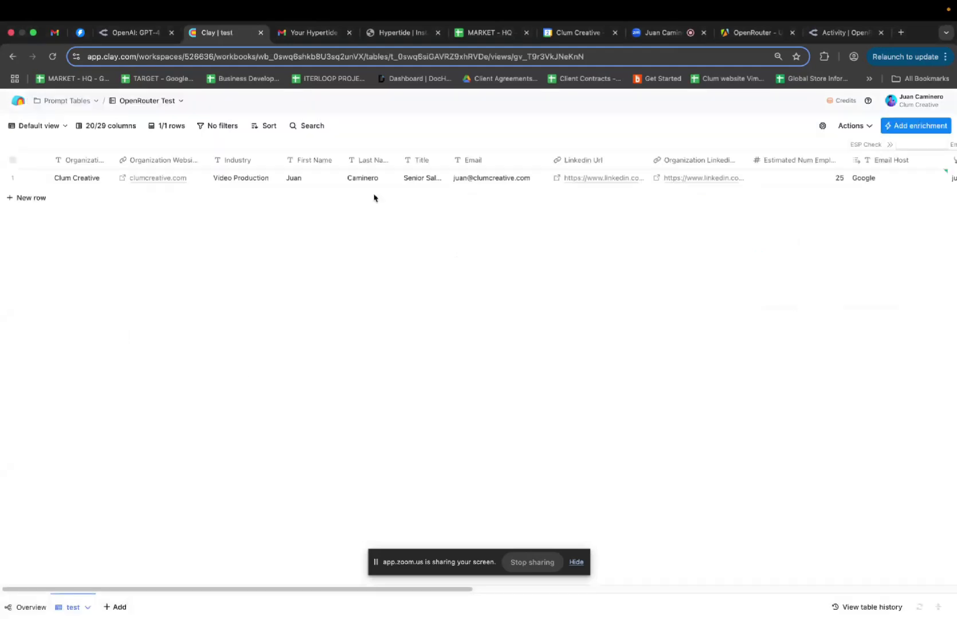
click(18, 101)
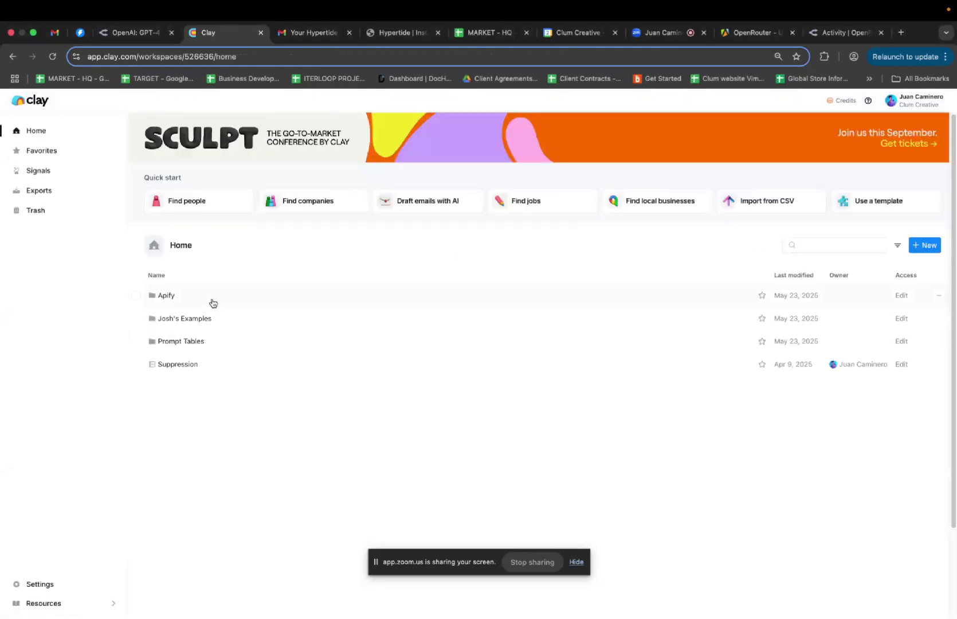
click(221, 342)
click(194, 295)
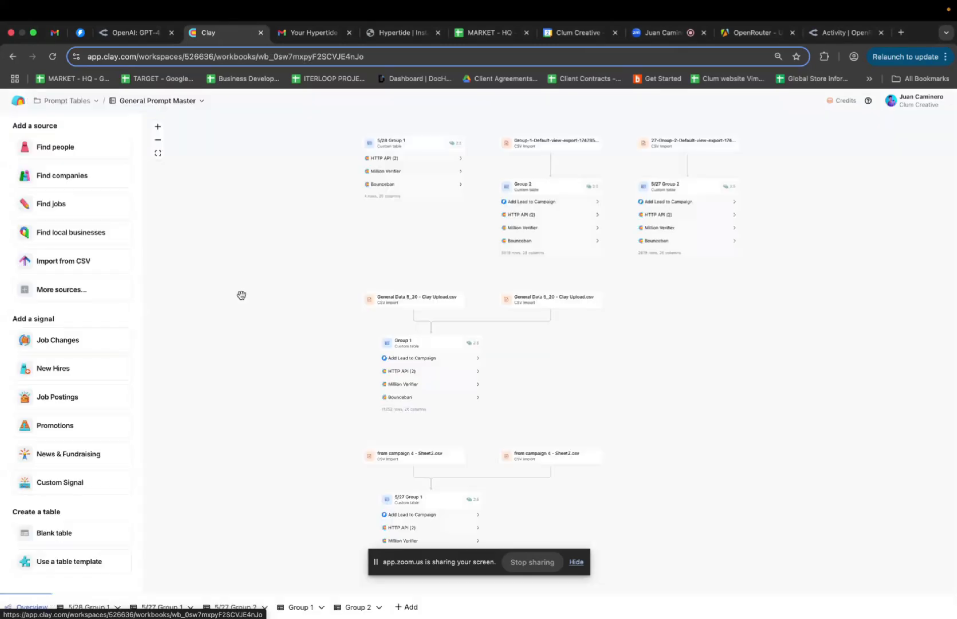
click(11, 56)
click(199, 364)
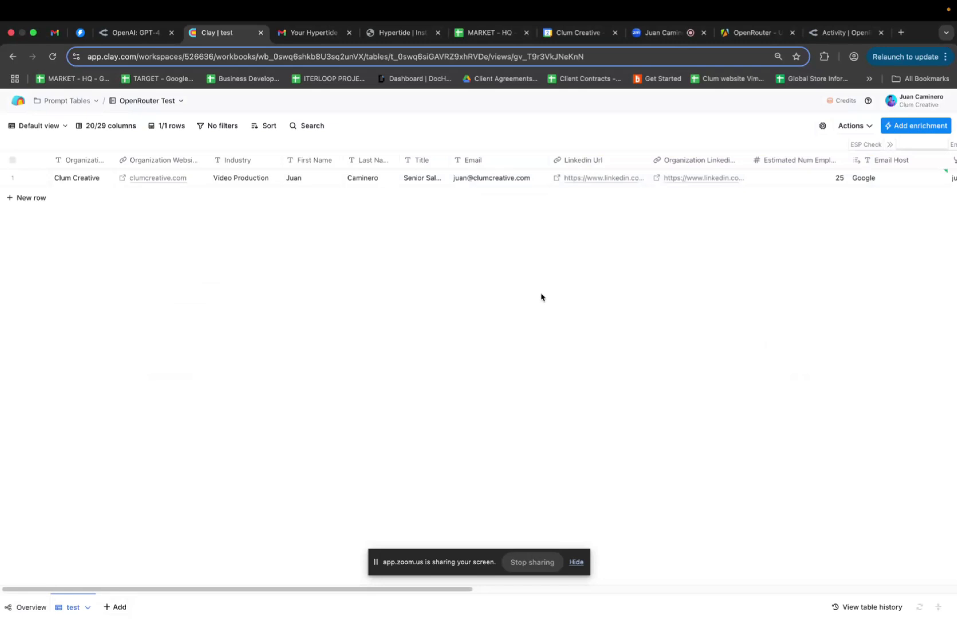
scroll(698, 301, right, 10)
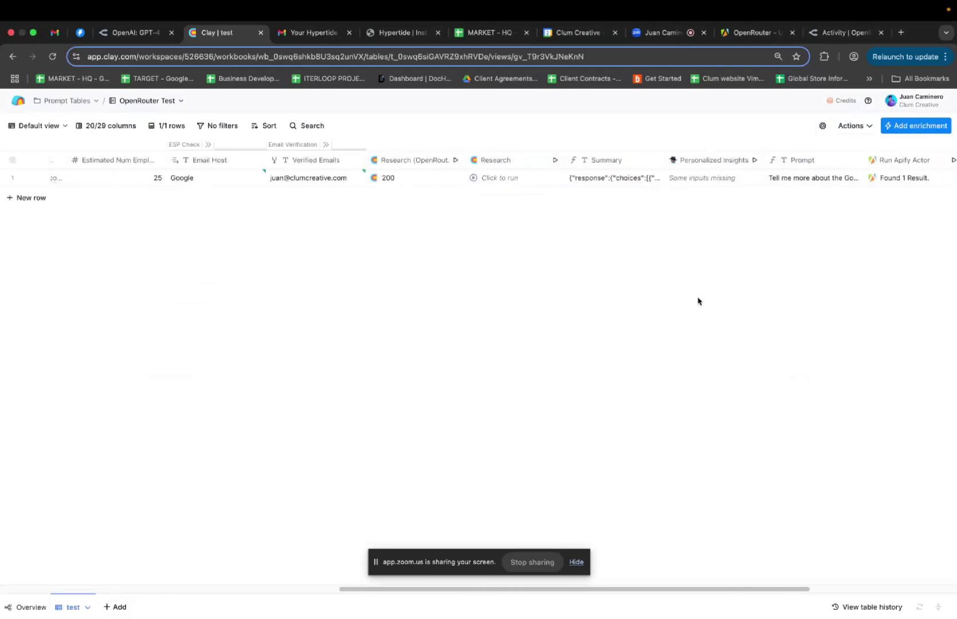
scroll(696, 301, right, 5)
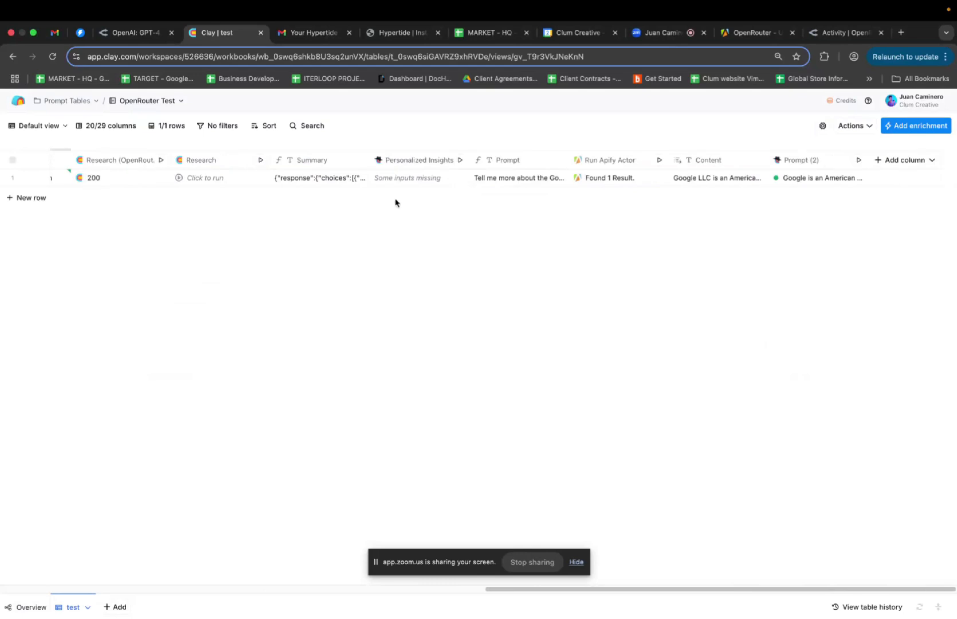
Review the Research column's OpenRouter POST request settings and expand its Custom rate limit fields
click(213, 164)
scroll(212, 163, left, 5)
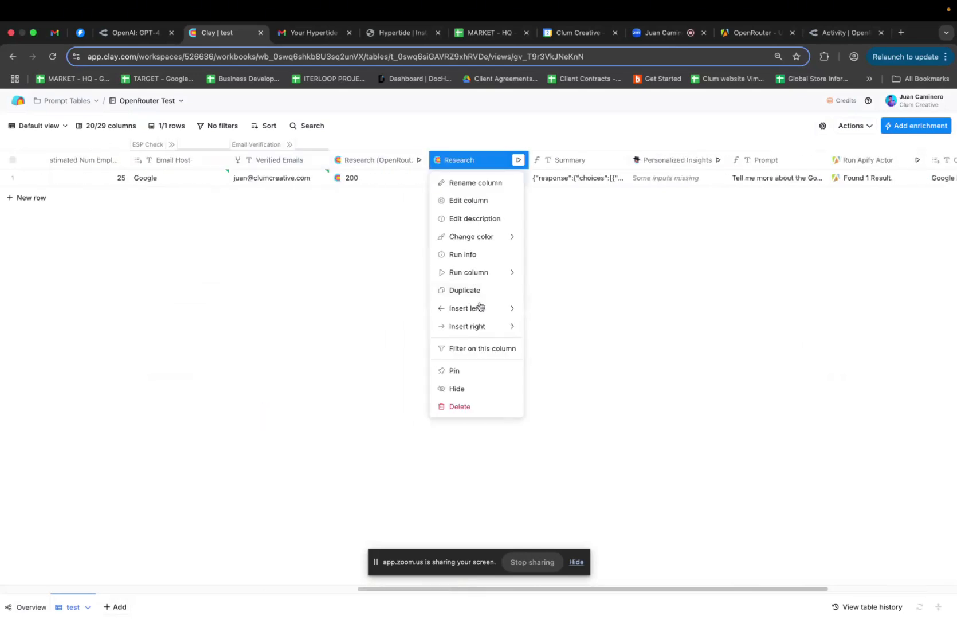
click(468, 201)
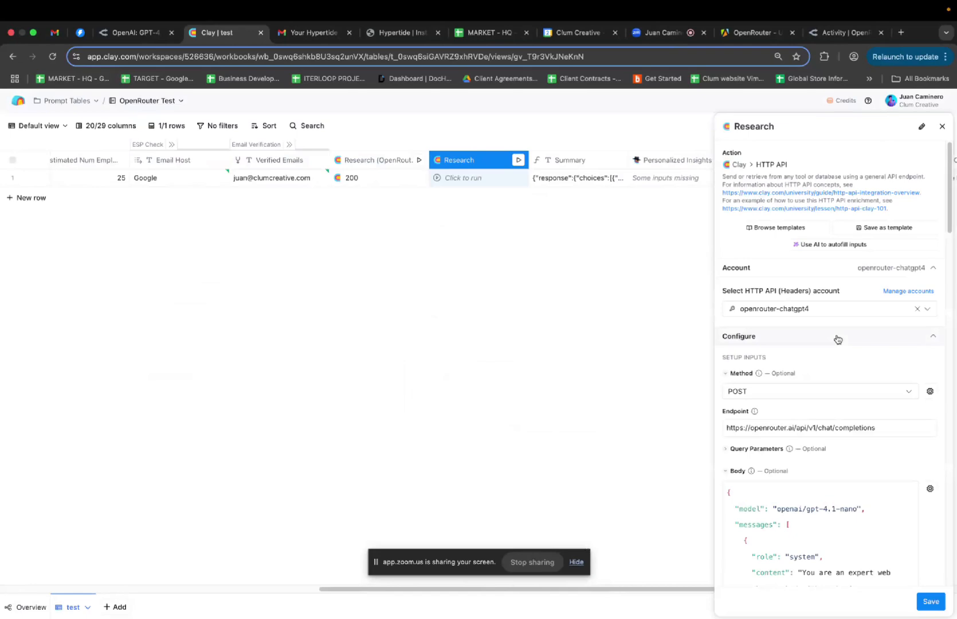
scroll(840, 369, down, 7)
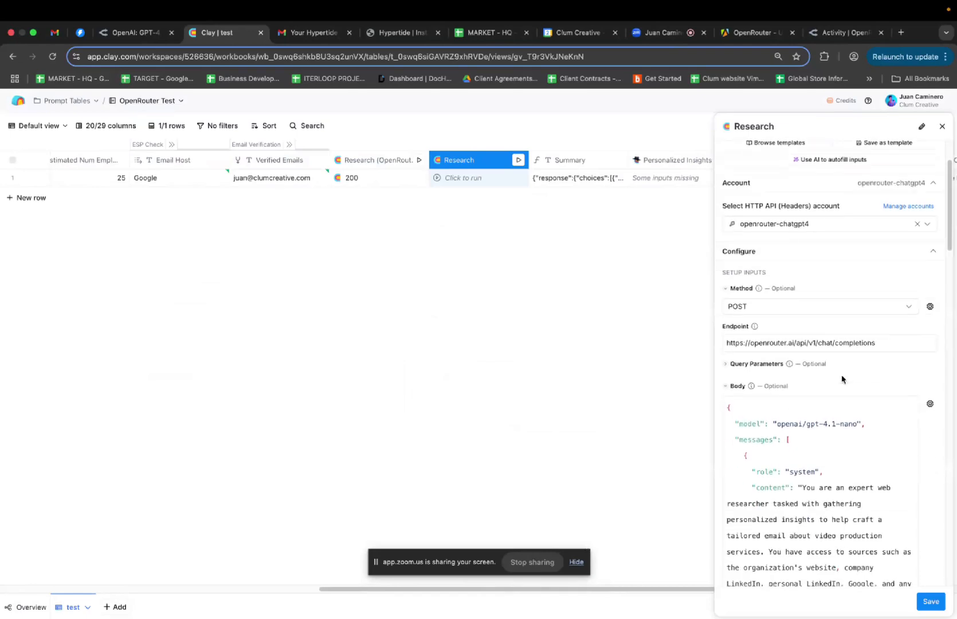
scroll(841, 379, down, 15)
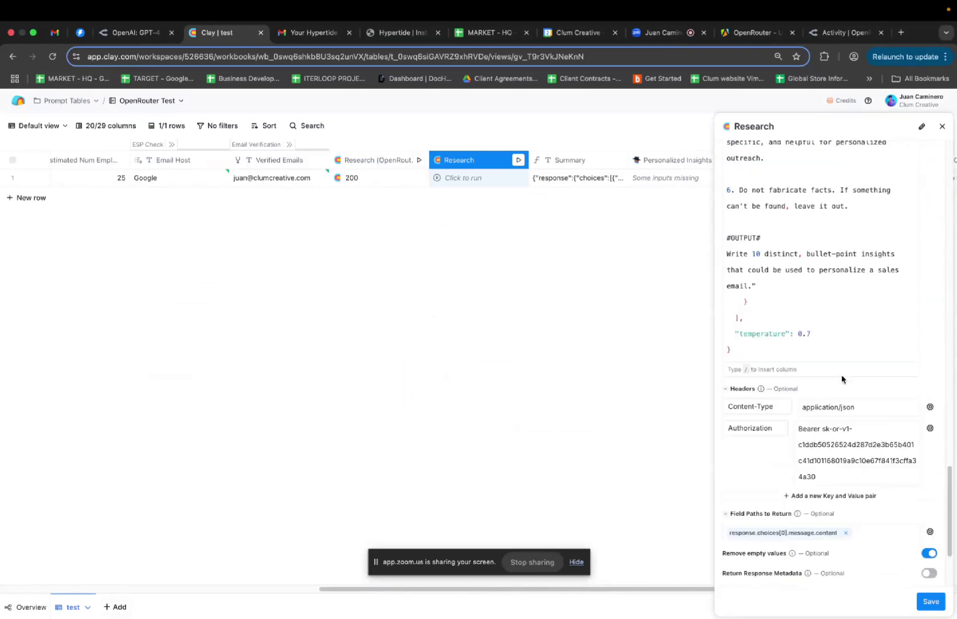
scroll(842, 379, up, 1)
scroll(841, 378, down, 3)
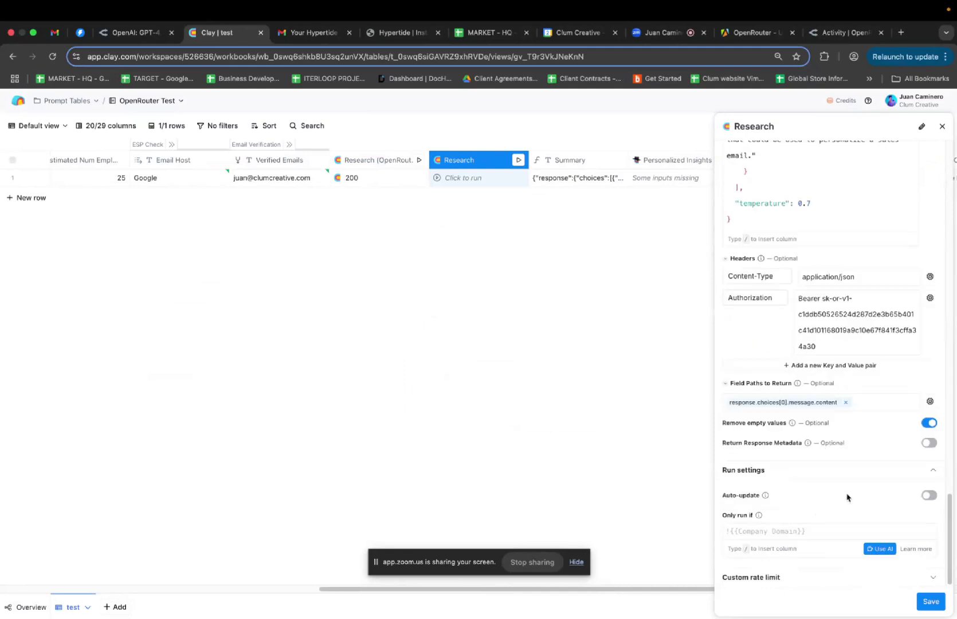
click(833, 576)
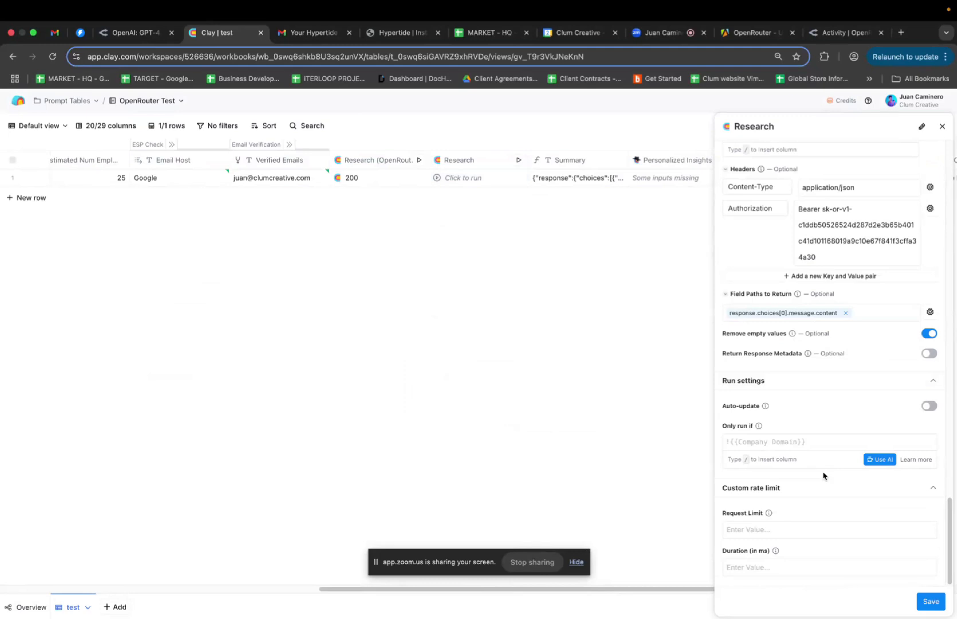
Show OpenRouter's Activity page from the top and open the account avatar menu
click(835, 36)
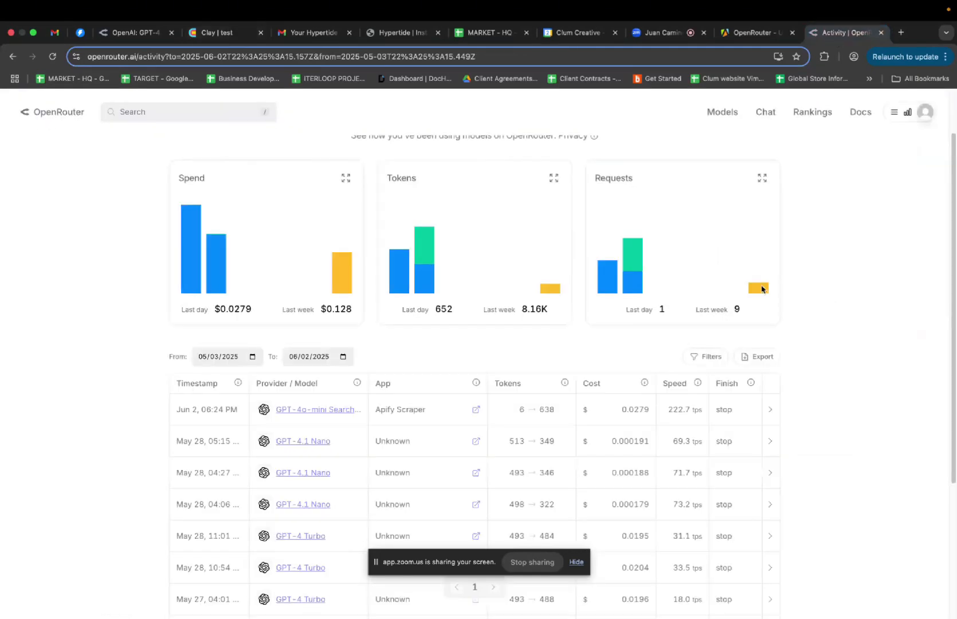
scroll(823, 261, up, 2)
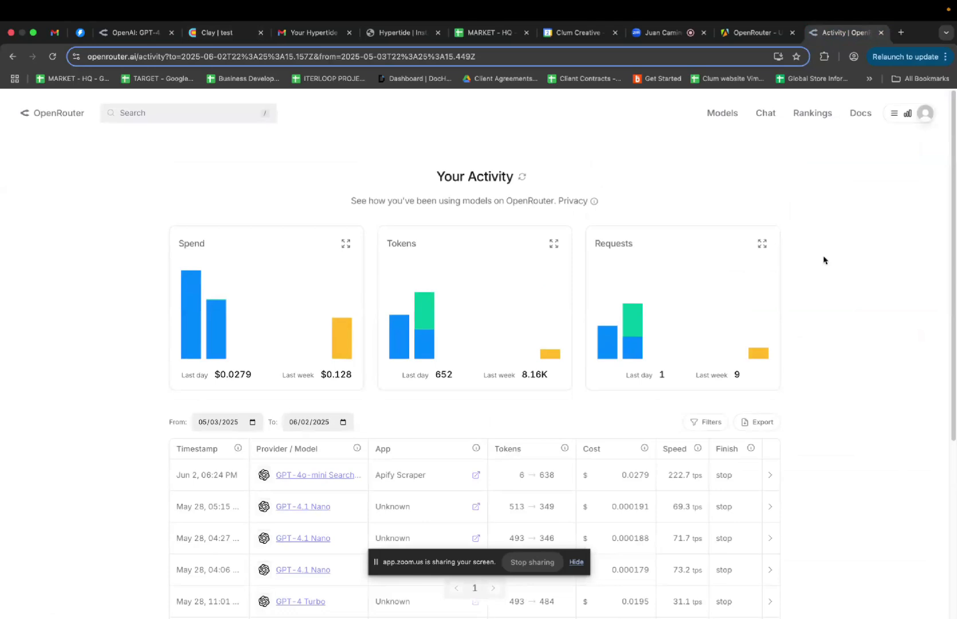
click(925, 118)
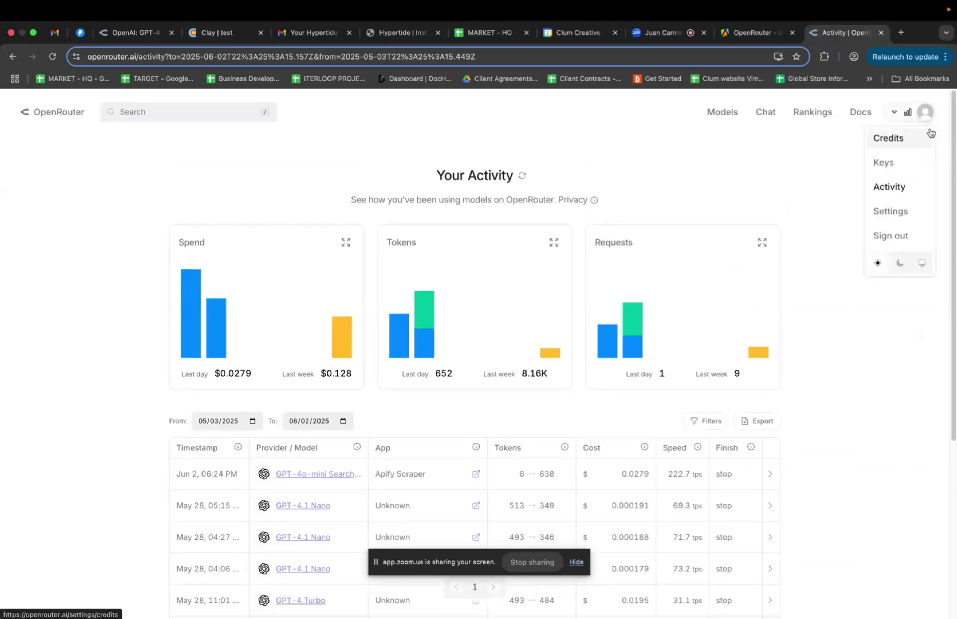
click(896, 217)
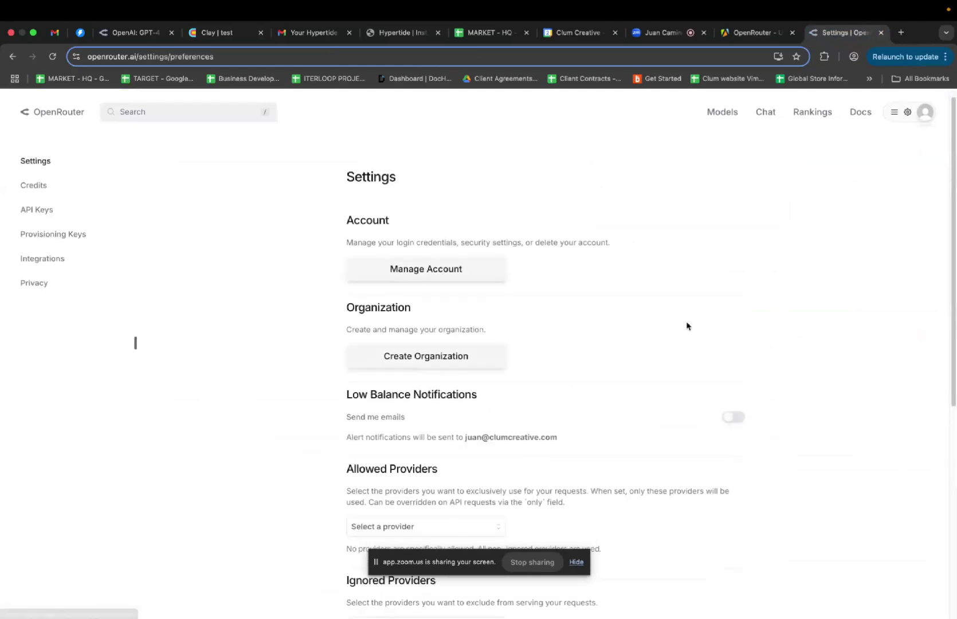
scroll(687, 326, down, 6)
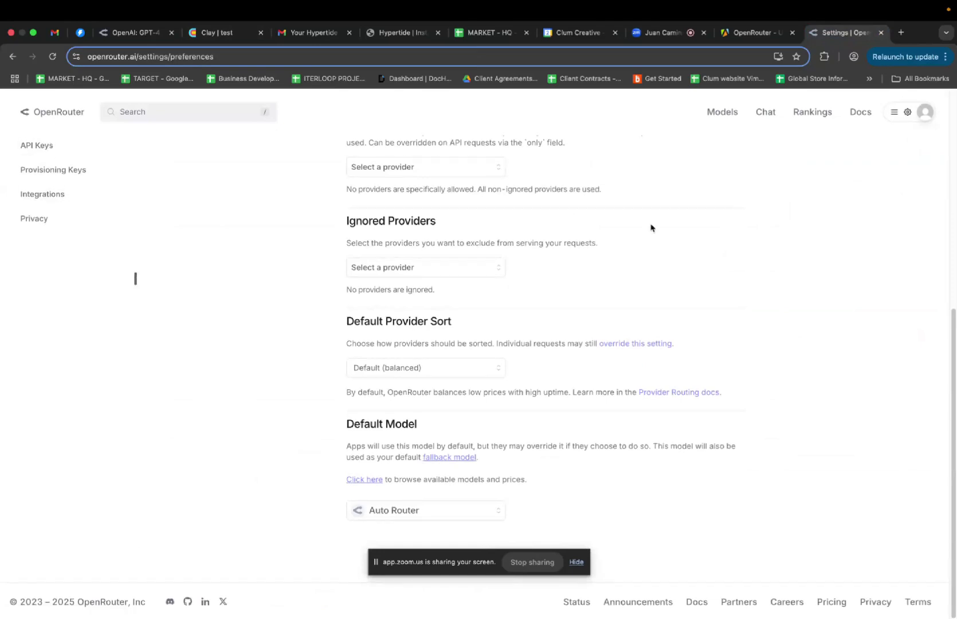
scroll(651, 228, up, 1)
scroll(652, 228, down, 1)
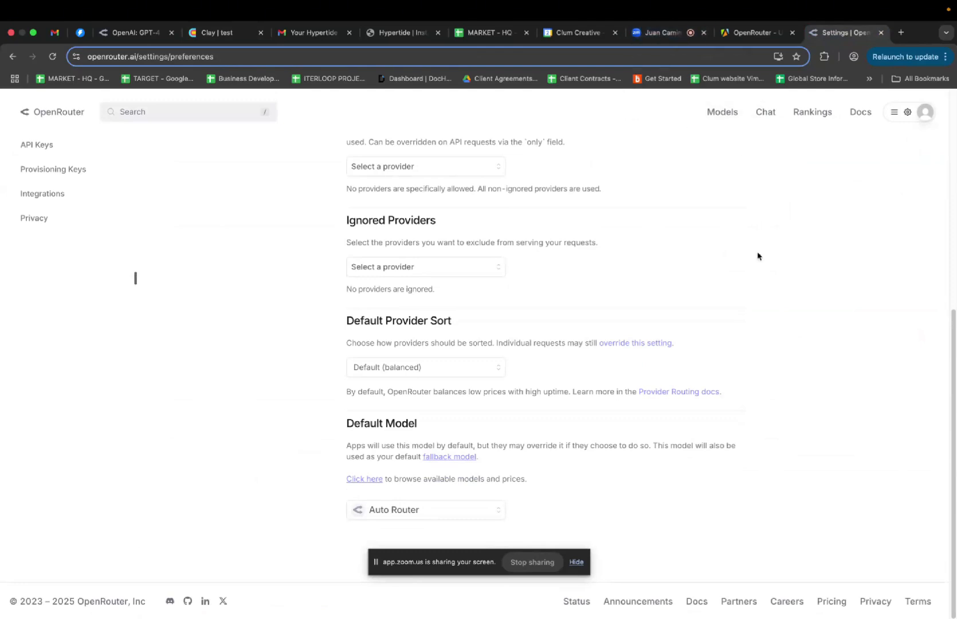
scroll(758, 255, up, 1)
scroll(758, 255, up, 1)
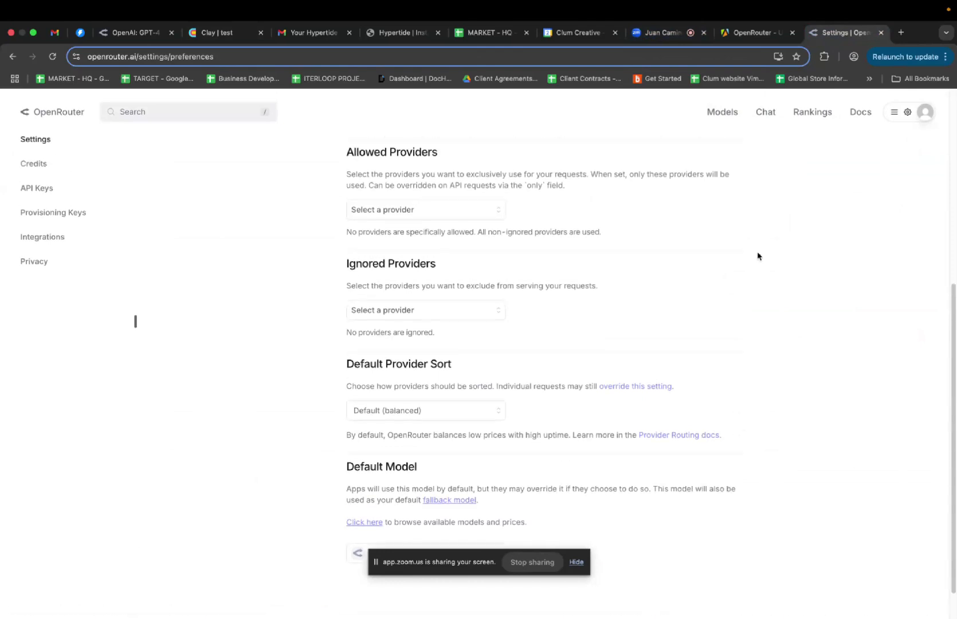
scroll(758, 256, up, 2)
scroll(757, 255, up, 4)
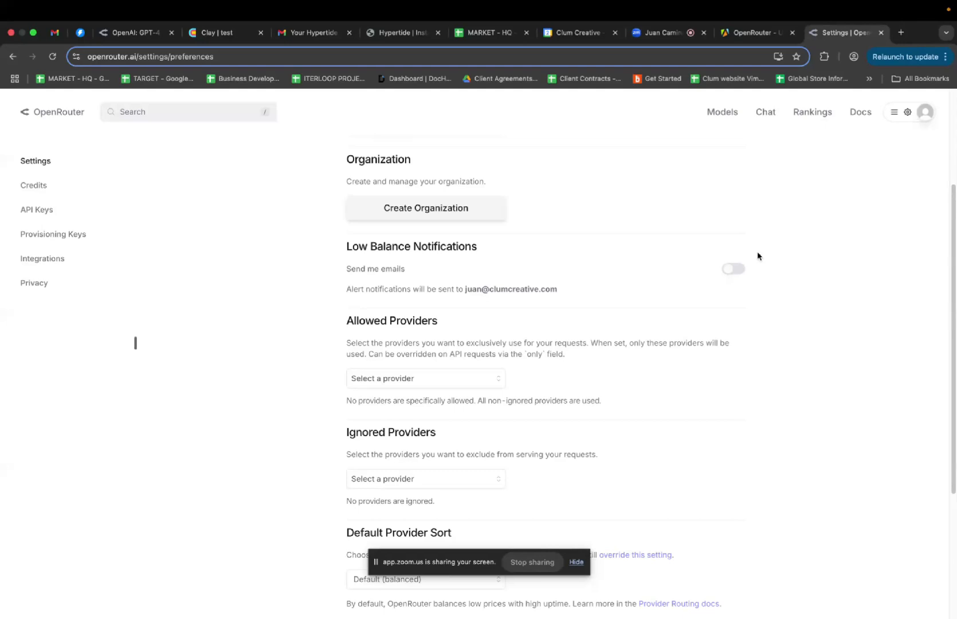
scroll(808, 343, down, 4)
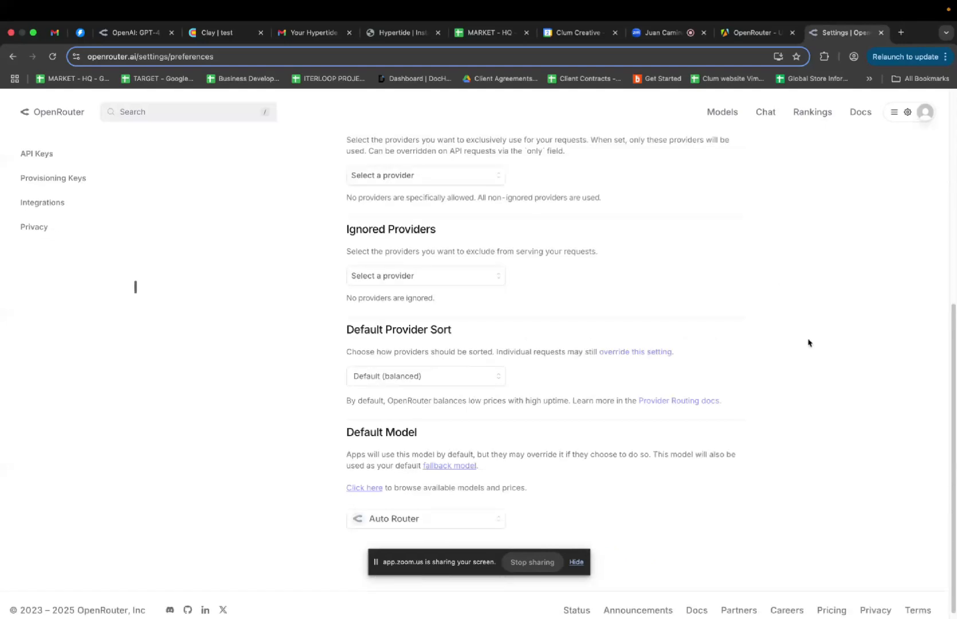
scroll(809, 343, down, 1)
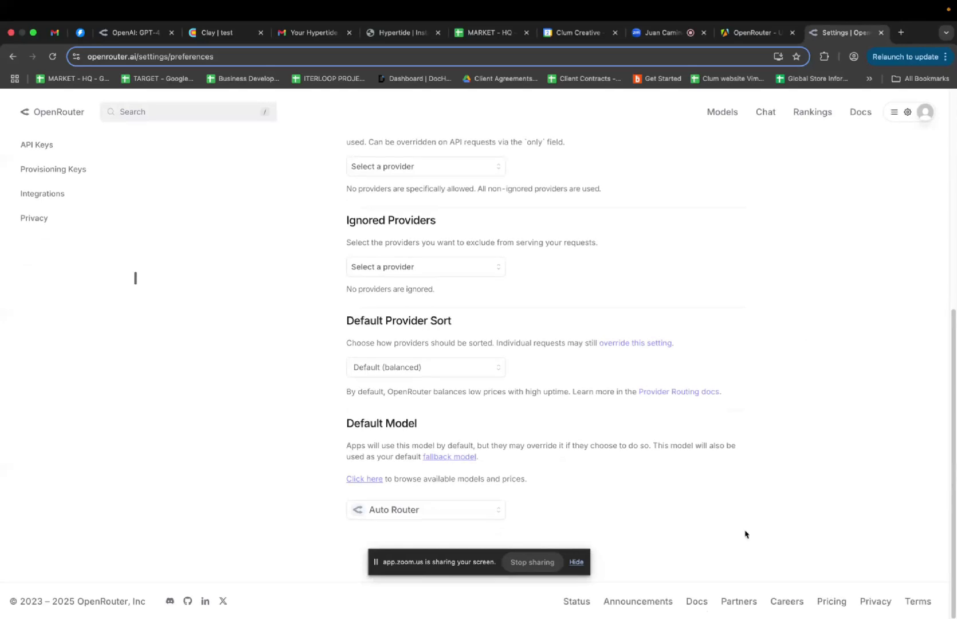
Open the Provider Routing docs in a new browser tab
right_click(684, 395)
click(704, 398)
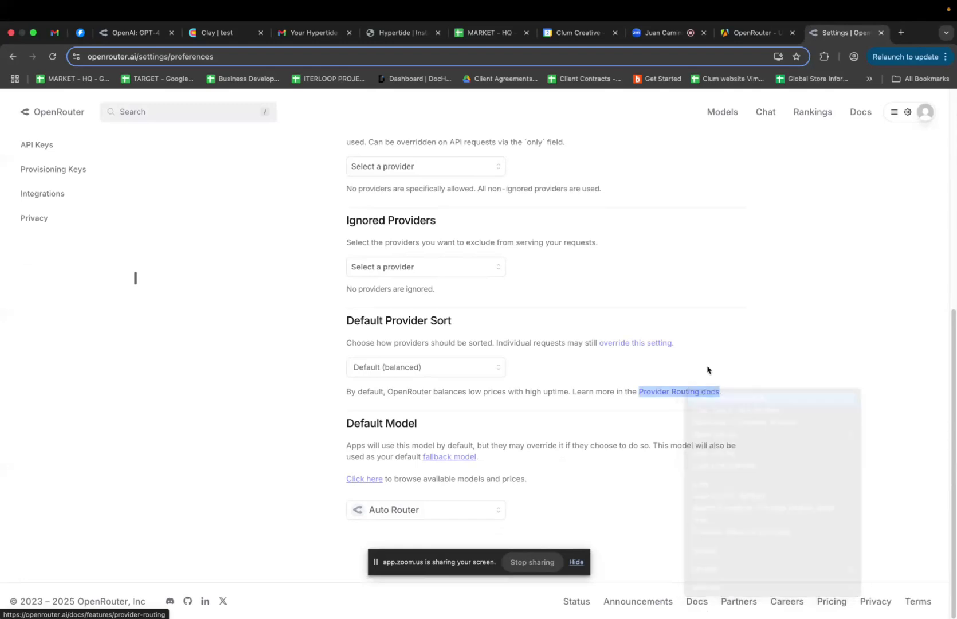
click(849, 33)
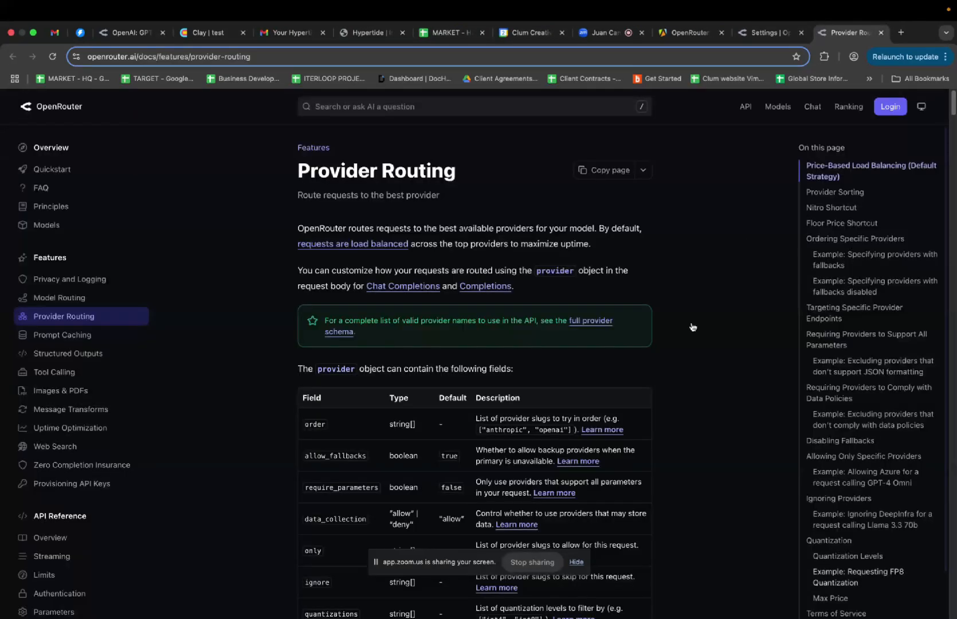
scroll(693, 327, down, 5)
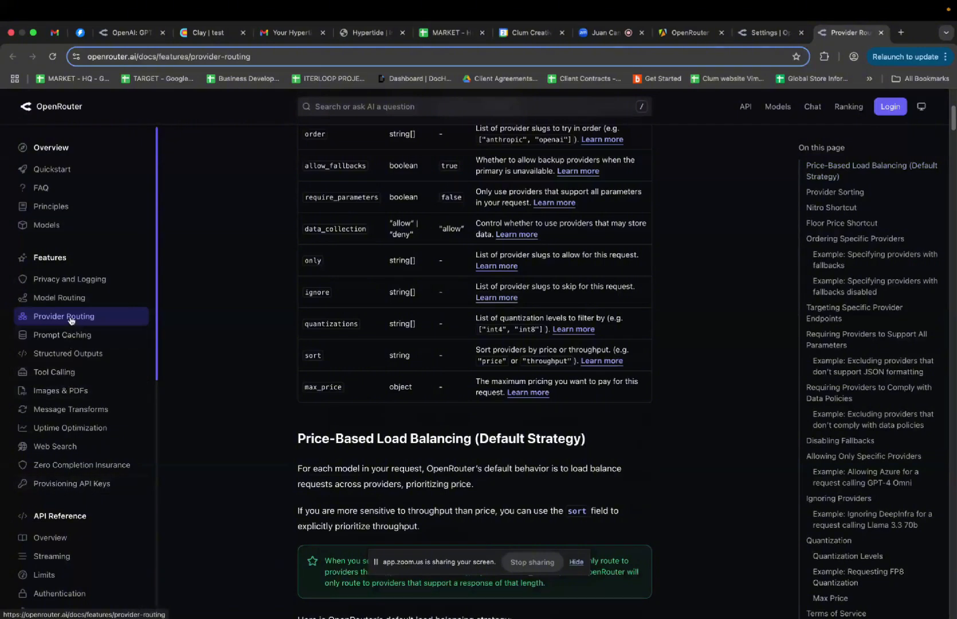
Read the API Rate Limits docs: free models allow 20 requests per minute, 50 or 1000 daily
click(57, 576)
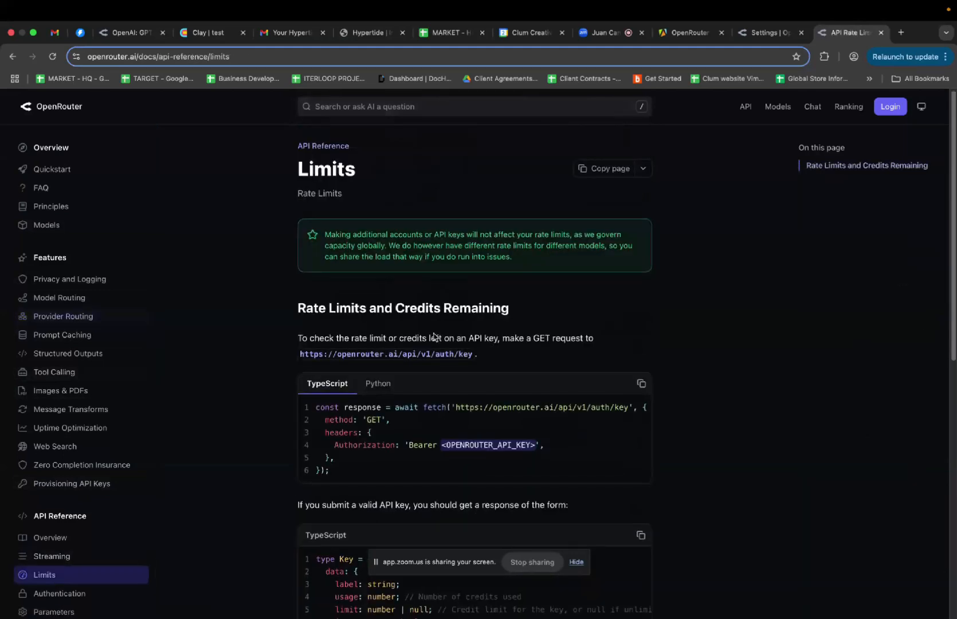
scroll(434, 337, down, 1)
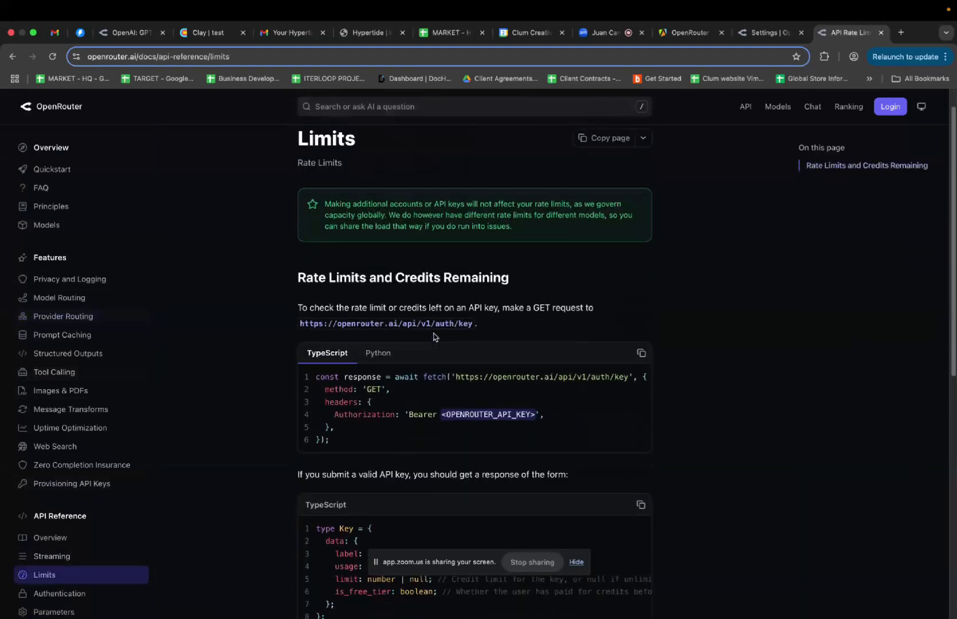
scroll(434, 336, down, 10)
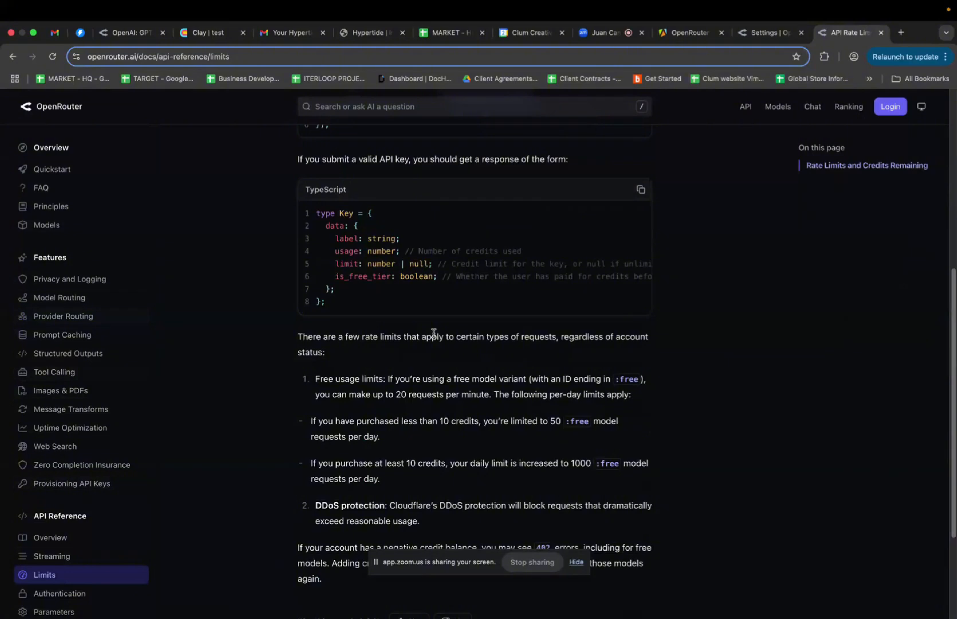
scroll(434, 333, down, 1)
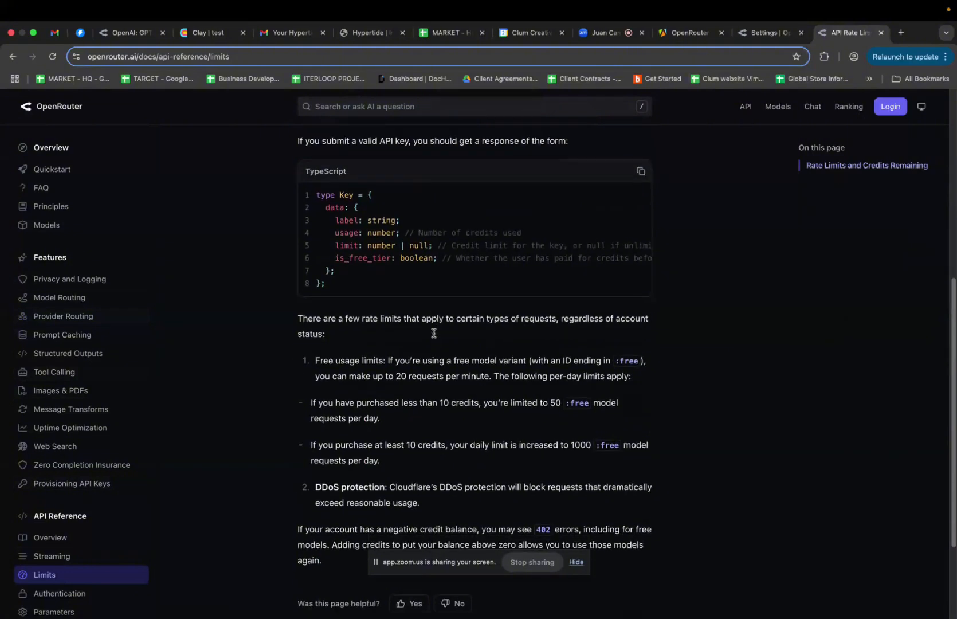
scroll(434, 335, down, 3)
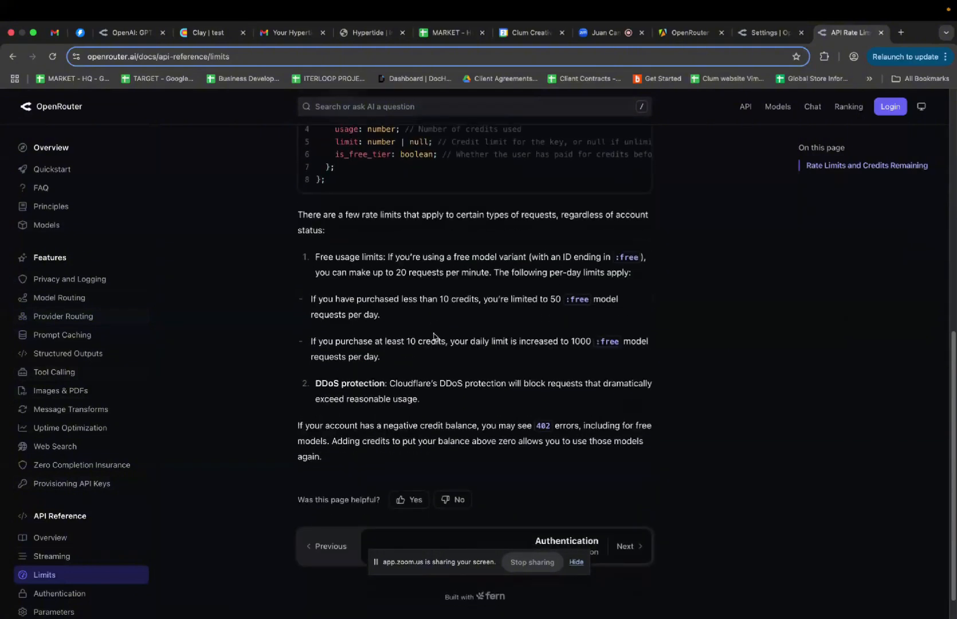
scroll(434, 336, down, 1)
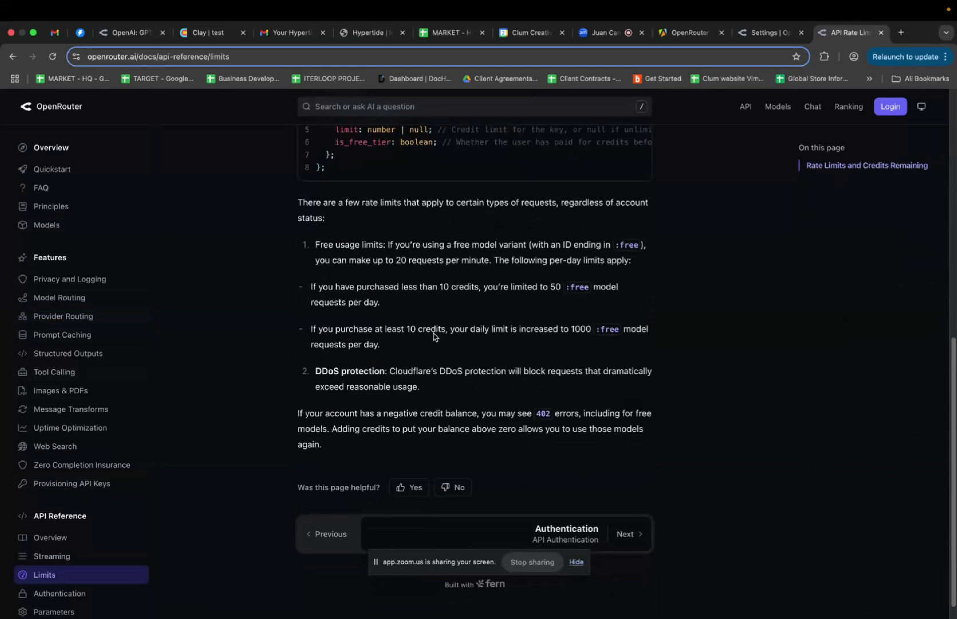
scroll(434, 336, down, 2)
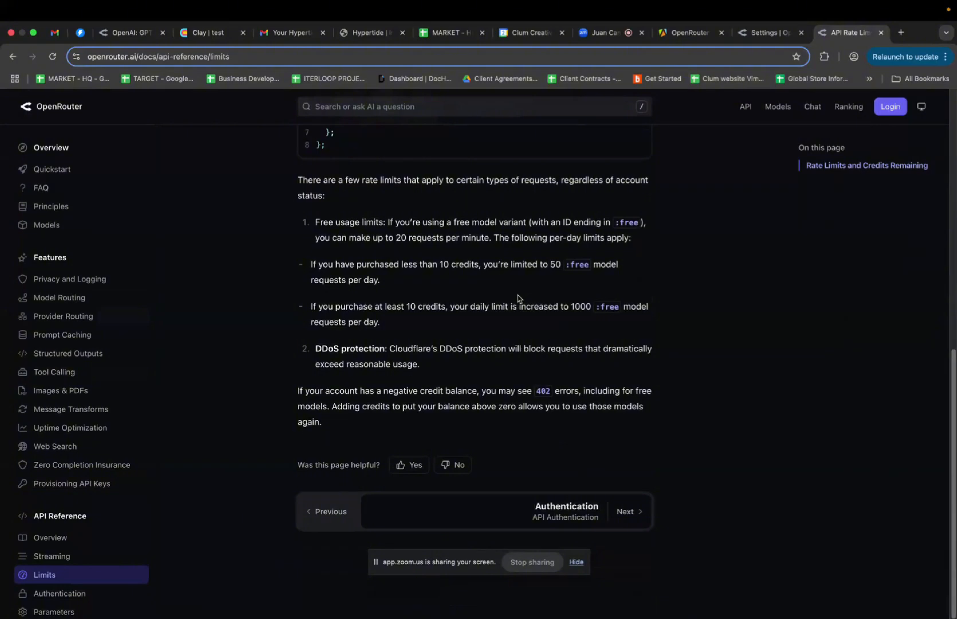
scroll(518, 297, up, 3)
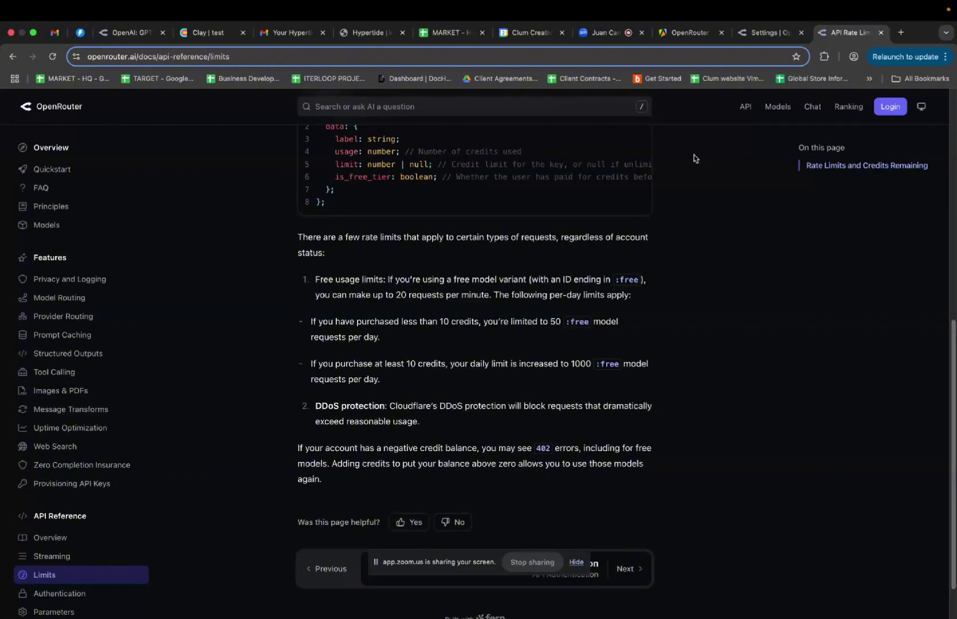
Review OpenRouter preferences: Allowed and Ignored Providers empty, provider sort Default (balanced)
click(771, 35)
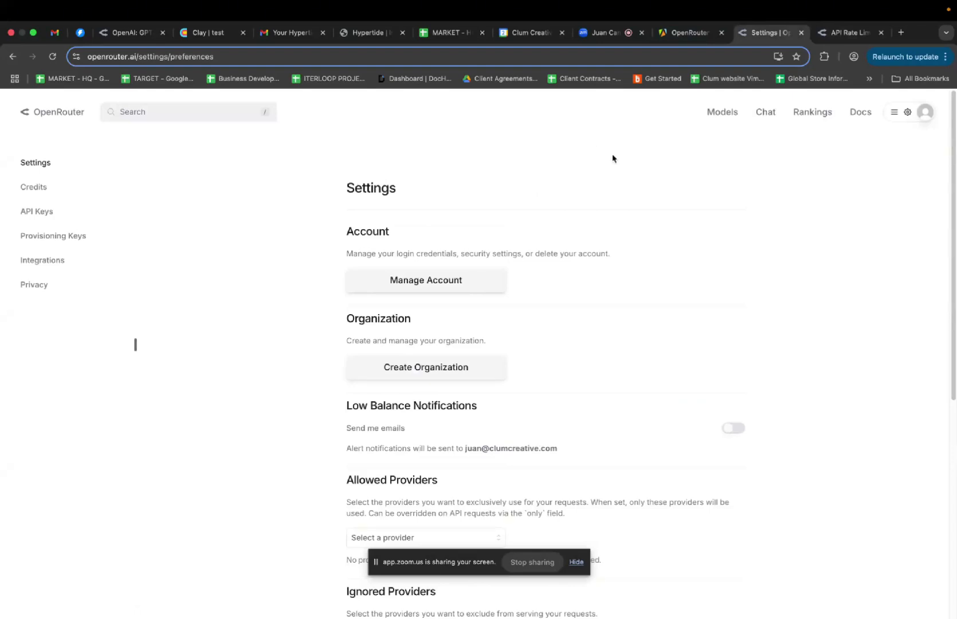
scroll(636, 235, down, 7)
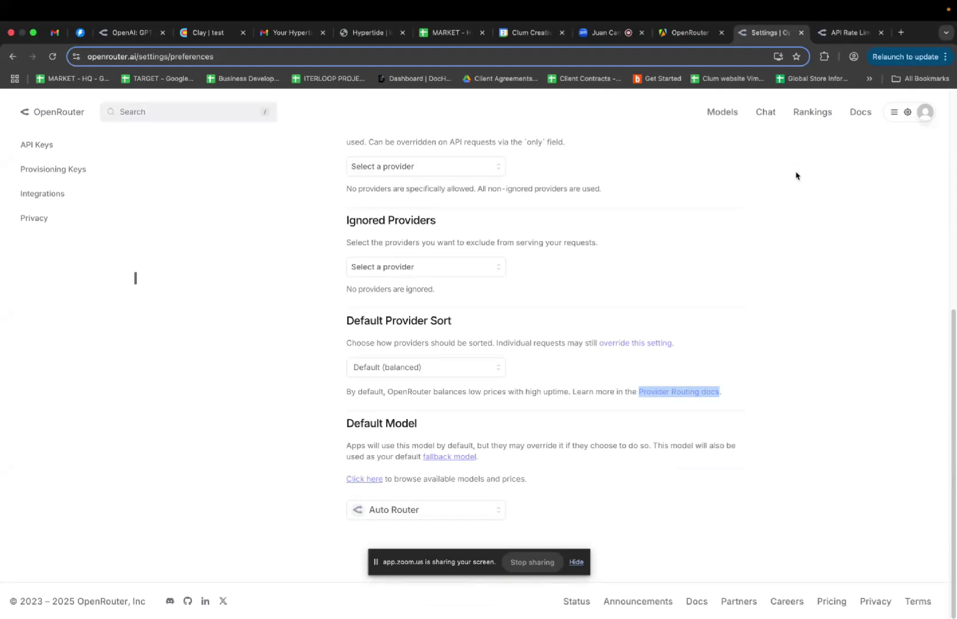
scroll(774, 225, up, 4)
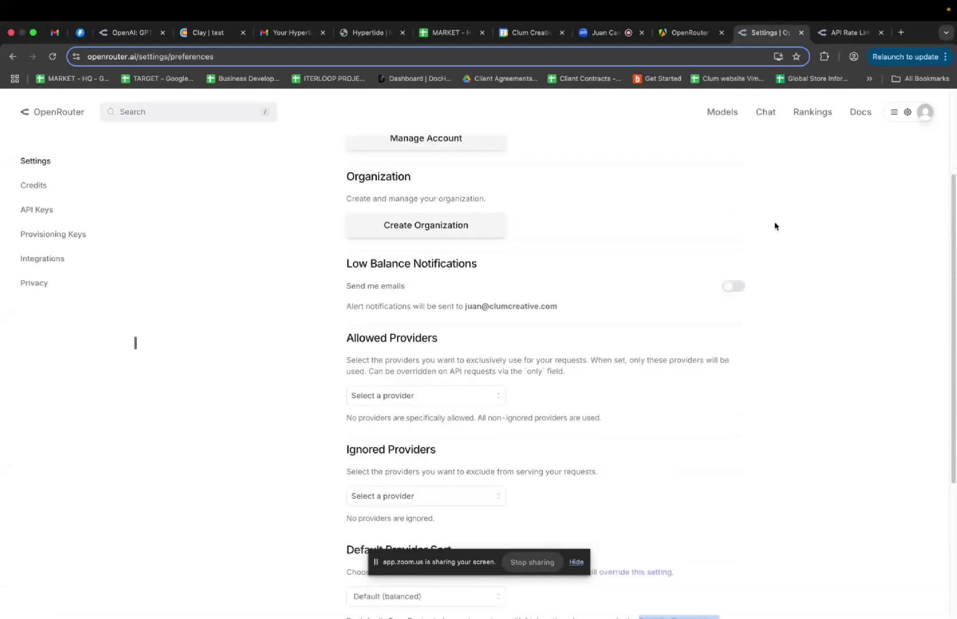
scroll(774, 225, up, 1)
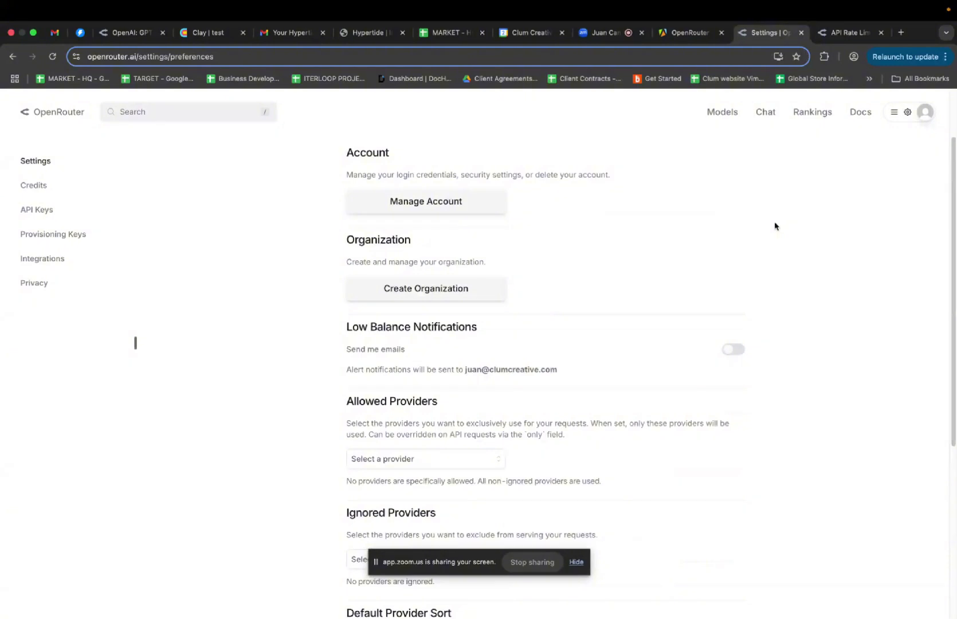
scroll(774, 225, up, 1)
scroll(774, 226, up, 1)
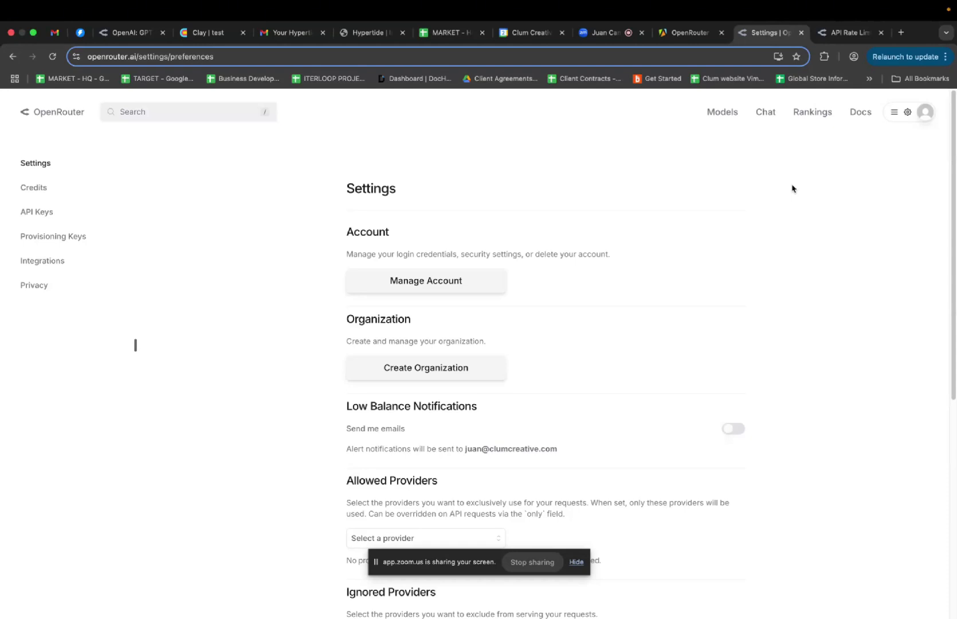
scroll(791, 189, down, 5)
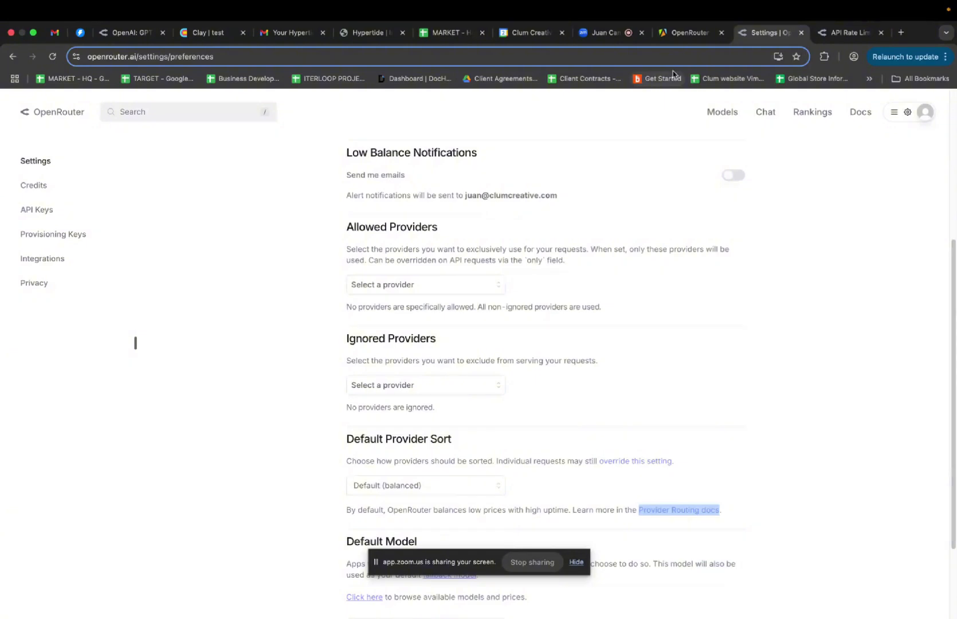
From the Zoom meeting chat, open the shared platform.openai.com/docs/models link in a new tab
click(601, 33)
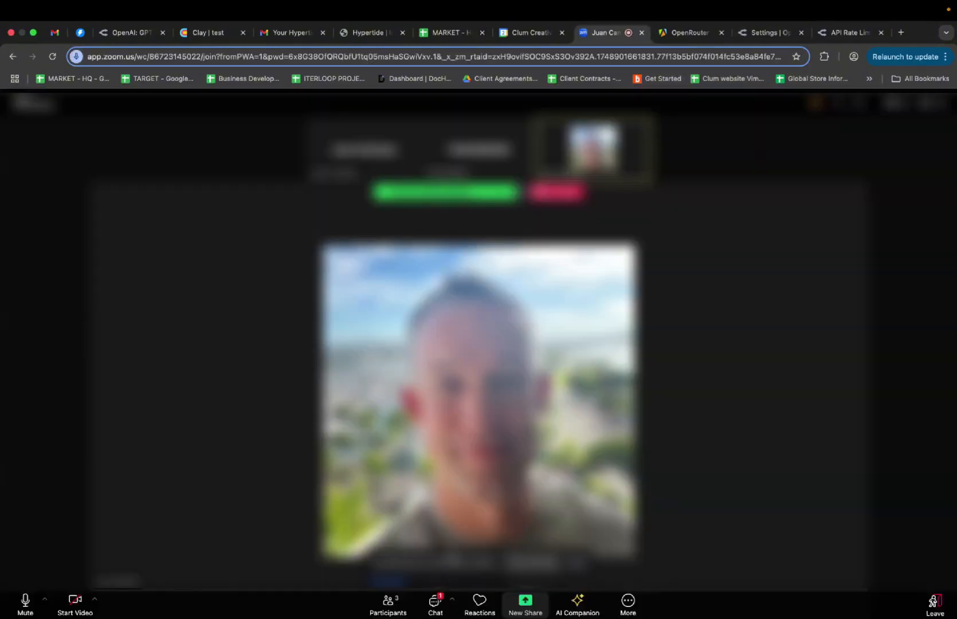
click(436, 603)
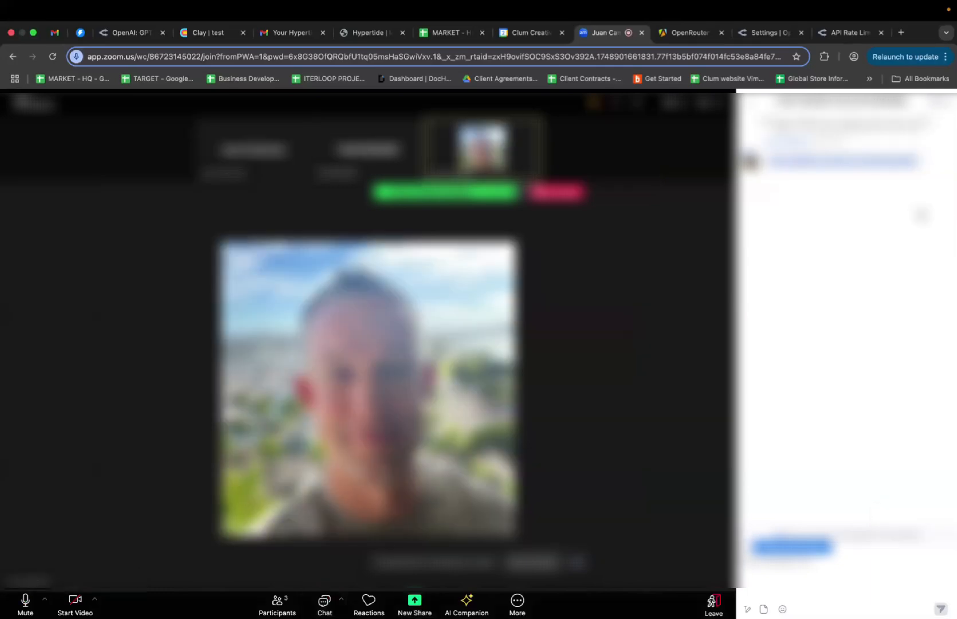
click(831, 162)
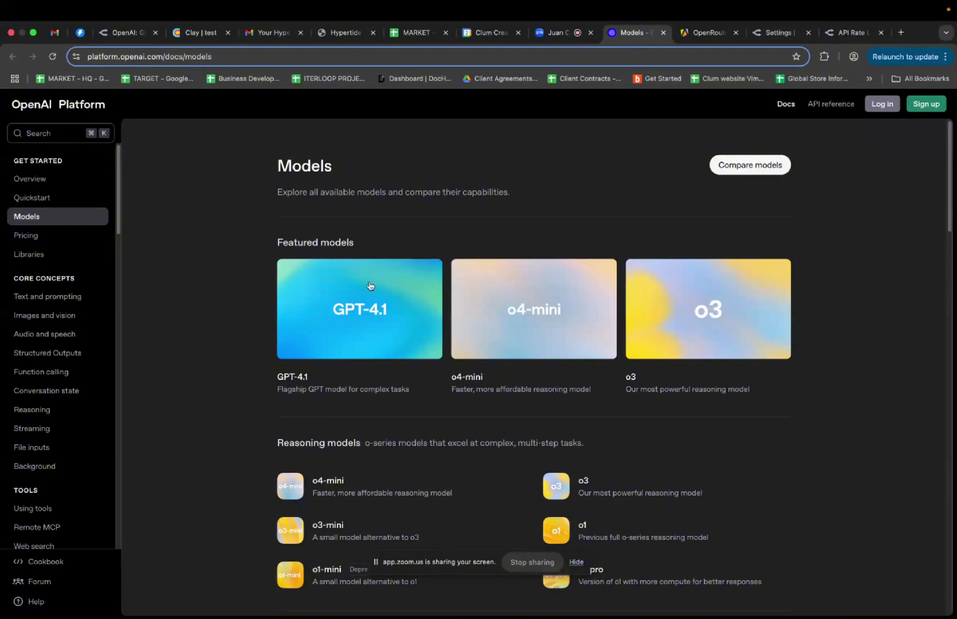
Browse the OpenAI Models page and open the GPT-4.1 nano model details
scroll(463, 208, down, 3)
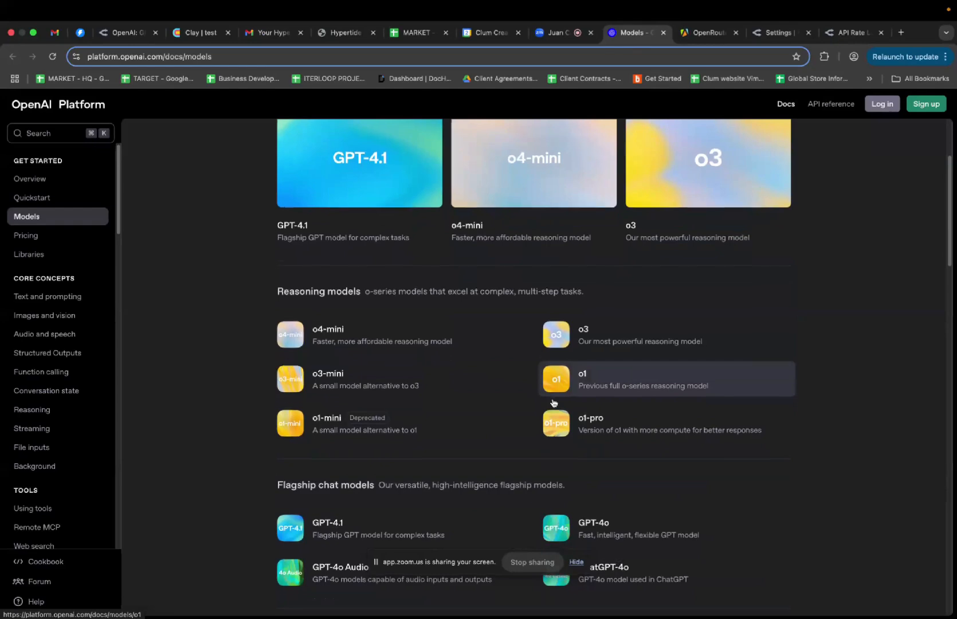
scroll(567, 381, down, 2)
scroll(553, 401, down, 3)
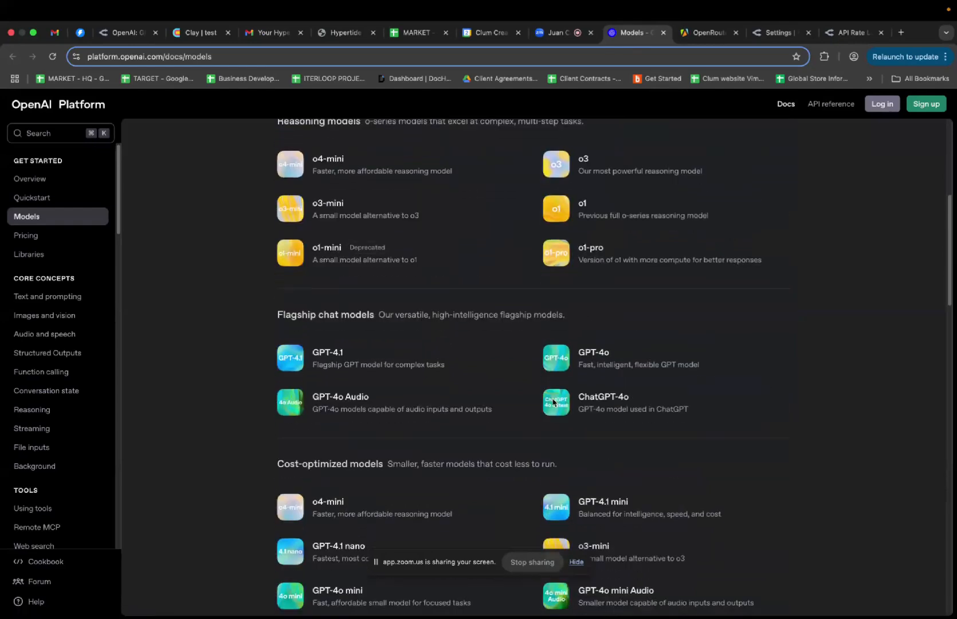
scroll(507, 342, down, 4)
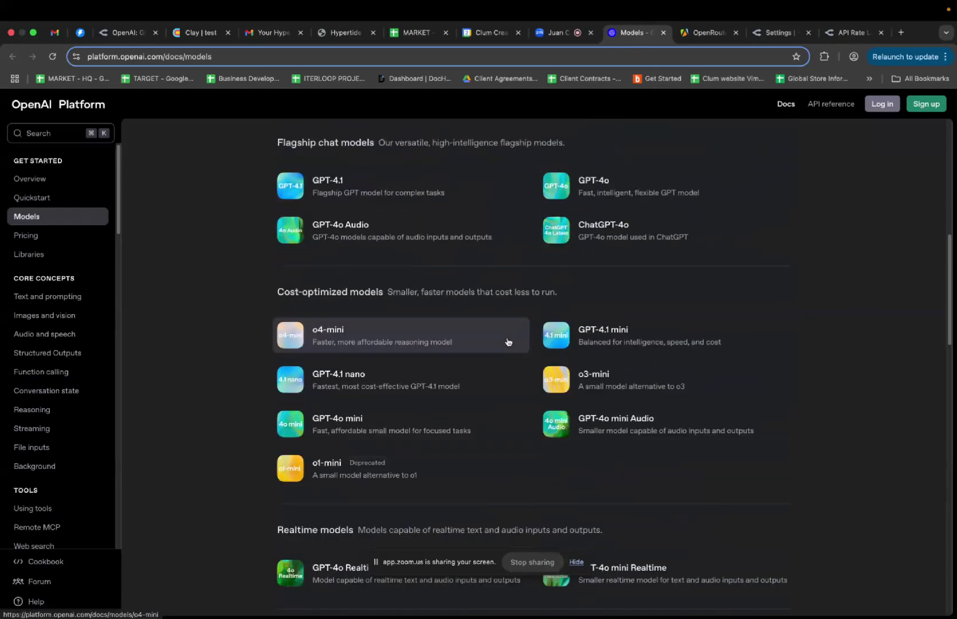
scroll(507, 342, down, 1)
scroll(507, 342, down, 2)
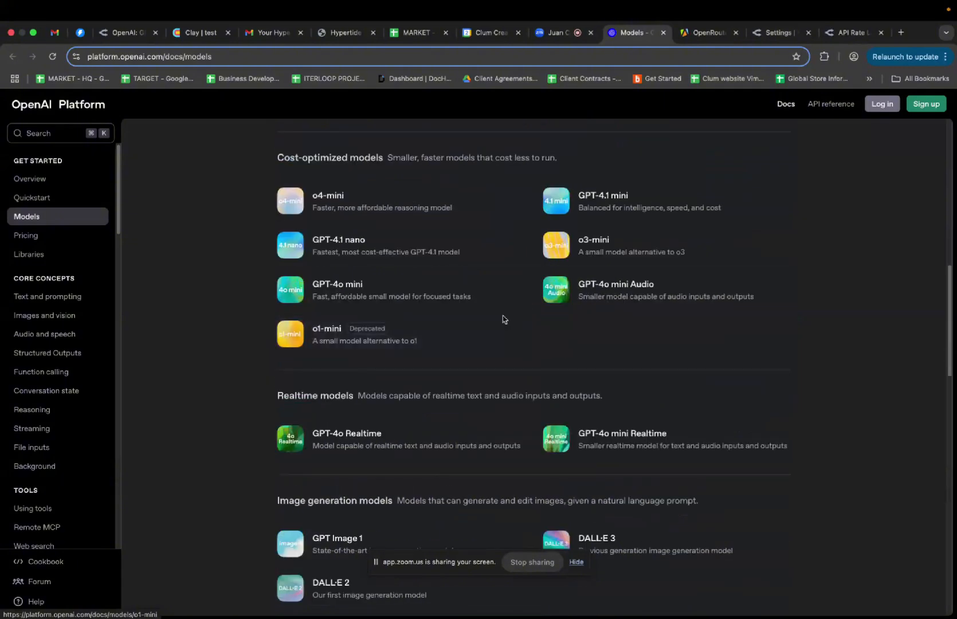
scroll(504, 319, down, 2)
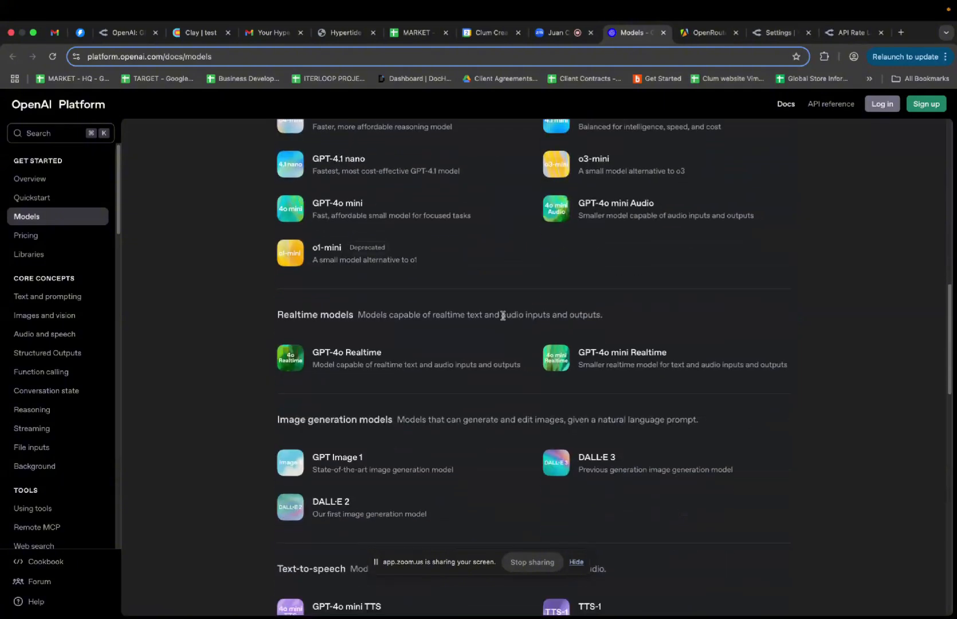
scroll(504, 319, down, 5)
scroll(503, 319, down, 9)
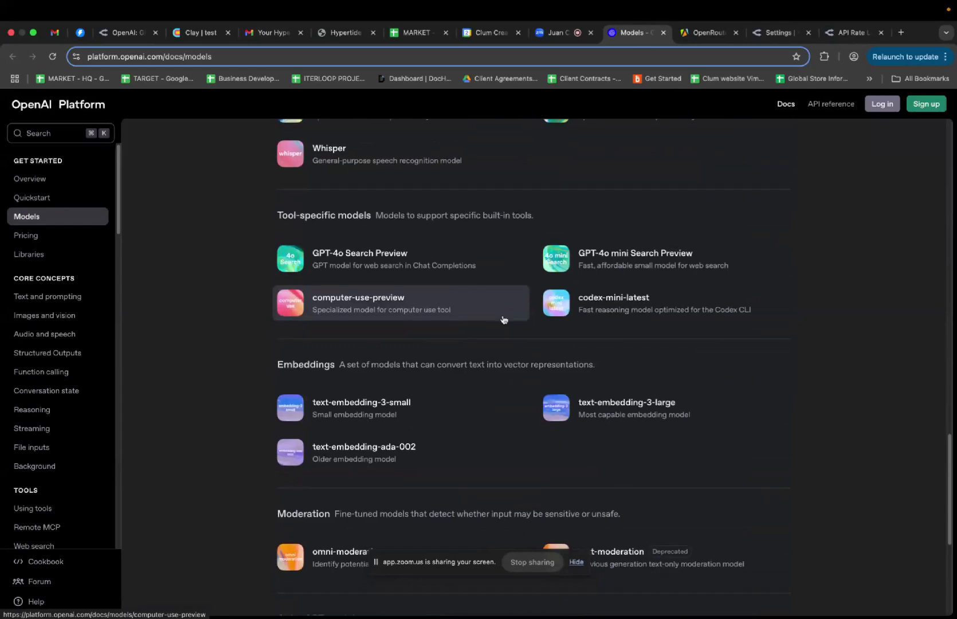
scroll(503, 319, down, 4)
scroll(503, 319, down, 3)
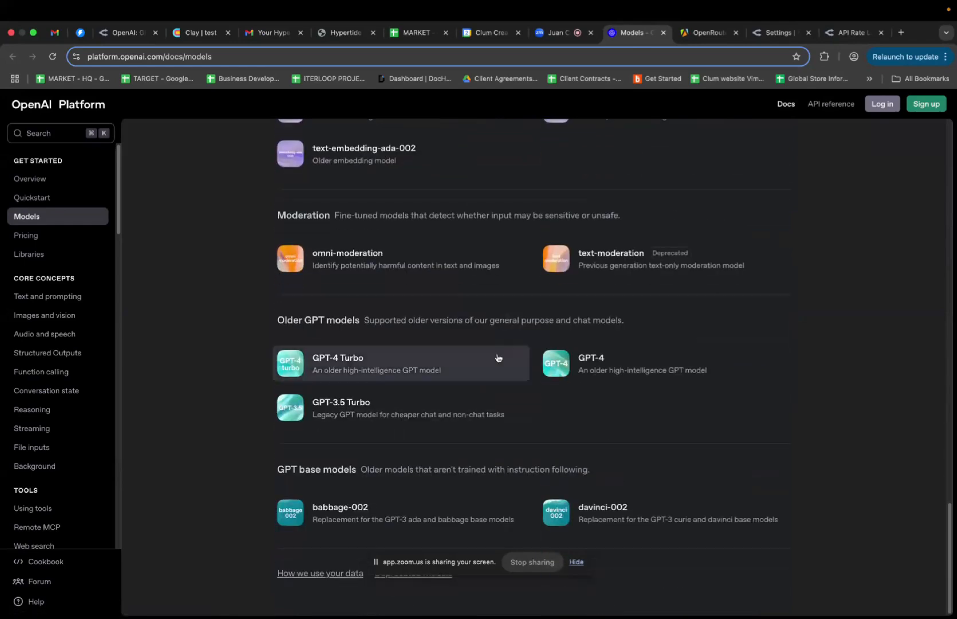
scroll(630, 326, up, 10)
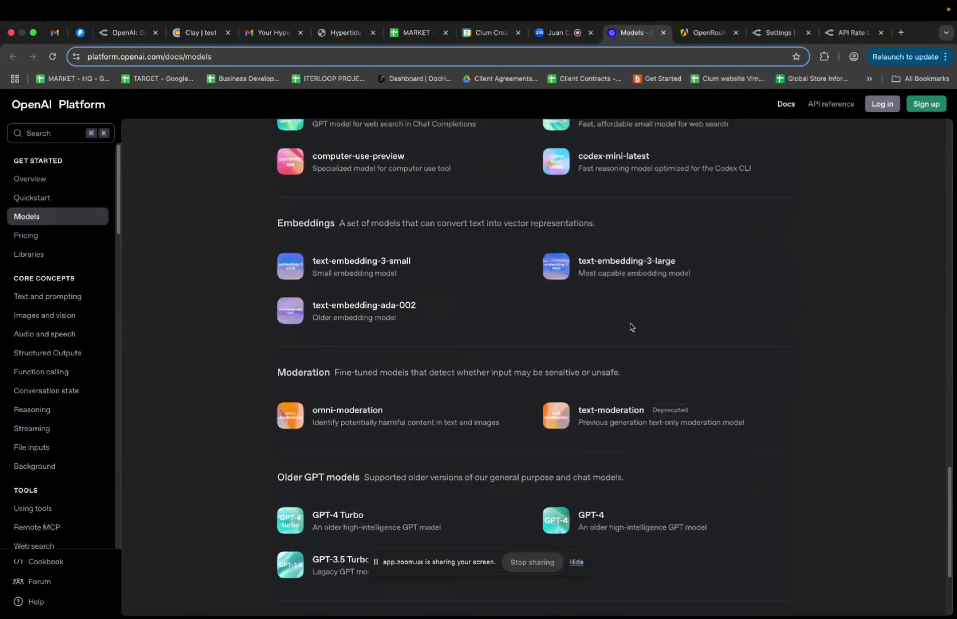
scroll(631, 327, up, 15)
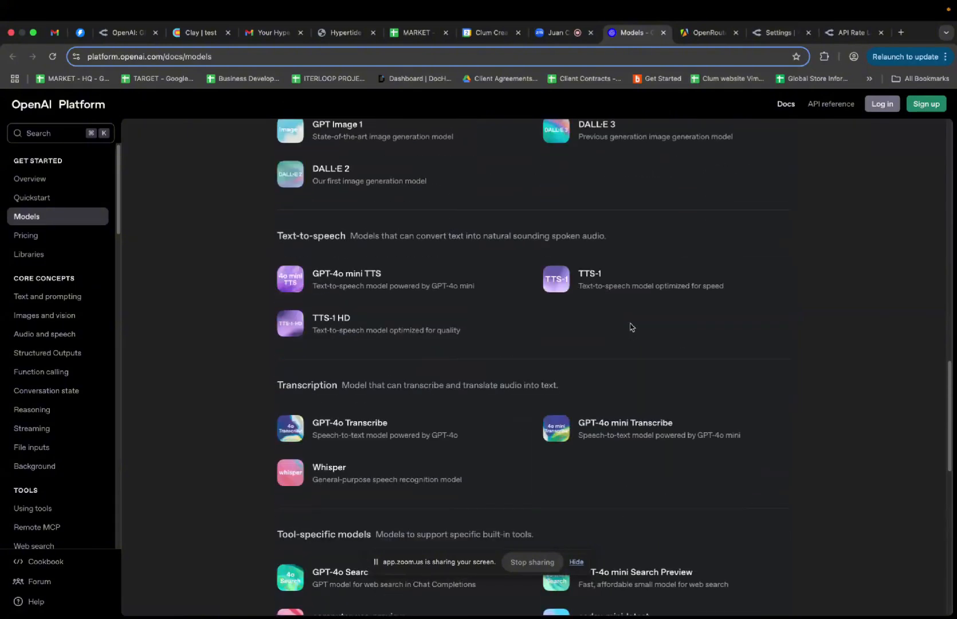
scroll(630, 327, up, 4)
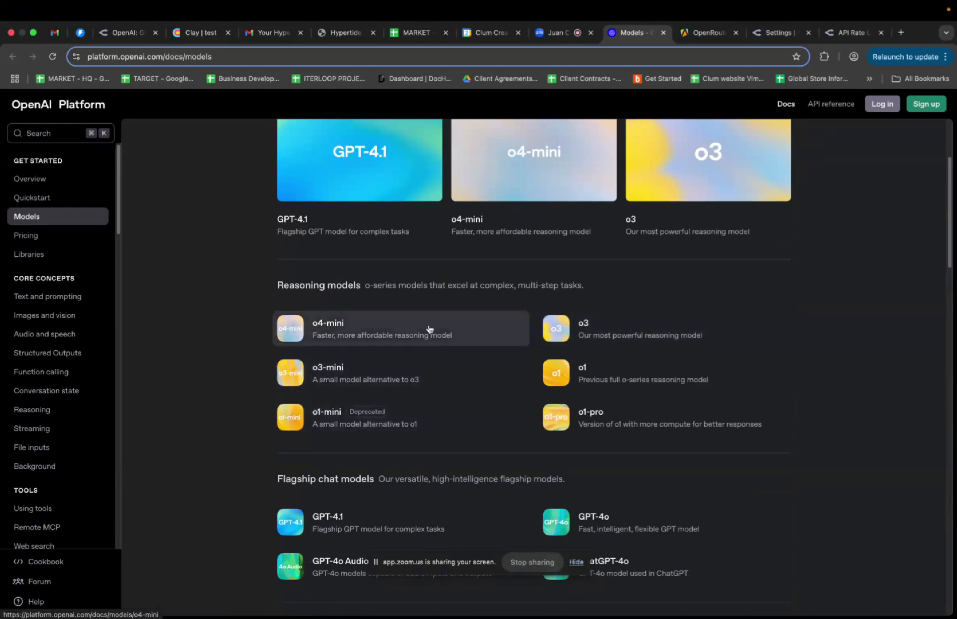
scroll(475, 374, down, 3)
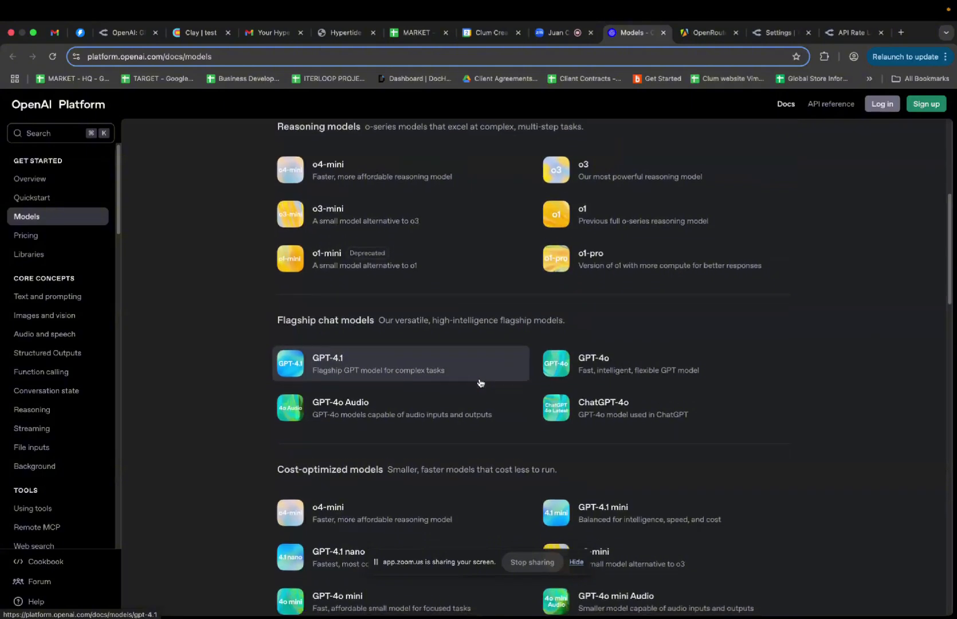
scroll(480, 382, down, 3)
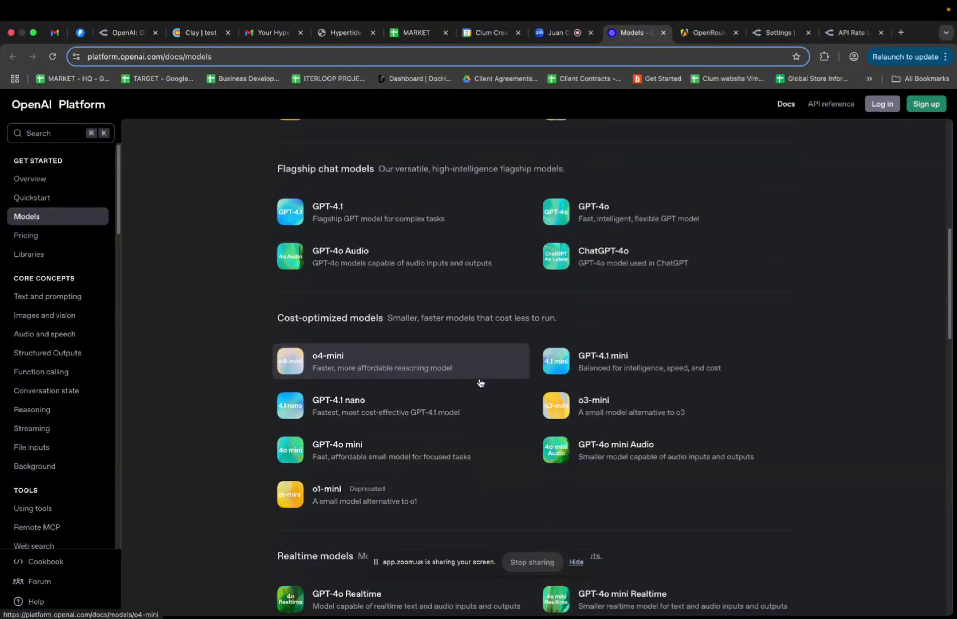
scroll(480, 383, down, 1)
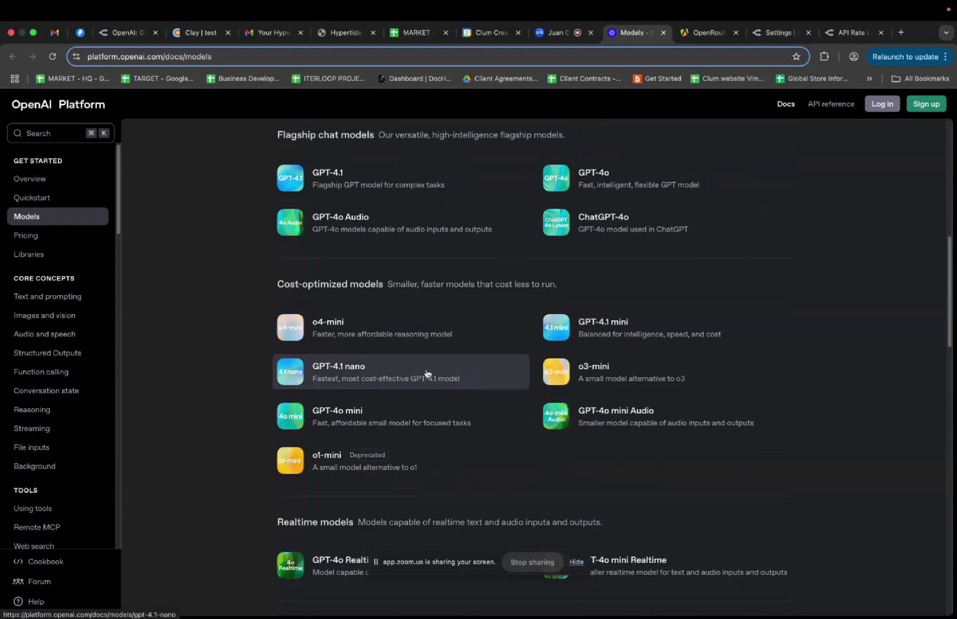
click(399, 369)
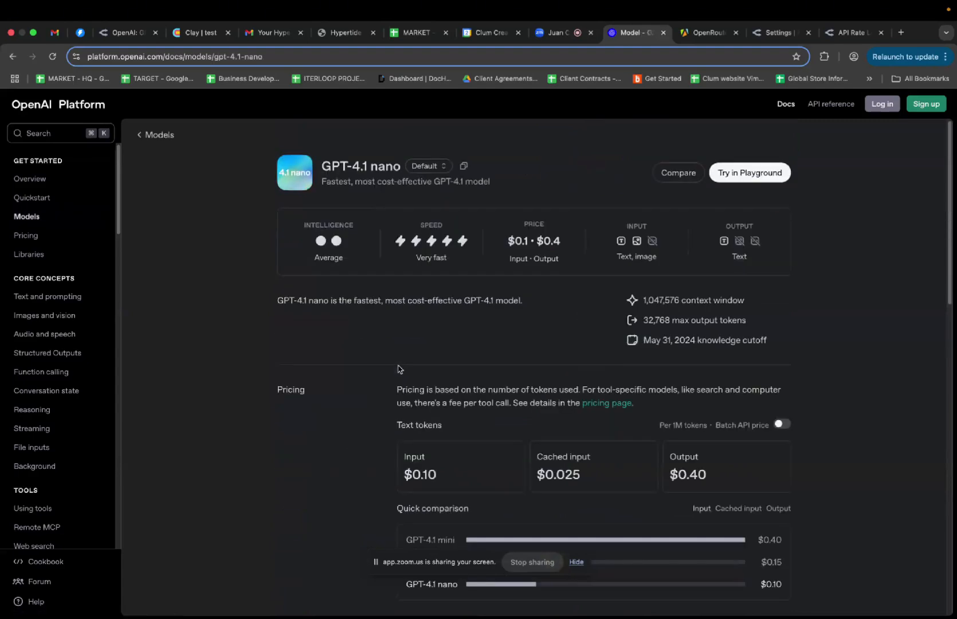
Capture a screenshot of GPT-4.1 nano's per-tier rate limits table
scroll(398, 369, down, 10)
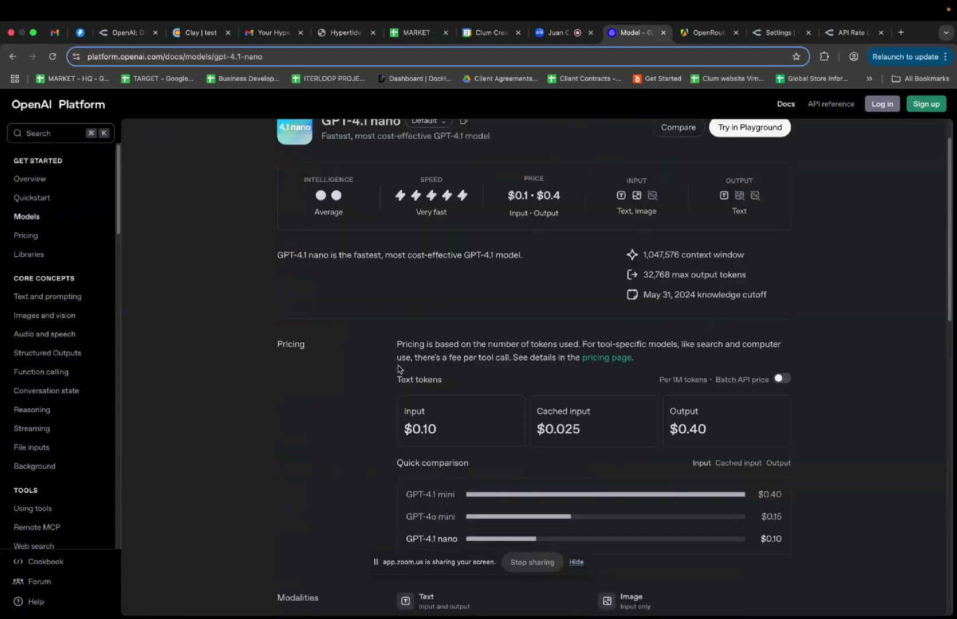
scroll(398, 369, down, 5)
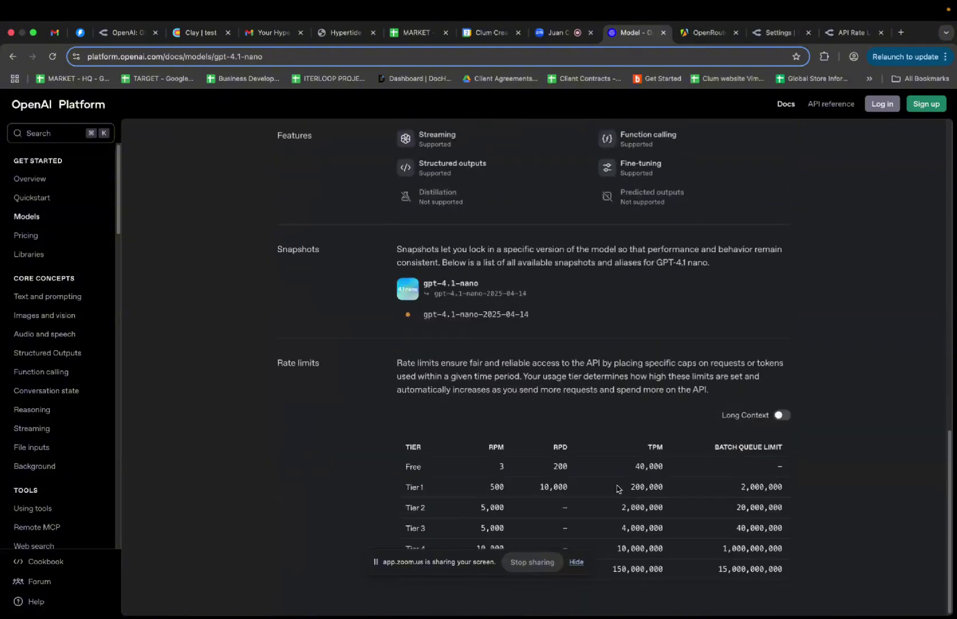
drag(458, 561, 251, 408)
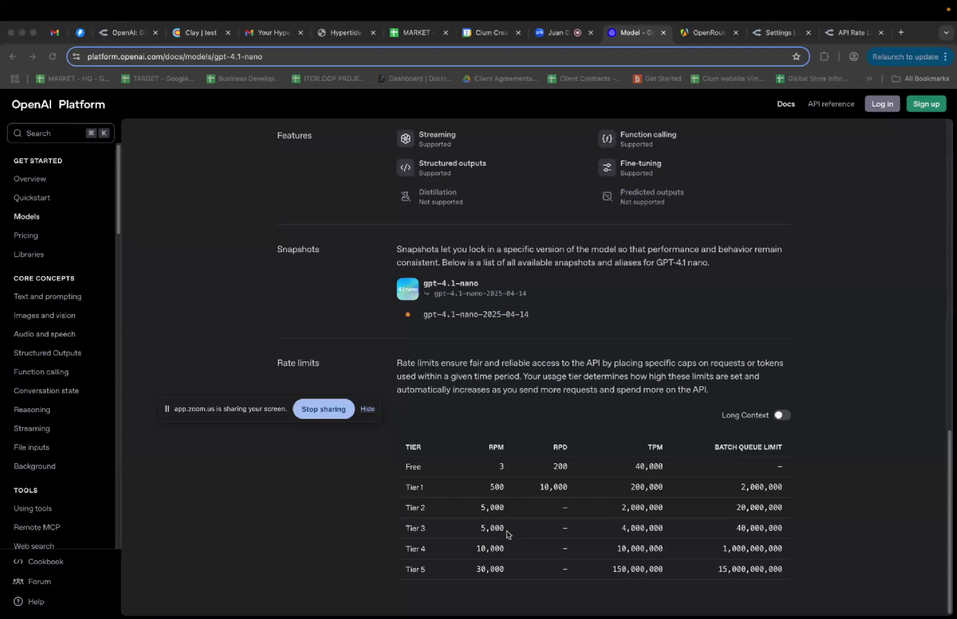
key(super+shift+4)
drag(275, 343, 829, 595)
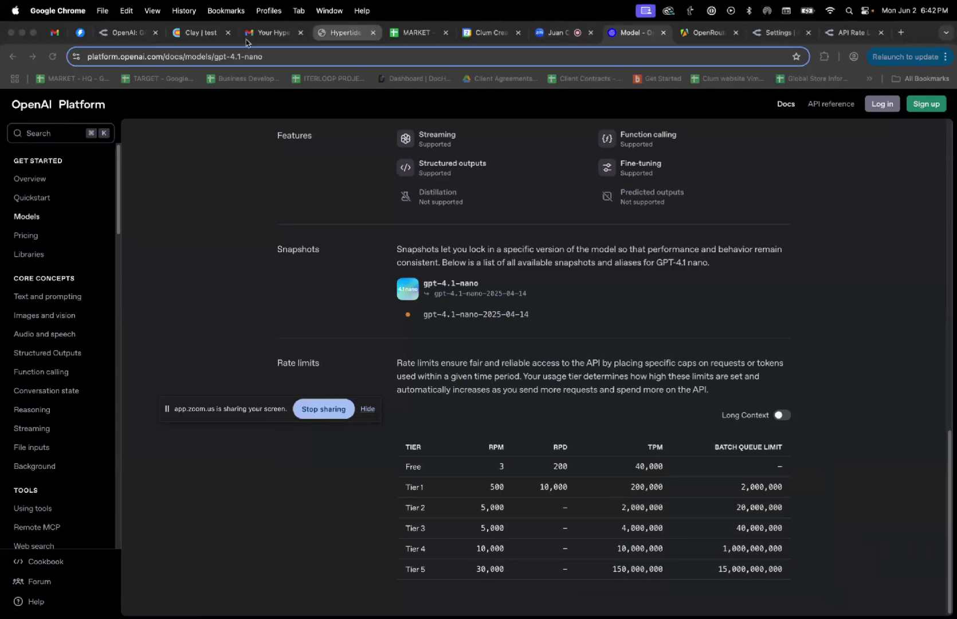
Set the Research column's custom rate limit to 5000 requests per 60000 ms
click(190, 35)
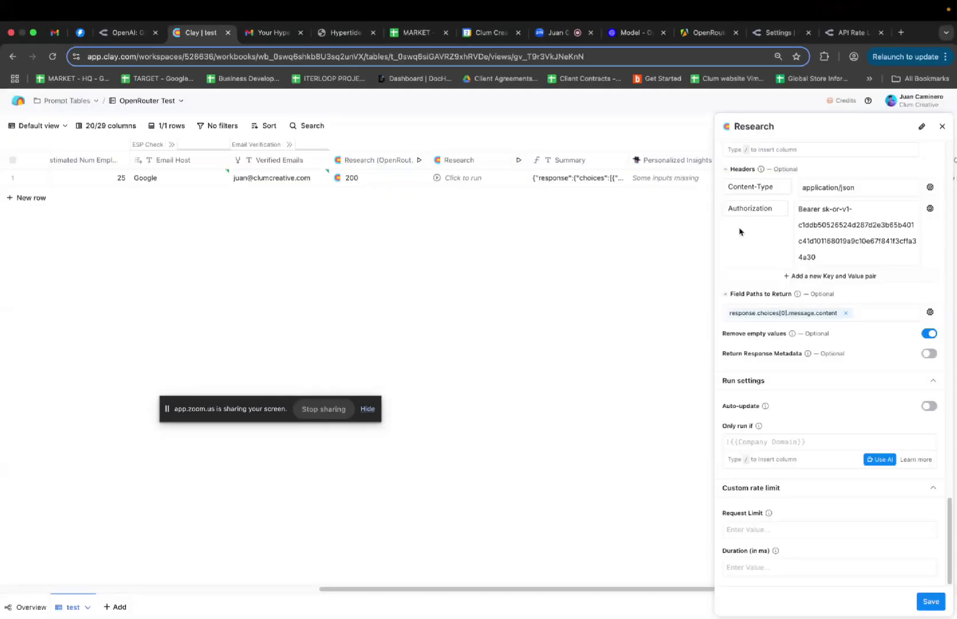
mouse_move(778, 551)
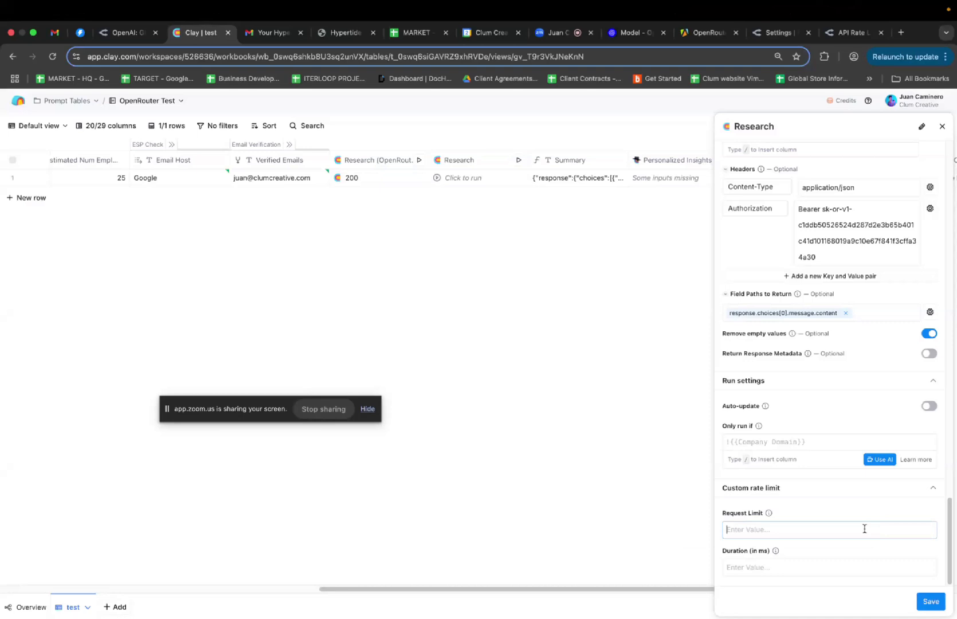
mouse_move(768, 514)
text(5000)
click(773, 564)
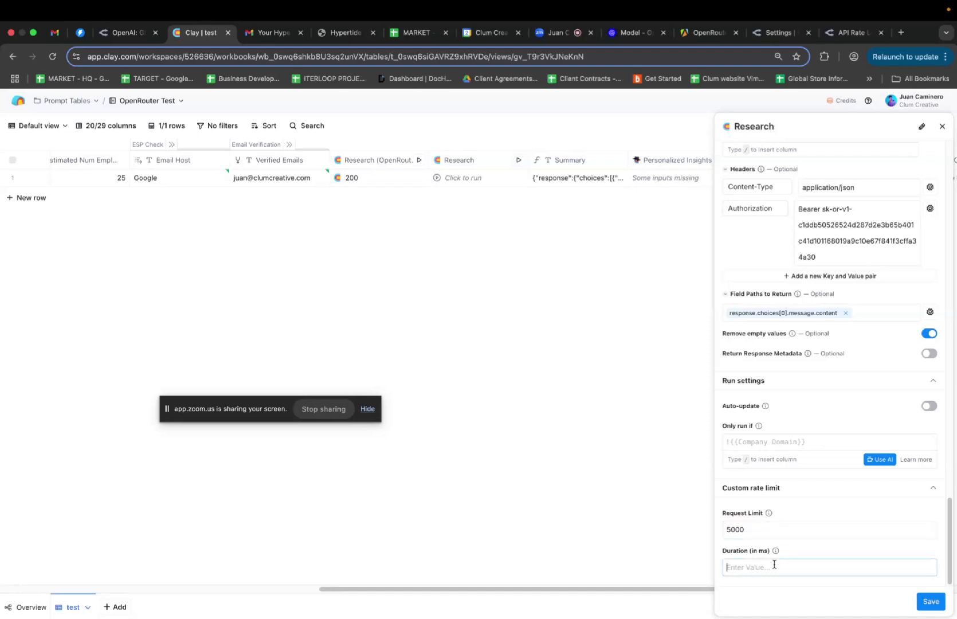
text(60000)
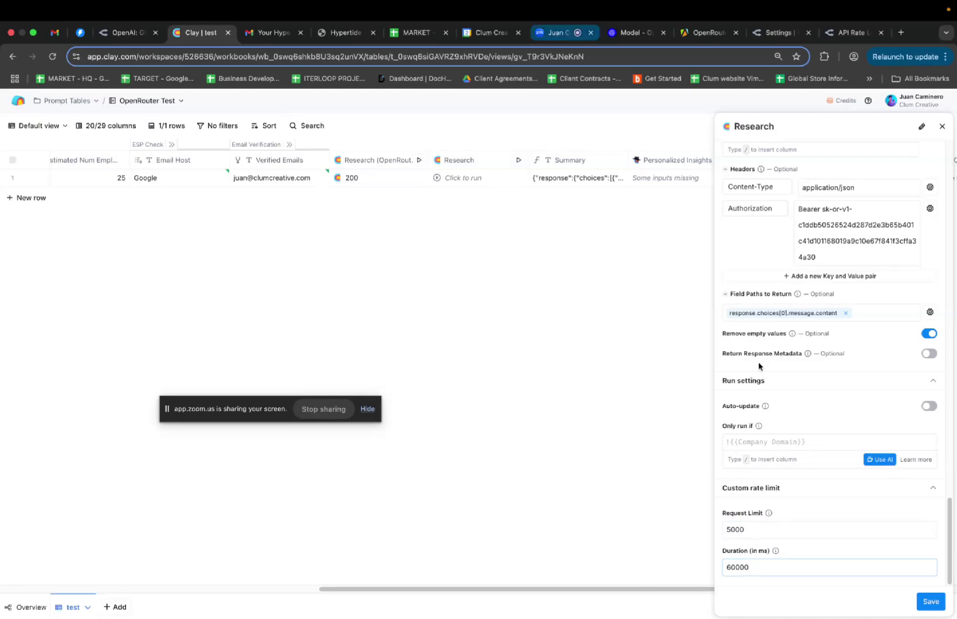
Save the 5000 / 60000 ms limit, check ChatGPT's confirmation it matches 5000 RPM, and return to Clay
click(929, 601)
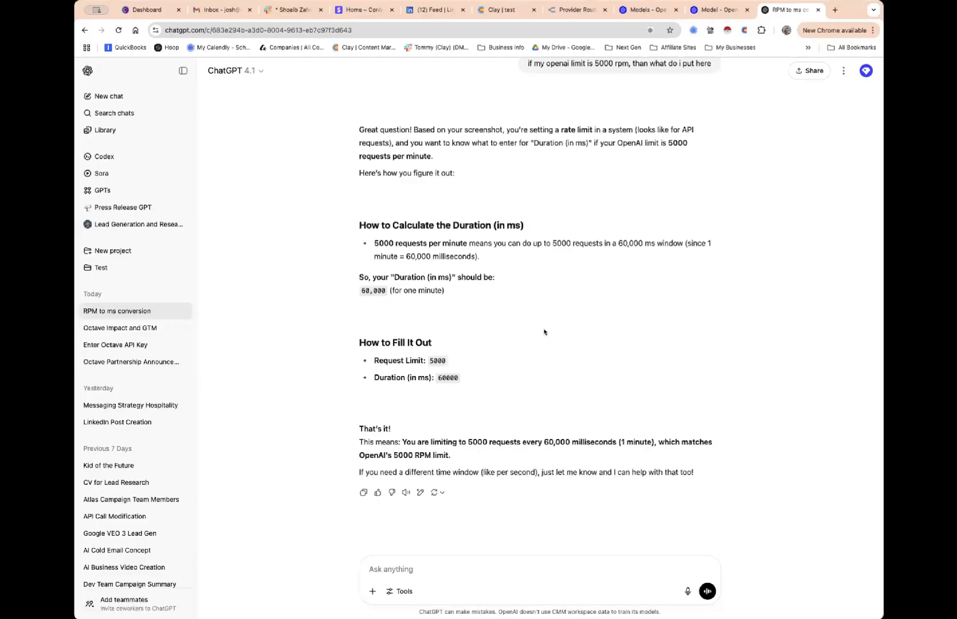
scroll(558, 319, up, 1)
scroll(557, 319, down, 1)
scroll(557, 319, up, 5)
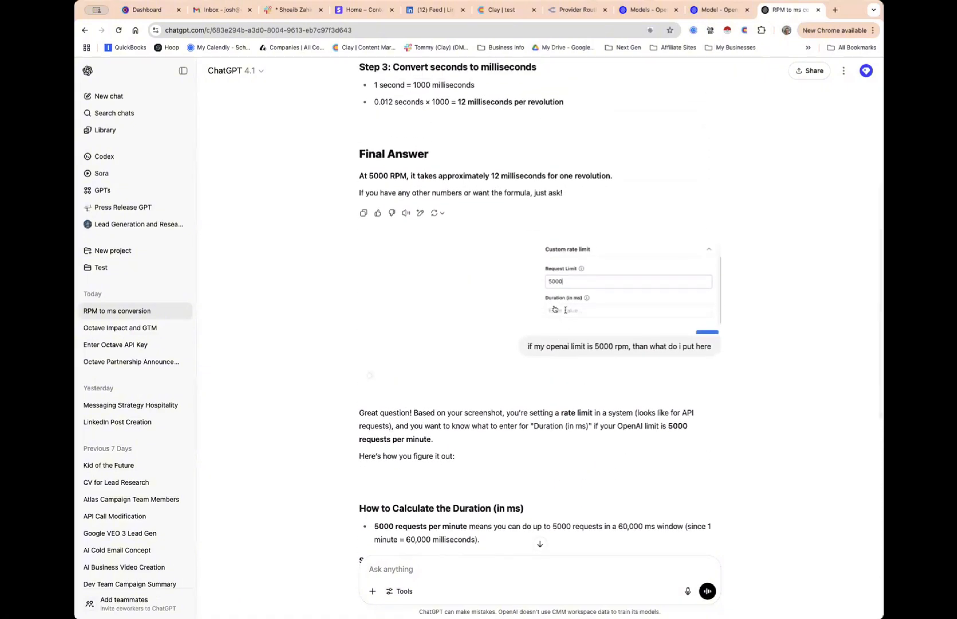
scroll(563, 324, up, 3)
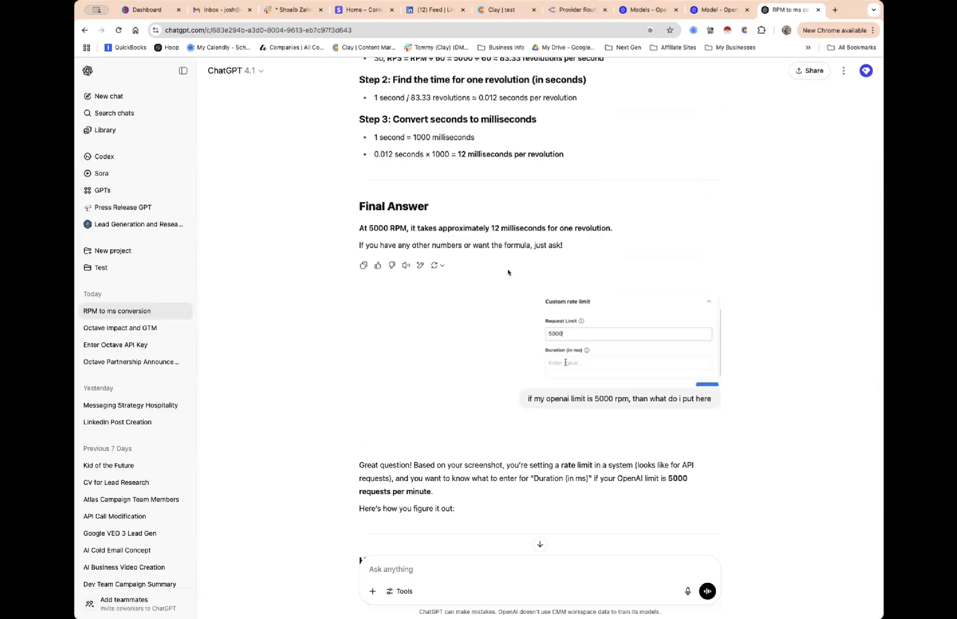
scroll(491, 306, down, 1)
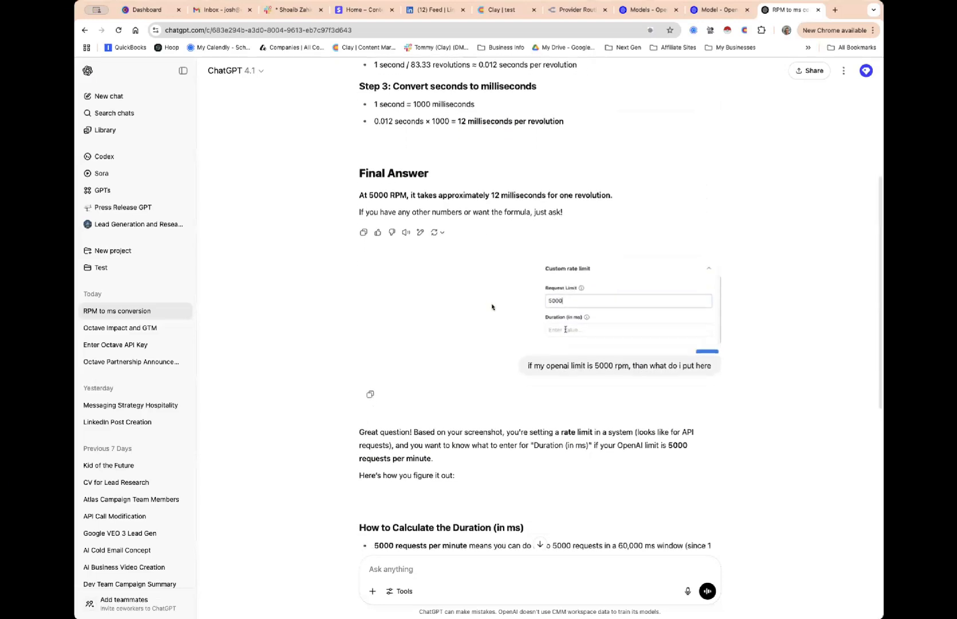
scroll(492, 306, up, 2)
scroll(492, 306, down, 1)
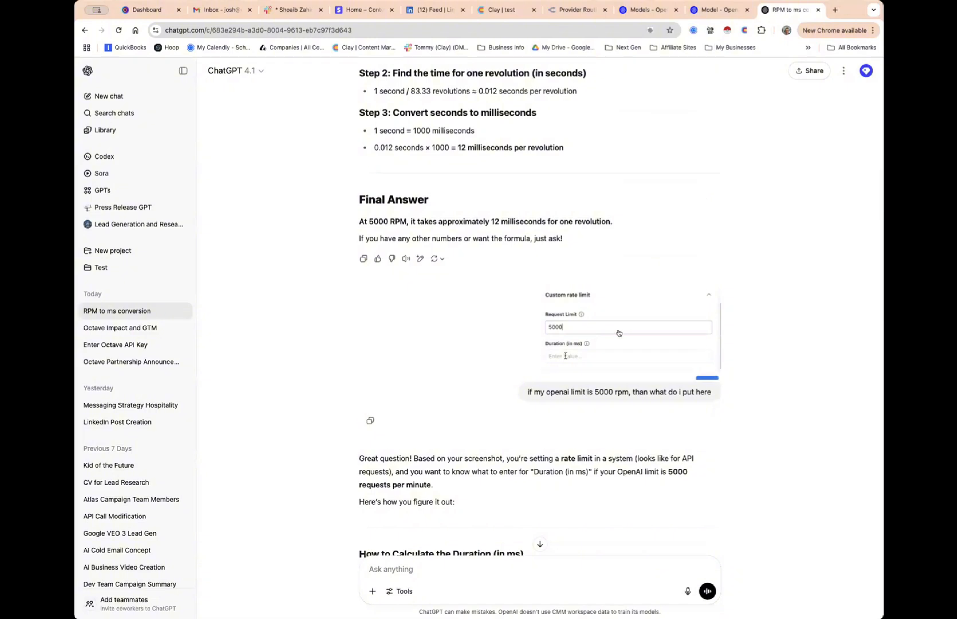
scroll(617, 333, down, 5)
scroll(618, 332, down, 1)
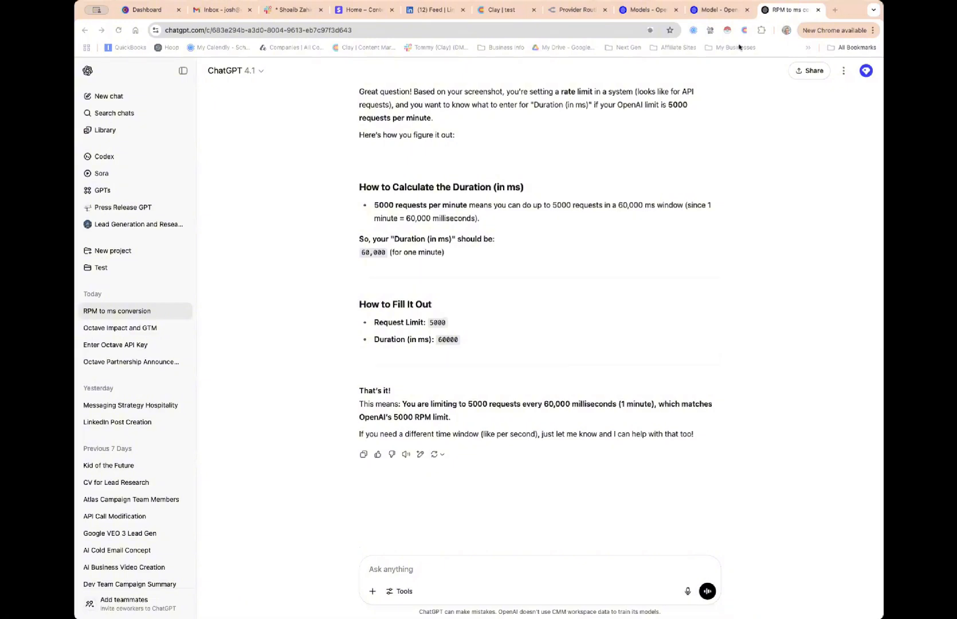
click(518, 10)
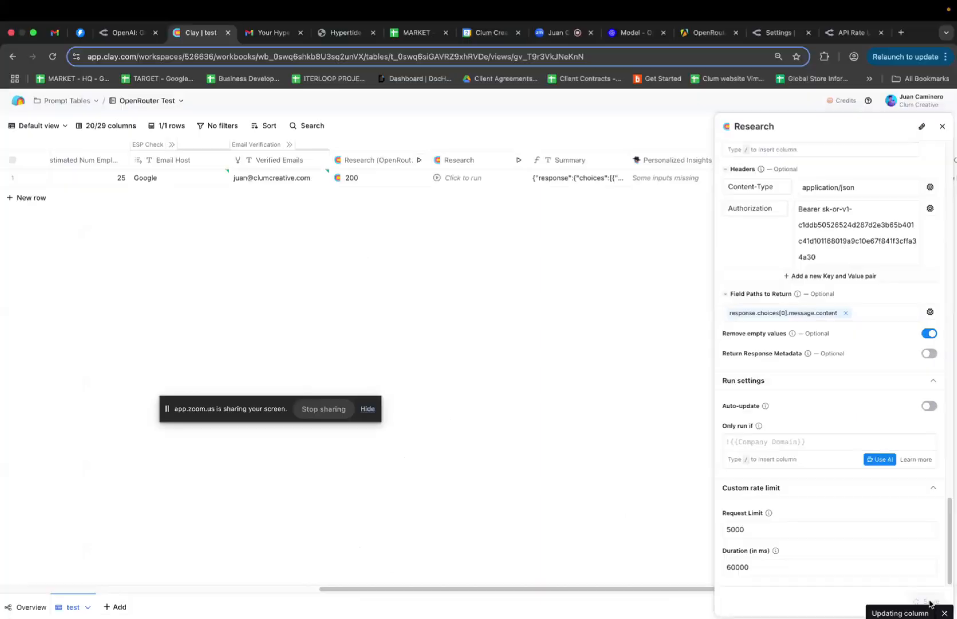
Reopen the Research column settings, verify the 5000 requests per 60000 ms custom rate limit, and save
scroll(618, 242, right, 5)
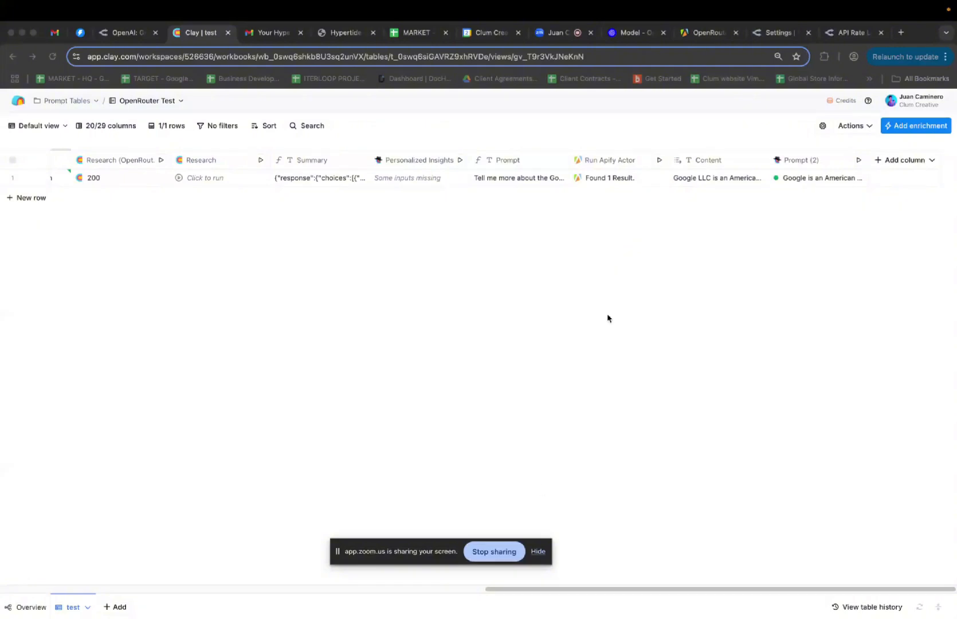
scroll(380, 216, left, 3)
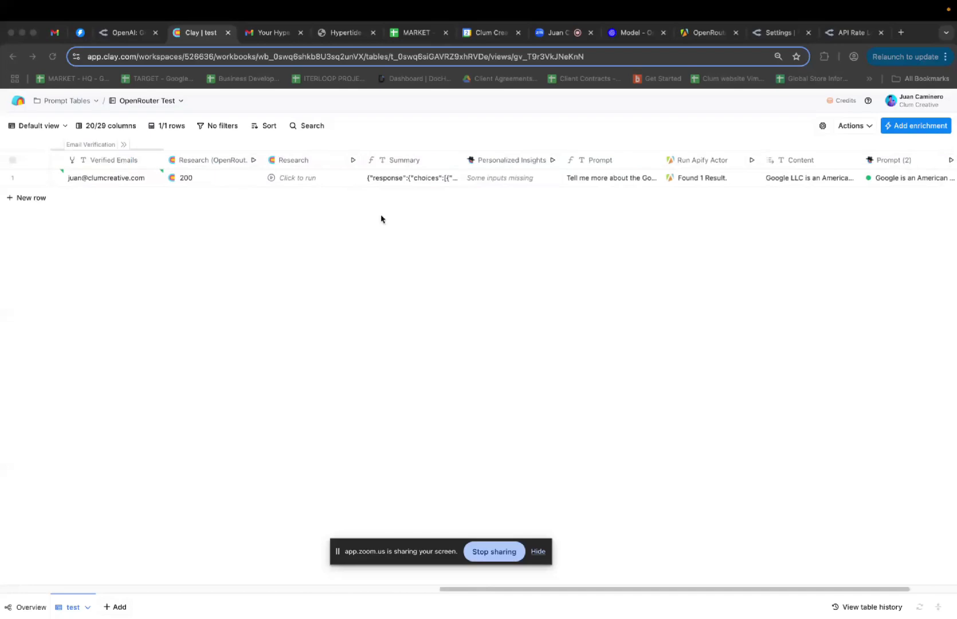
click(311, 165)
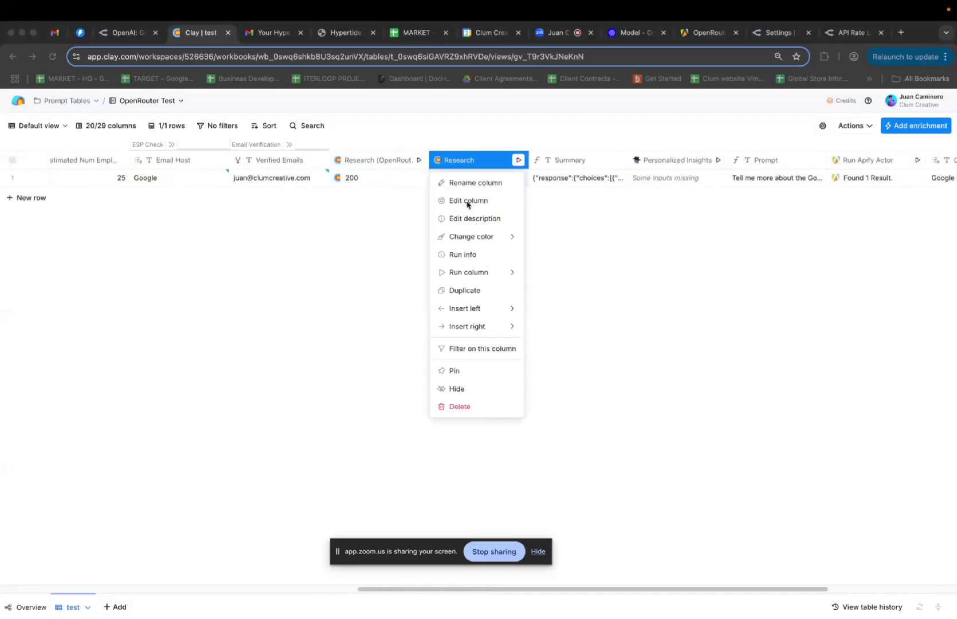
click(468, 201)
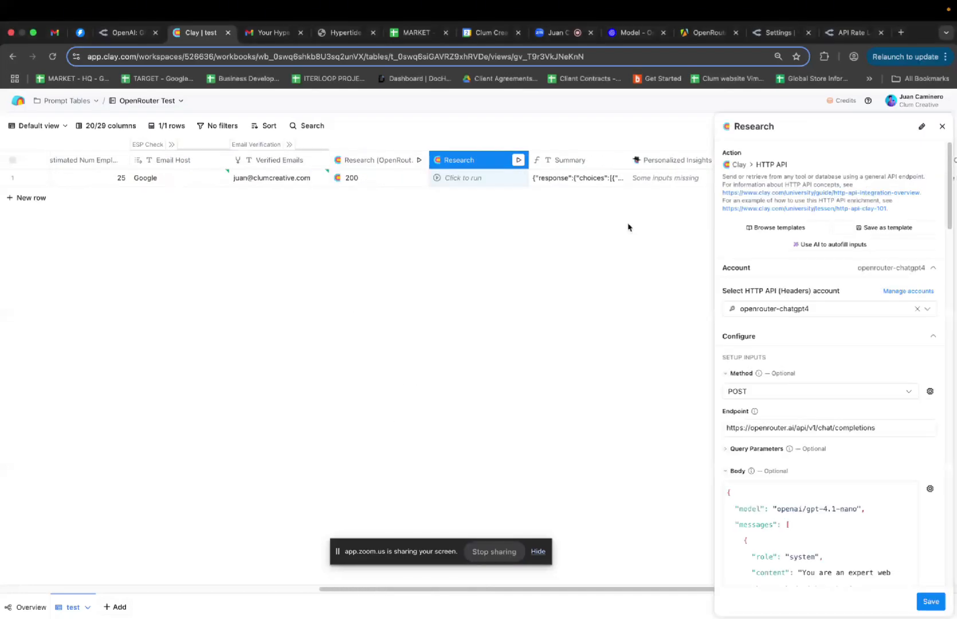
scroll(792, 425, down, 10)
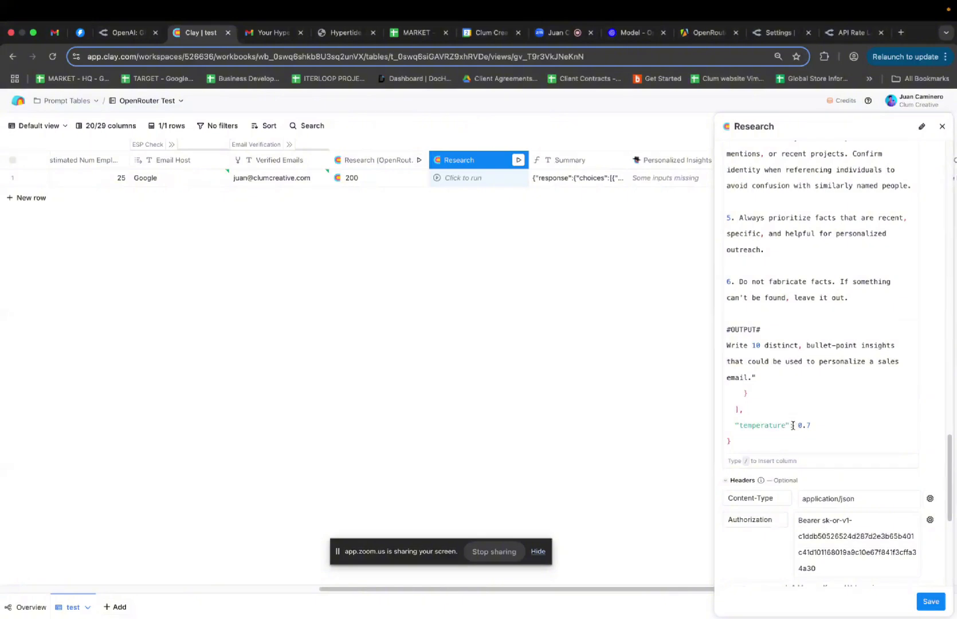
scroll(793, 425, down, 5)
scroll(793, 425, up, 20)
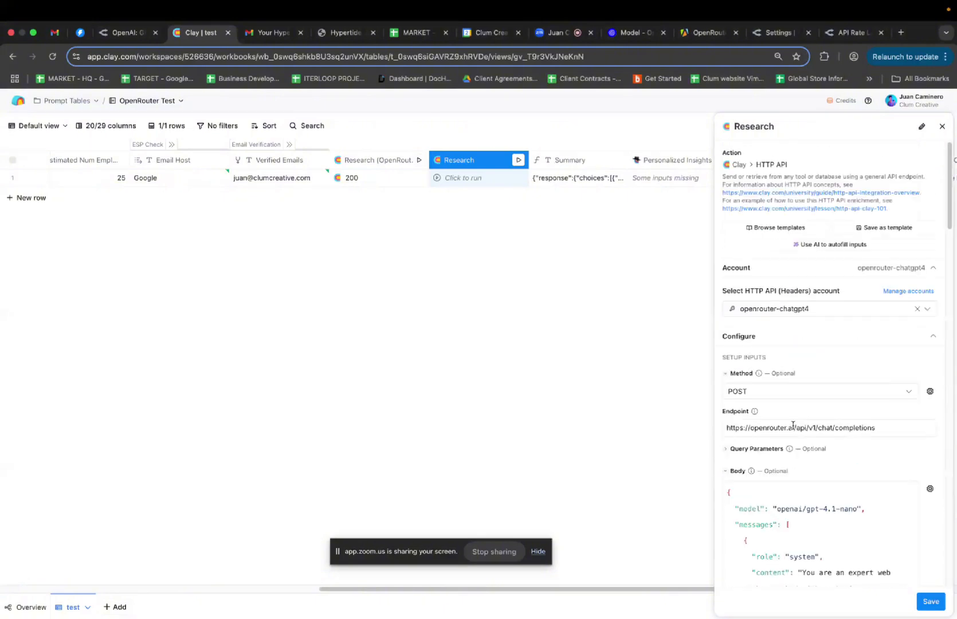
scroll(793, 425, down, 20)
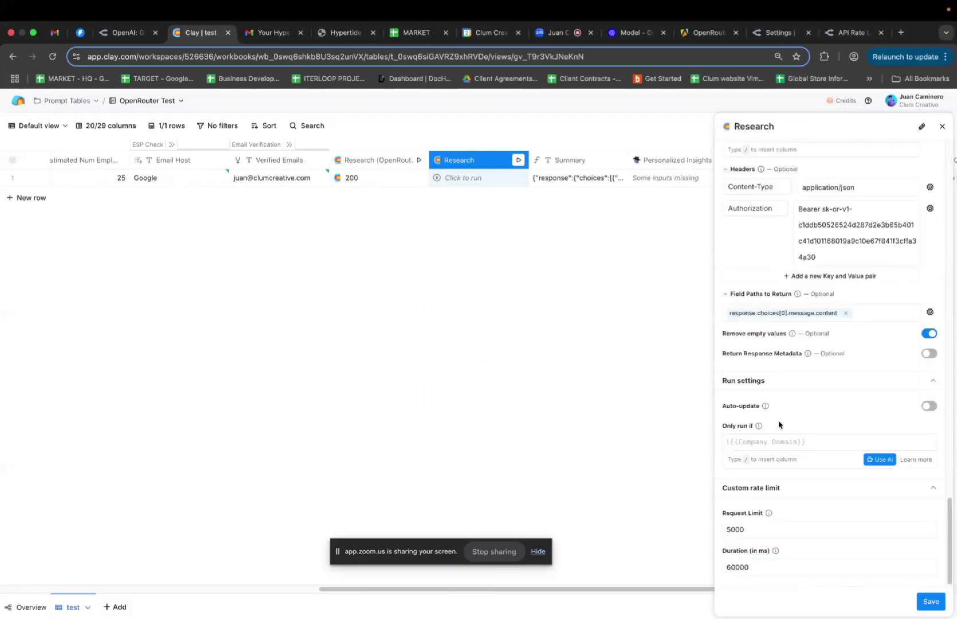
scroll(778, 424, up, 1)
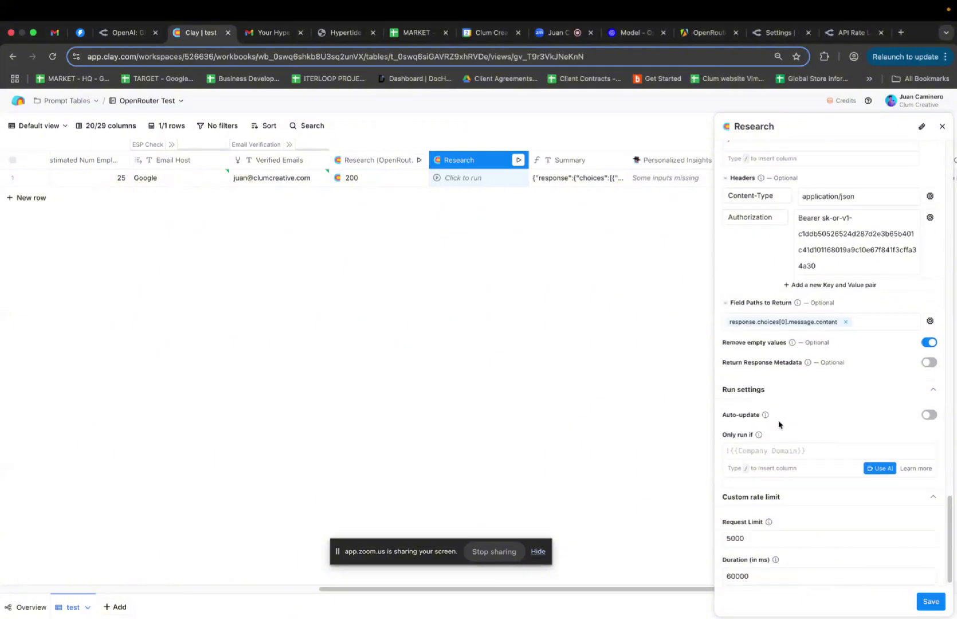
scroll(779, 424, down, 1)
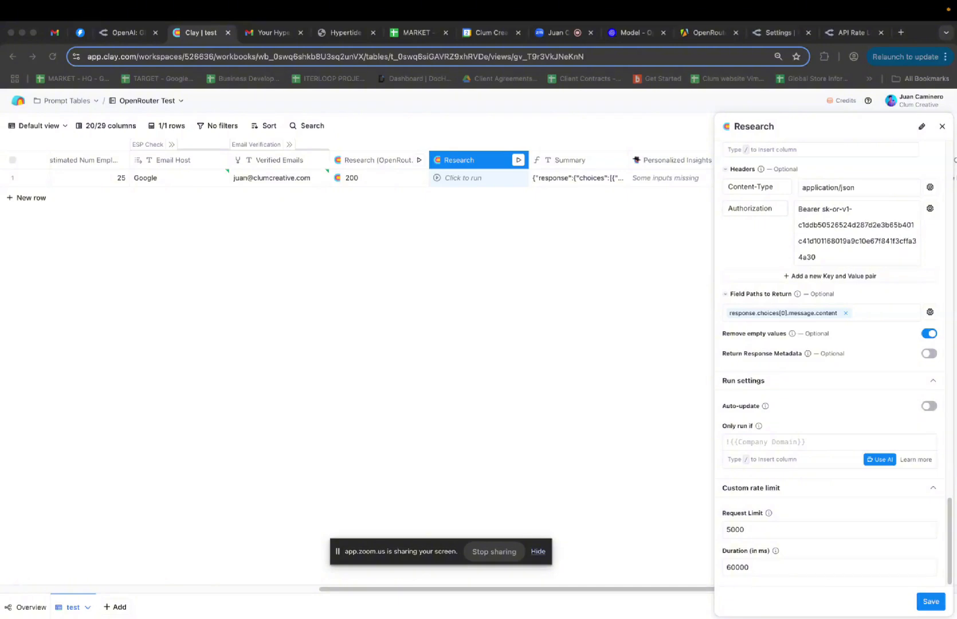
click(931, 604)
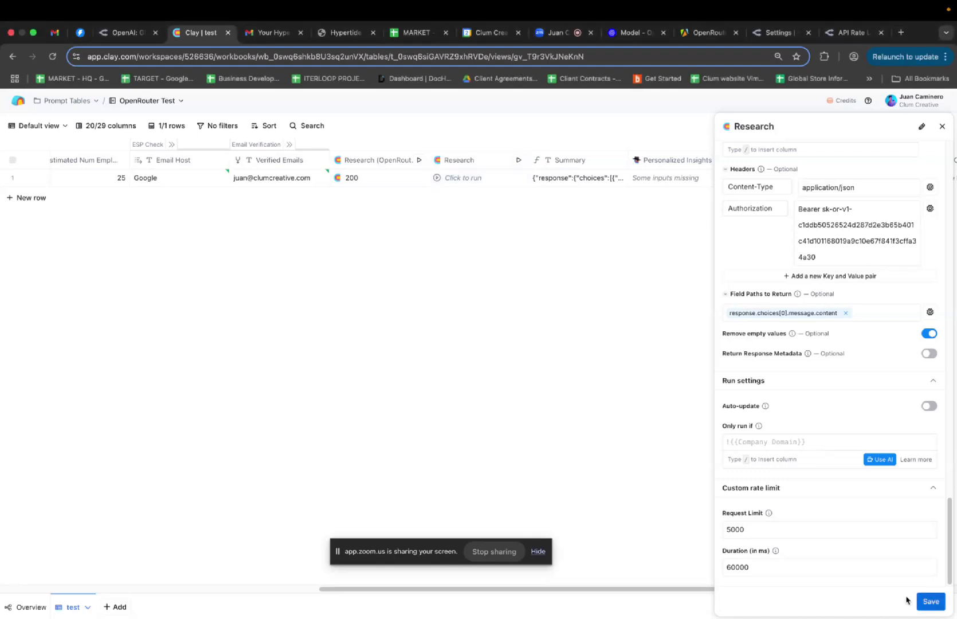
click(933, 602)
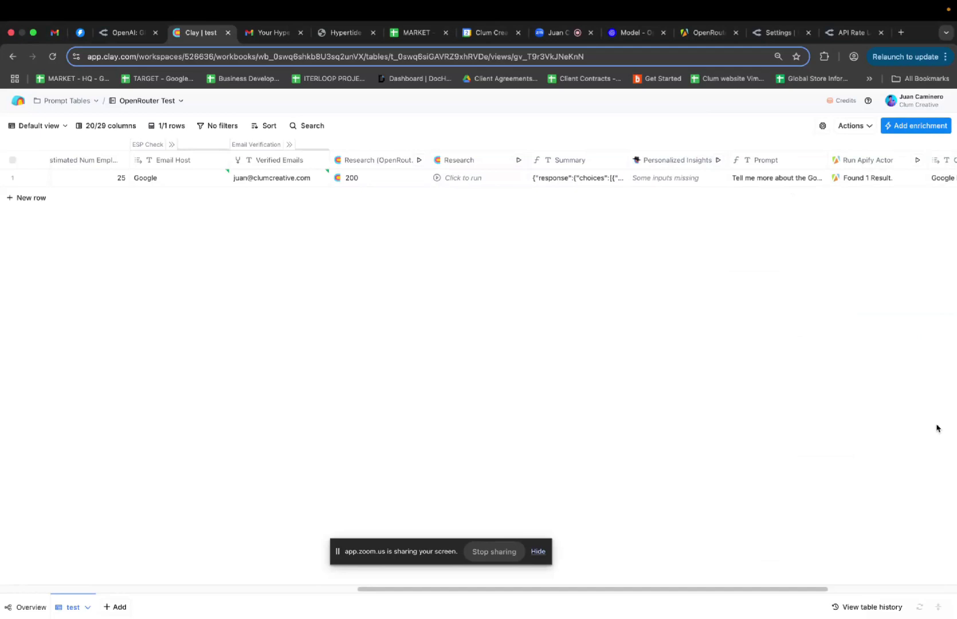
Scroll across the test table's columns and open the Personalized Insights column menu
scroll(721, 361, right, 5)
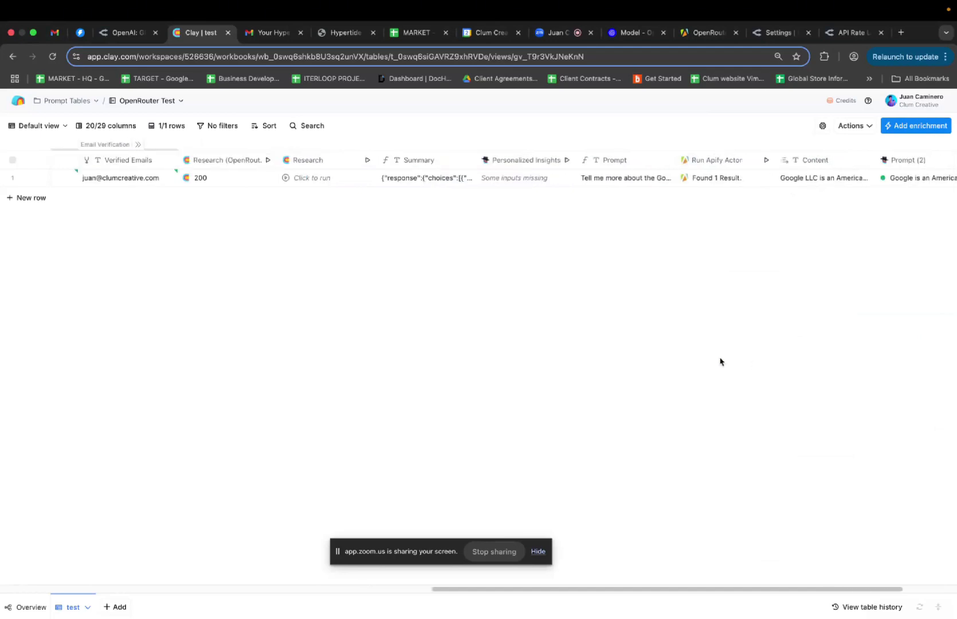
scroll(720, 362, right, 1)
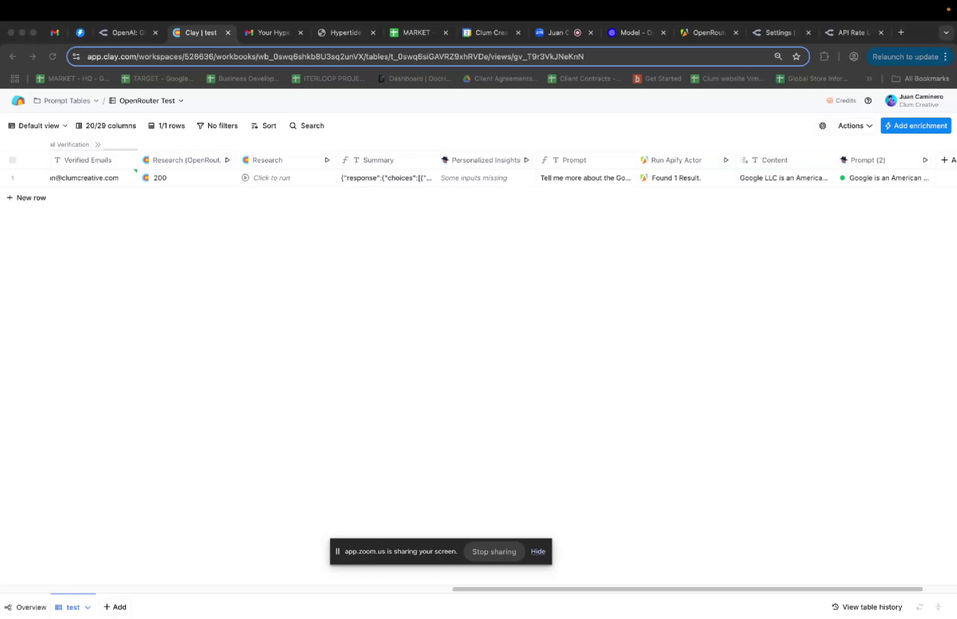
click(483, 159)
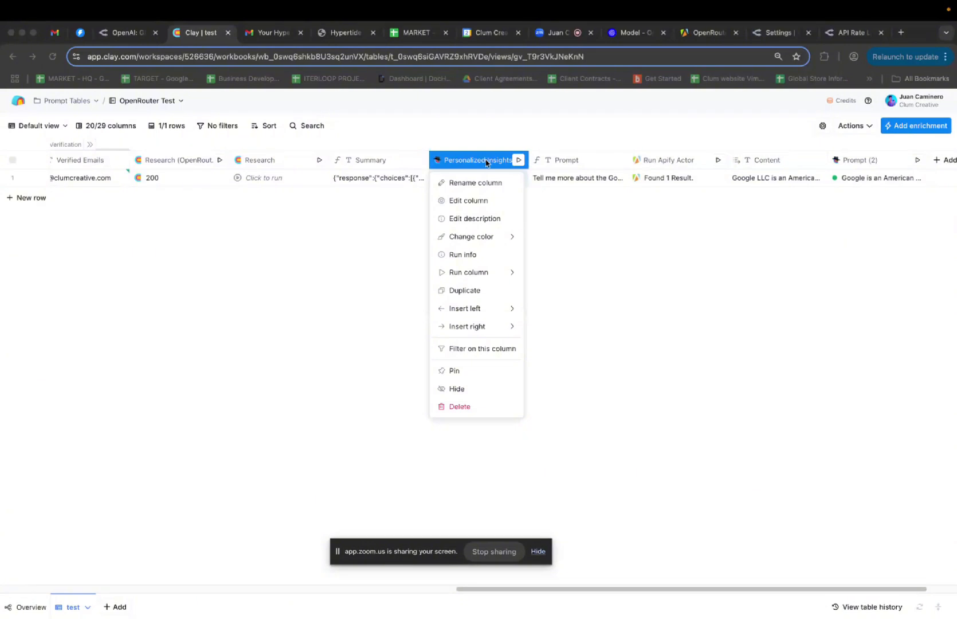
Review the Personalized Insights GPT 4.1 Nano prompt and run settings, then return to OpenRouter's Settings page
click(464, 201)
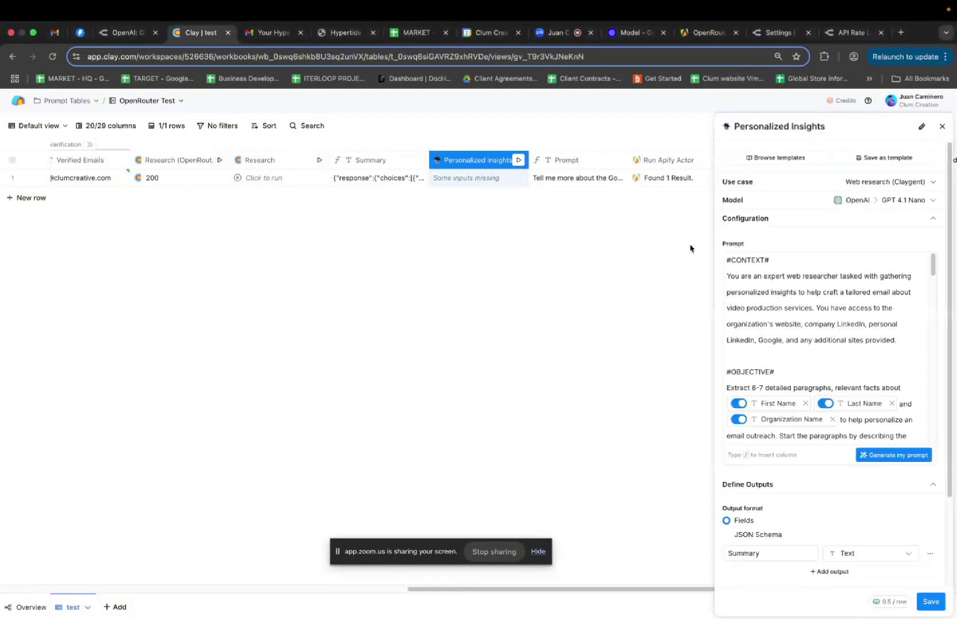
scroll(824, 336, down, 1)
scroll(824, 337, down, 5)
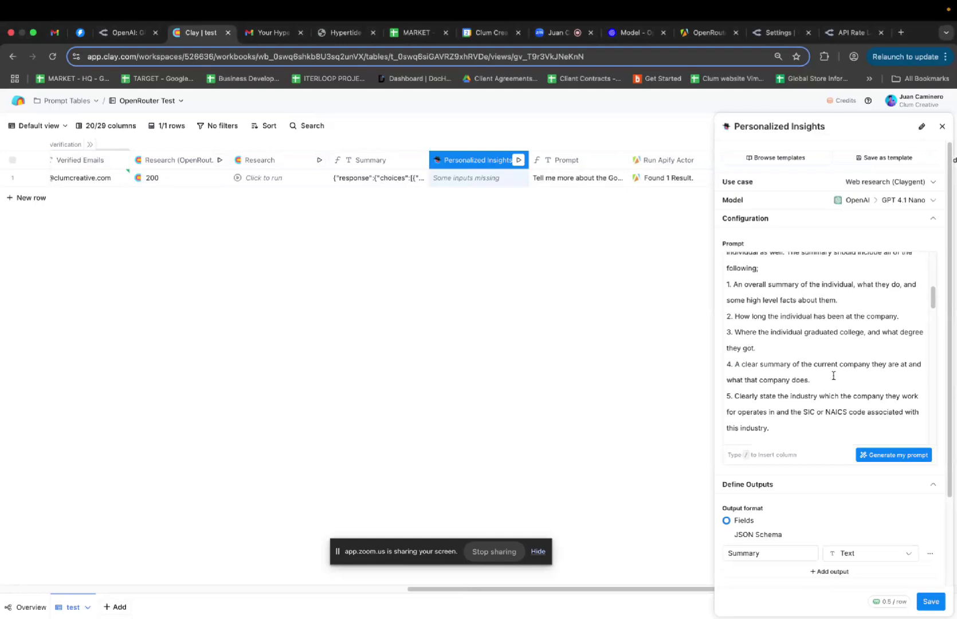
scroll(833, 450, down, 4)
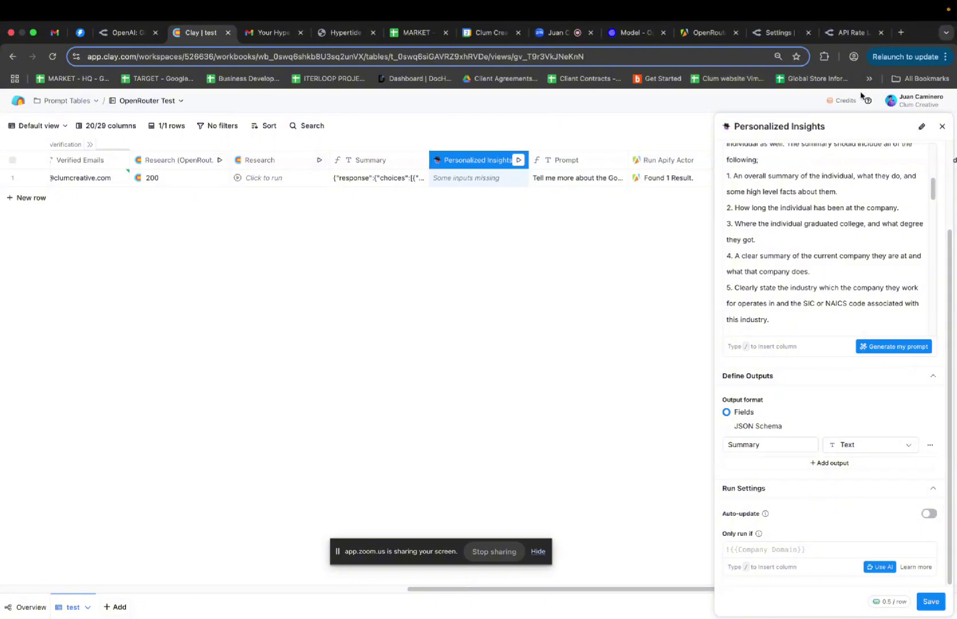
click(850, 33)
click(771, 33)
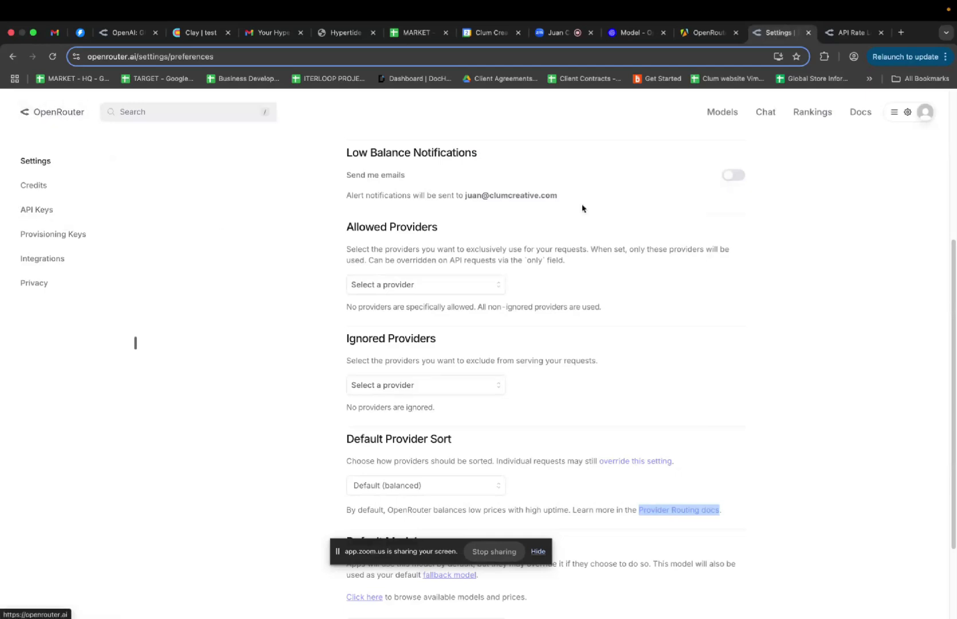
Filter OpenRouter's models to the GPT series and find GPT-4.1, GPT-4.1 Mini and GPT-4.1 Nano
click(725, 112)
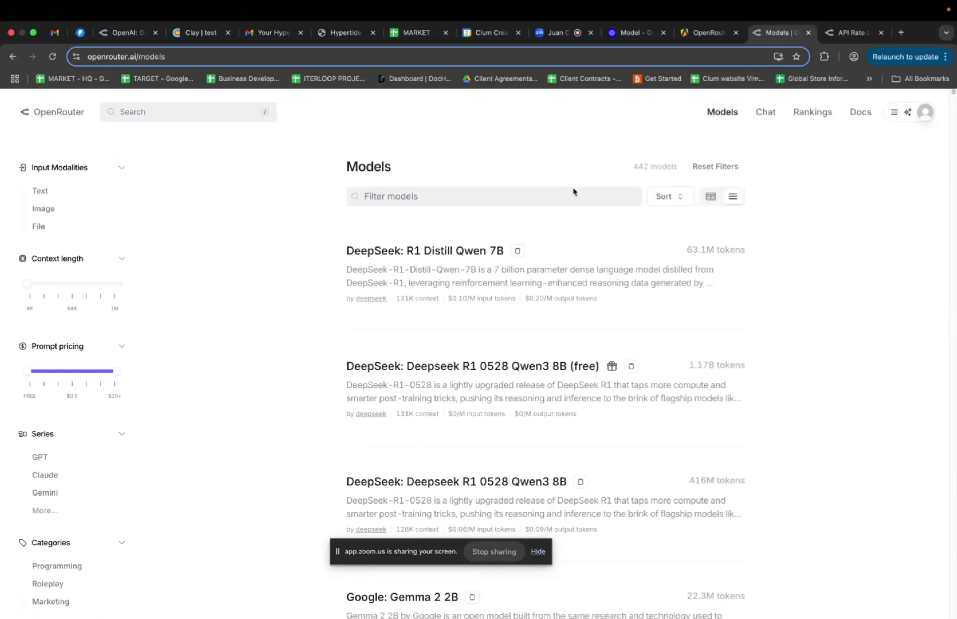
scroll(572, 287, down, 1)
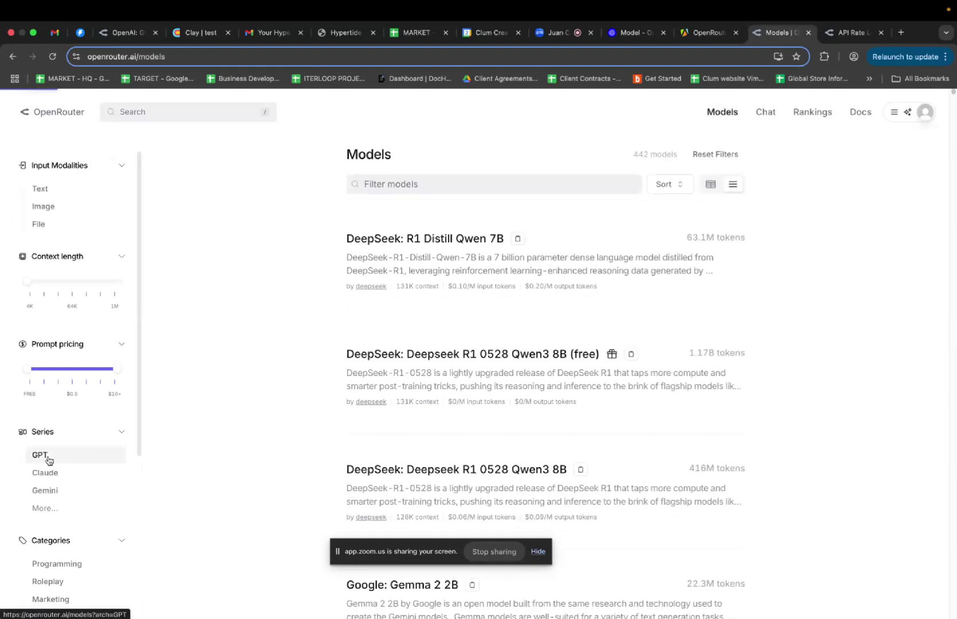
click(40, 454)
scroll(476, 256, down, 3)
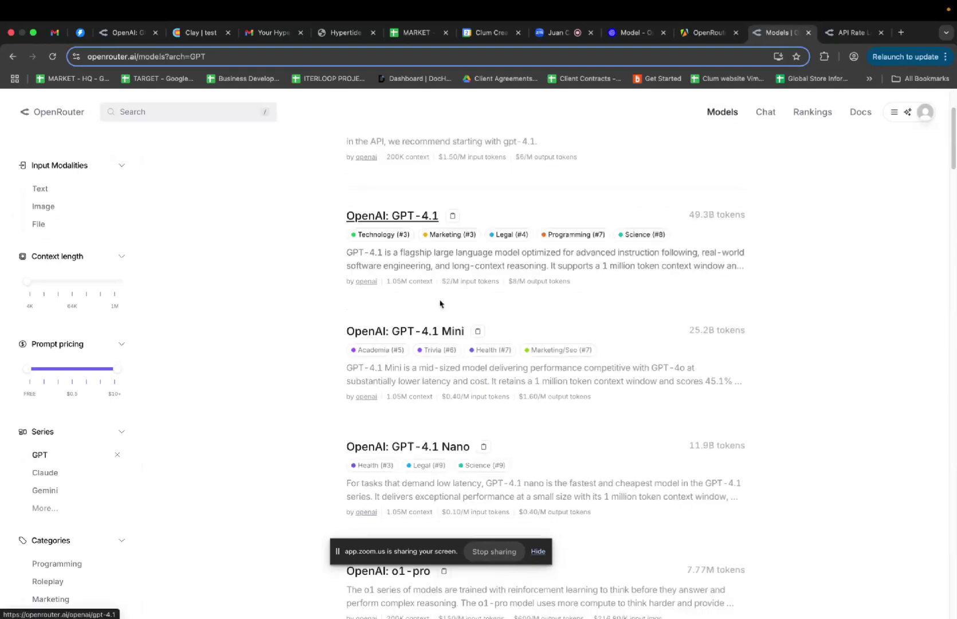
View the GPT-4.1 Mini model details page
click(437, 329)
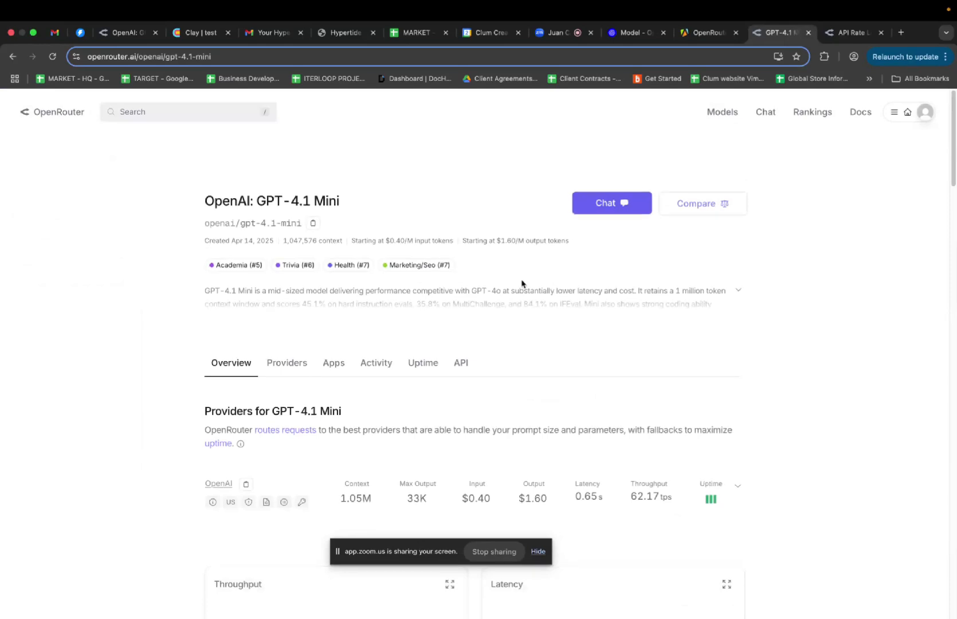
scroll(521, 283, down, 2)
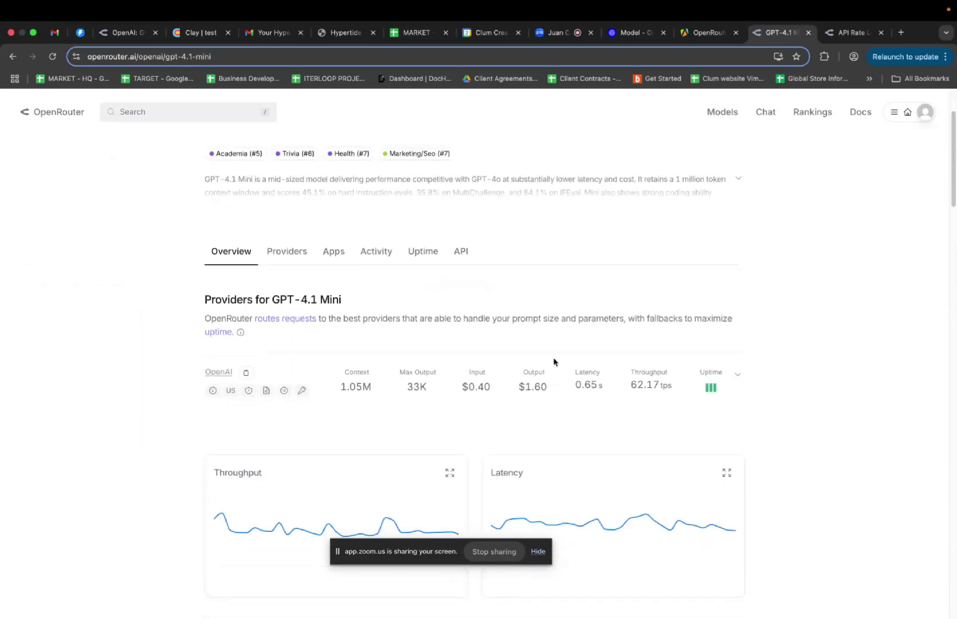
scroll(553, 361, up, 2)
Browse the providers serving GPT-4.1 Mini and their performance charts
click(293, 366)
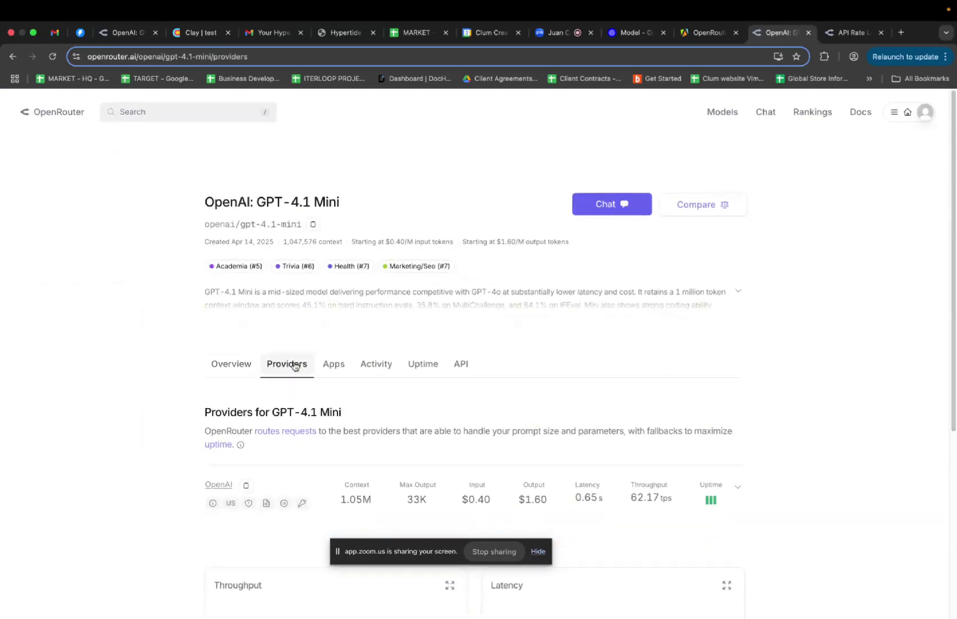
scroll(358, 303, down, 3)
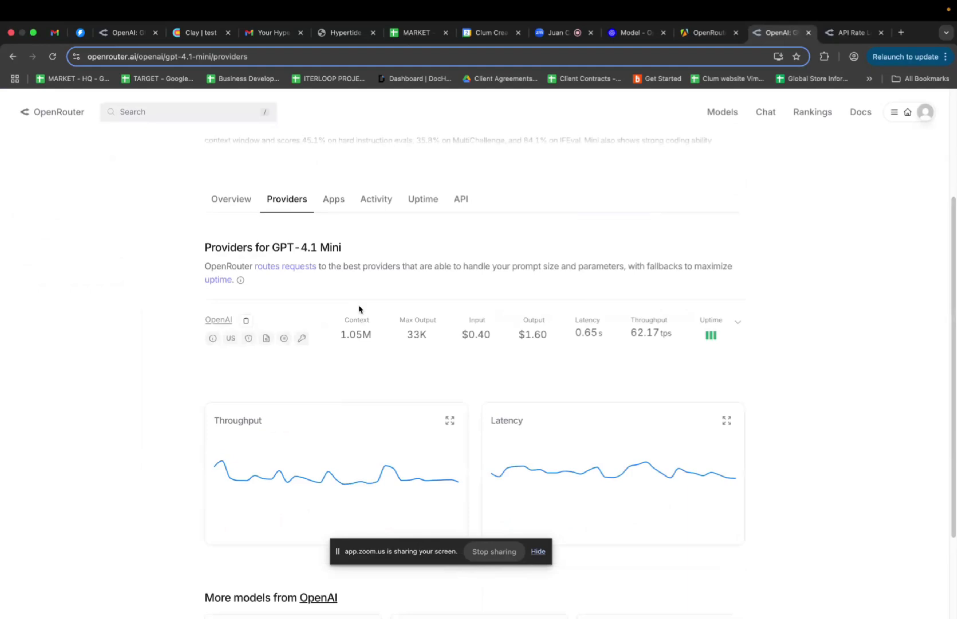
scroll(360, 277, down, 2)
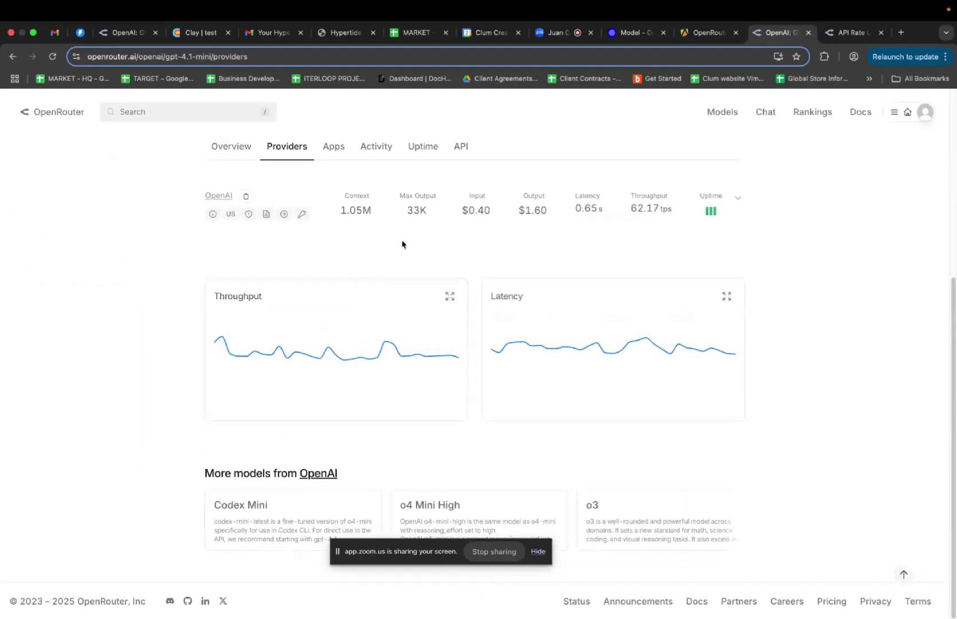
scroll(402, 245, up, 1)
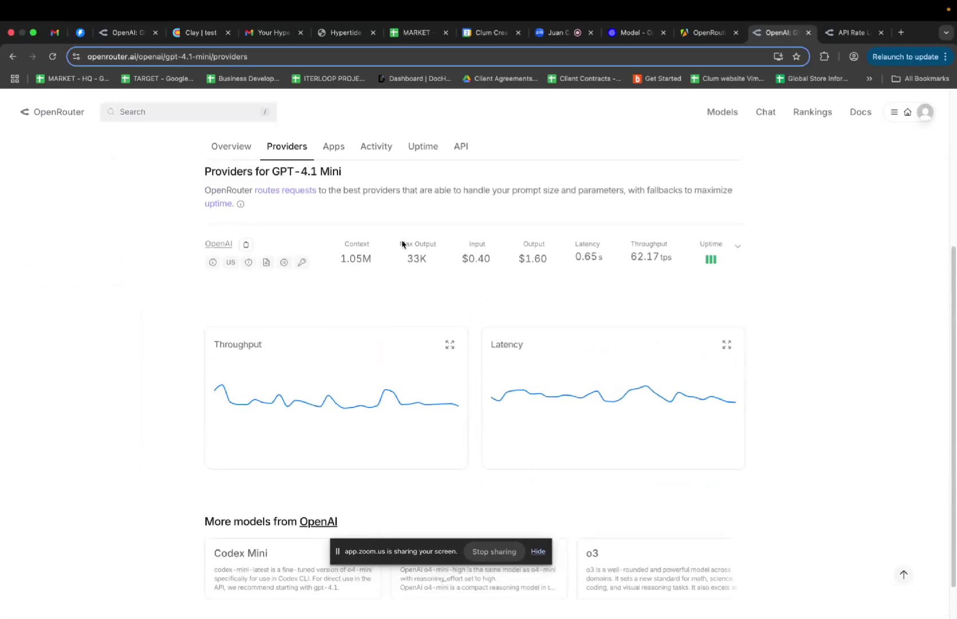
scroll(402, 244, up, 1)
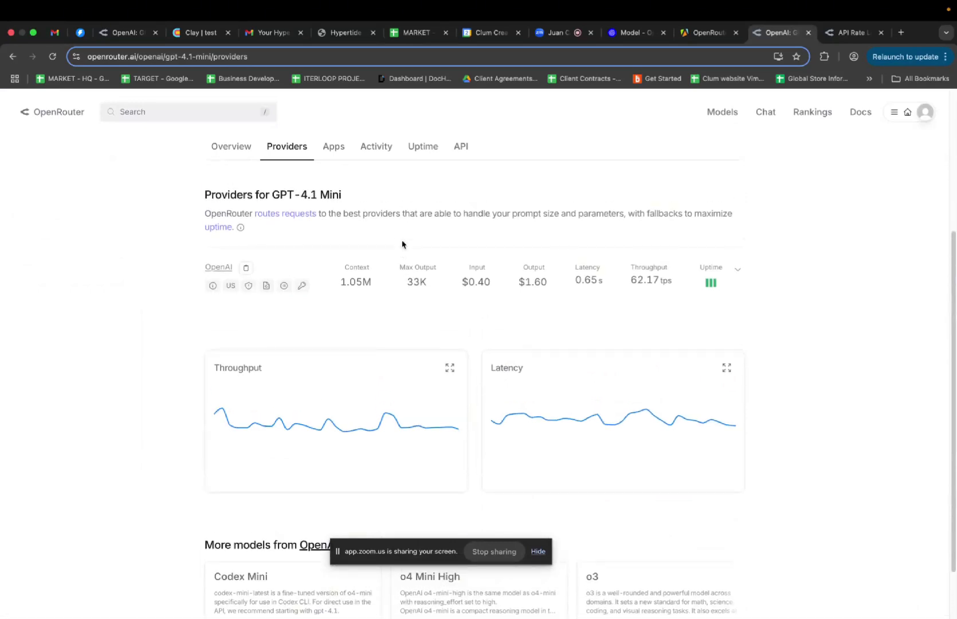
scroll(402, 245, down, 2)
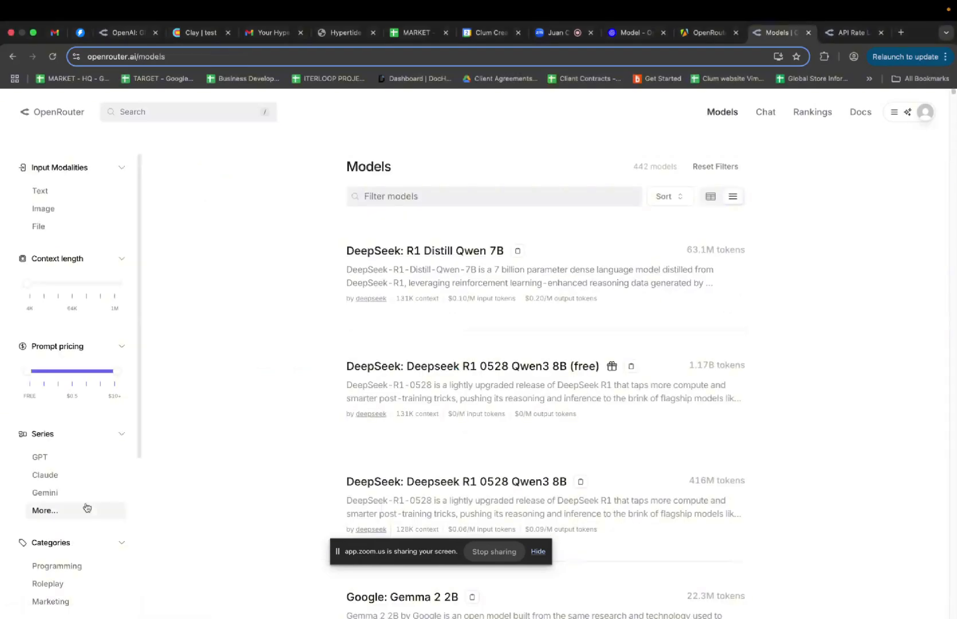
Show more model series in the filter, then return to the Clay test table
click(83, 509)
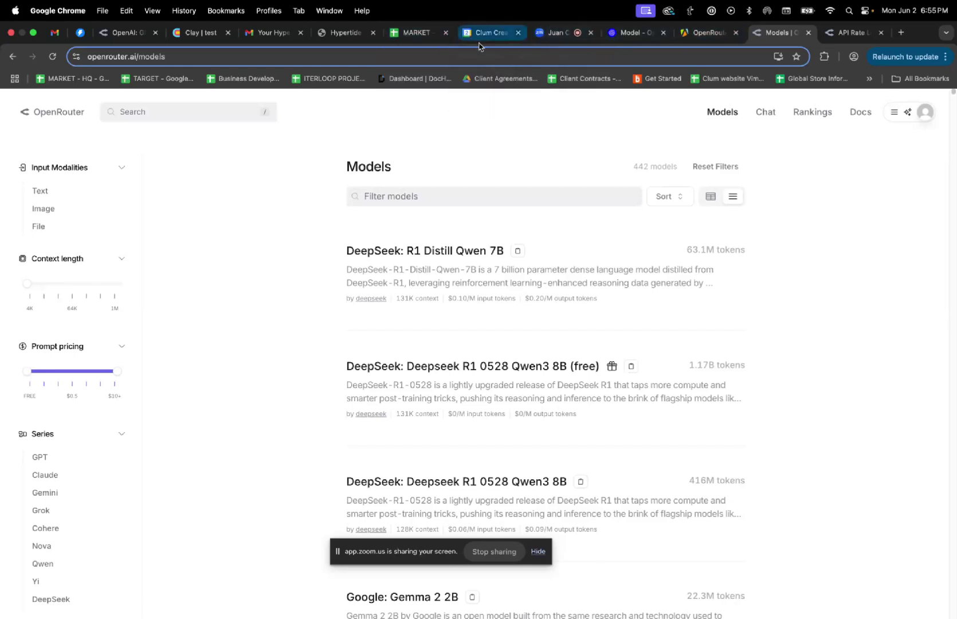
click(192, 33)
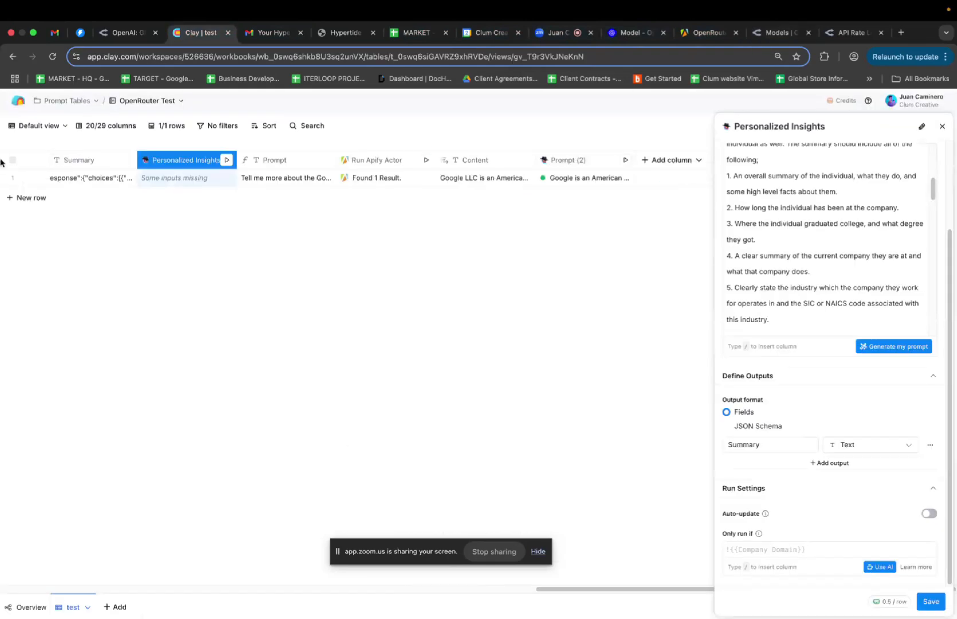
Go from Clay home through Prompt Tables and Non Decision Maker Prompt to the 5/29 Group 1 table
click(18, 101)
click(246, 342)
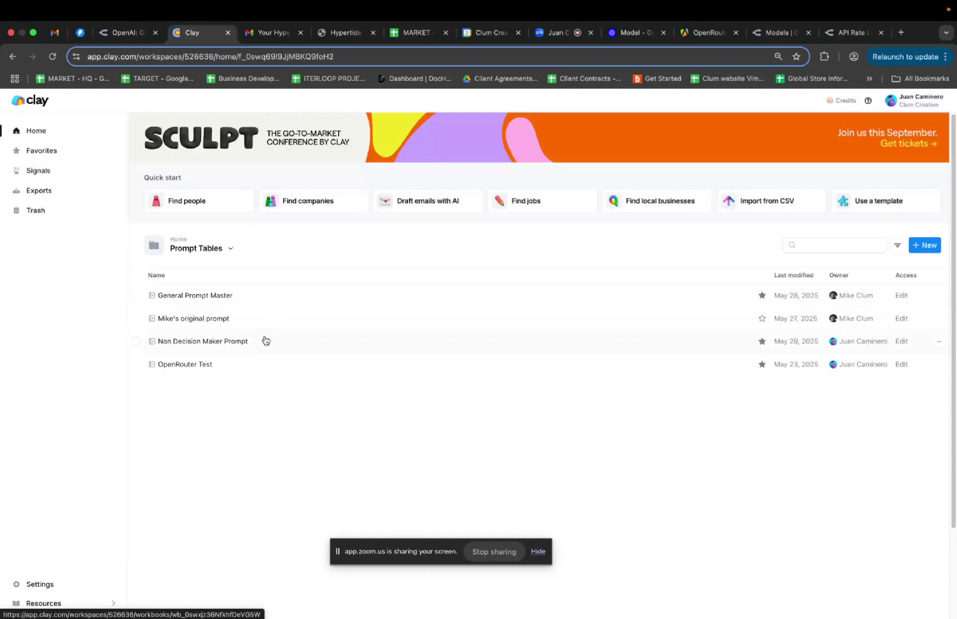
click(250, 344)
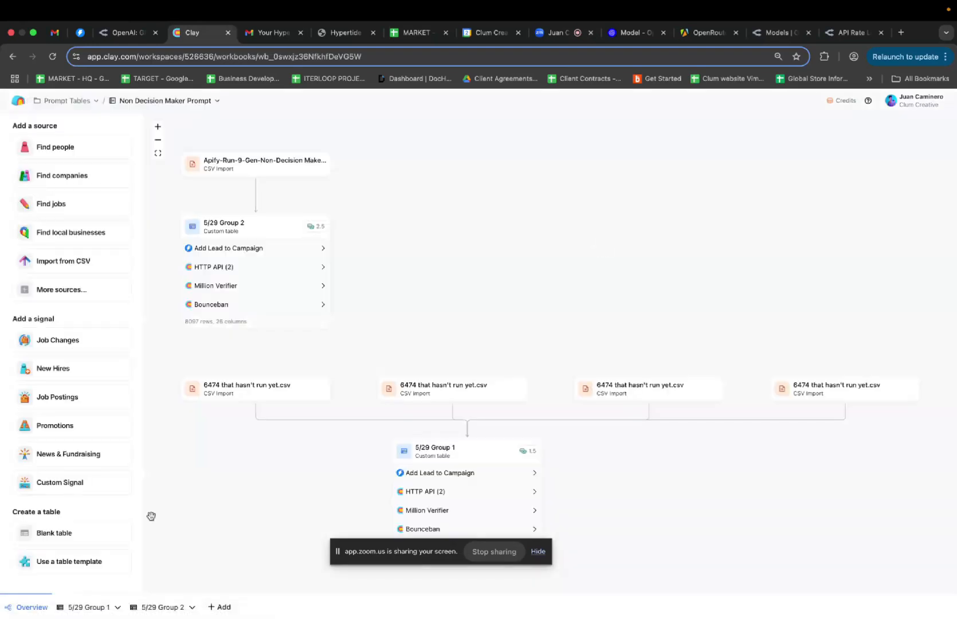
click(89, 606)
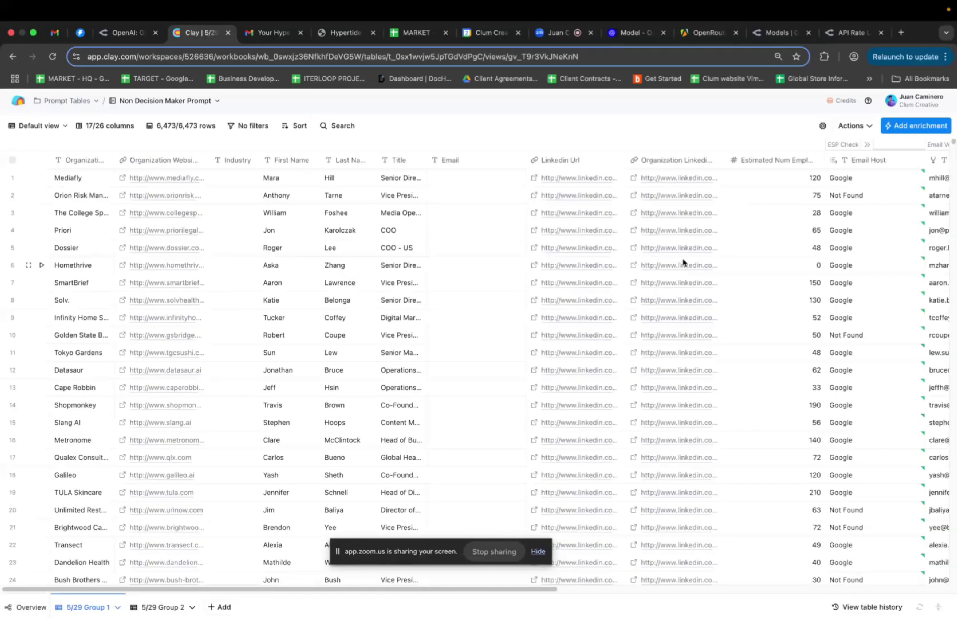
scroll(683, 262, right, 10)
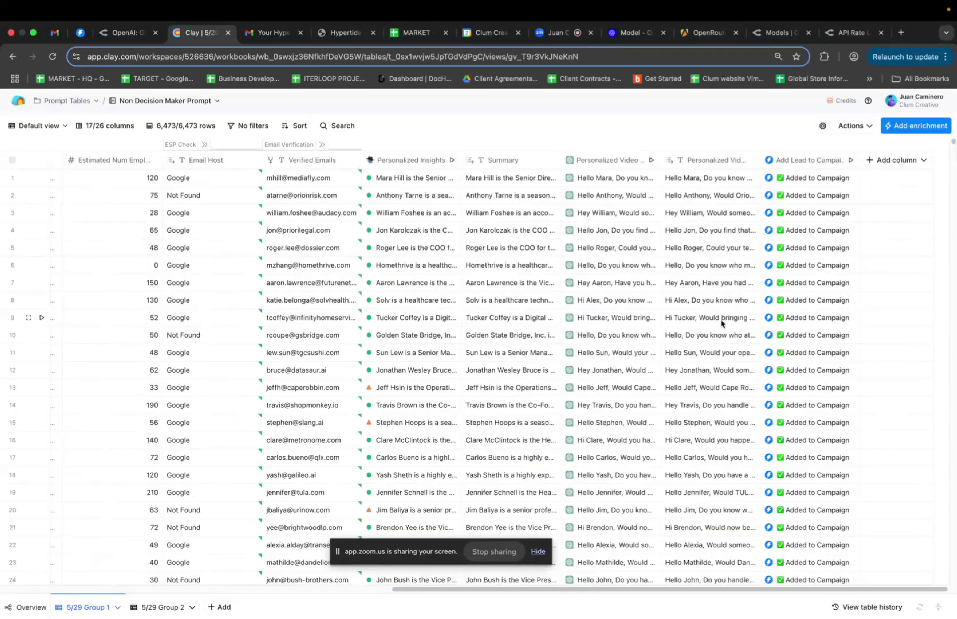
scroll(720, 323, down, 15)
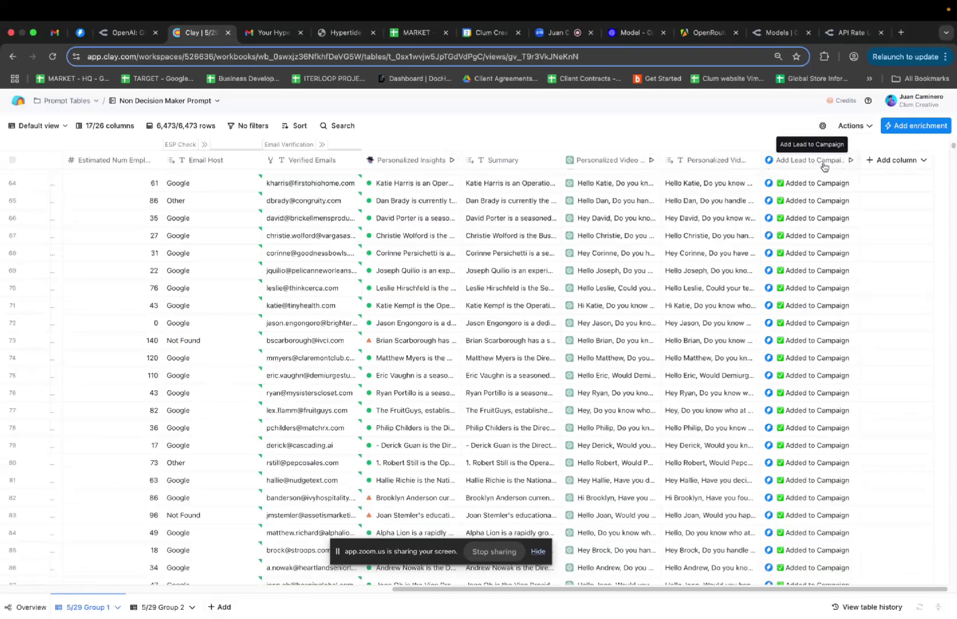
scroll(828, 239, down, 6)
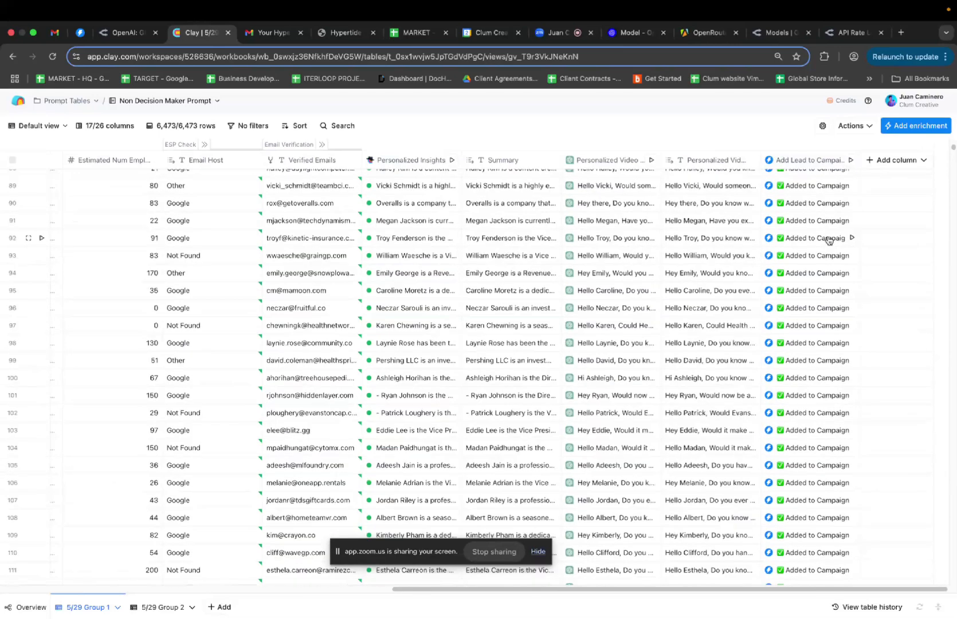
Inspect the Add Lead to Campaign column's Only run if condition, then return to the Zoom meeting
click(803, 159)
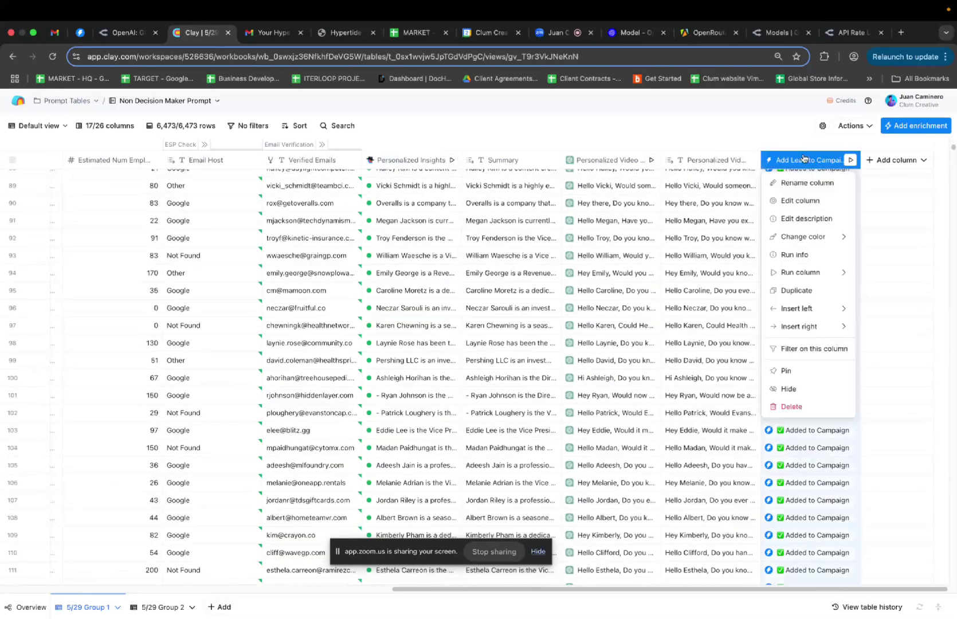
click(800, 200)
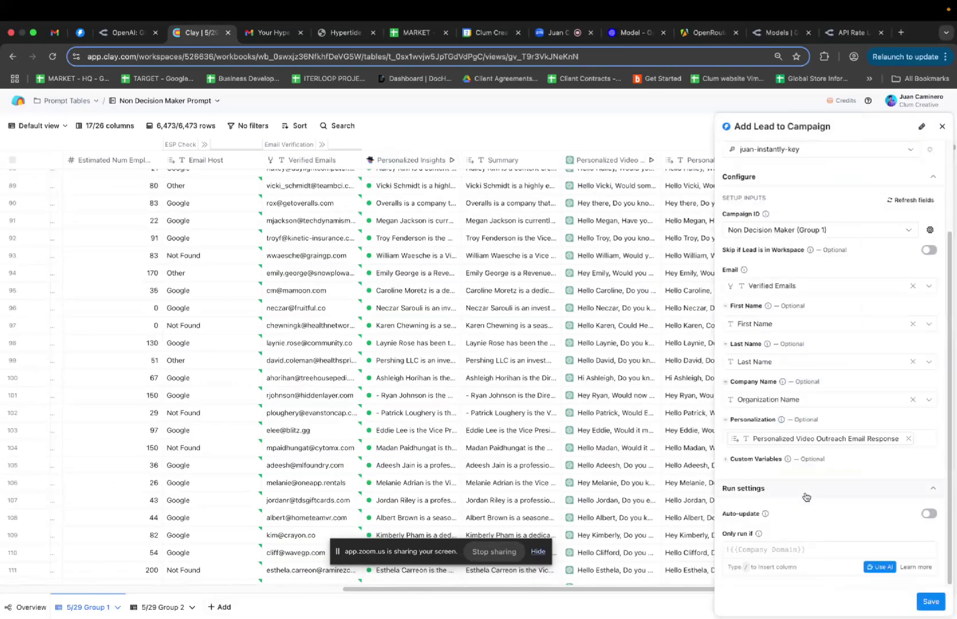
click(764, 550)
click(551, 35)
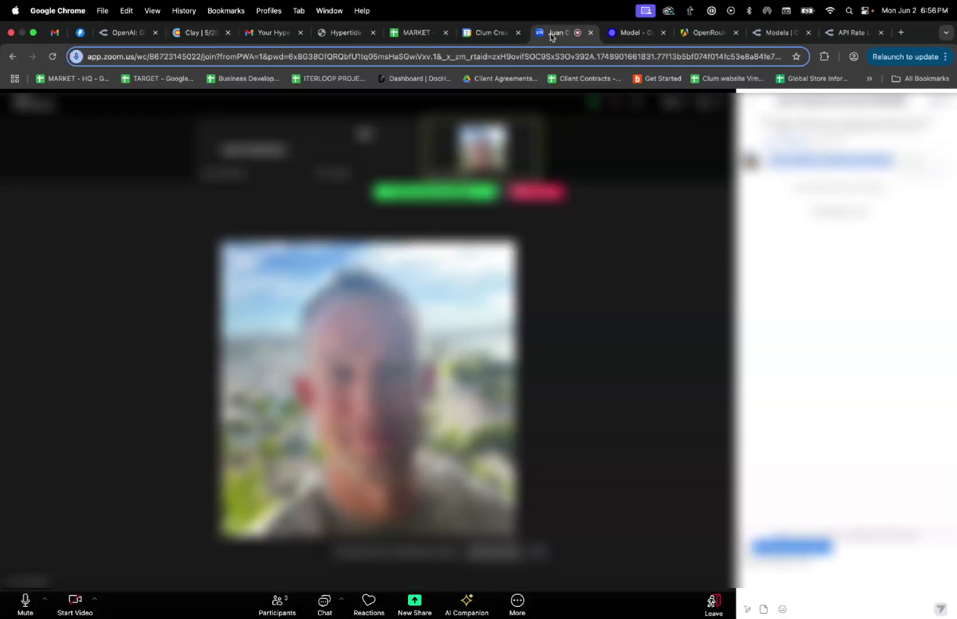
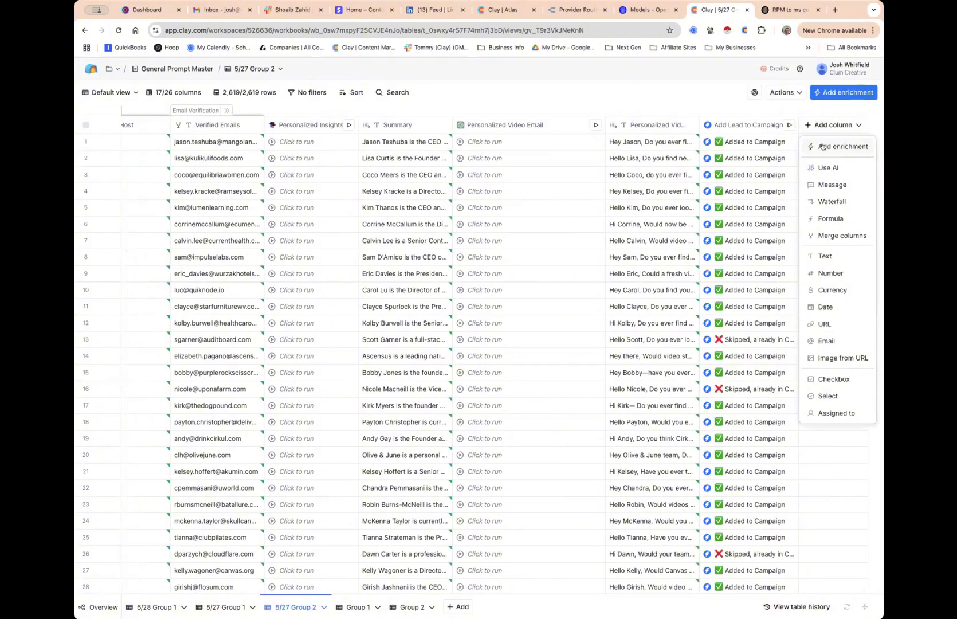
Add an HTTP API enrichment to 5/27 Group 2 and paste the Instantly lead-delete request into its body
click(825, 147)
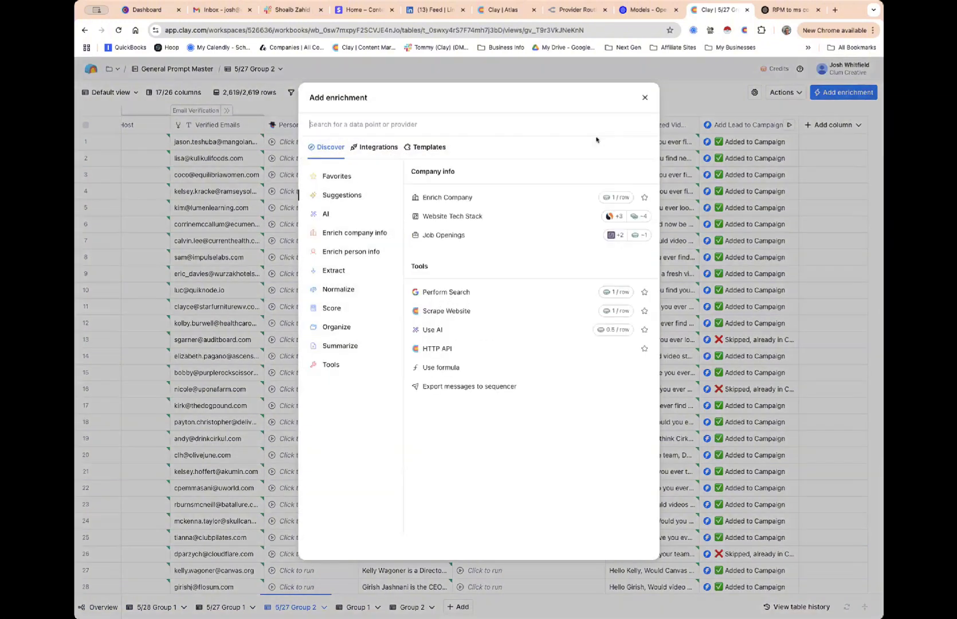
text(api)
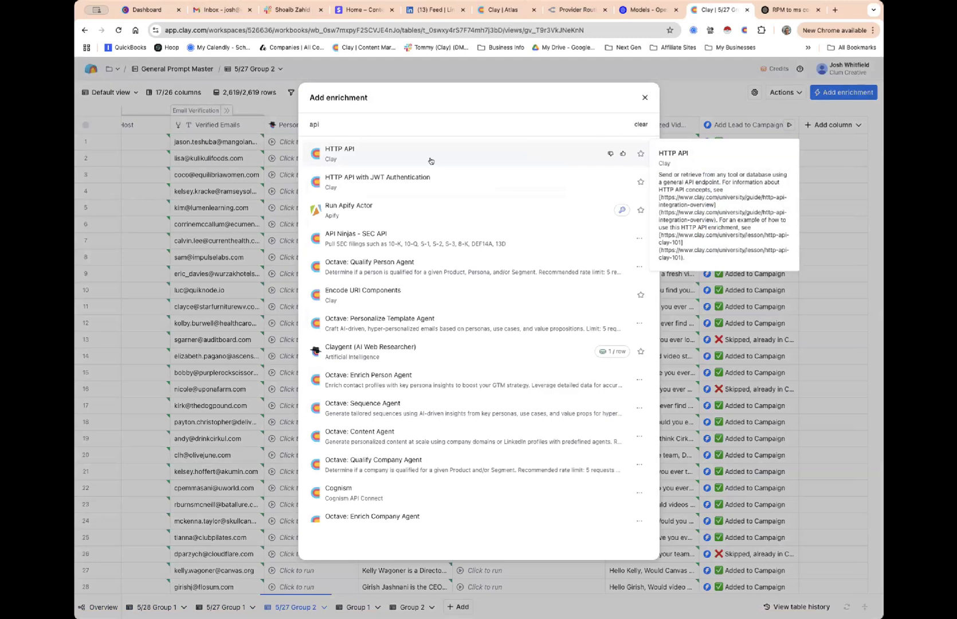
click(429, 160)
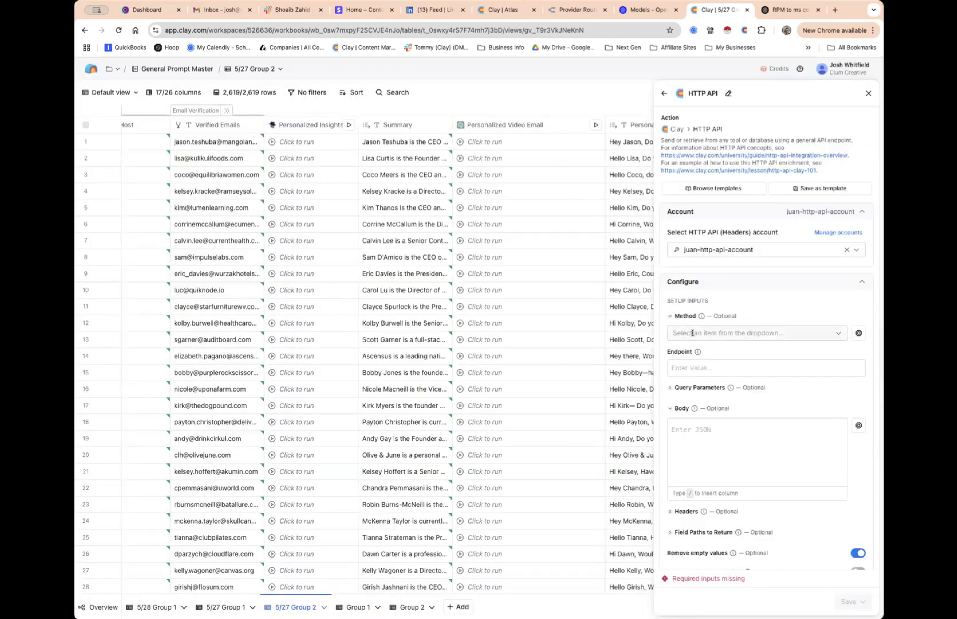
click(685, 425)
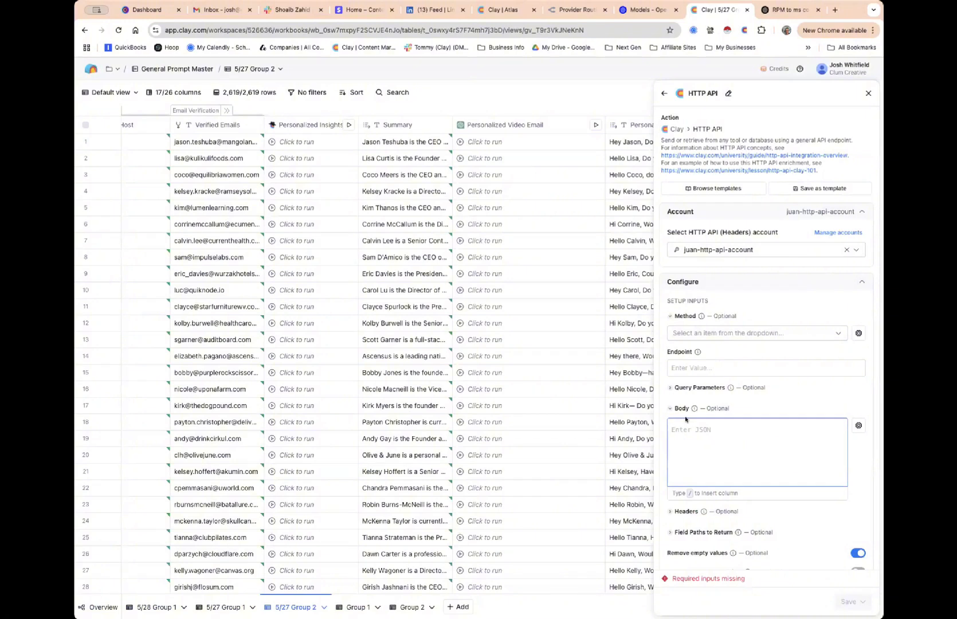
key(super+v)
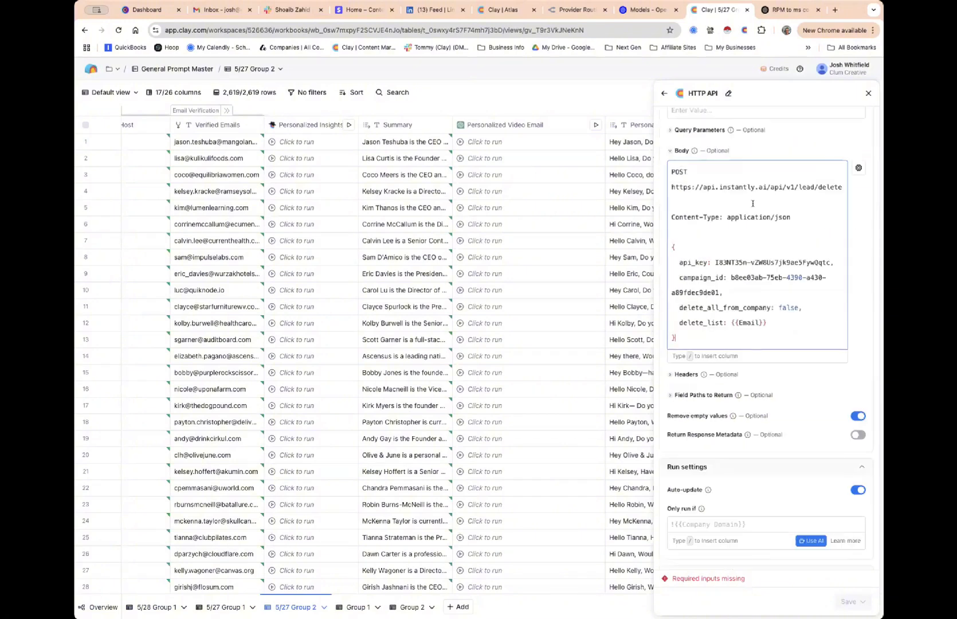
In Atlas, apply the Delete Lead from Instantly Campaign template with the email column and copy its endpoint URL
click(508, 16)
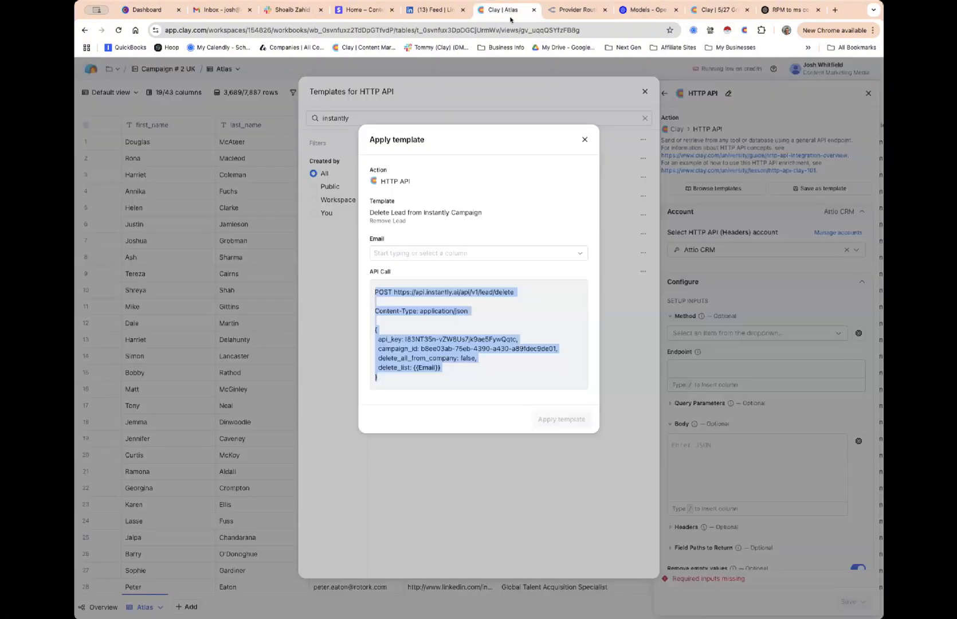
click(487, 253)
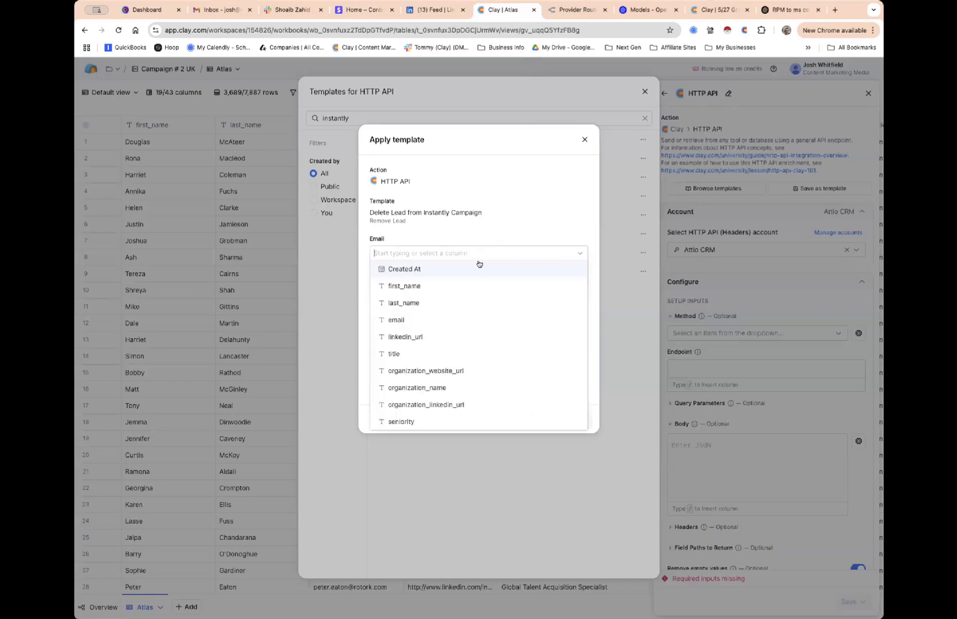
click(464, 328)
click(548, 420)
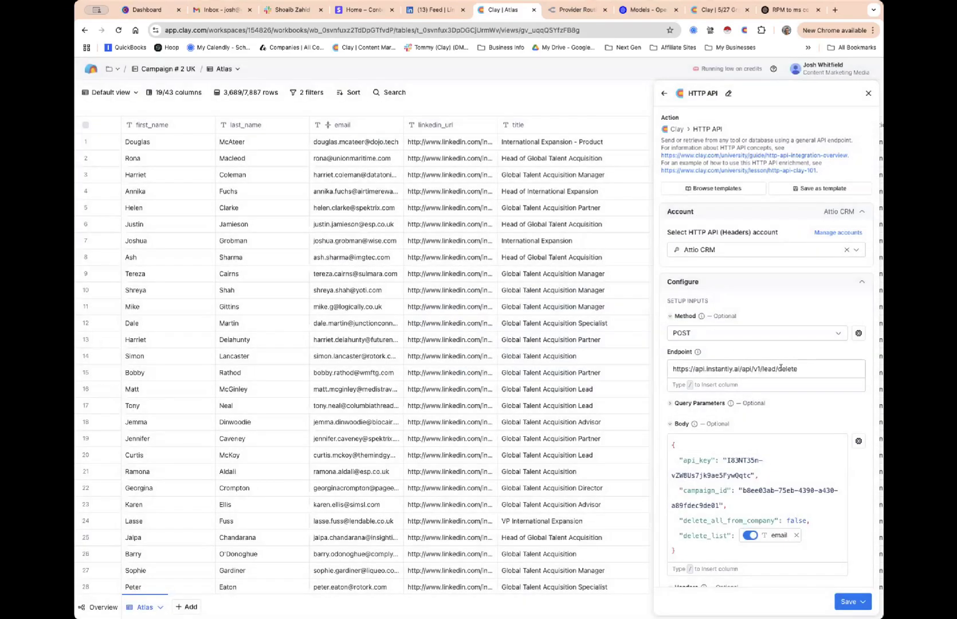
drag(804, 368, 650, 364)
key(ctrl+c)
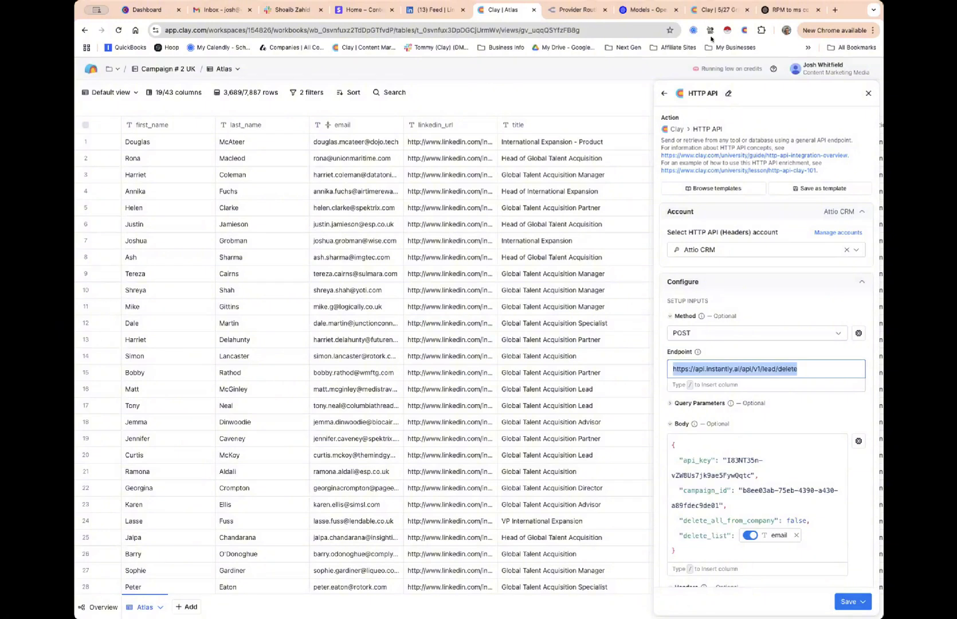
click(713, 10)
scroll(699, 287, up, 5)
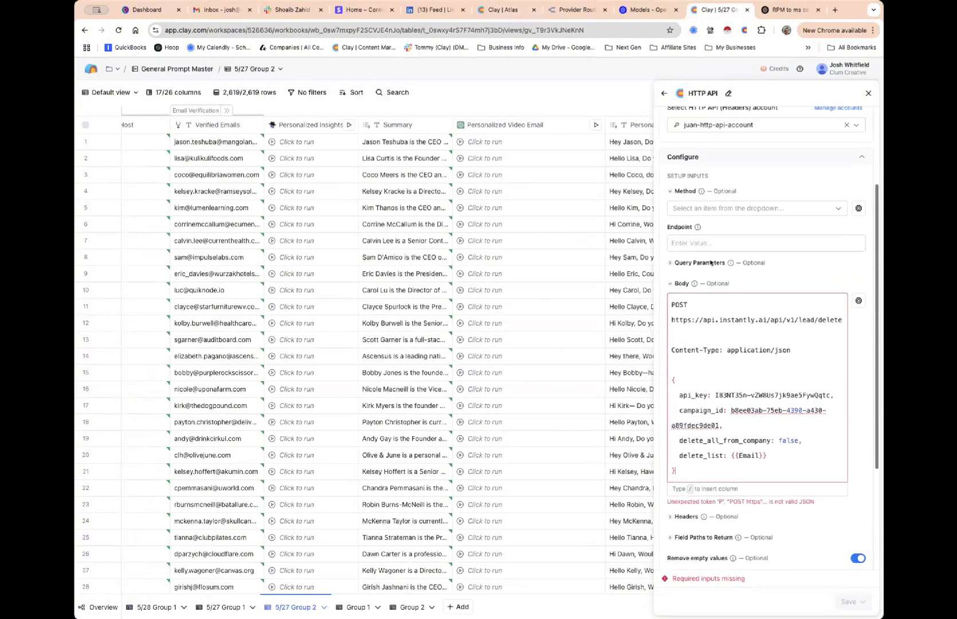
Paste the Instantly lead-delete endpoint URL and set the request method to POST
click(703, 269)
key(ctrl+v)
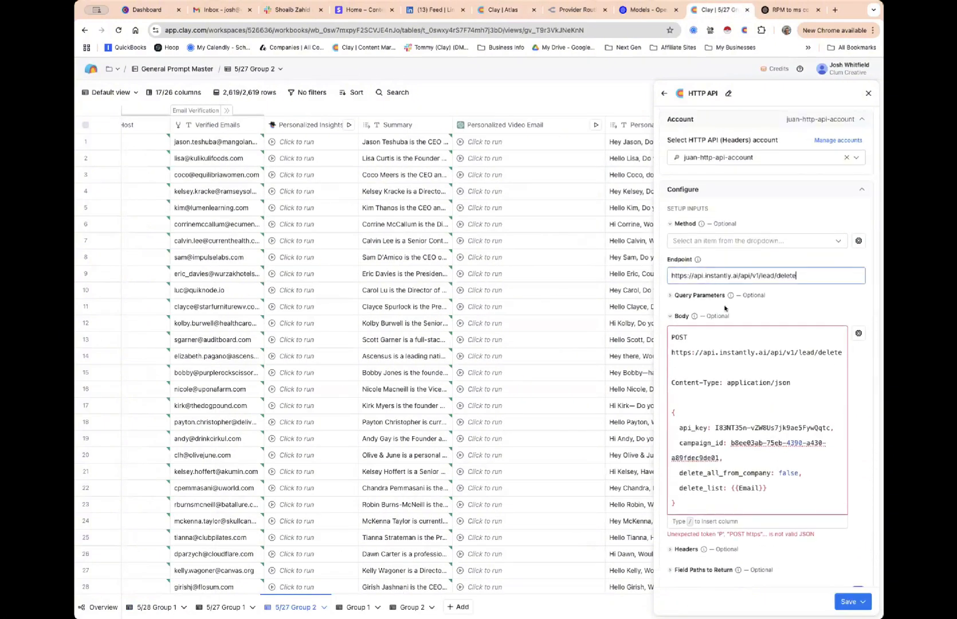
click(696, 241)
click(687, 277)
scroll(754, 291, down, 2)
scroll(754, 291, down, 3)
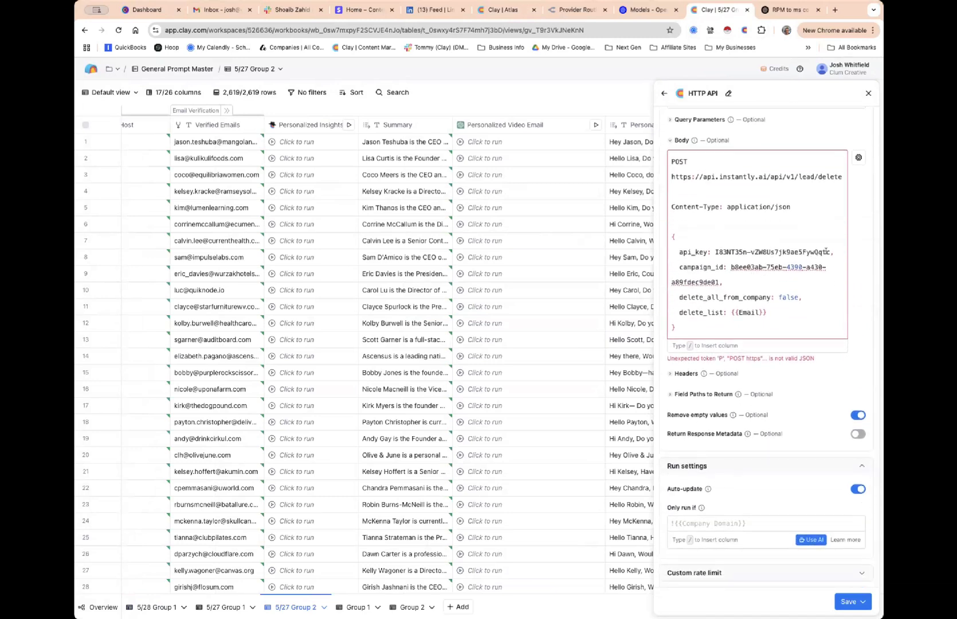
Replace the real api_key value with placeholder text and save the column without running it
drag(830, 251, 714, 251)
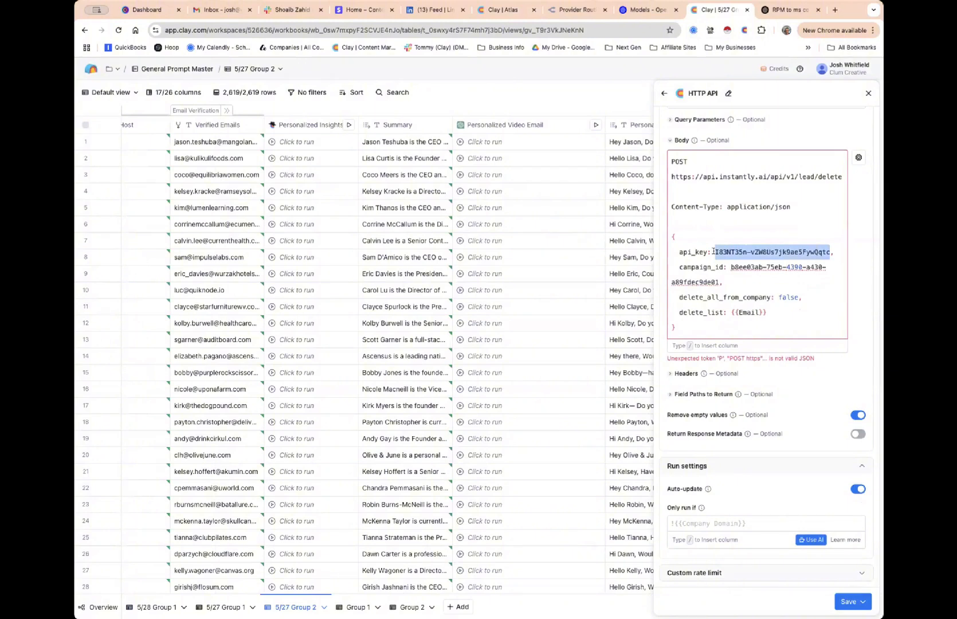
text(you ap,)
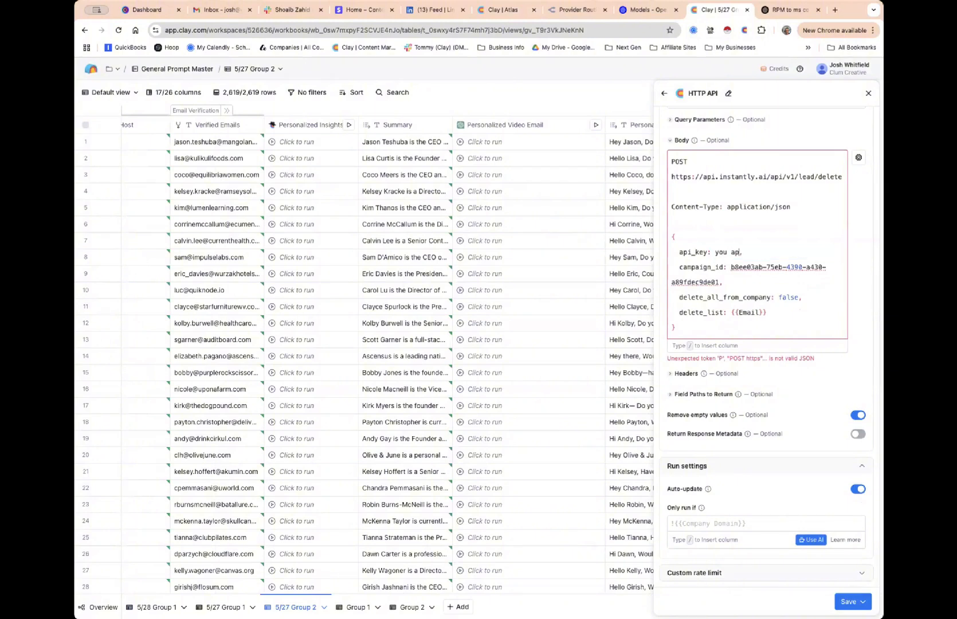
text(api key here)
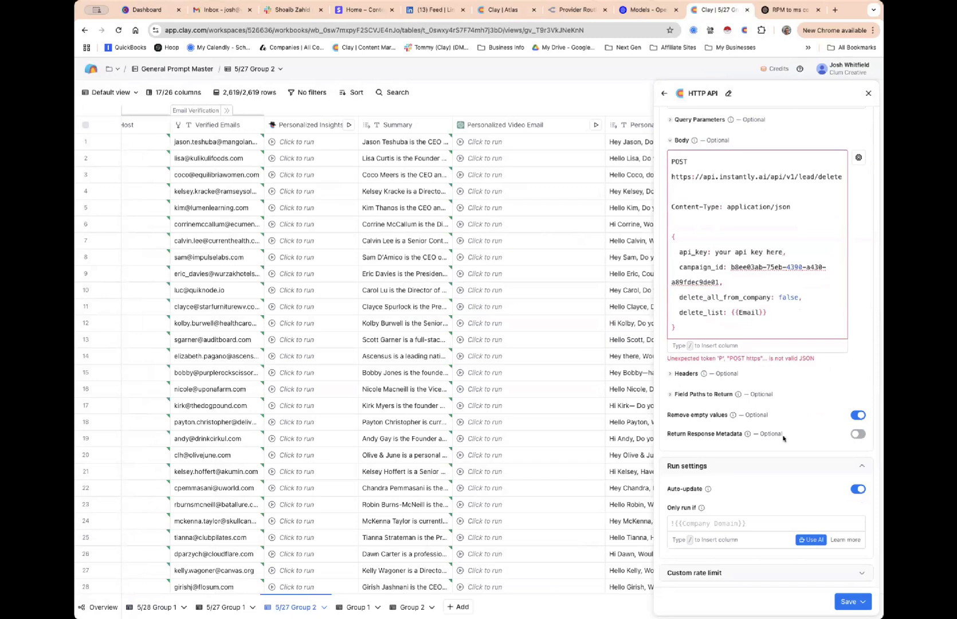
click(841, 601)
click(791, 580)
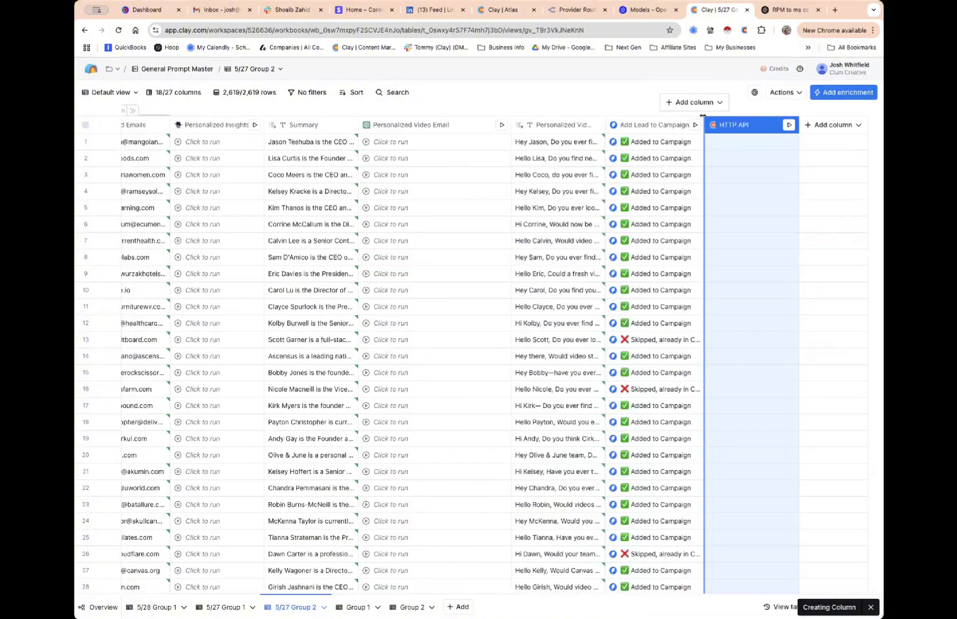
Add an Instantly Find leads column keyed on Verified Emails and run it for row 1, finding 3 leads
click(698, 106)
click(701, 128)
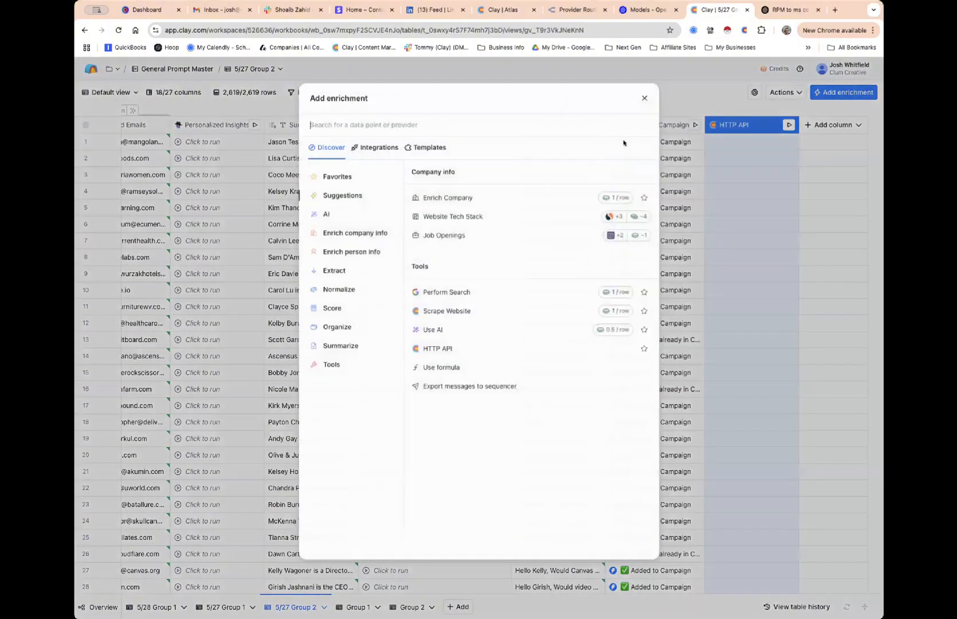
text(instant)
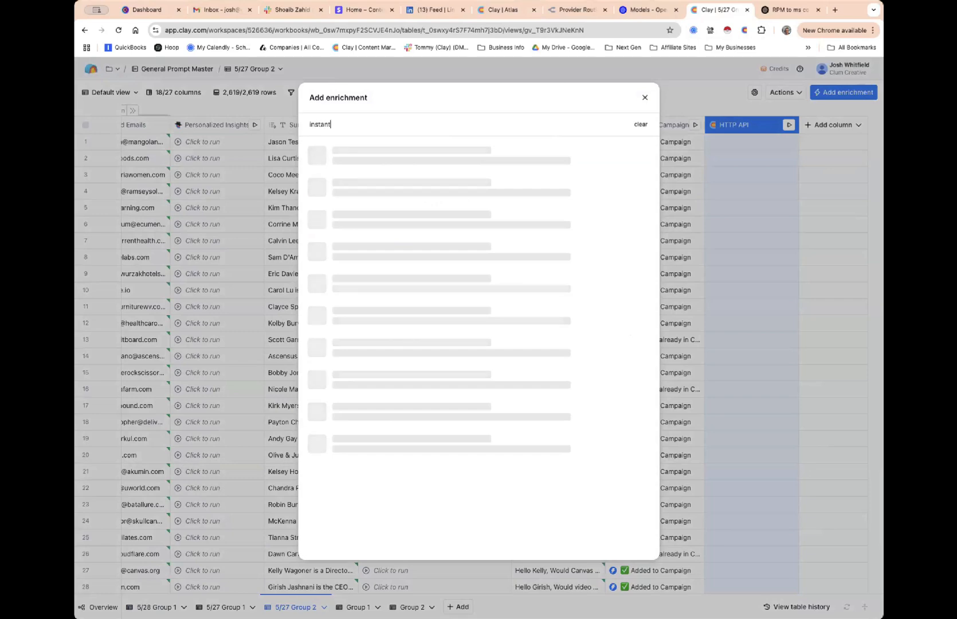
text(ly)
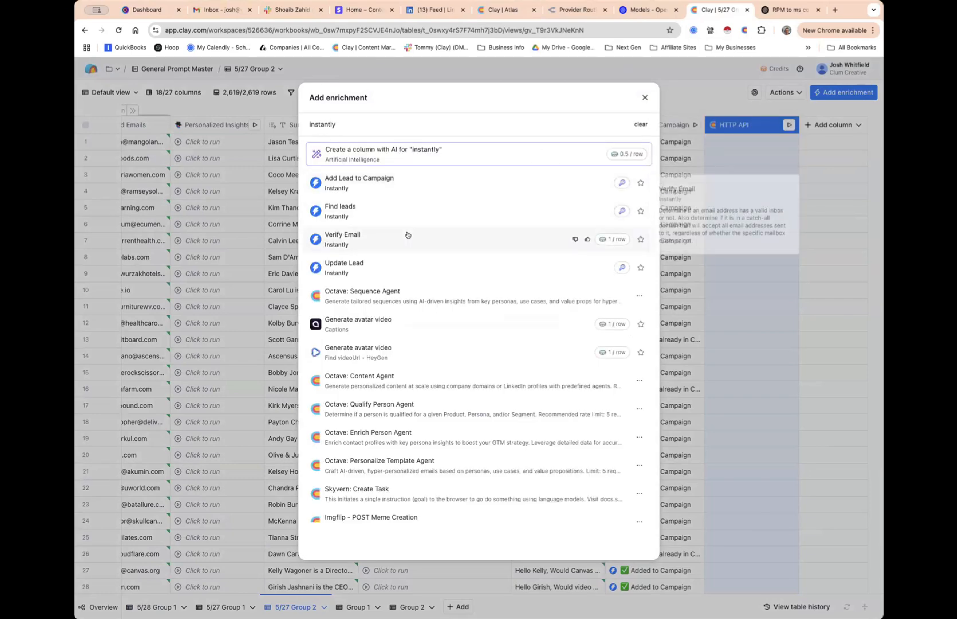
click(401, 213)
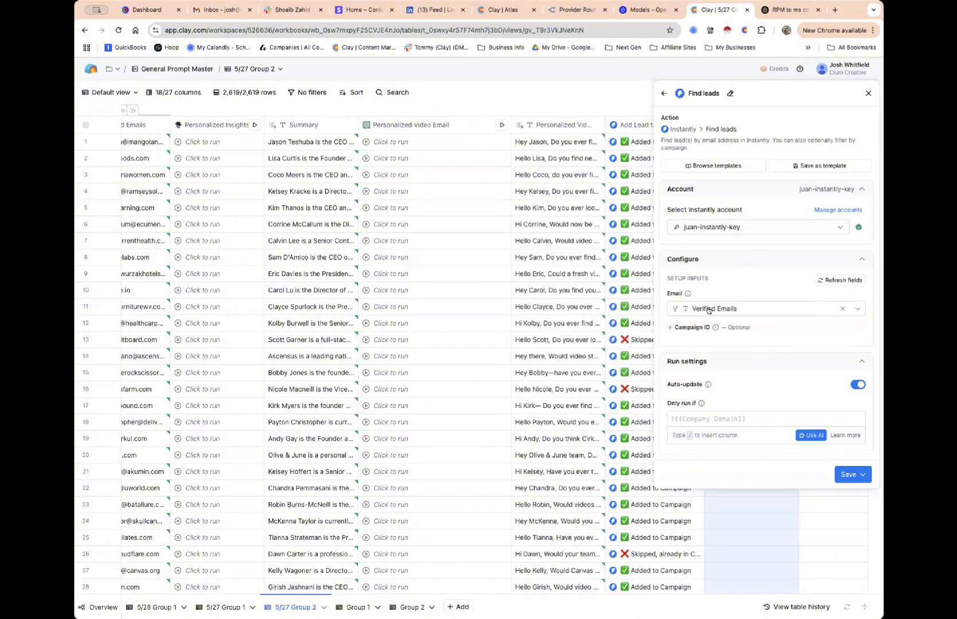
click(854, 474)
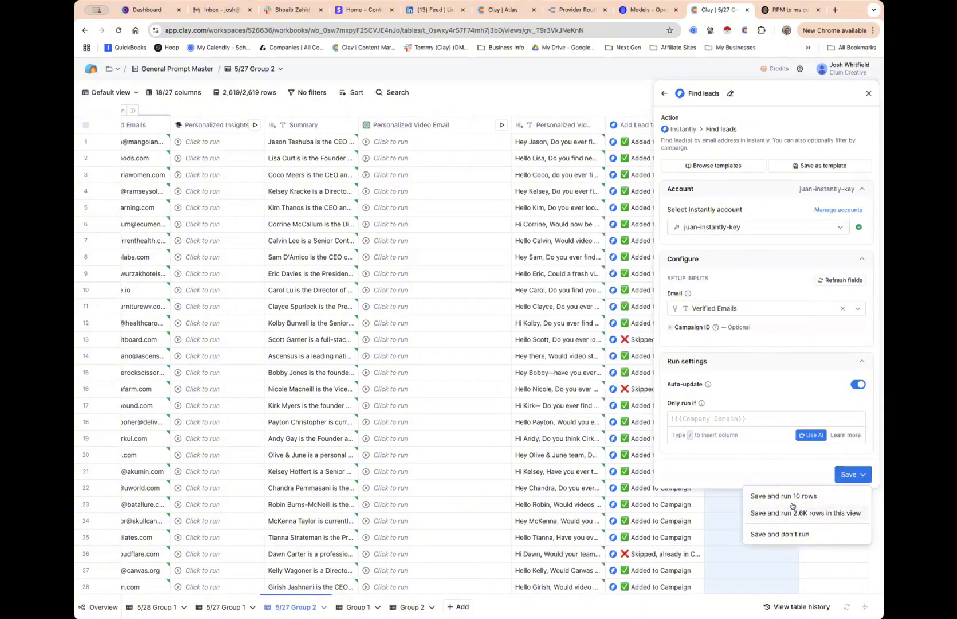
click(794, 534)
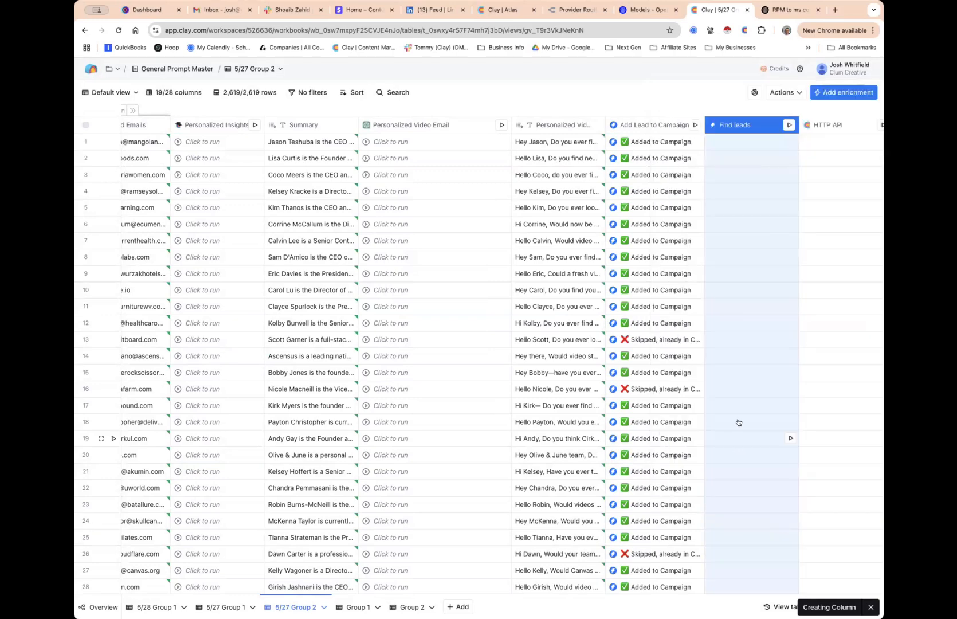
click(789, 141)
scroll(754, 168, right, 3)
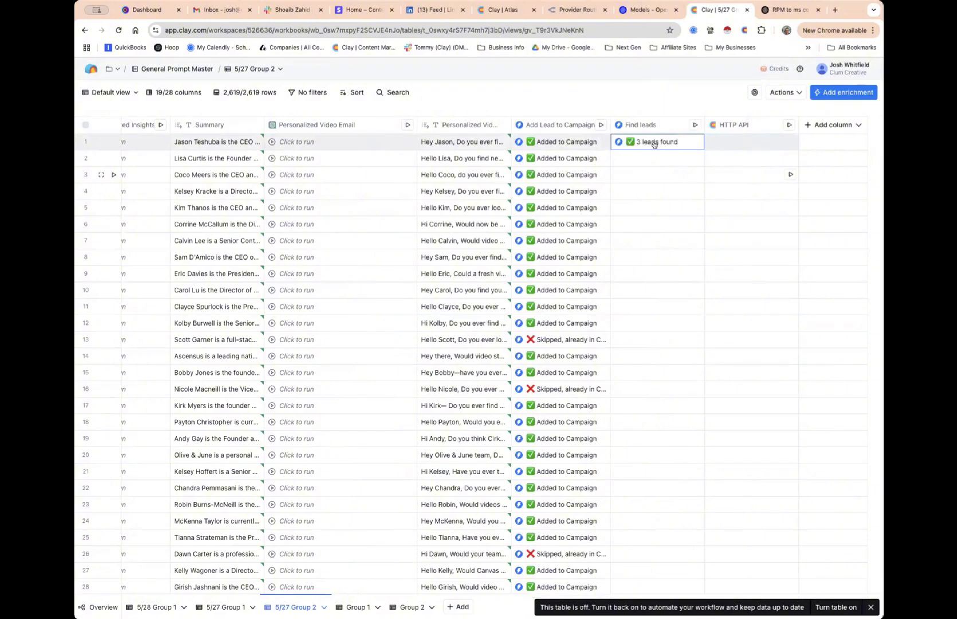
Create a Campaign column from the first lead's Campaign field in row 1's Find leads result
click(656, 143)
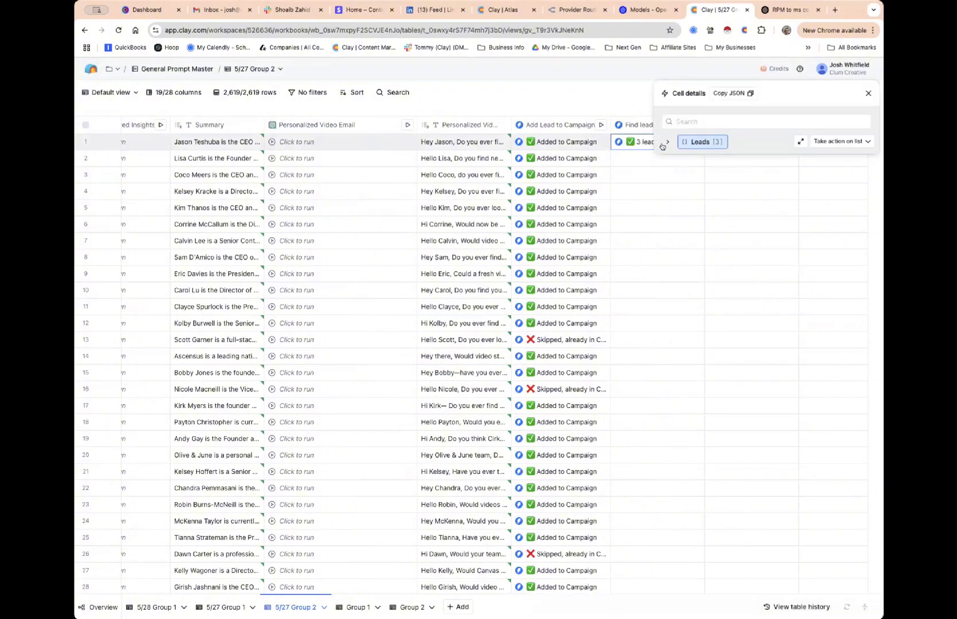
click(667, 142)
click(675, 156)
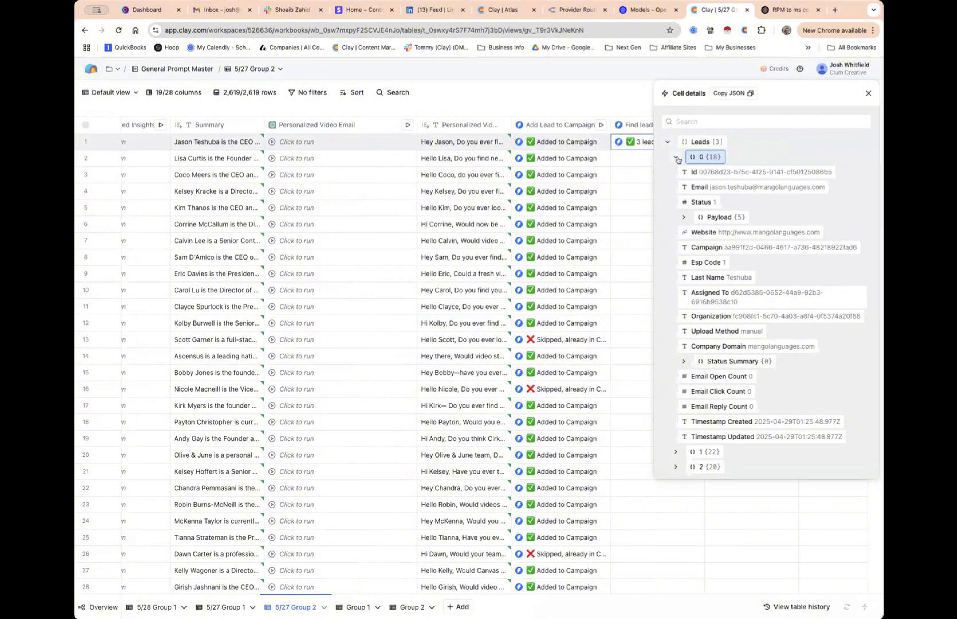
mouse_move(743, 251)
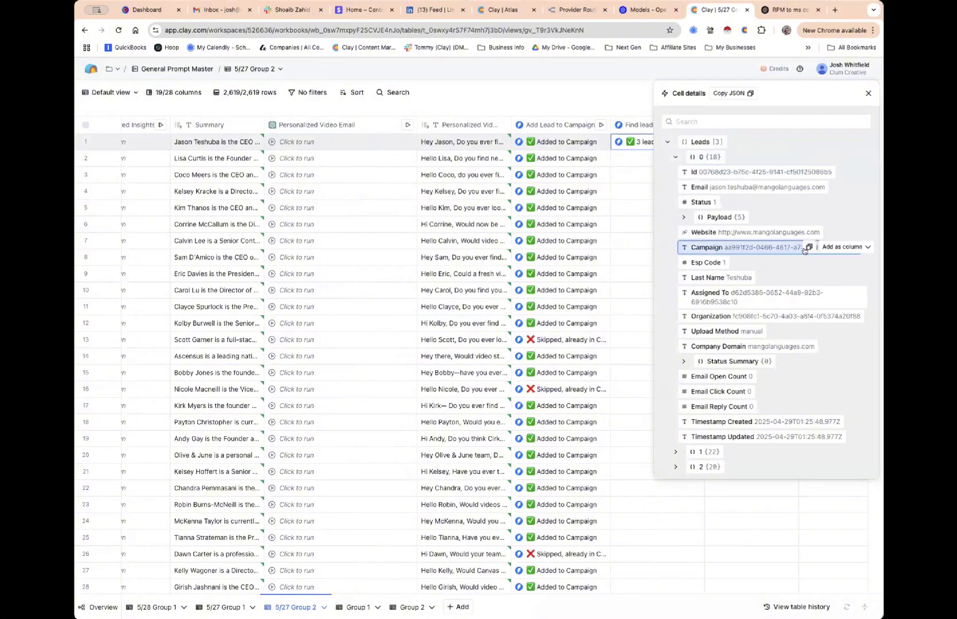
click(835, 247)
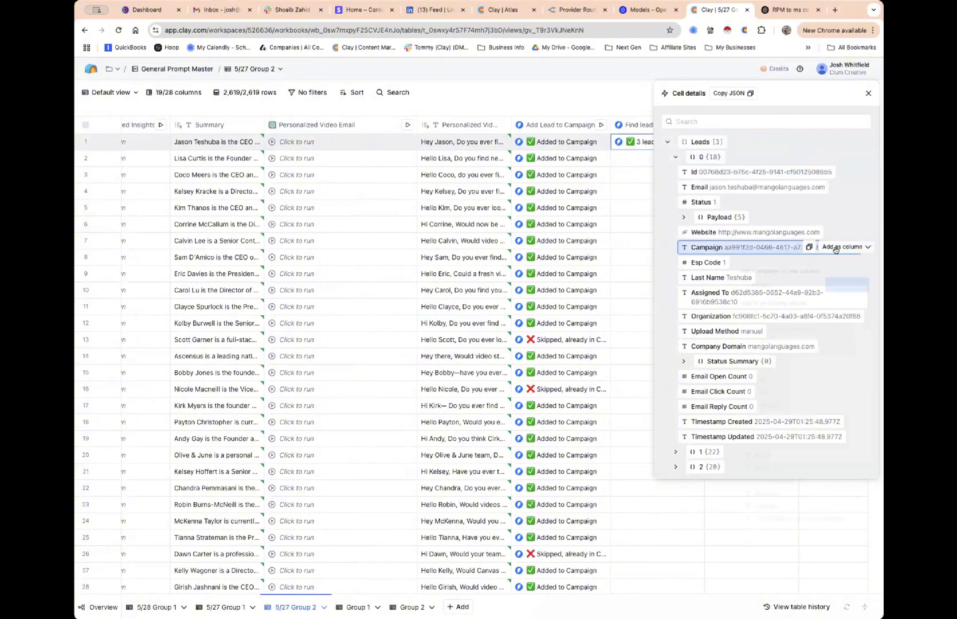
click(848, 280)
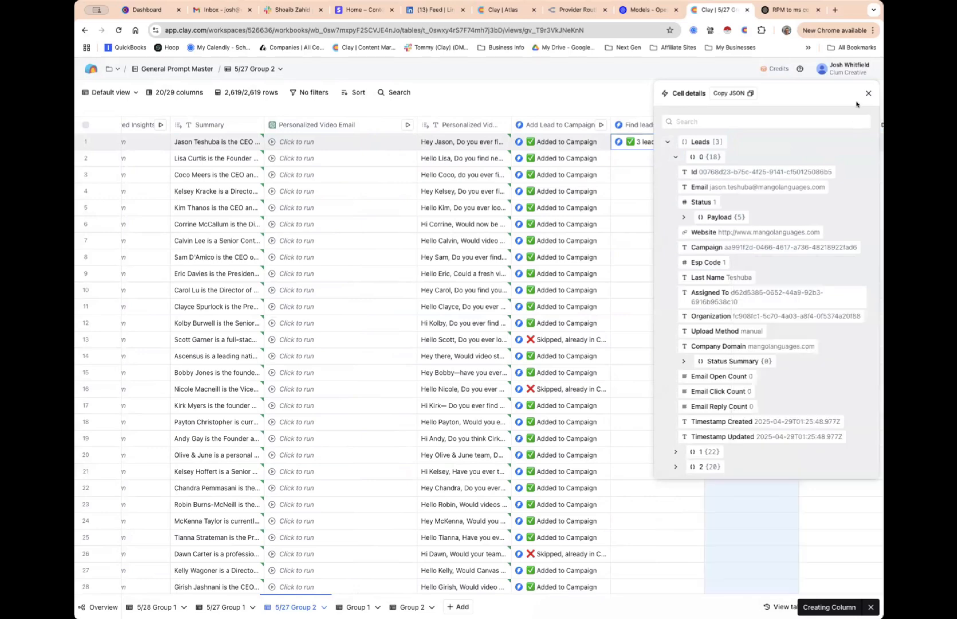
click(868, 93)
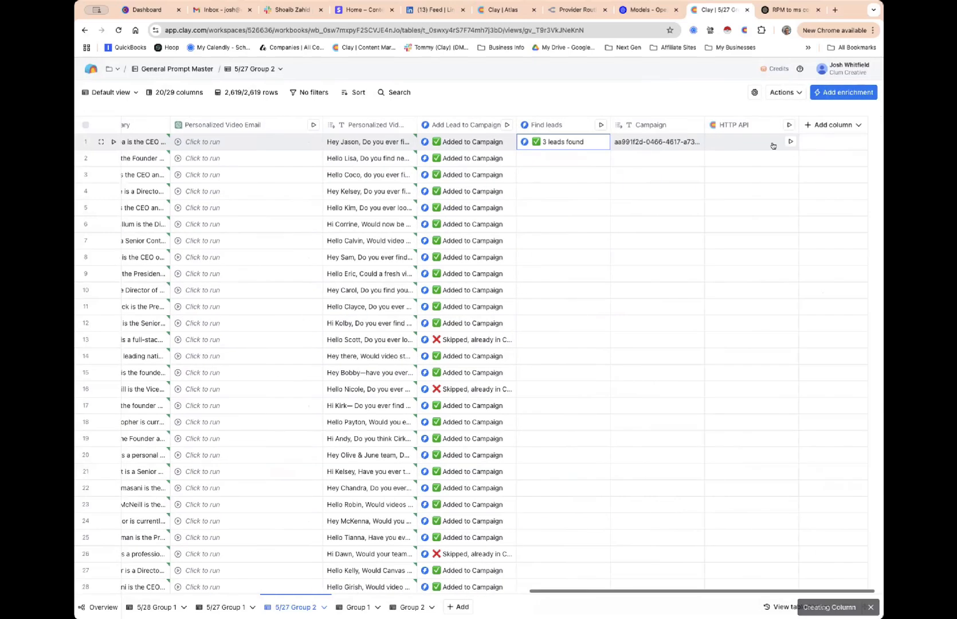
click(741, 126)
Swap the hard-coded campaign_id in the HTTP API body for the Campaign column and save without running
click(730, 165)
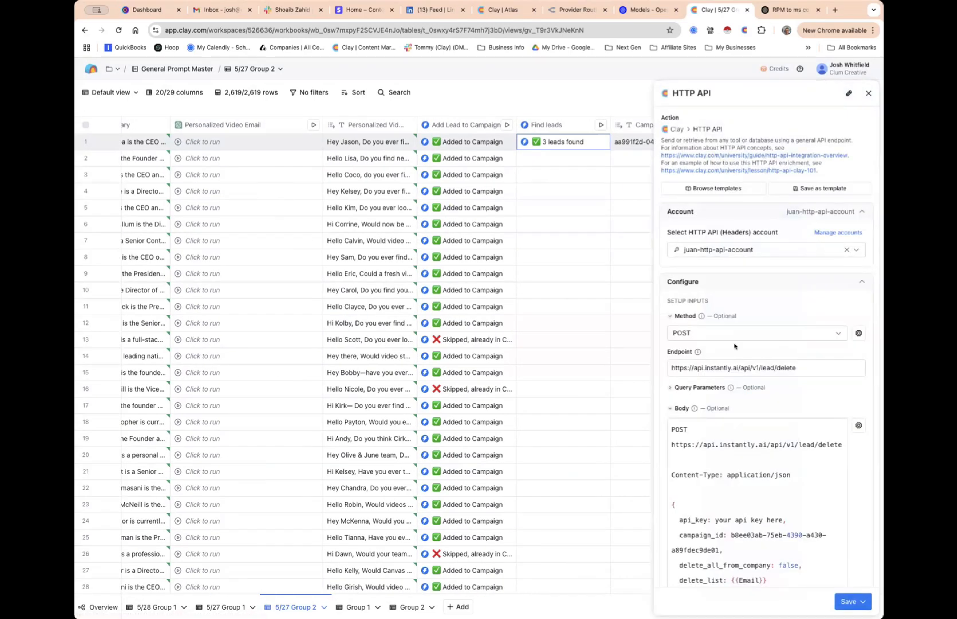
scroll(738, 350, down, 5)
click(726, 412)
scroll(726, 412, up, 1)
drag(729, 413, 716, 423)
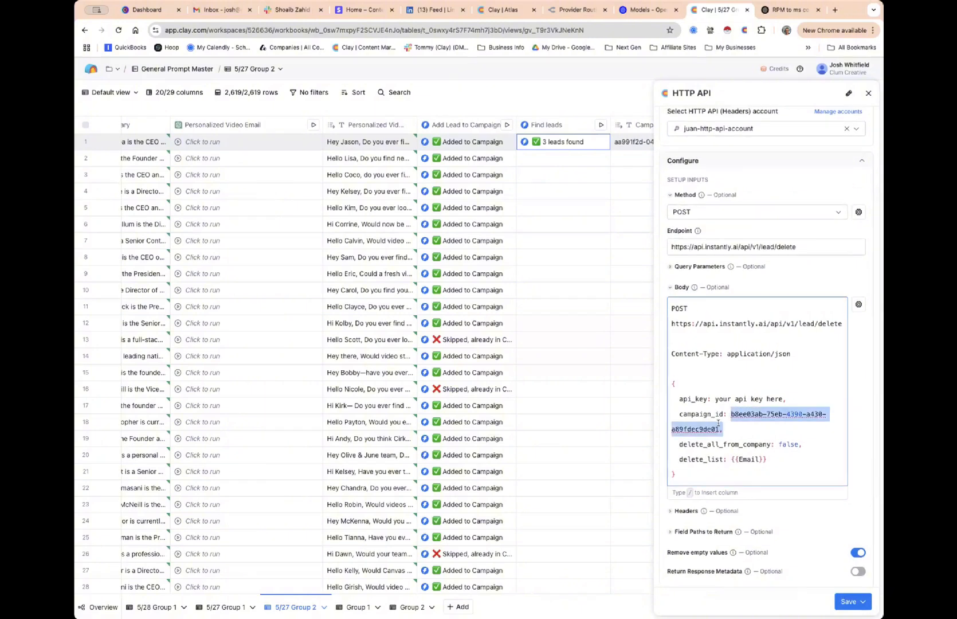
text(/,)
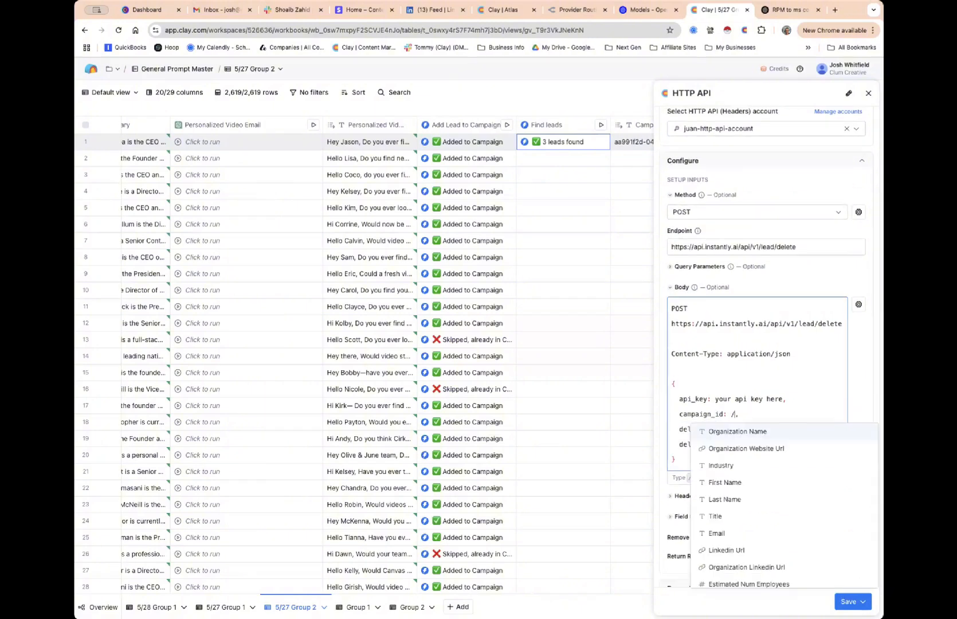
scroll(733, 458, down, 5)
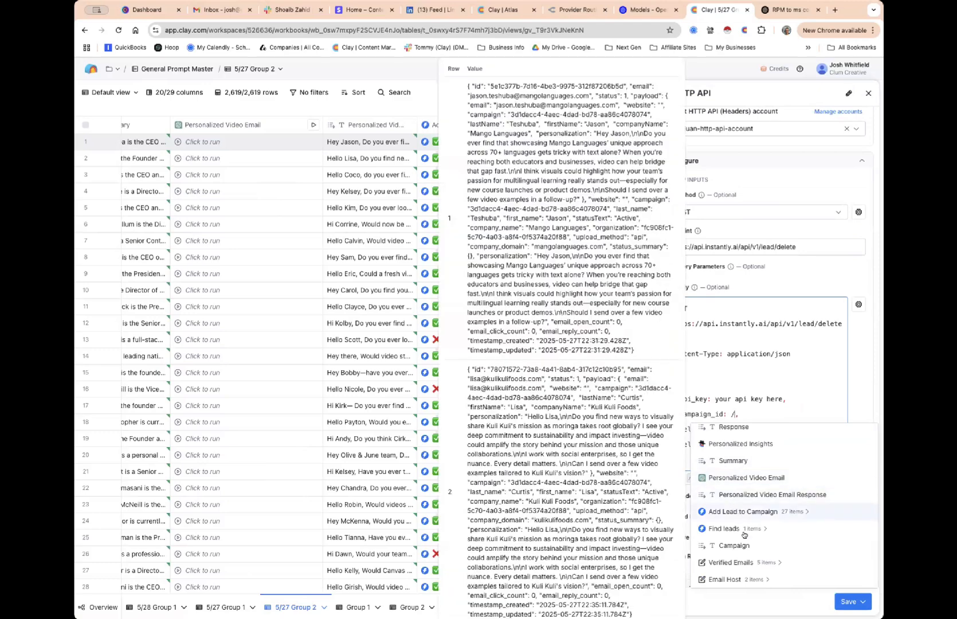
click(733, 545)
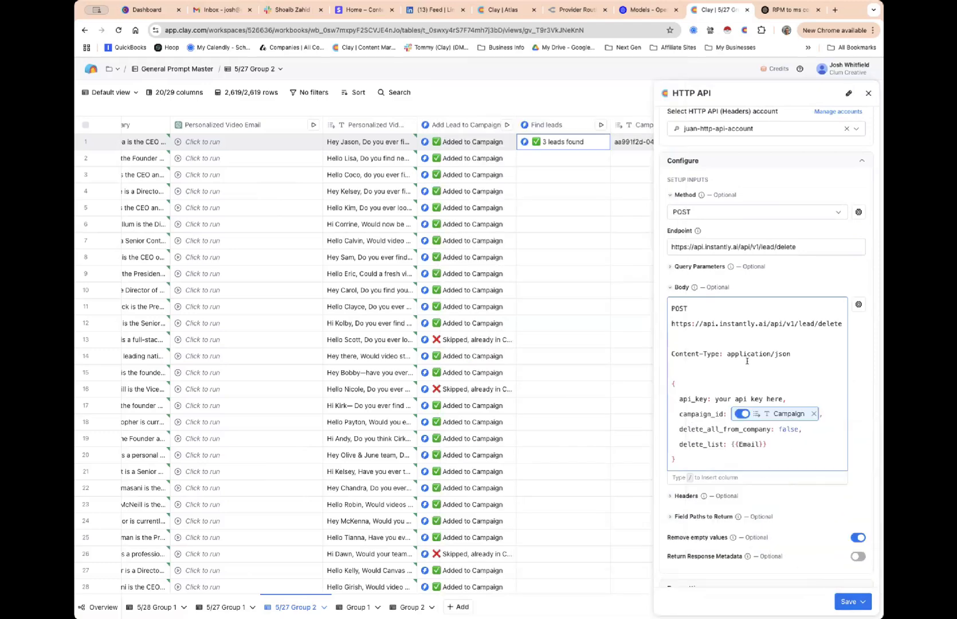
scroll(746, 360, up, 1)
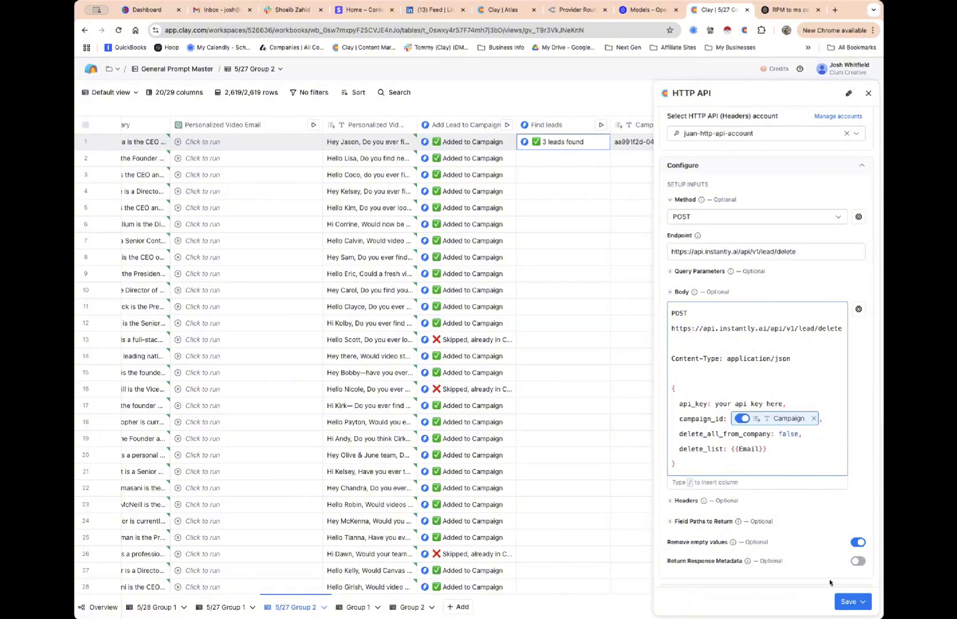
click(845, 600)
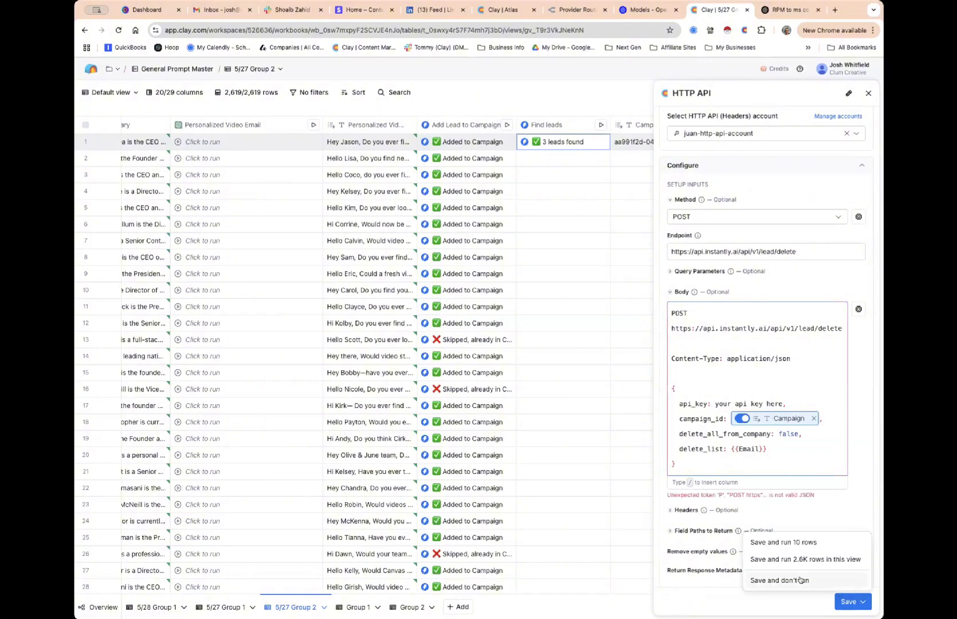
click(800, 579)
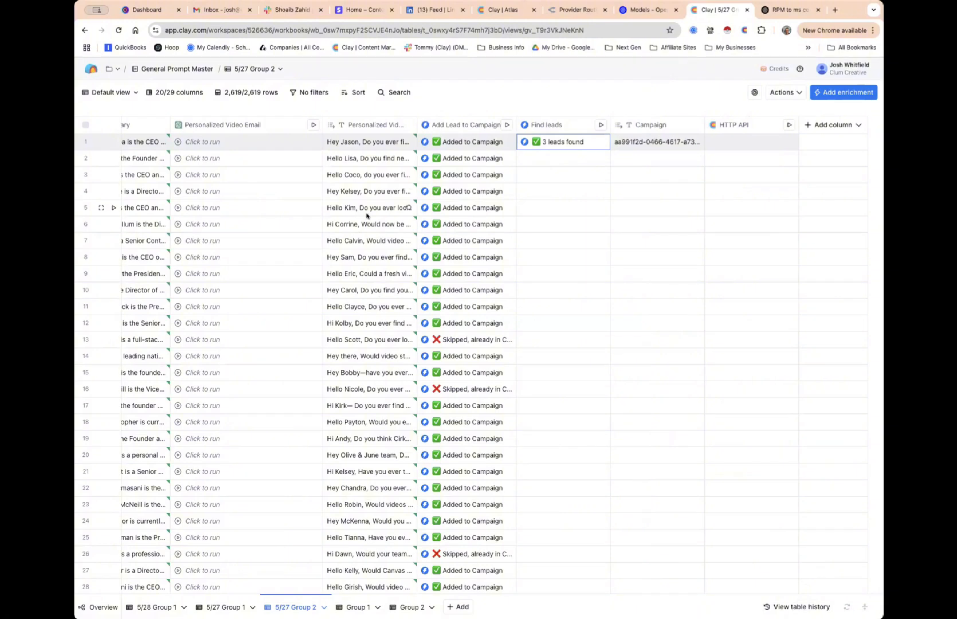
scroll(366, 215, down, 1)
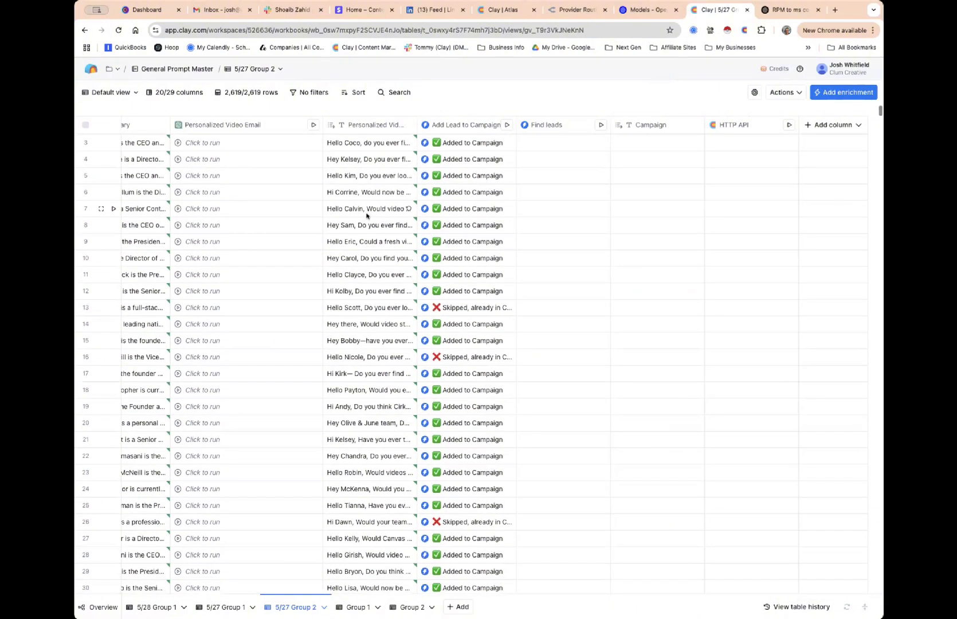
scroll(366, 216, down, 1)
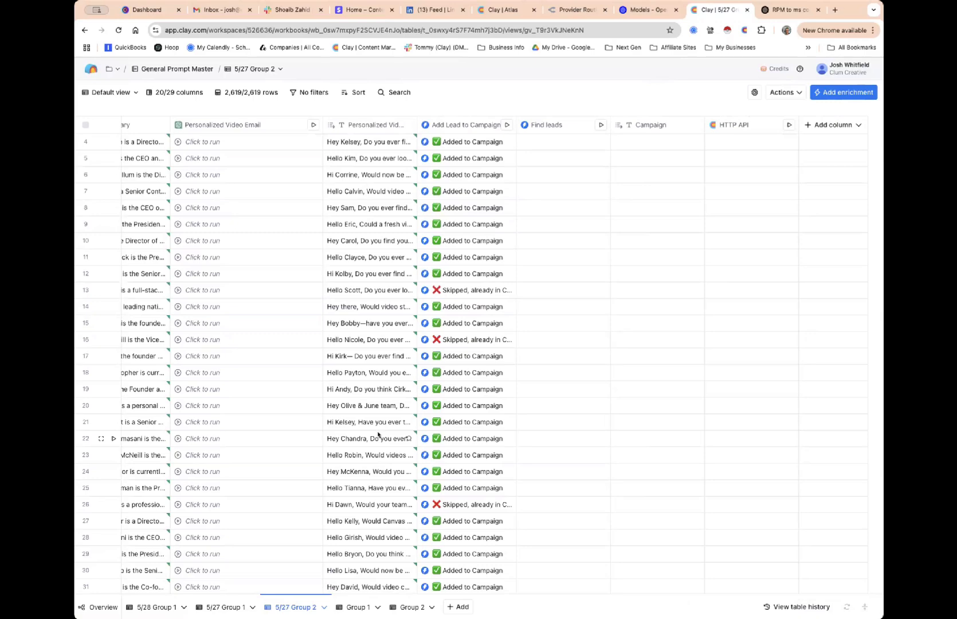
click(418, 105)
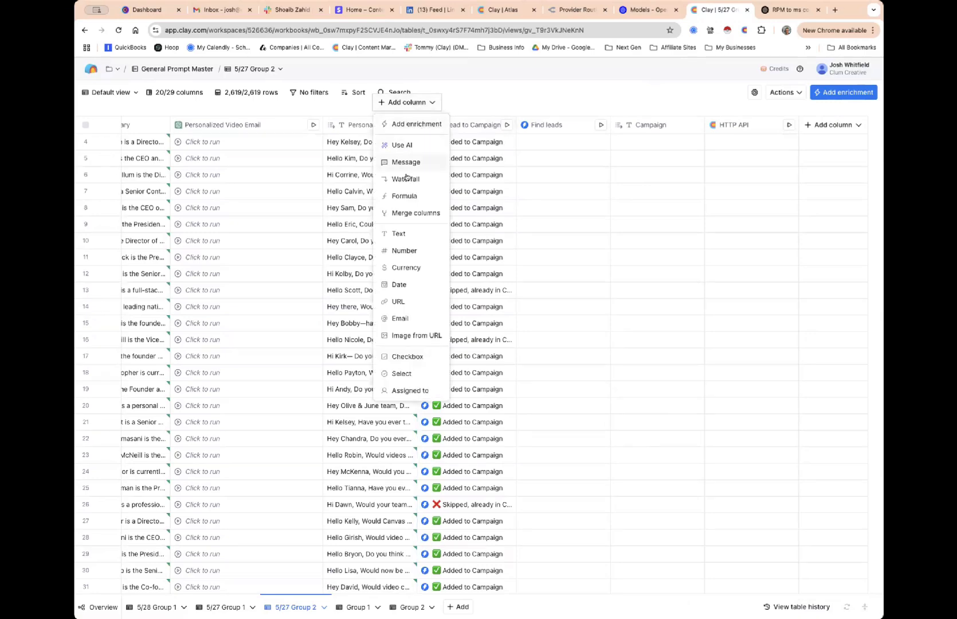
click(407, 197)
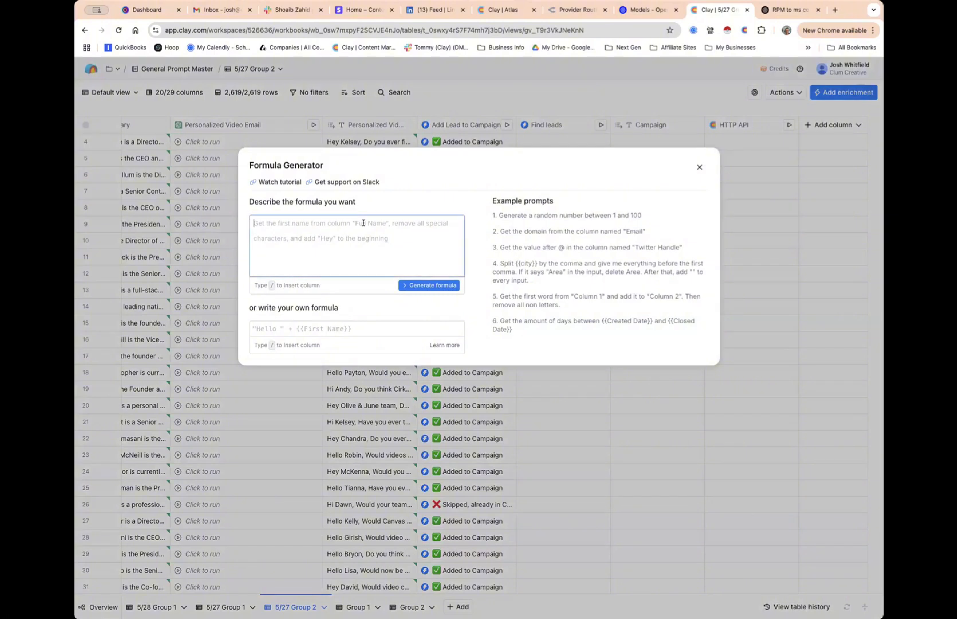
text(find hi firstna)
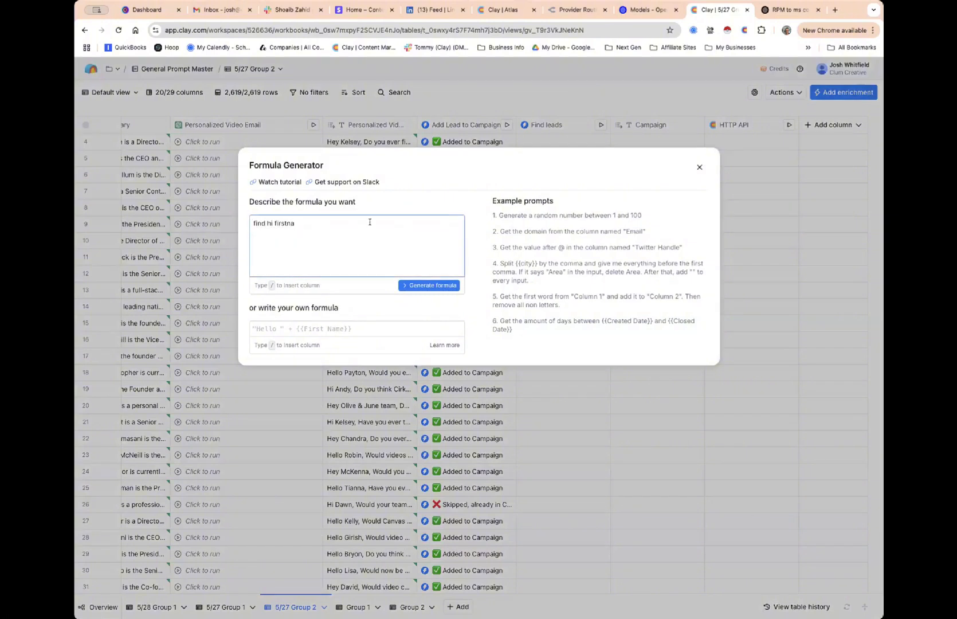
click(699, 167)
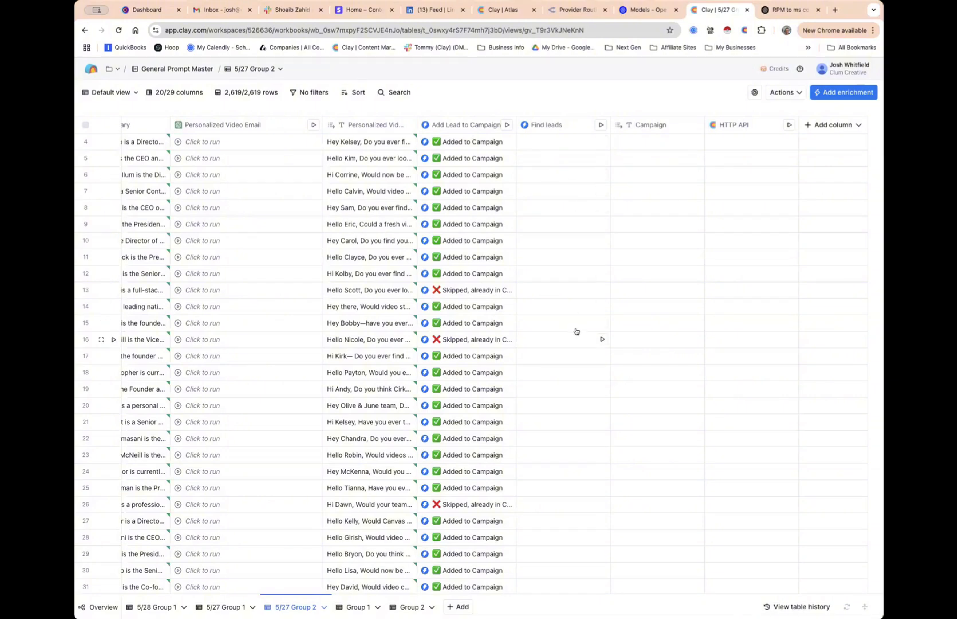
scroll(564, 197, up, 2)
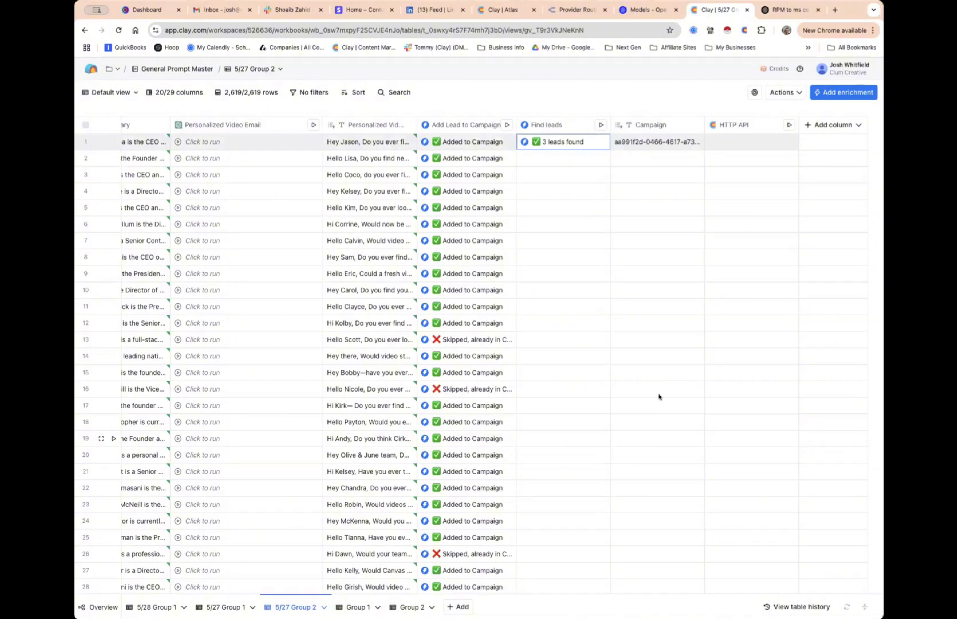
Turn off auto-update for the HTTP API column and save the setting
click(746, 129)
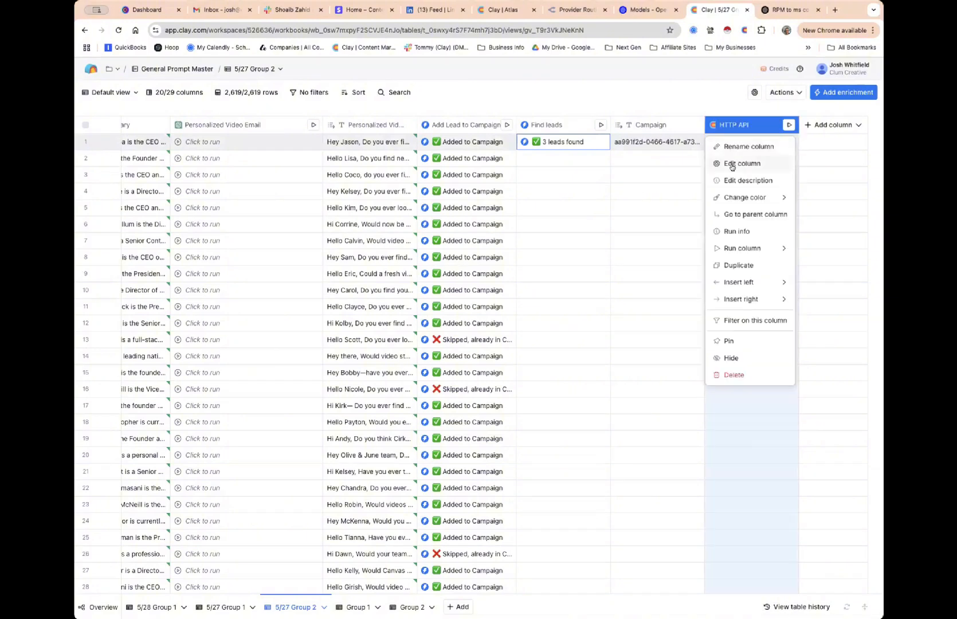
click(739, 164)
scroll(726, 491, down, 5)
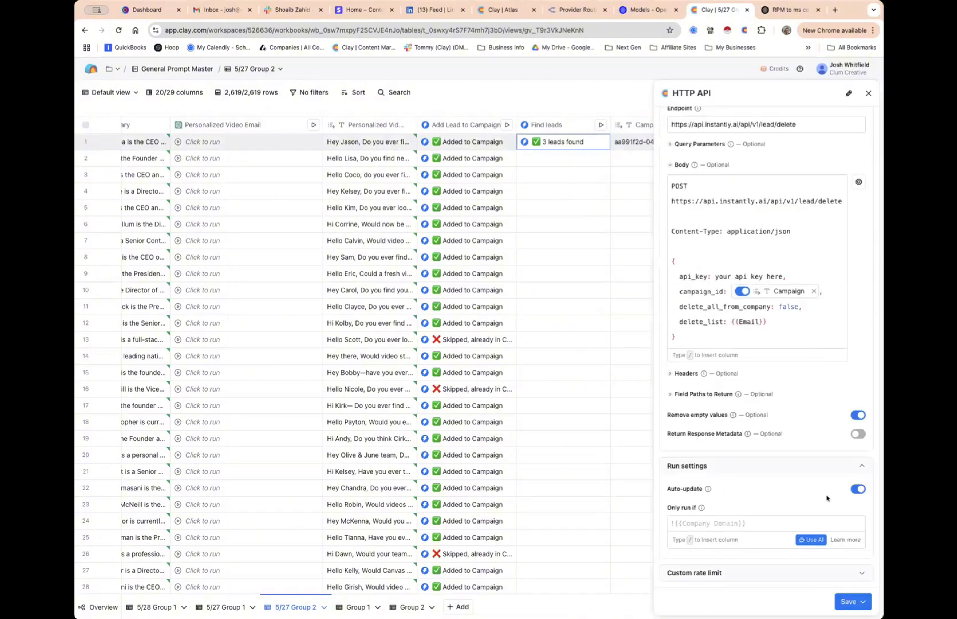
click(858, 490)
click(849, 603)
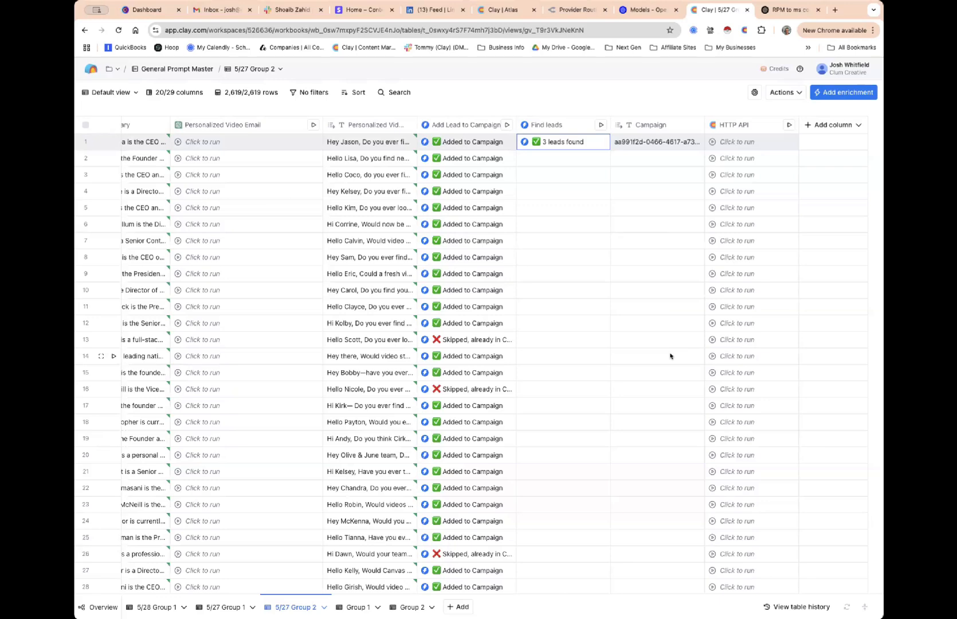
Rename the HTTP API column to 'Remove from Instantly'
click(753, 126)
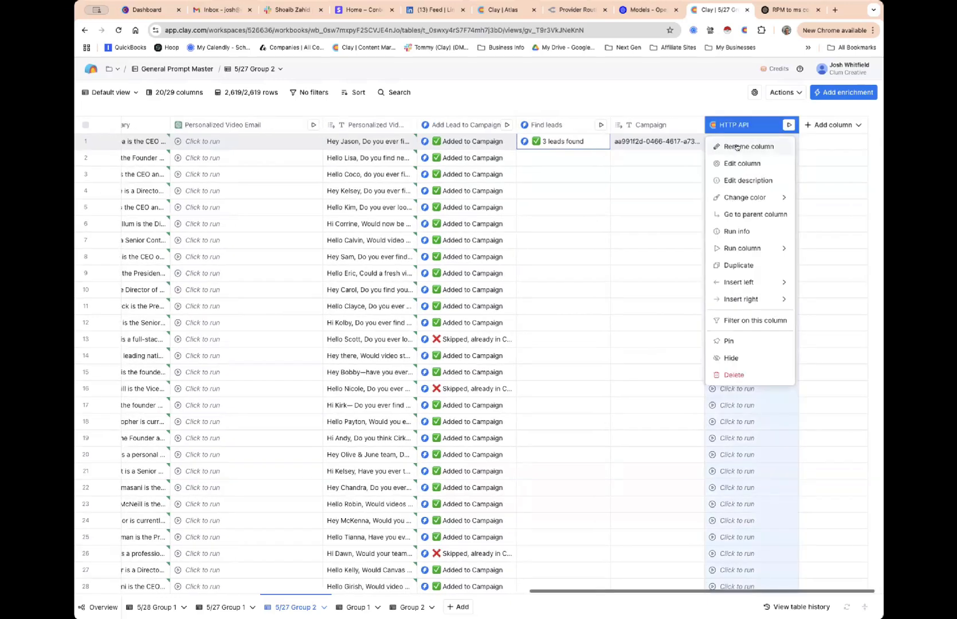
click(737, 147)
text(Remov)
text(e from ca)
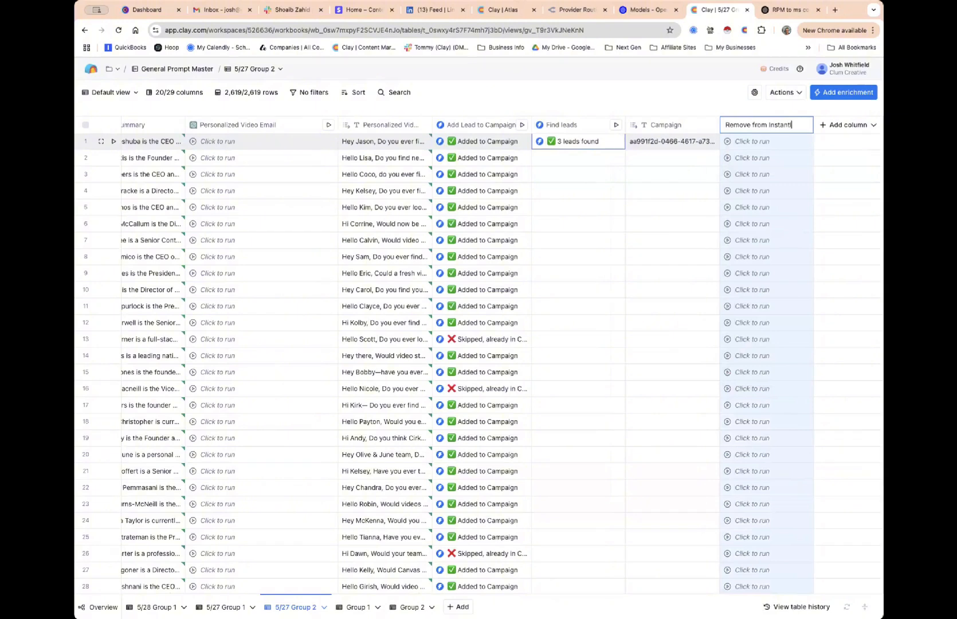
key(Escape)
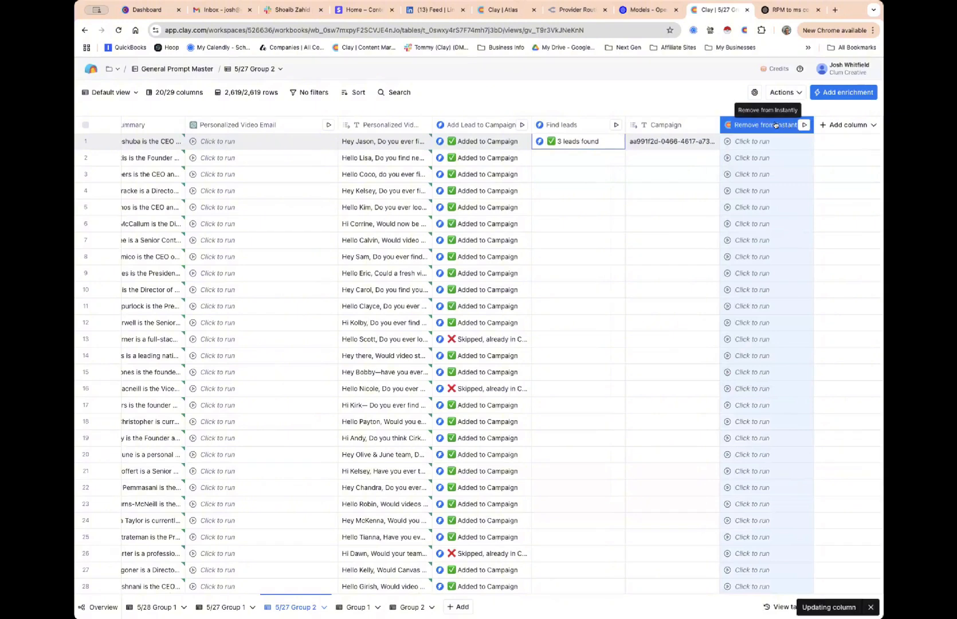
double_click(775, 124)
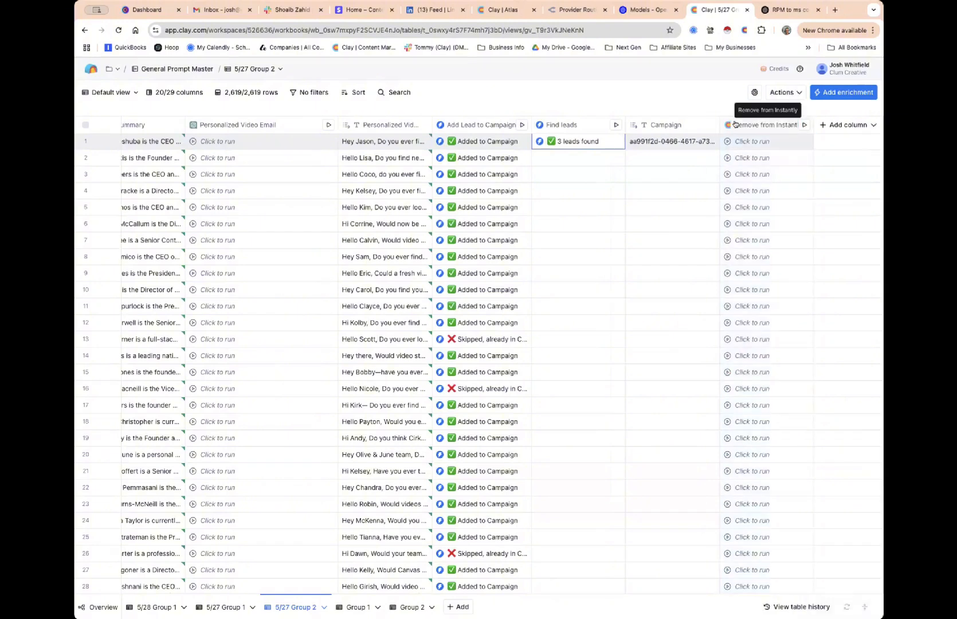
click(735, 124)
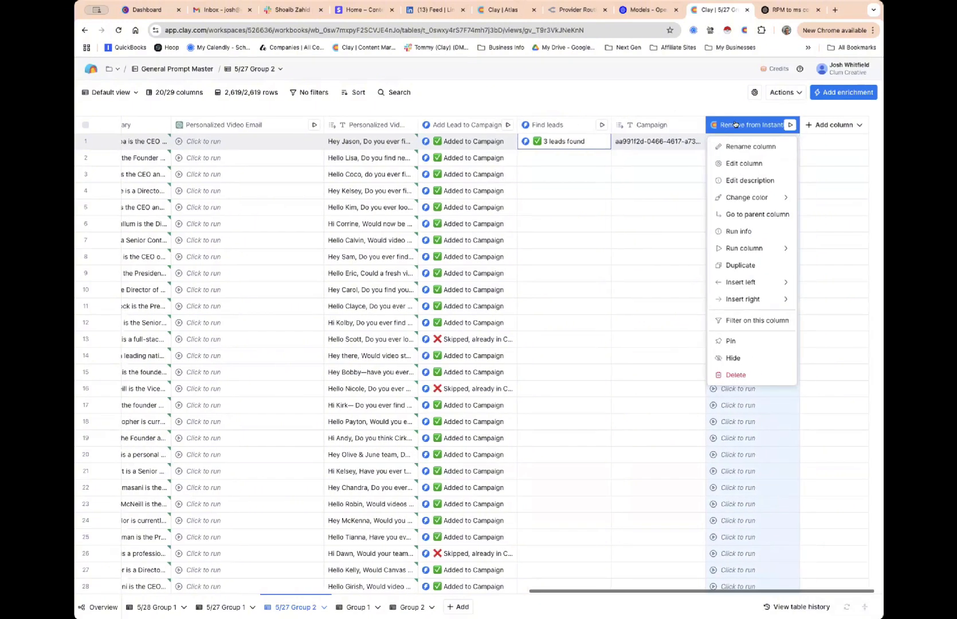
Start a template from the column's setup, named 'Remove From Instantly'
click(740, 165)
click(808, 190)
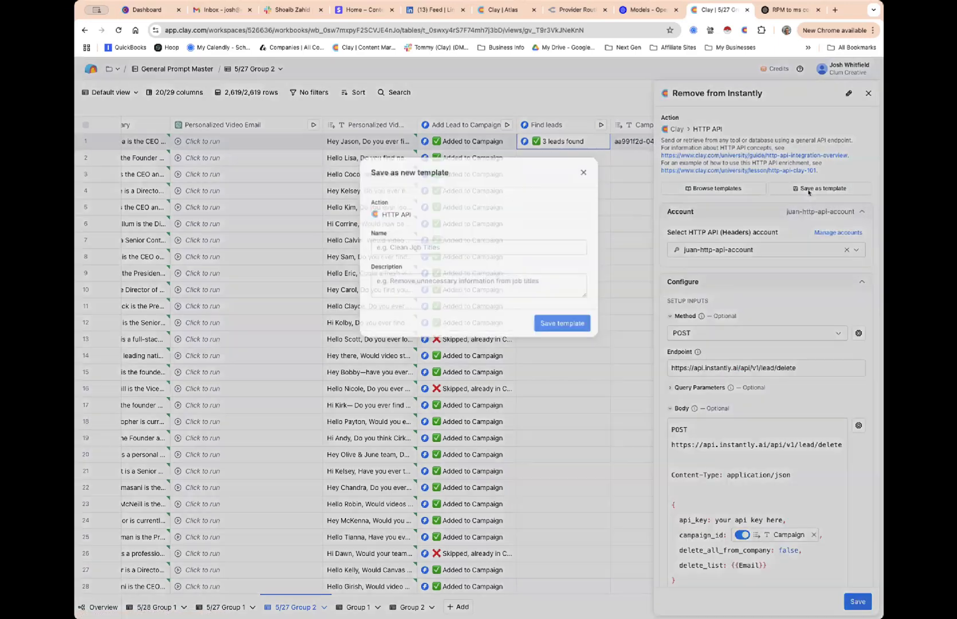
click(472, 247)
text(Re)
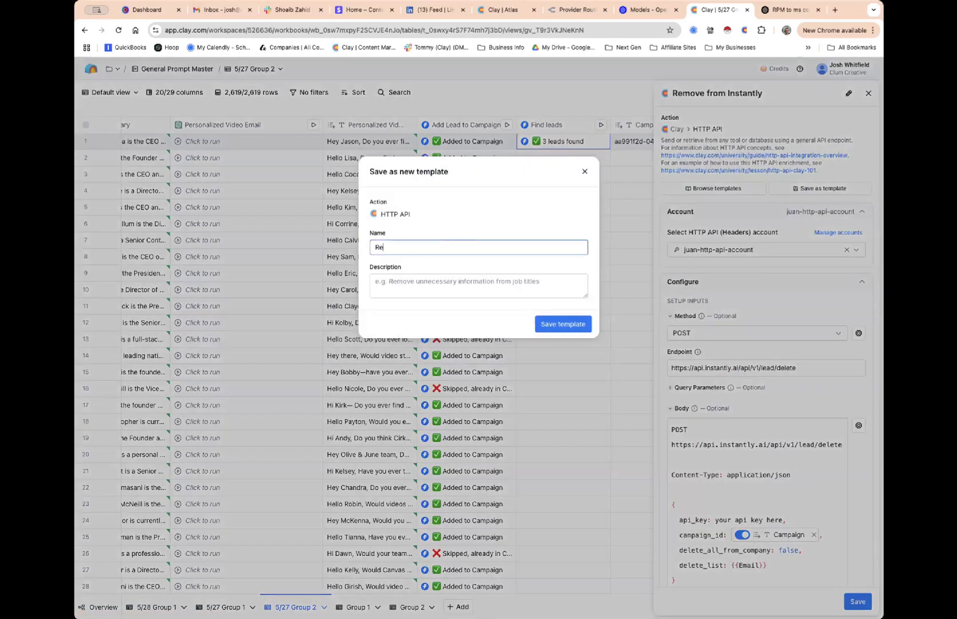
text(move From Instanti)
click(555, 322)
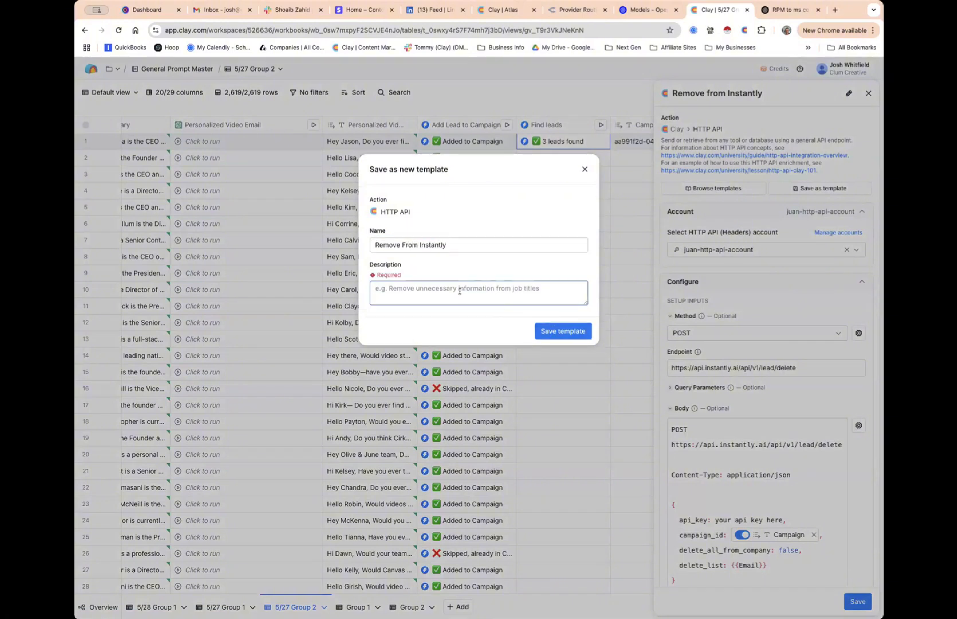
Describe the template as 'Remove leads from Instantly', save it, and return to the workspace home
text(Remove leads from Ins)
text(tantly)
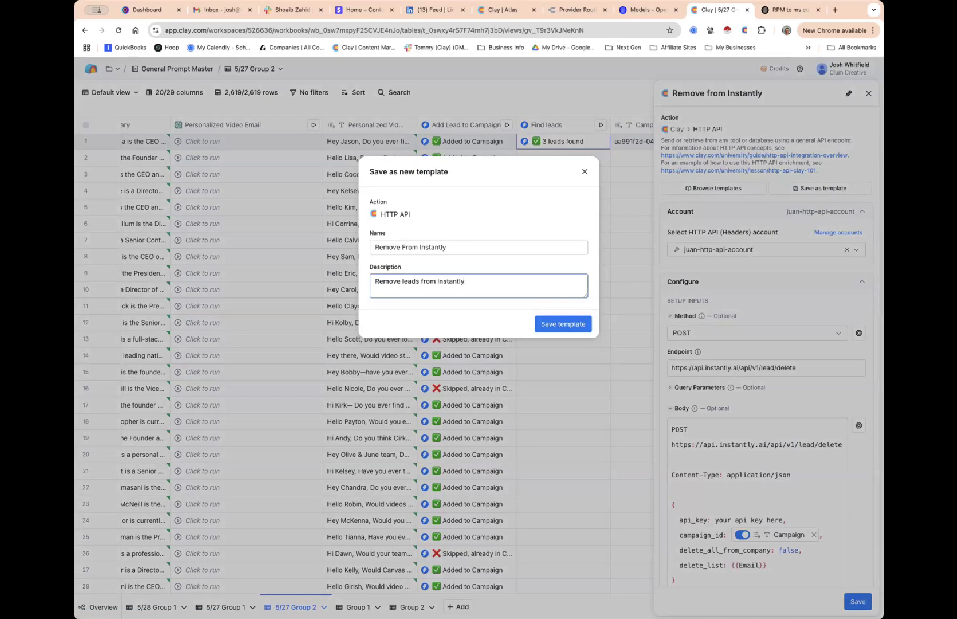
click(542, 324)
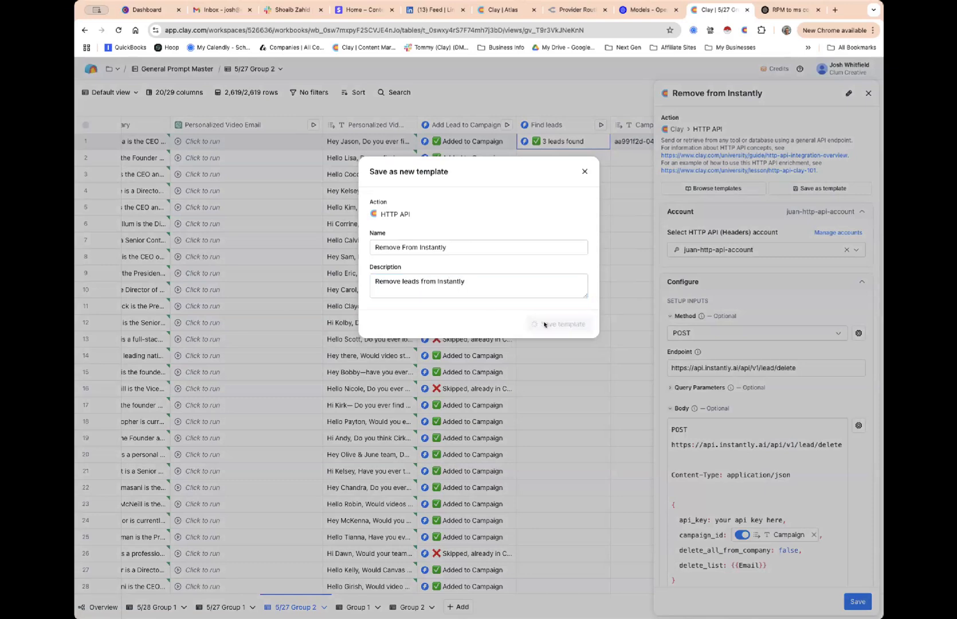
scroll(809, 442, down, 3)
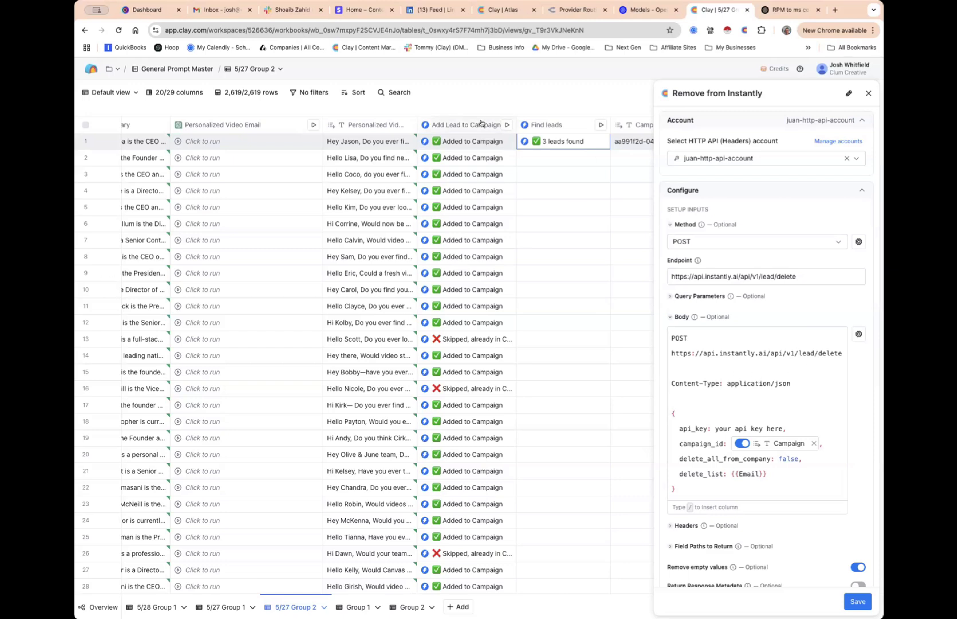
click(90, 68)
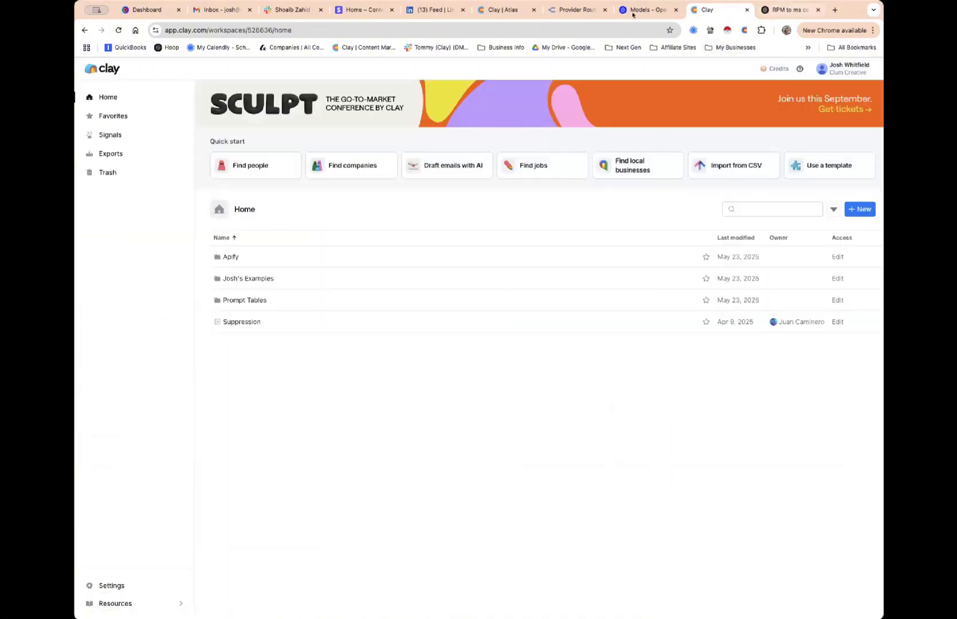